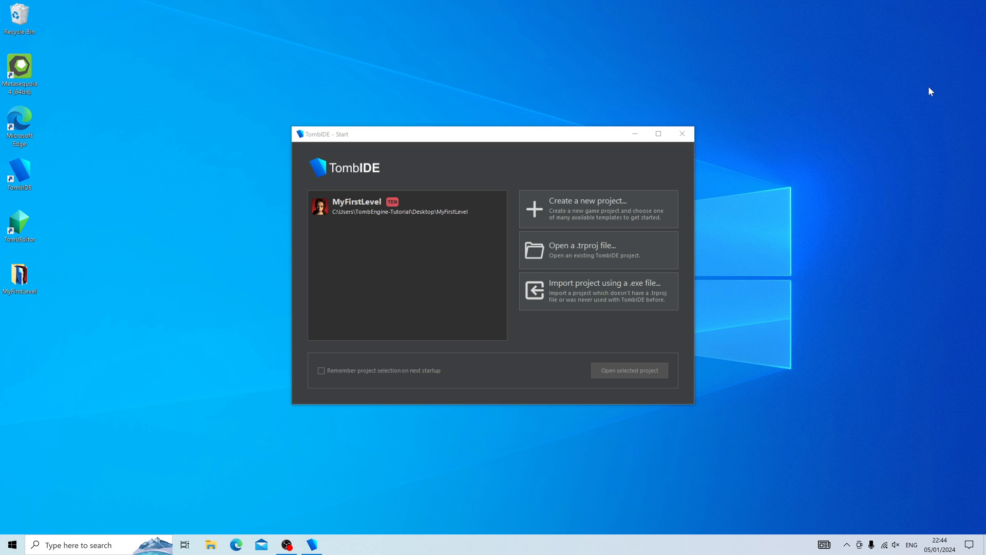
Step: Open the MyFirstLevel project and load its Prehistoric Jungle level in Tomb Editor
double_click(352, 209)
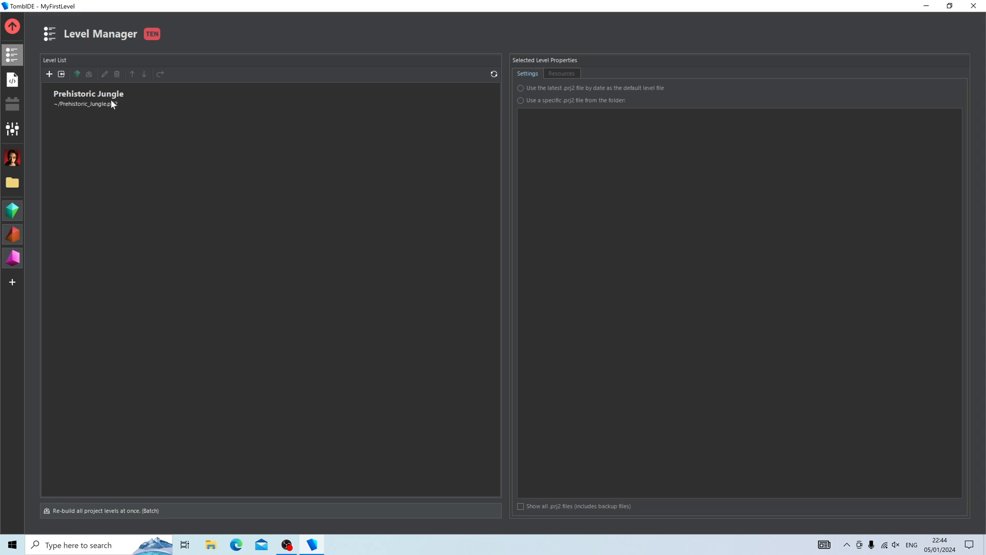
click(112, 102)
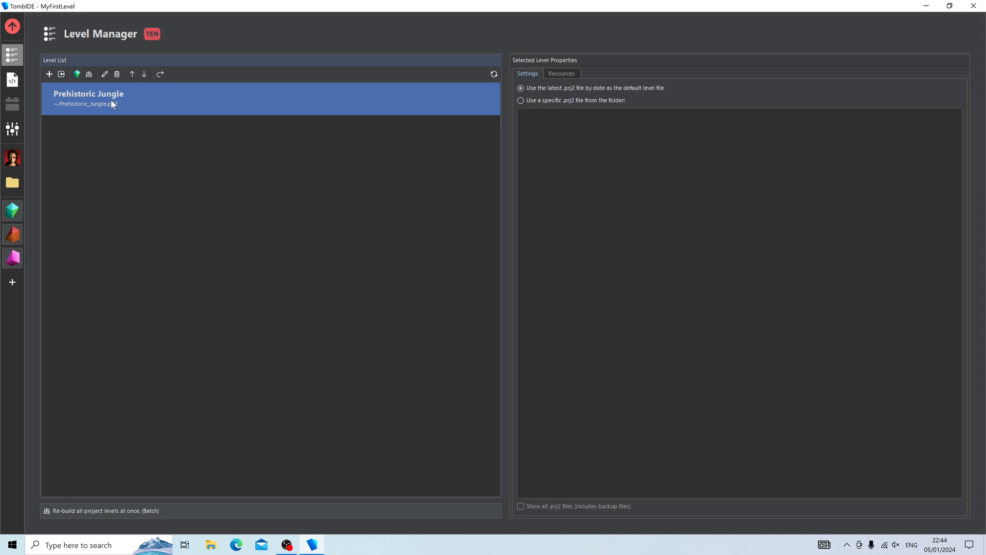
double_click(112, 101)
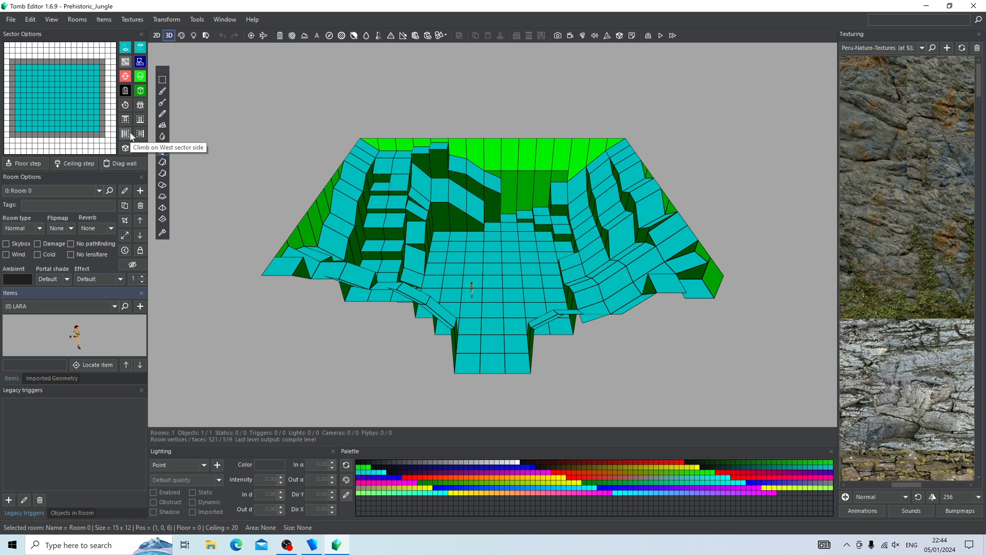
Step: Show the room in Face Edit mode and examine its textured walls, floor and waterfall
right_drag(517, 196, 314, 113)
click(181, 36)
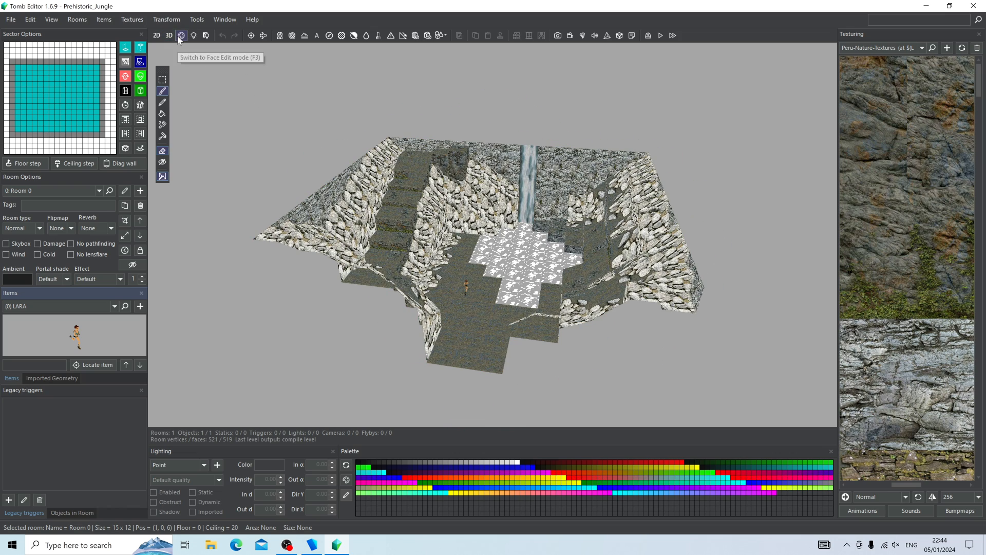
right_drag(582, 242, 504, 250)
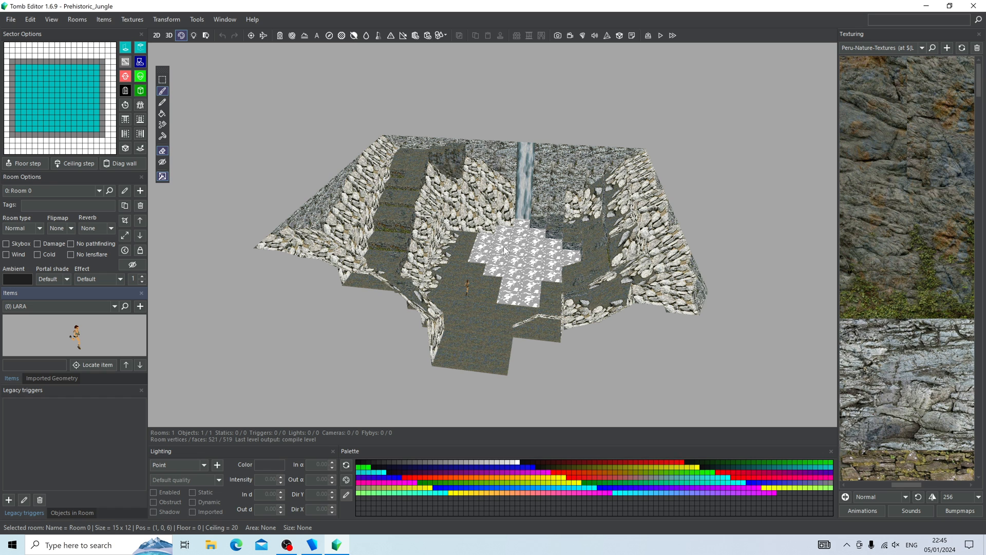
right_drag(504, 246, 540, 240)
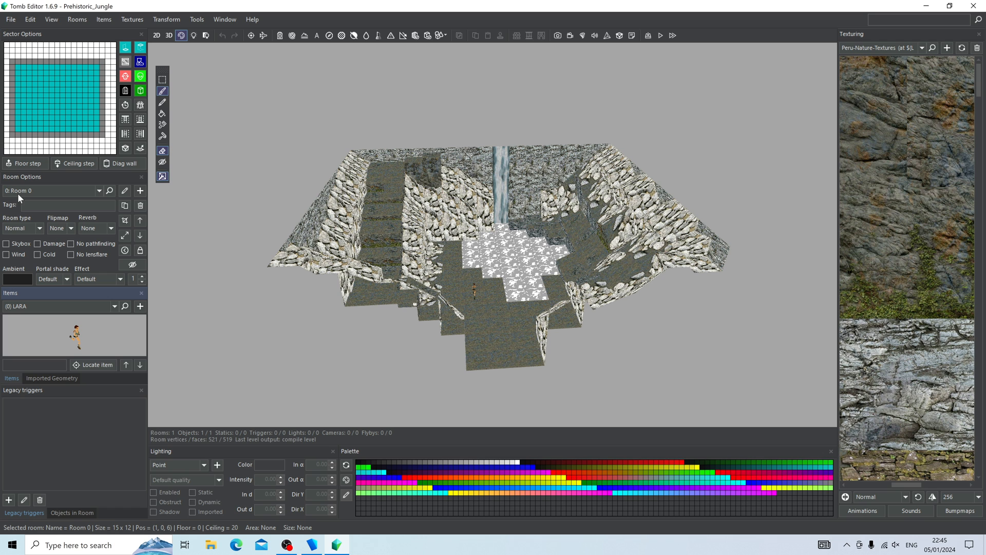
right_drag(355, 292, 328, 278)
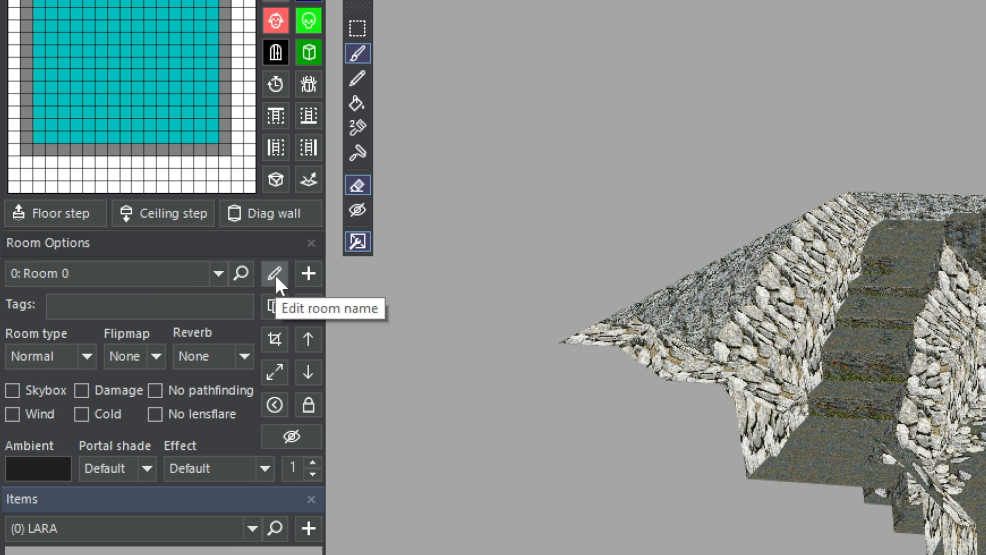
Step: Rename Room 0 as Waterfall Cave
click(275, 274)
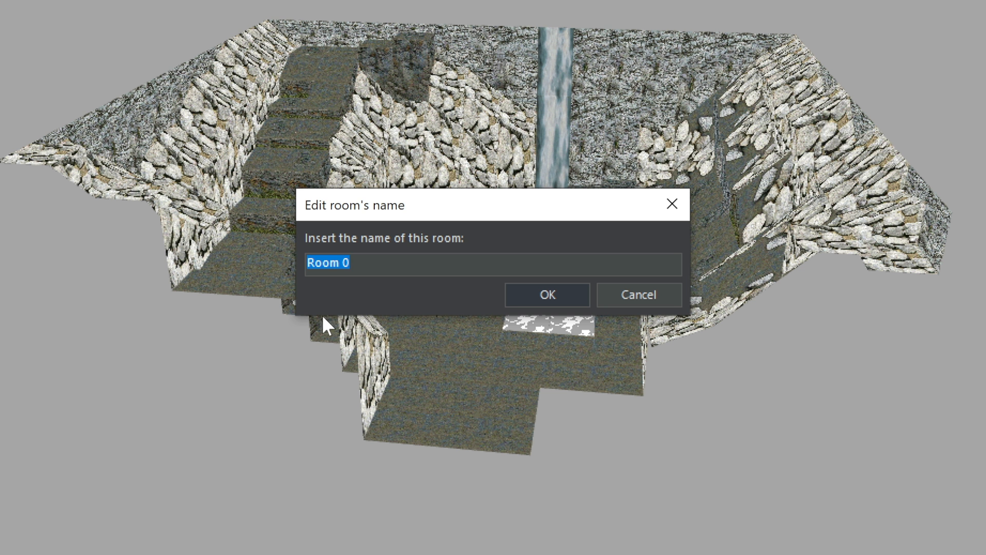
text(Waterfall Cave)
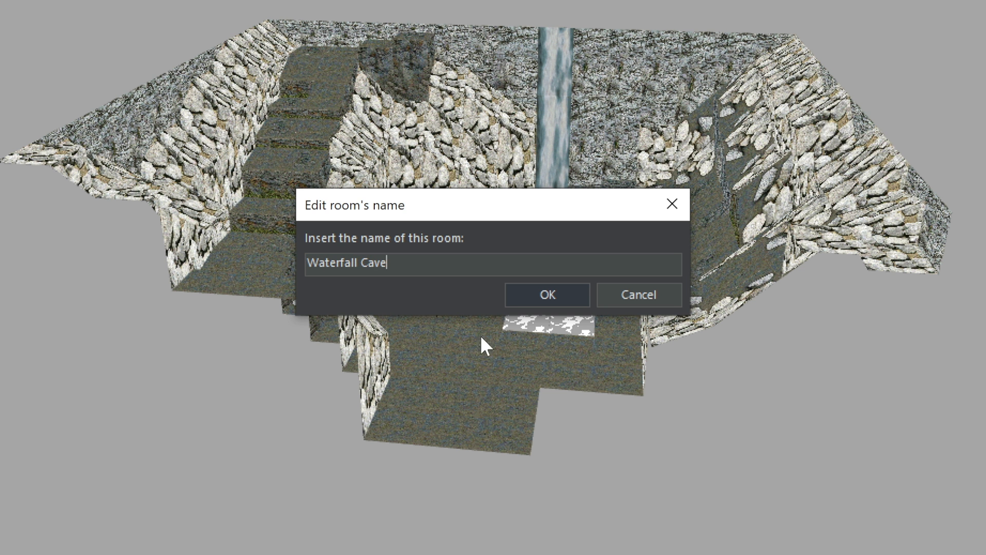
click(521, 289)
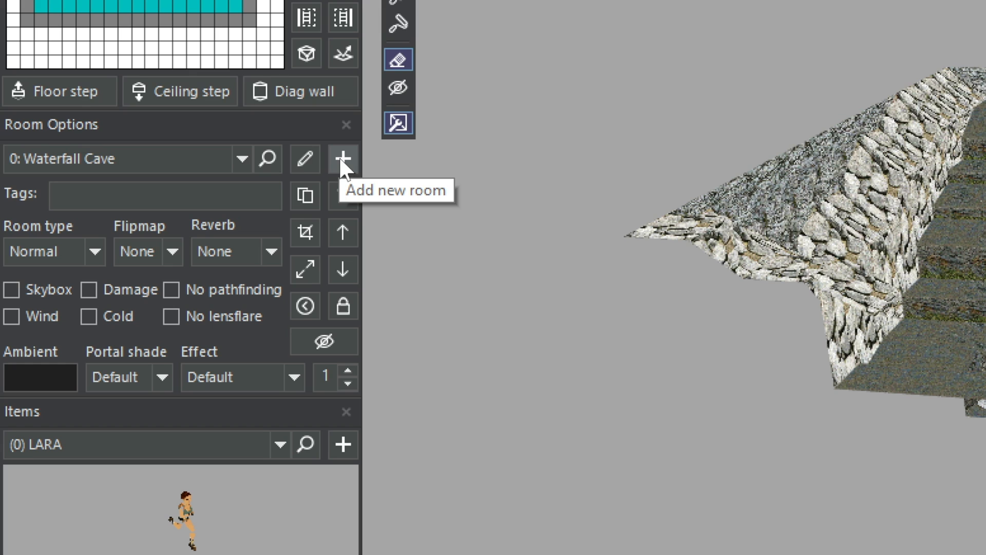
Step: Add a new room to the level and switch to Geometry mode
click(341, 160)
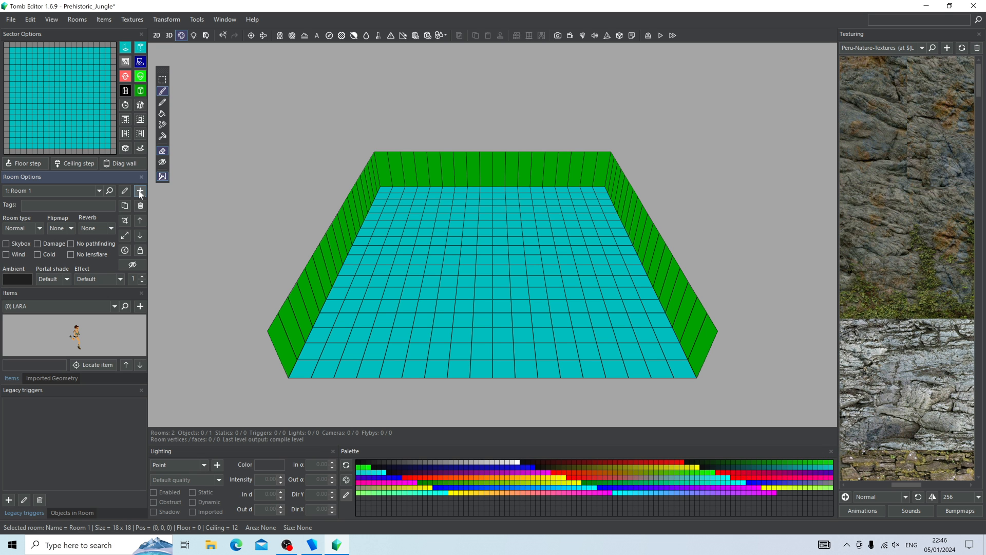
mouse_move(300, 360)
right_down()
mouse_move(412, 320)
mouse_move(470, 262)
mouse_move(407, 281)
mouse_move(302, 340)
right_up()
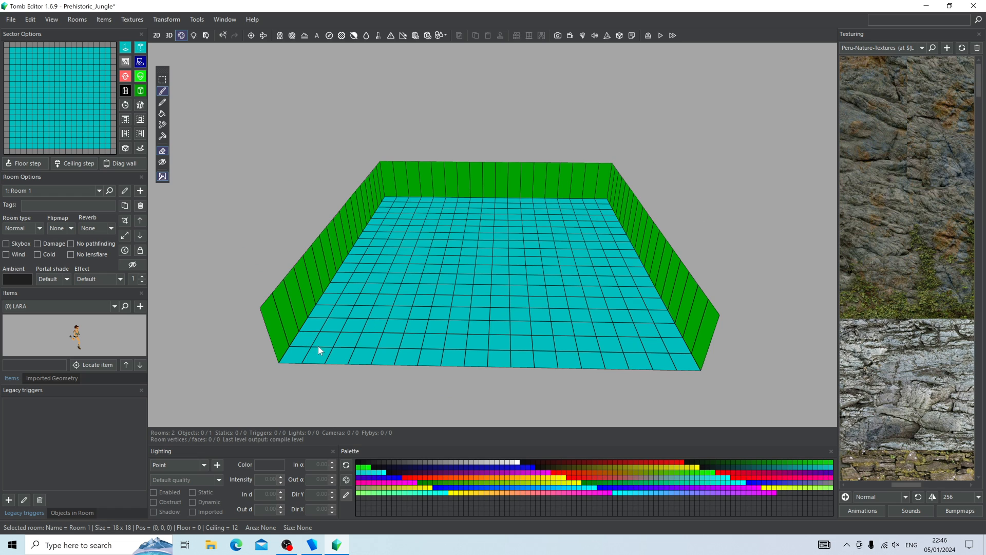
click(168, 36)
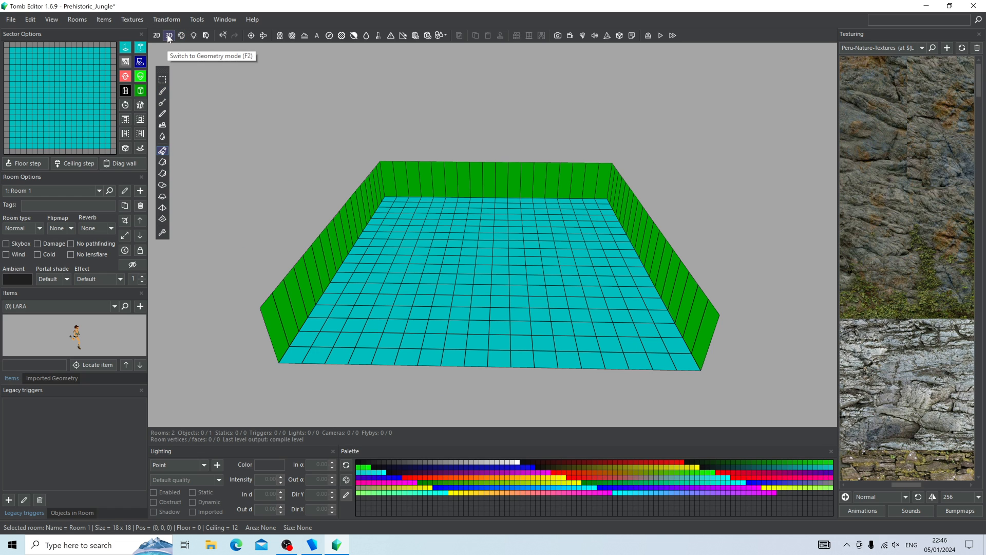
Step: Return to the Waterfall Cave room and compare its textured faces with its plain geometry
click(99, 191)
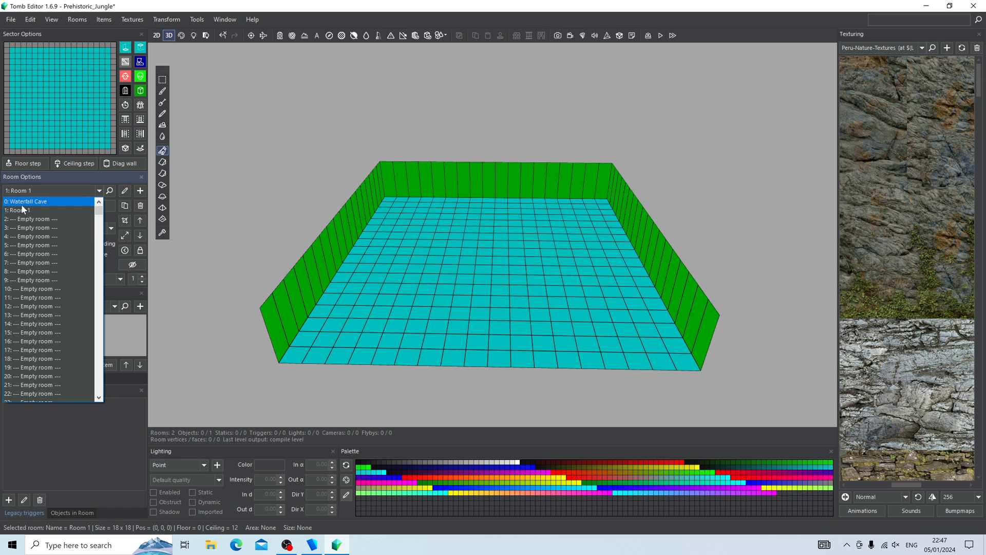
click(20, 202)
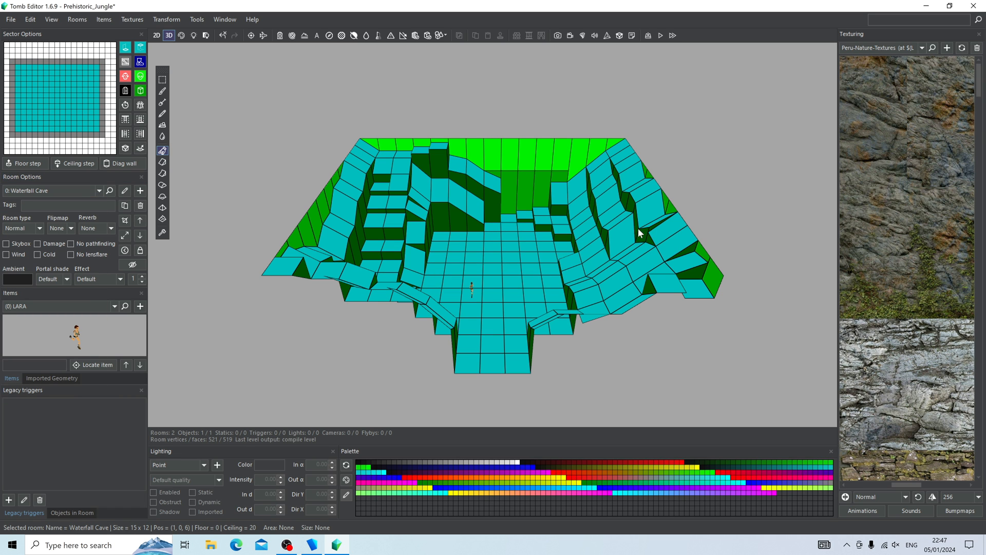
click(180, 36)
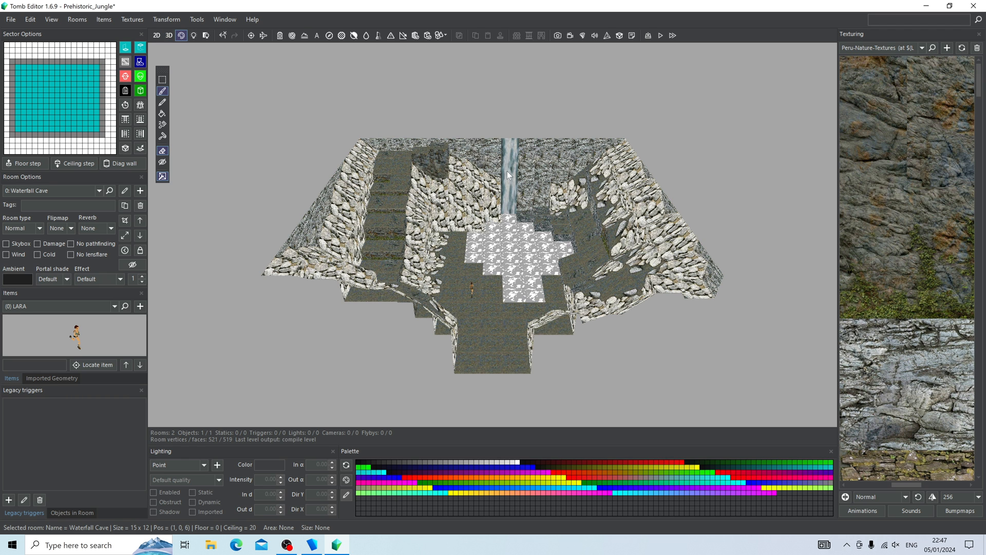
click(170, 36)
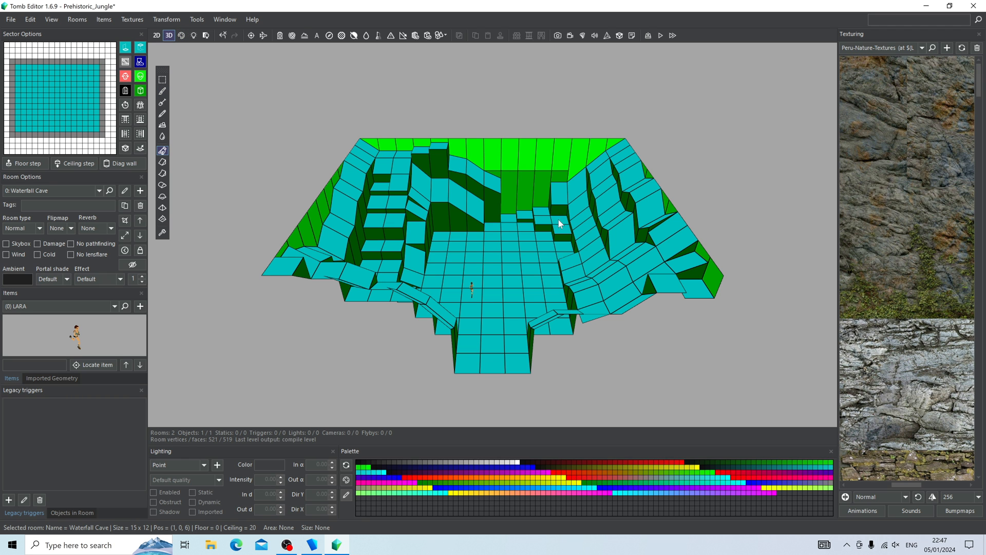
Step: Select the 3 x 1 strip of floor sectors at the cave's narrow open end and examine it from several sides
click(509, 219)
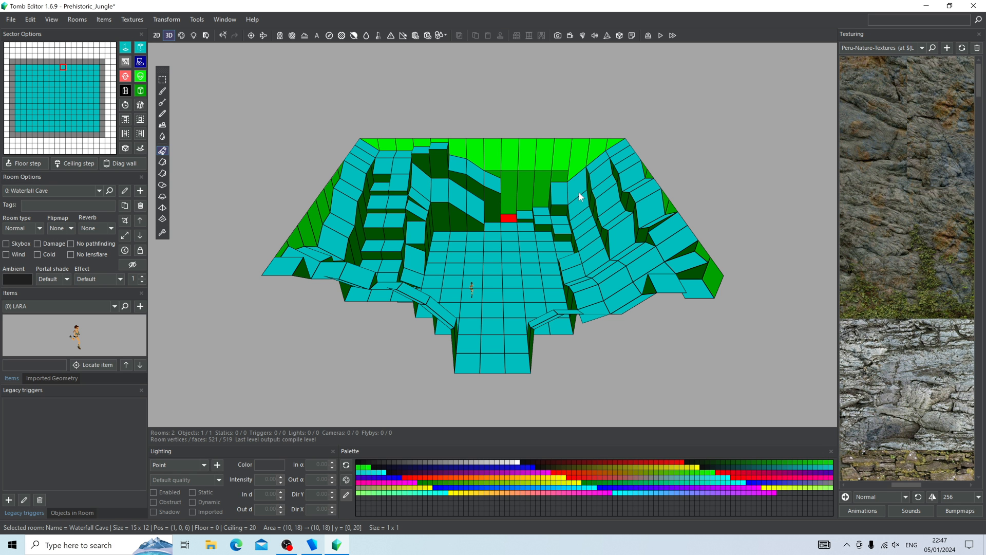
right_drag(578, 192, 541, 230)
drag(494, 211, 522, 208)
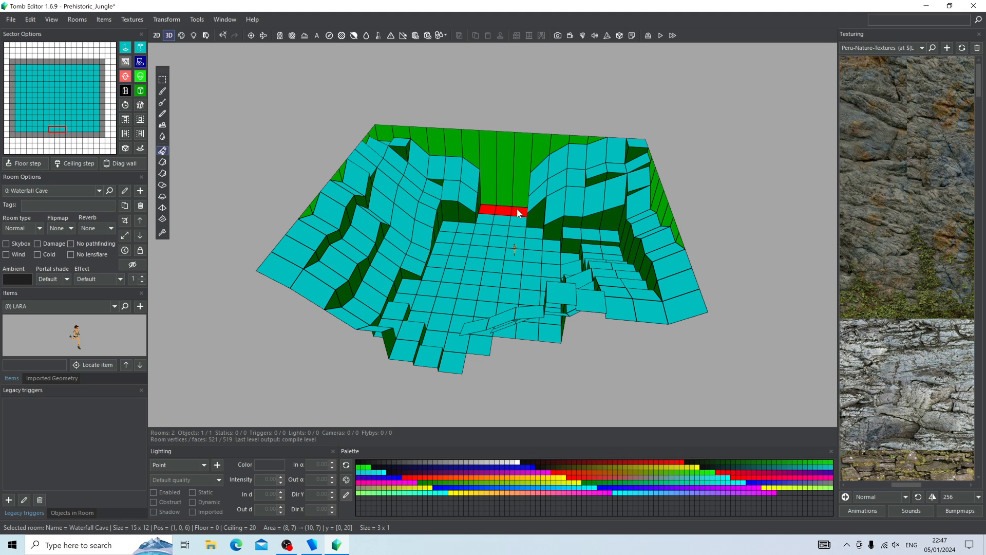
right_drag(522, 207, 565, 187)
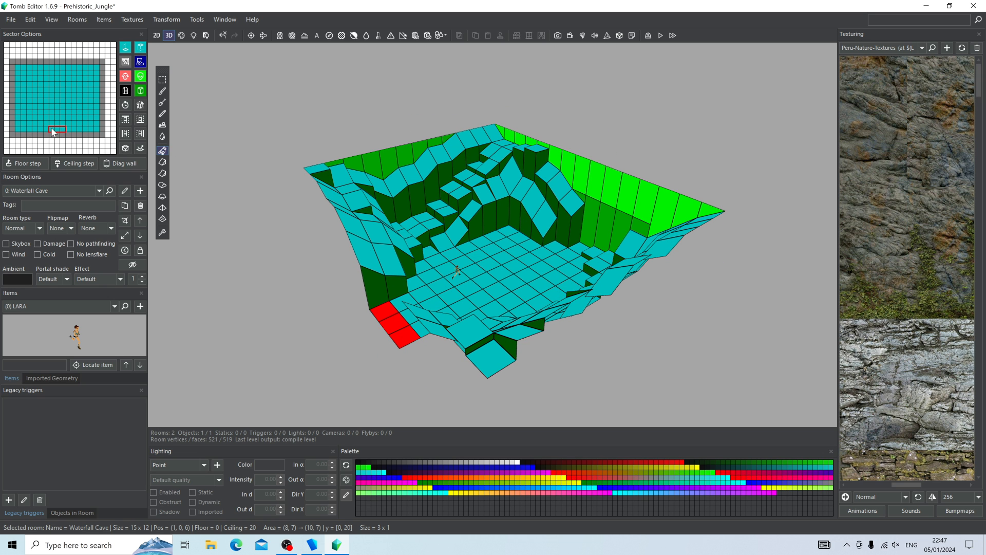
right_drag(390, 178, 481, 172)
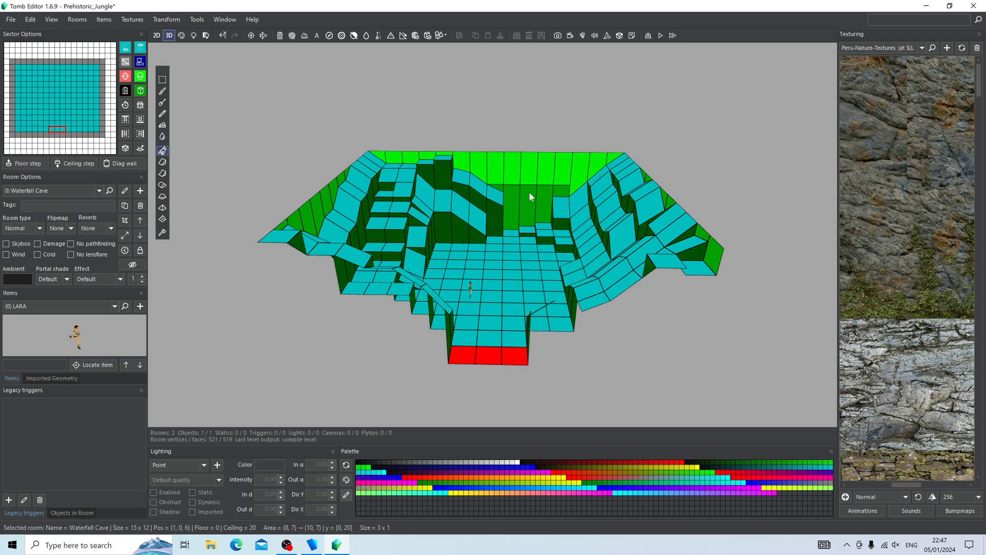
Step: Switch to Room 1 and select a single floor sector on its sector grid
click(74, 190)
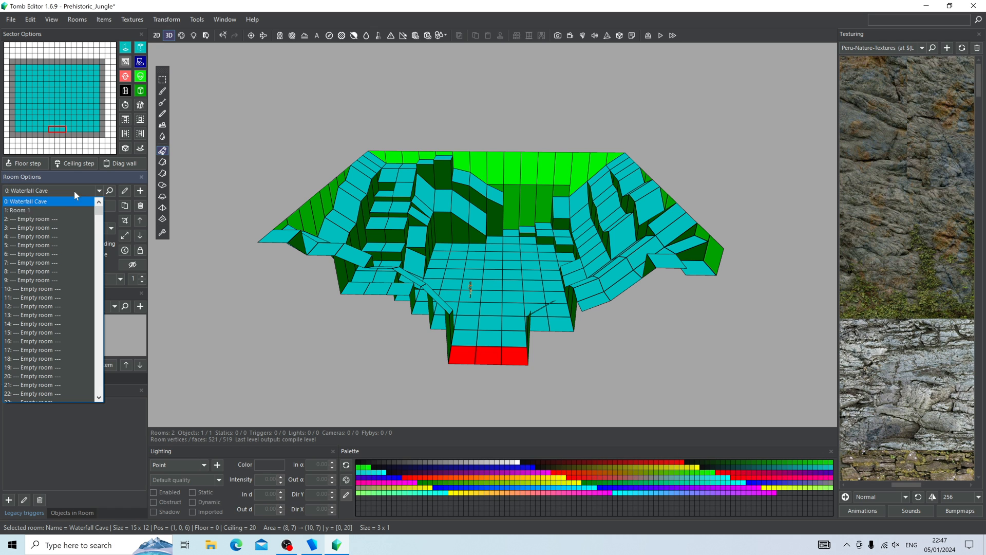
click(41, 210)
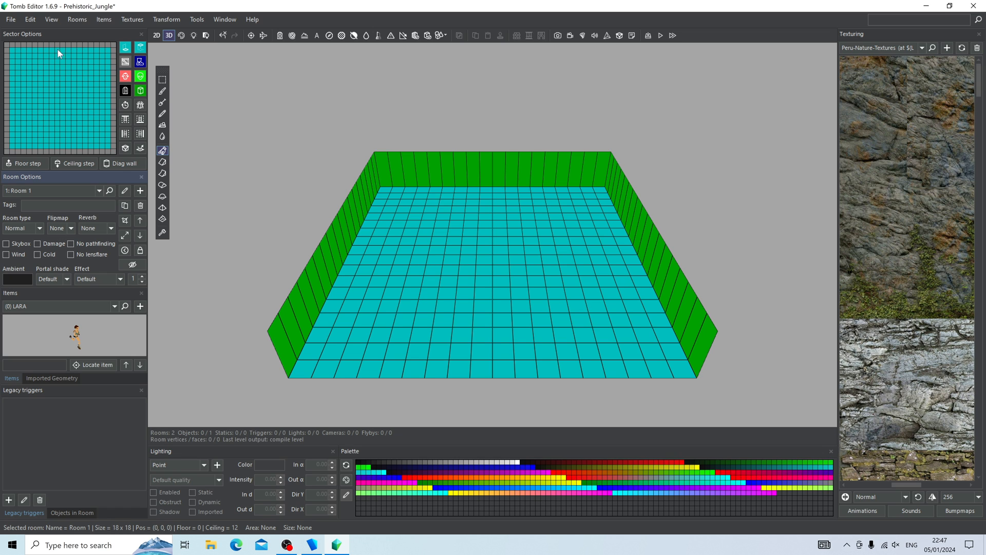
drag(52, 50, 48, 111)
click(40, 78)
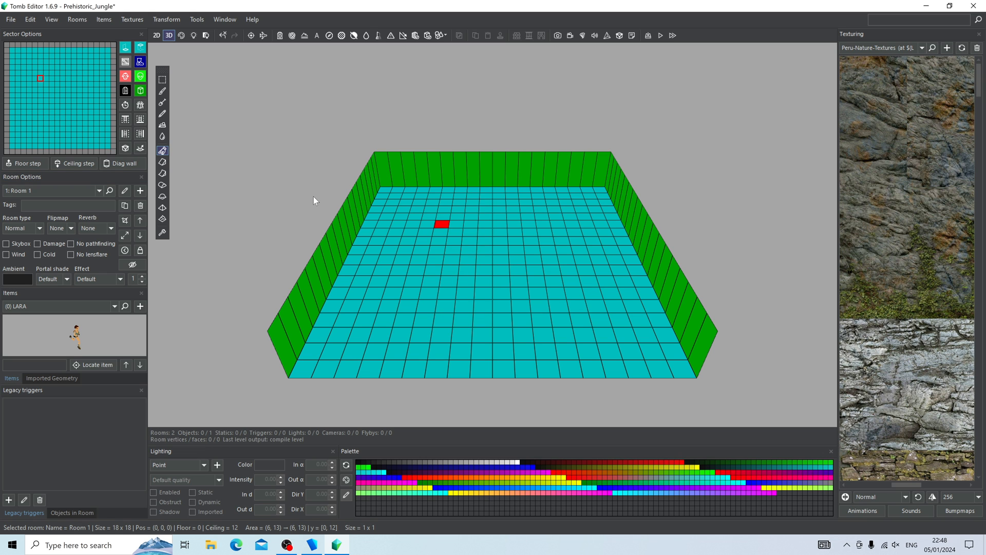
Step: Switch back and forth between Waterfall Cave and Room 1 to compare them, finishing on Waterfall Cave
click(81, 191)
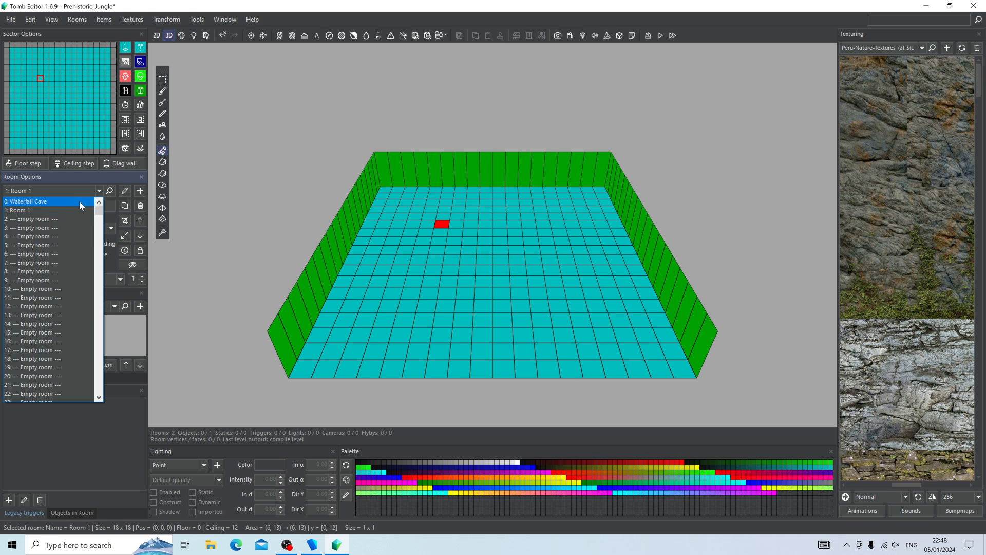
click(79, 201)
click(76, 194)
click(59, 212)
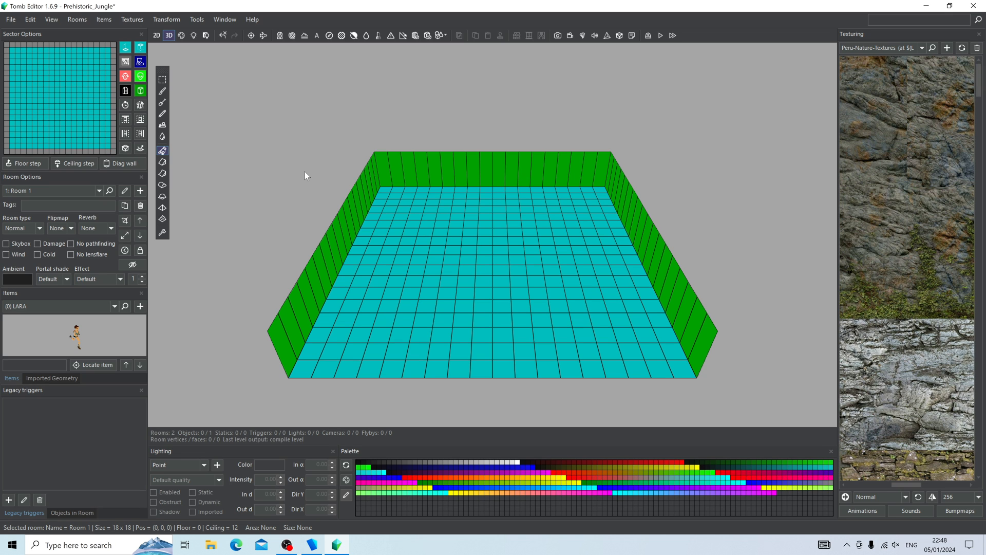
click(71, 189)
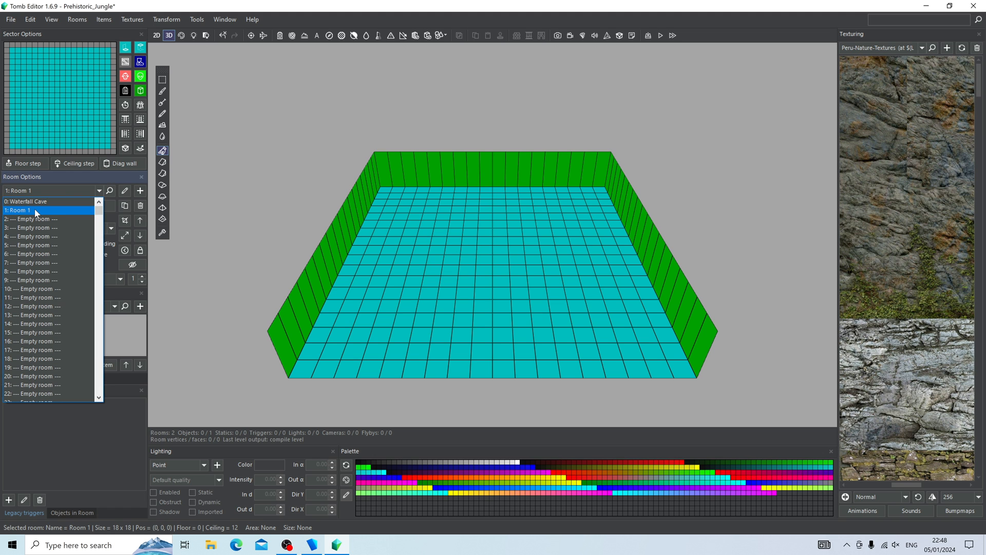
click(31, 201)
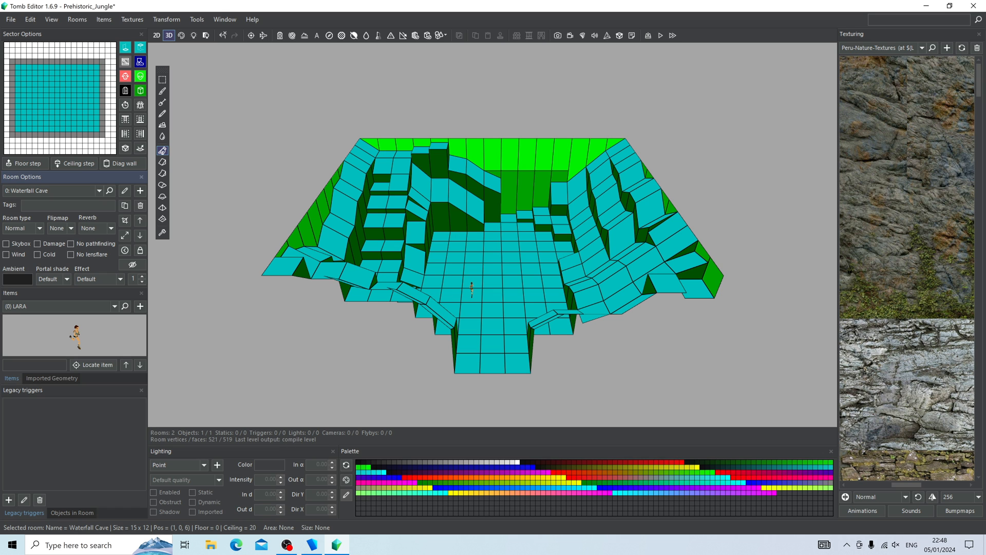
Step: Show the level layout in the 2D map and select Room 1
click(157, 36)
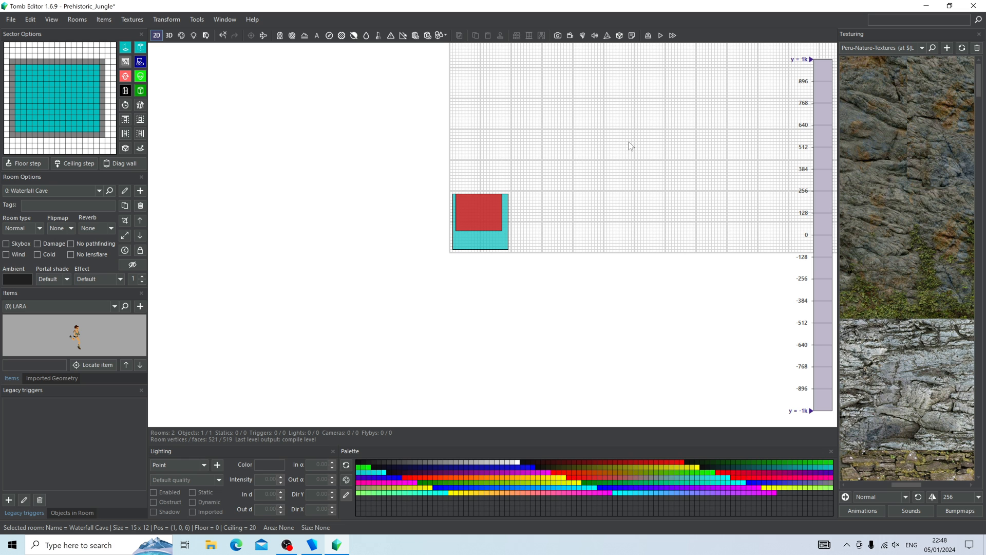
right_drag(623, 146, 420, 283)
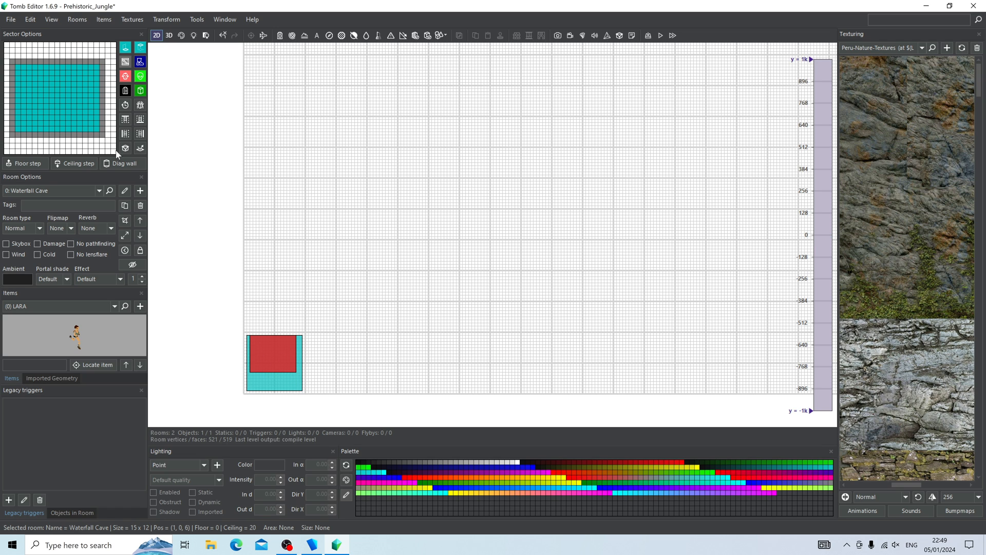
click(291, 378)
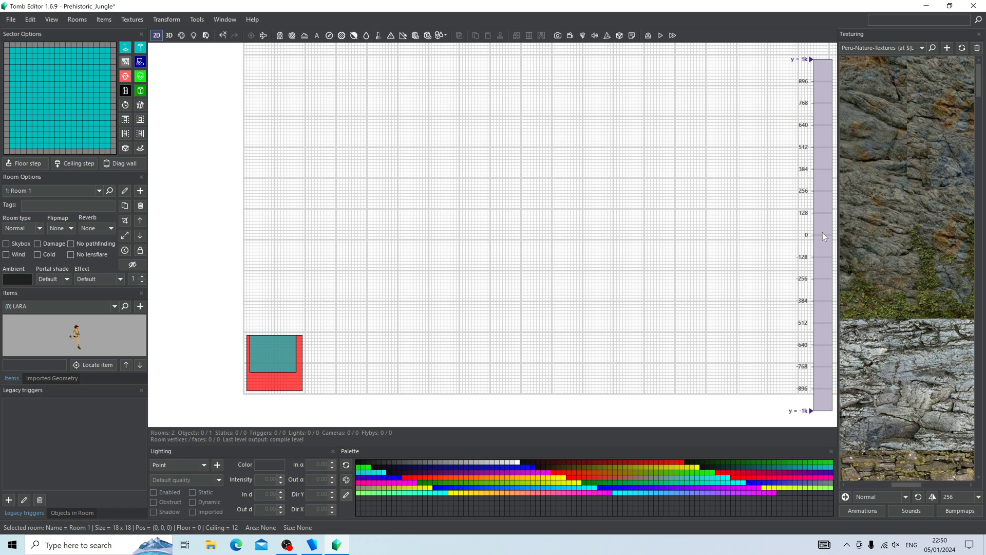
Step: Select Waterfall Cave and move it off the overlapping Room 1 into an empty area of the 2D map
click(87, 192)
scroll(80, 205, up, 1)
click(48, 200)
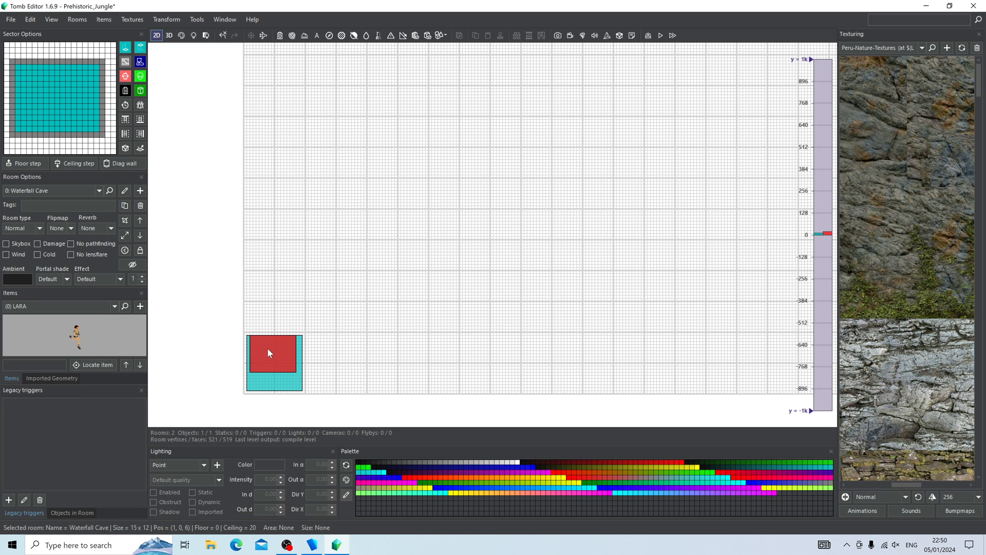
drag(273, 349, 302, 319)
drag(348, 283, 388, 265)
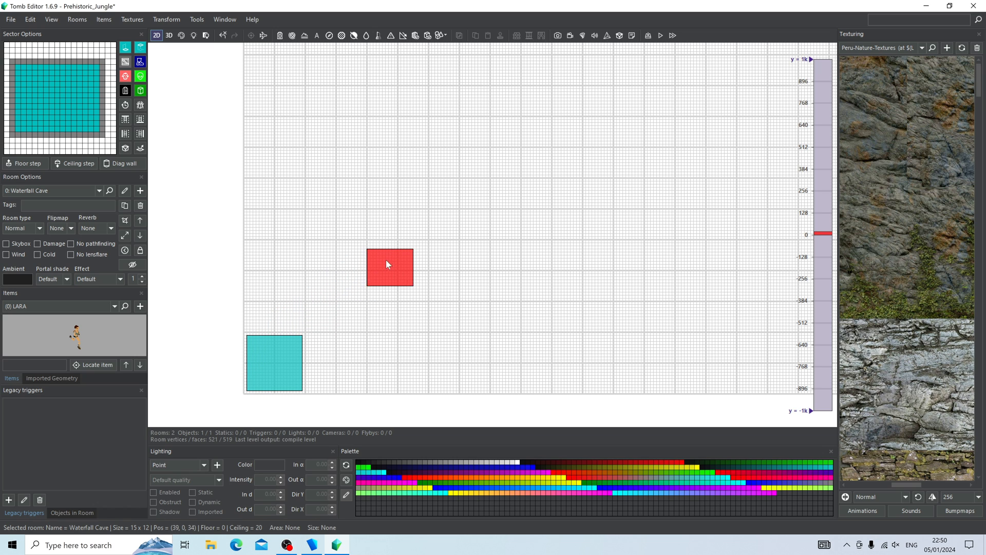
Step: Move Room 1 on the map to position (44, 0, 19), directly against the lower edge of Waterfall Cave
click(276, 344)
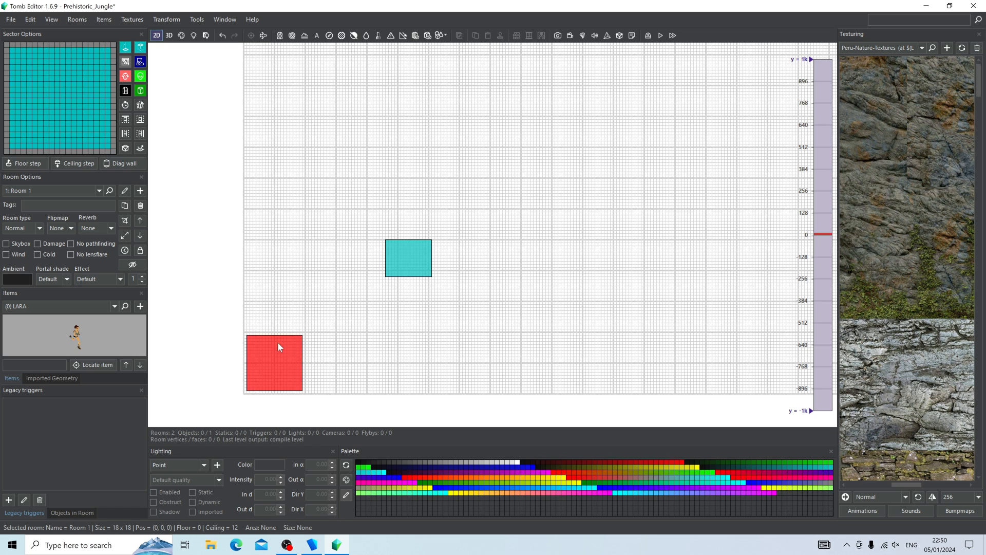
drag(278, 341, 411, 289)
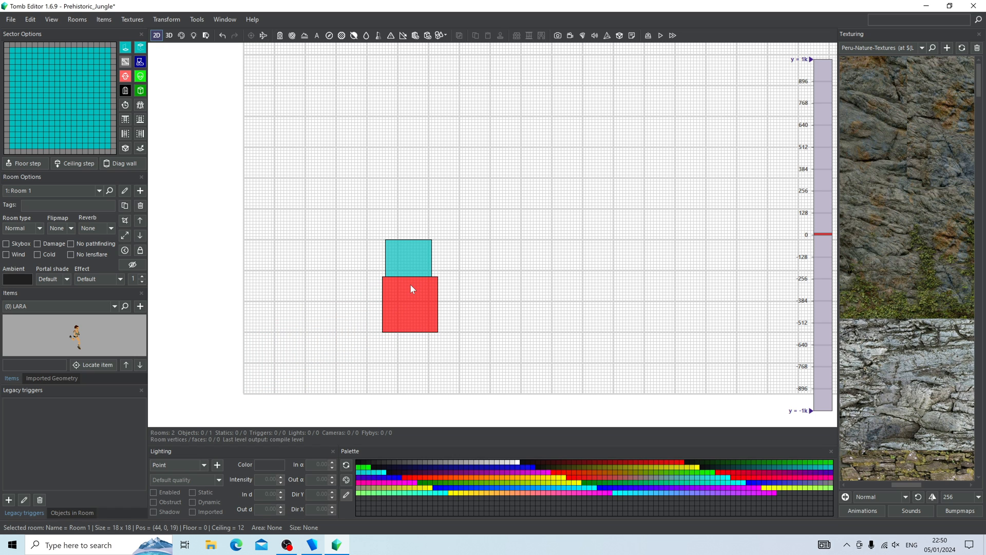
Step: View Waterfall Cave in 3D, comparing its geometry and textures, and select the three floor sectors from (52, 38) to (54, 38)
click(406, 248)
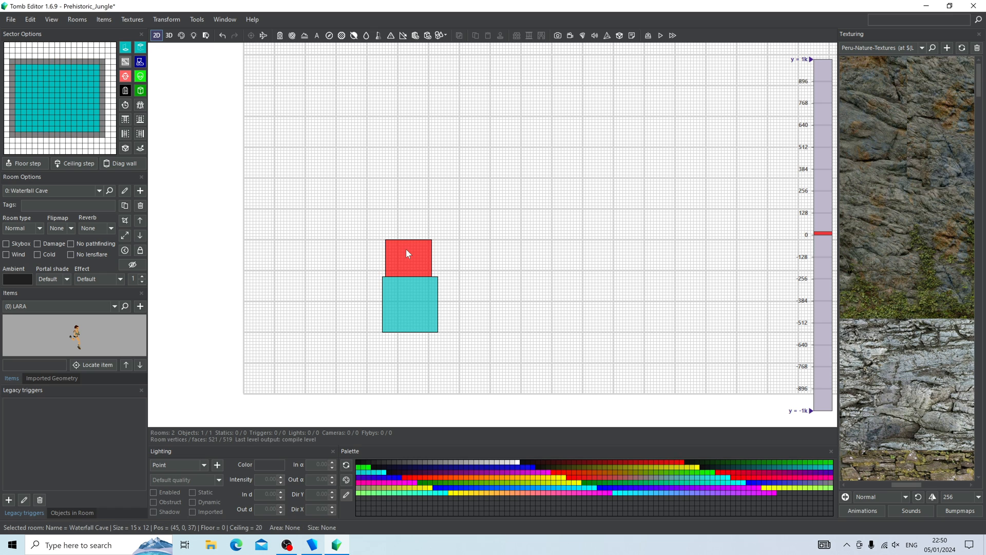
click(168, 36)
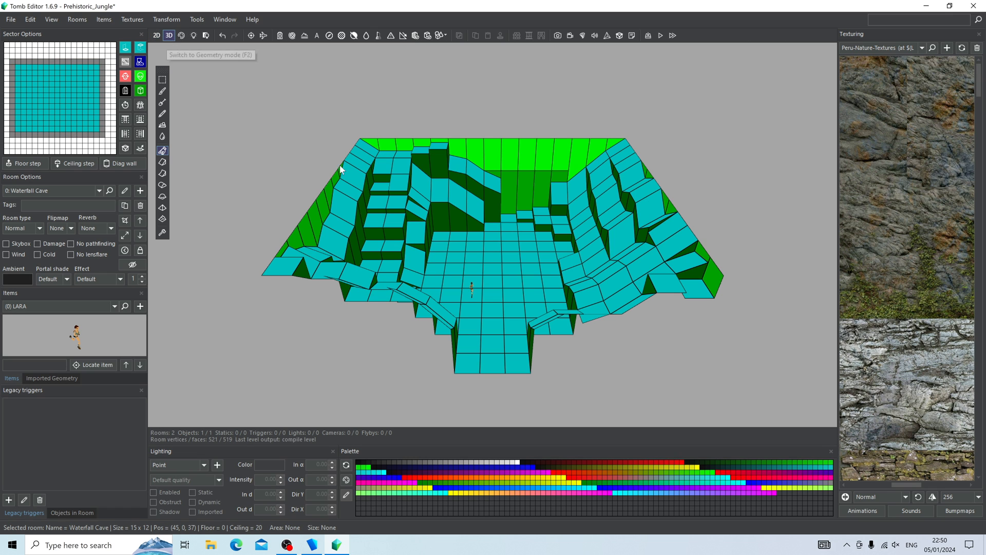
click(181, 36)
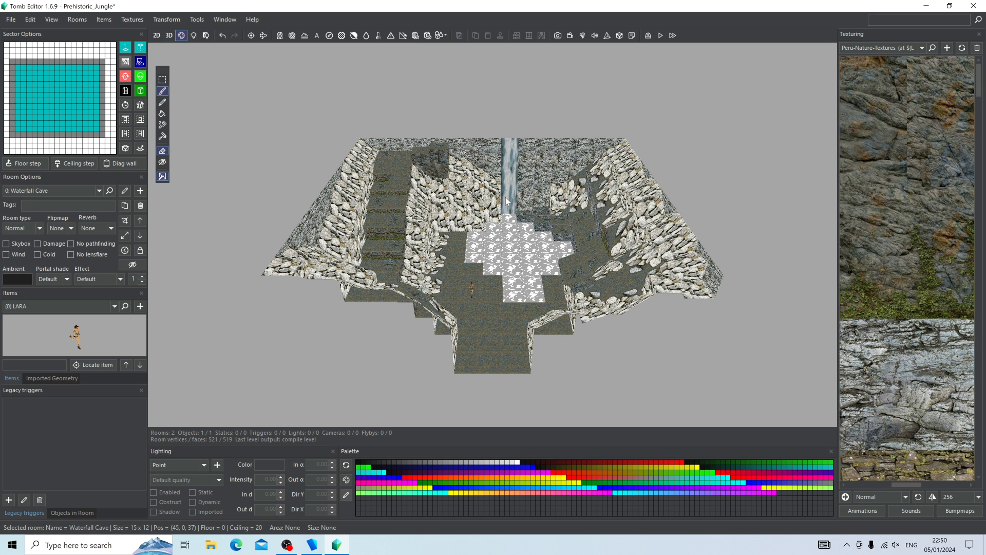
click(169, 36)
right_drag(514, 246, 481, 202)
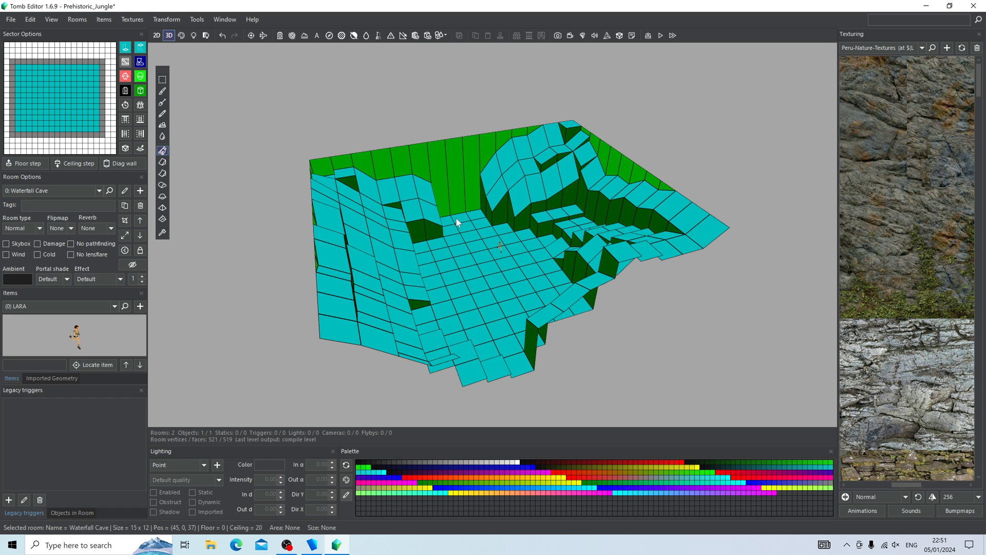
drag(470, 216, 445, 221)
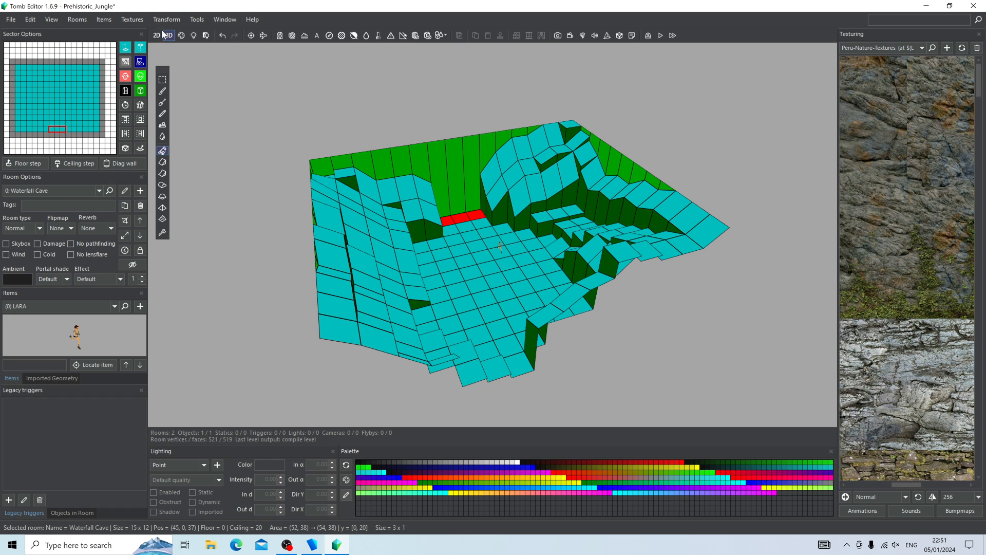
Step: Check on the 2D map where Room 1 and Waterfall Cave touch, selecting each in turn and finishing on Waterfall Cave
click(157, 39)
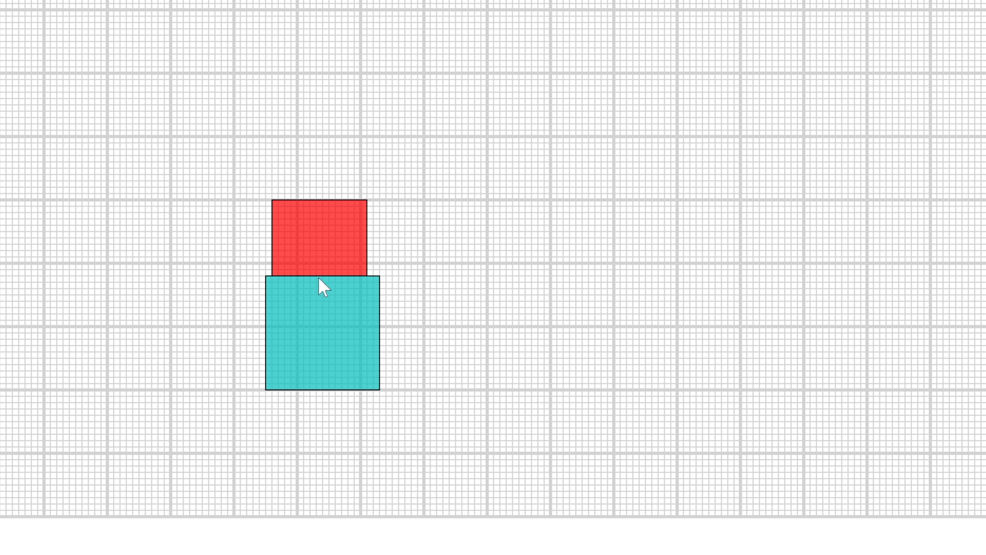
click(312, 297)
mouse_move(313, 297)
mouse_down()
mouse_move(309, 327)
mouse_move(311, 300)
mouse_up()
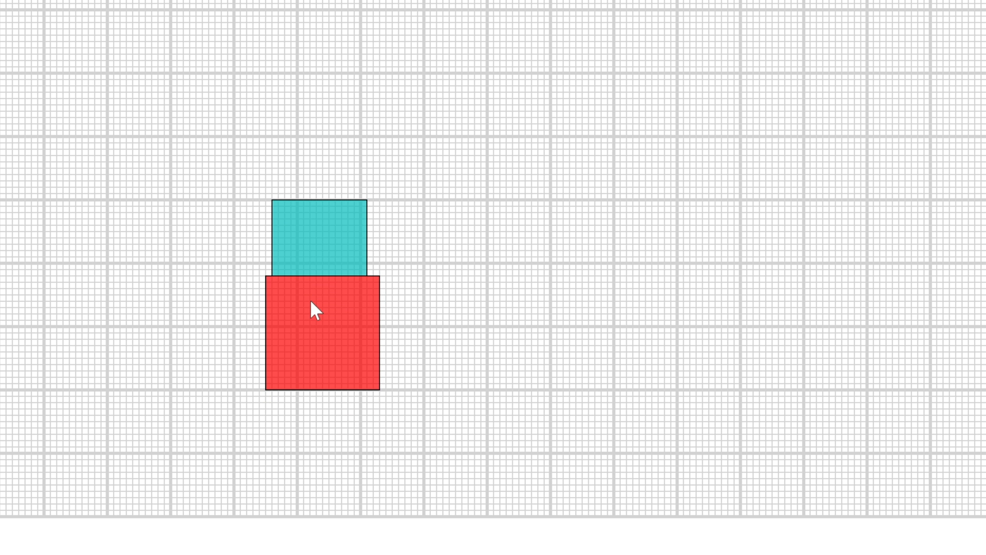
click(319, 253)
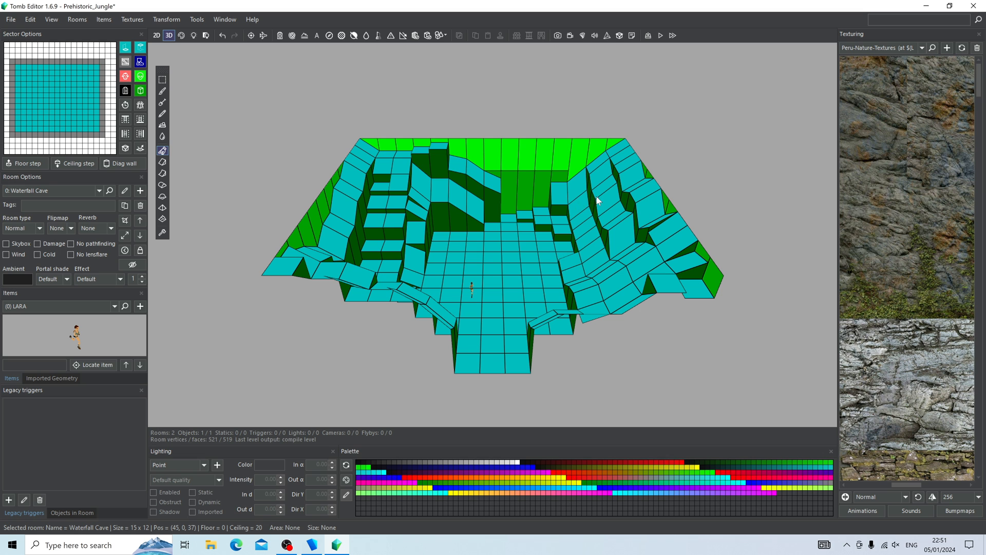
Step: Add a portal on Waterfall Cave's three wall sectors from (52, 37) to (54, 37), on the side facing Room 1
right_drag(596, 217, 271, 199)
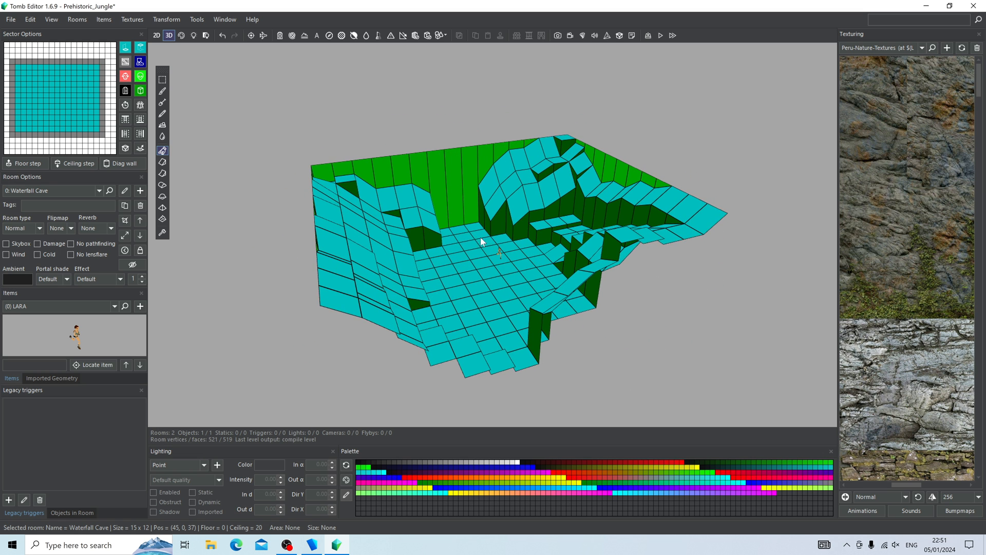
right_drag(523, 275, 483, 282)
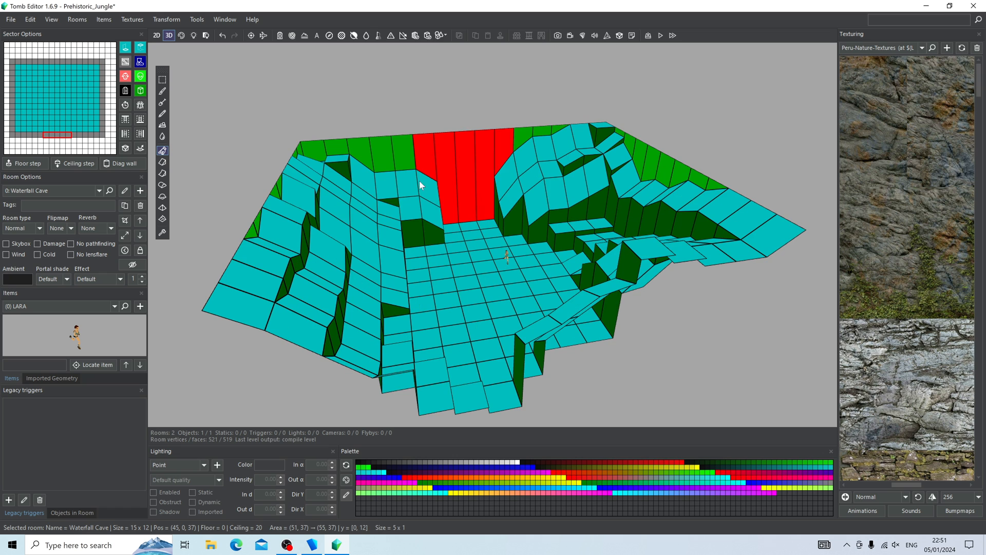
click(412, 224)
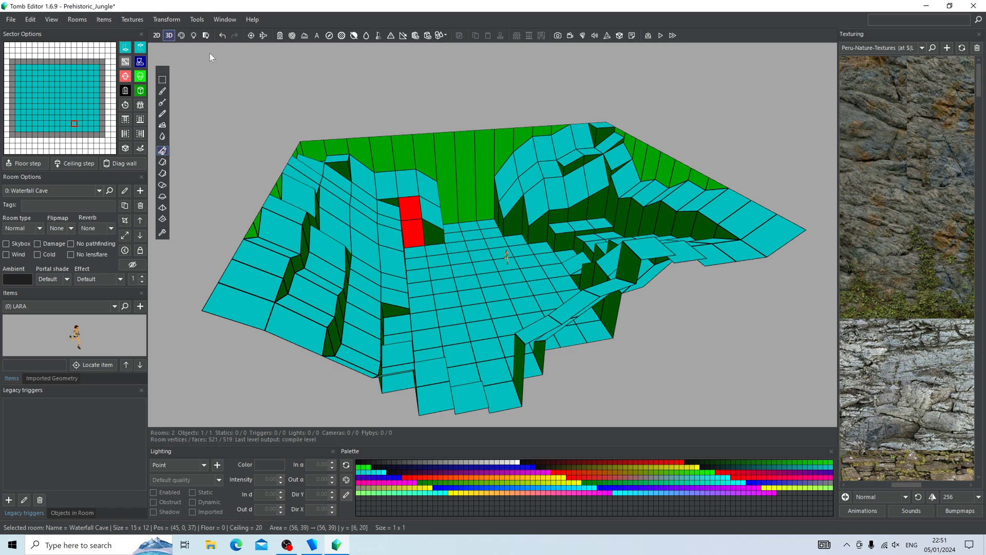
drag(446, 193, 490, 191)
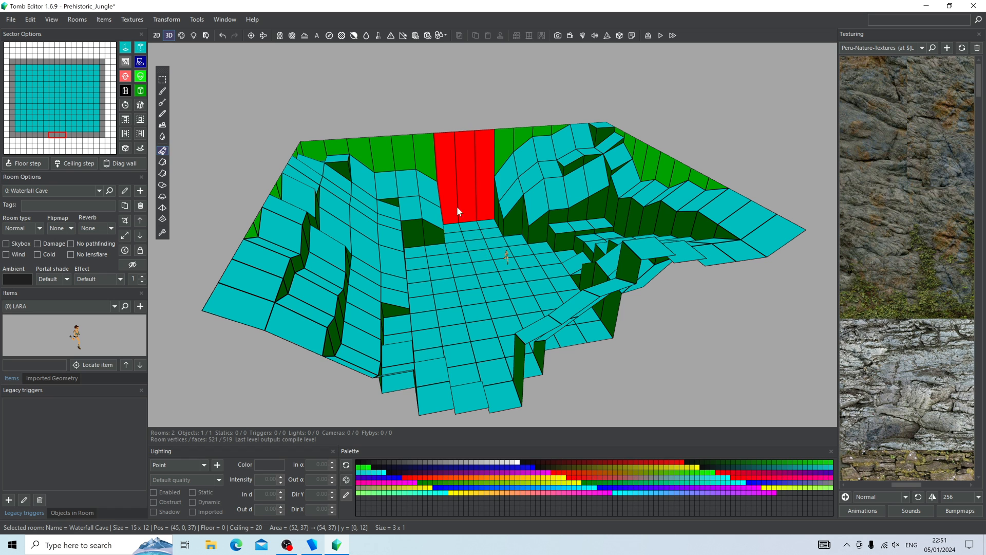
click(495, 250)
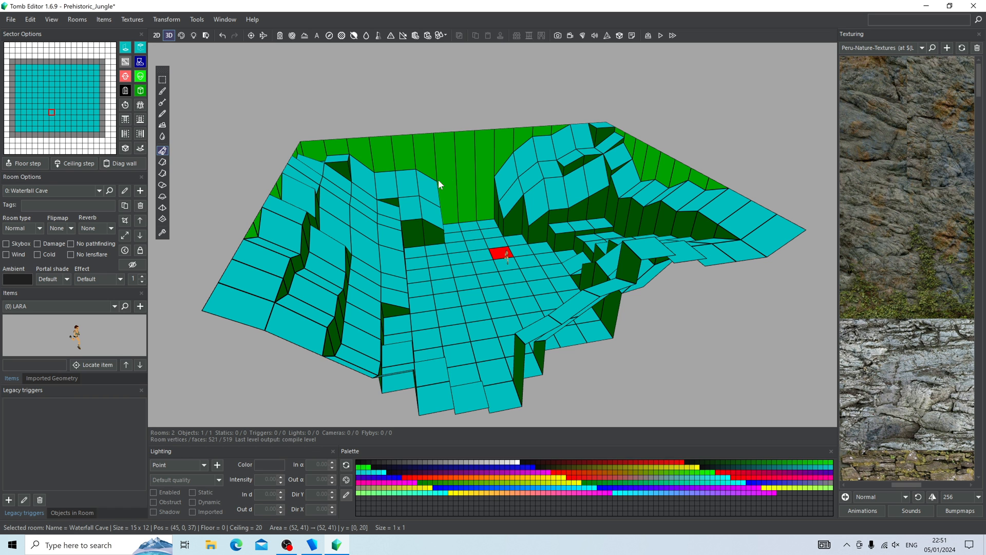
drag(439, 180, 483, 178)
right_drag(495, 232, 479, 232)
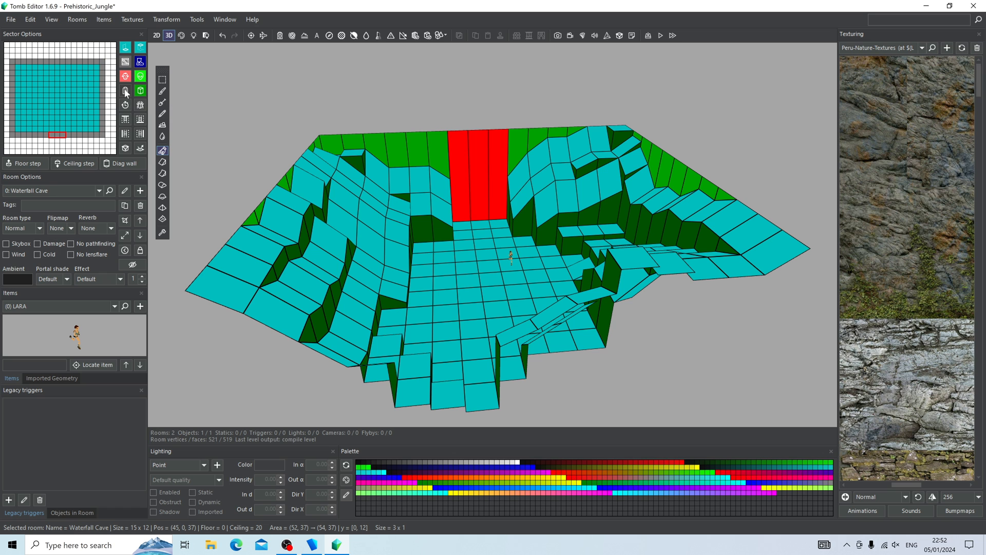
click(126, 91)
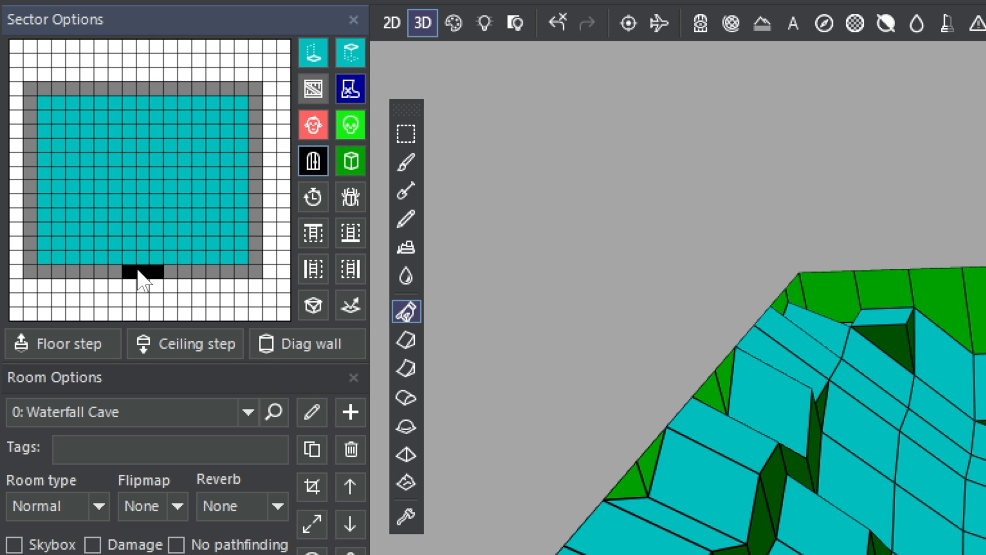
click(137, 270)
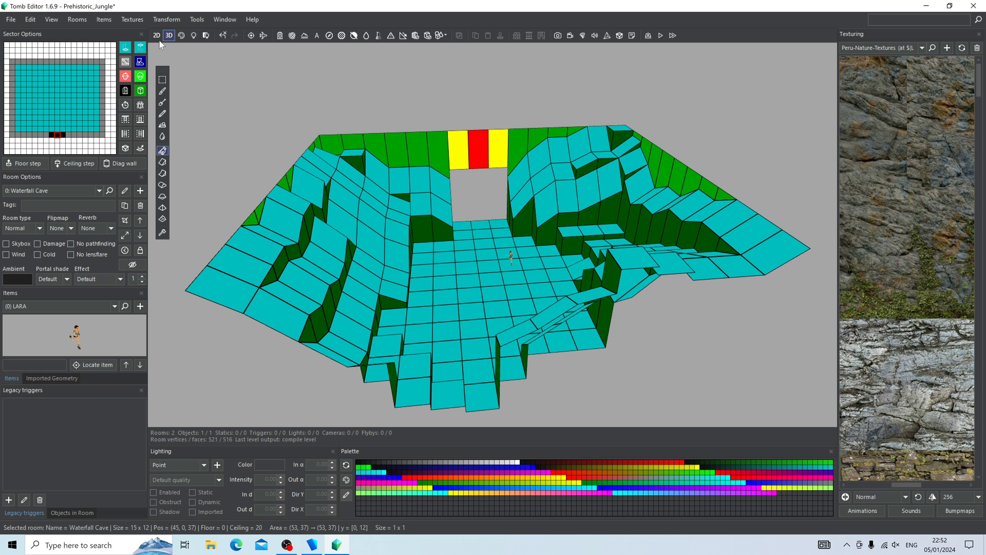
Step: Check the portal sectors of Room 1 and Waterfall Cave by selecting each room on the 2D map, finishing on Room 1
click(158, 37)
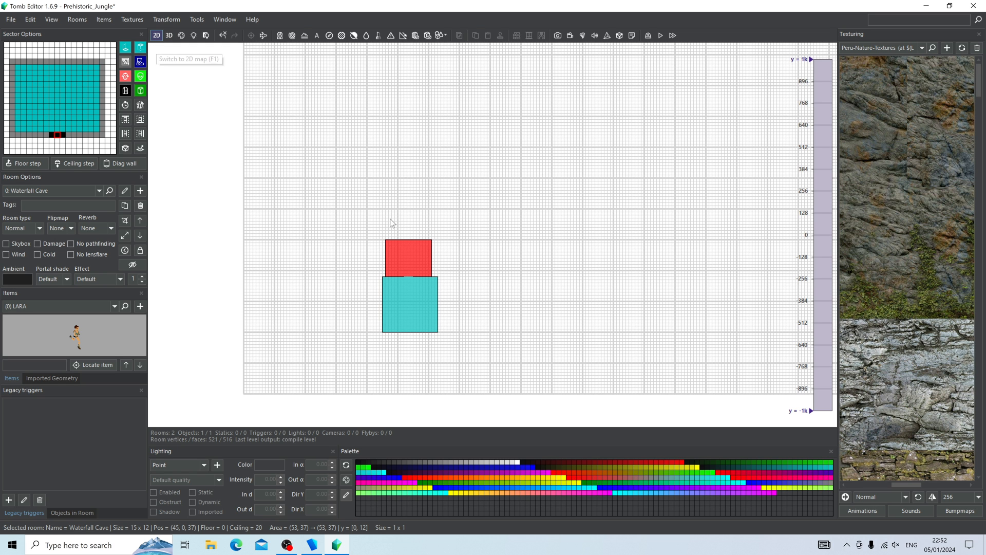
click(411, 288)
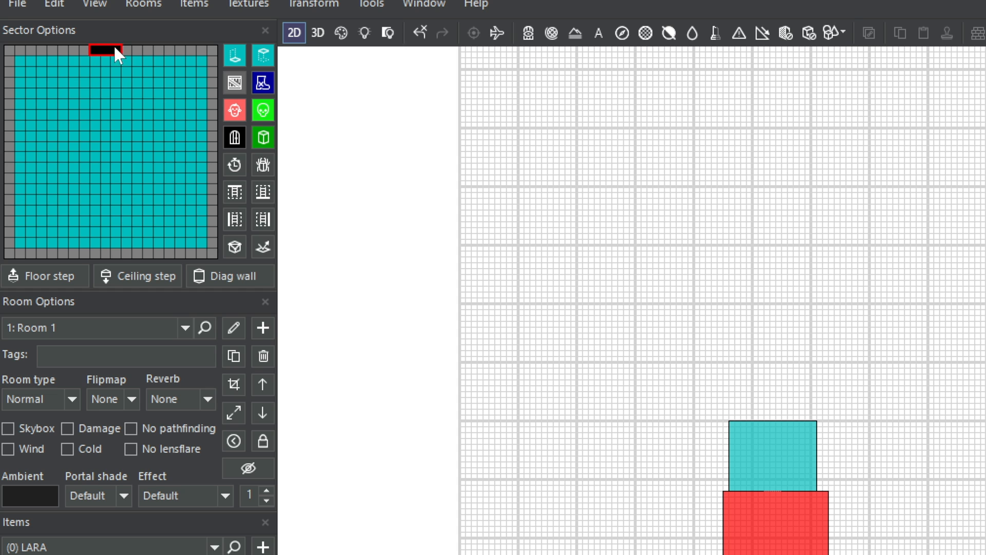
click(786, 459)
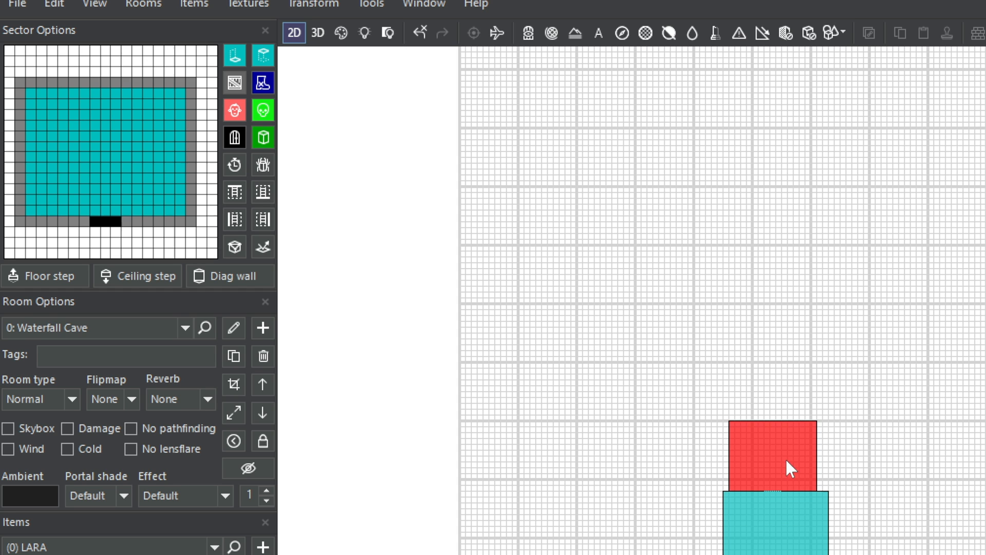
click(776, 546)
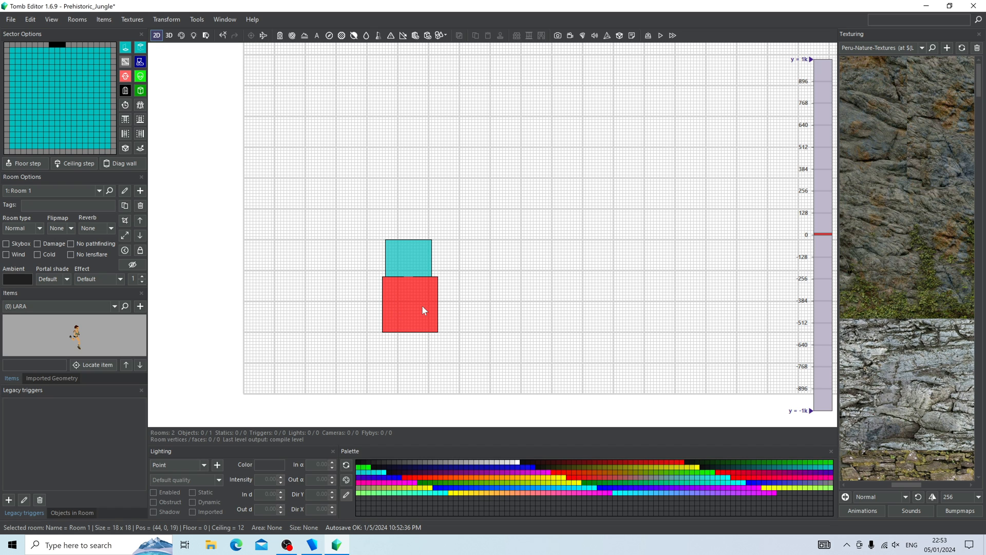
Step: Move the portal-linked rooms together on the 2D map, placing Room 1 at (45, 0, 13), and check the portal in both
mouse_move(408, 298)
mouse_down()
mouse_move(392, 310)
mouse_move(296, 277)
mouse_move(398, 331)
mouse_move(363, 329)
mouse_move(411, 316)
mouse_up()
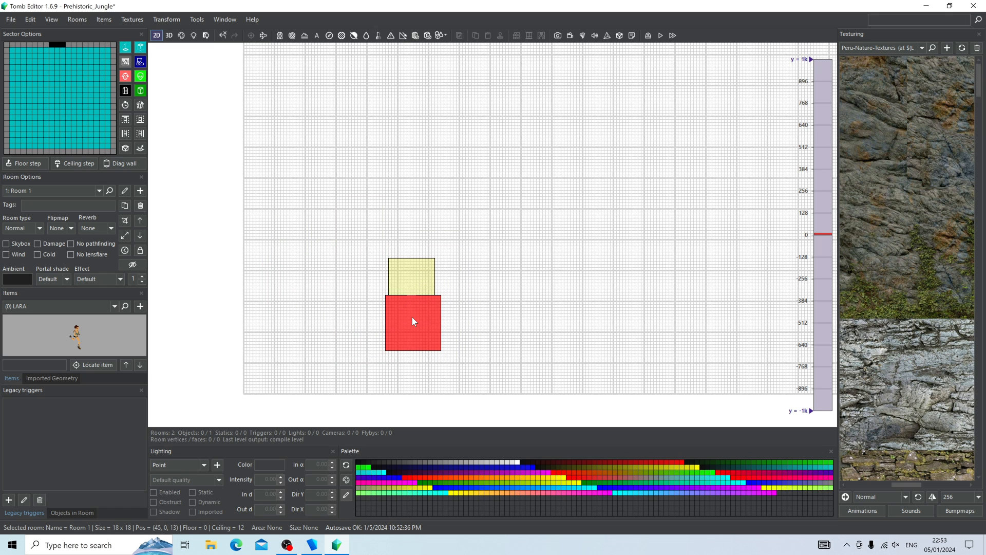
click(415, 278)
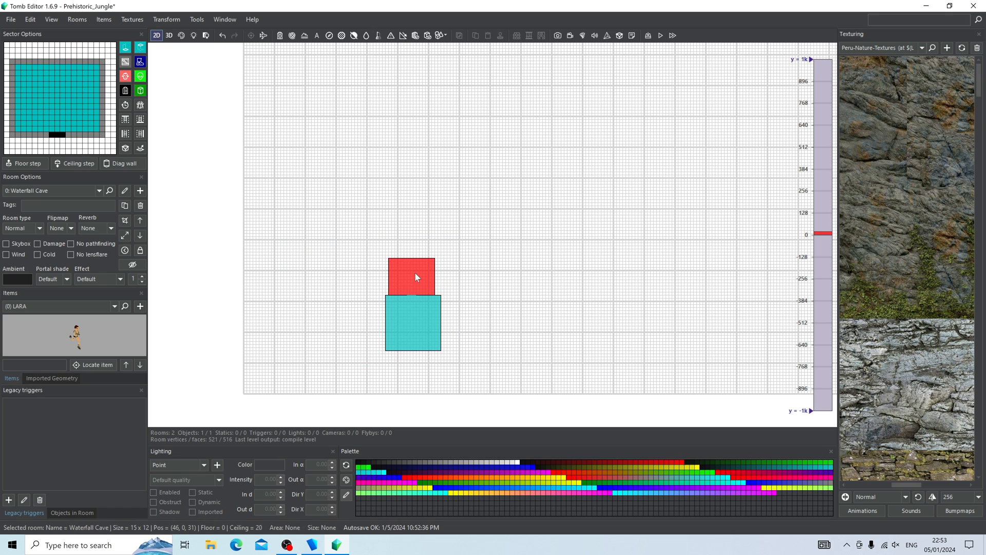
click(419, 332)
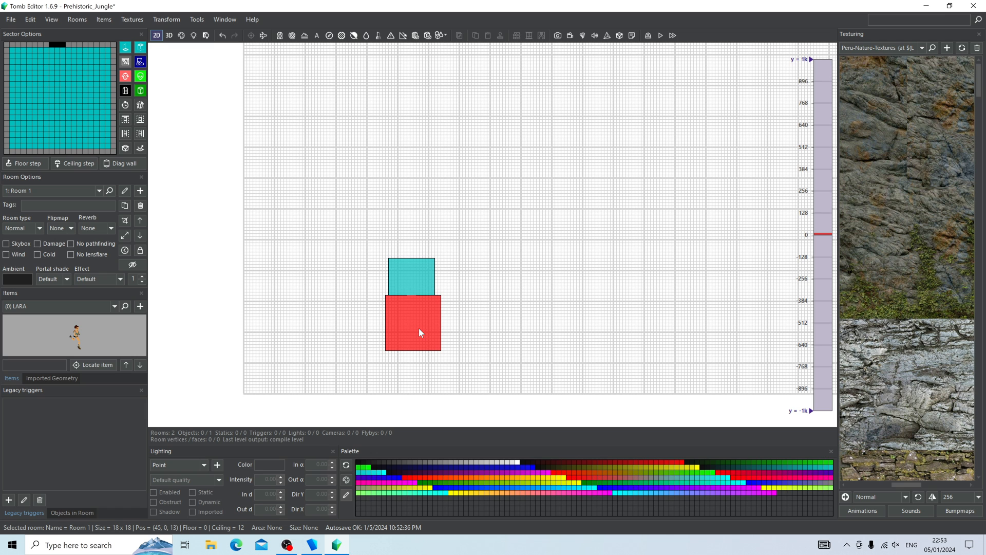
Step: Inspect the portal opening in Waterfall Cave's wall in 3D from several angles, including from below the ceiling
right_drag(606, 227, 317, 188)
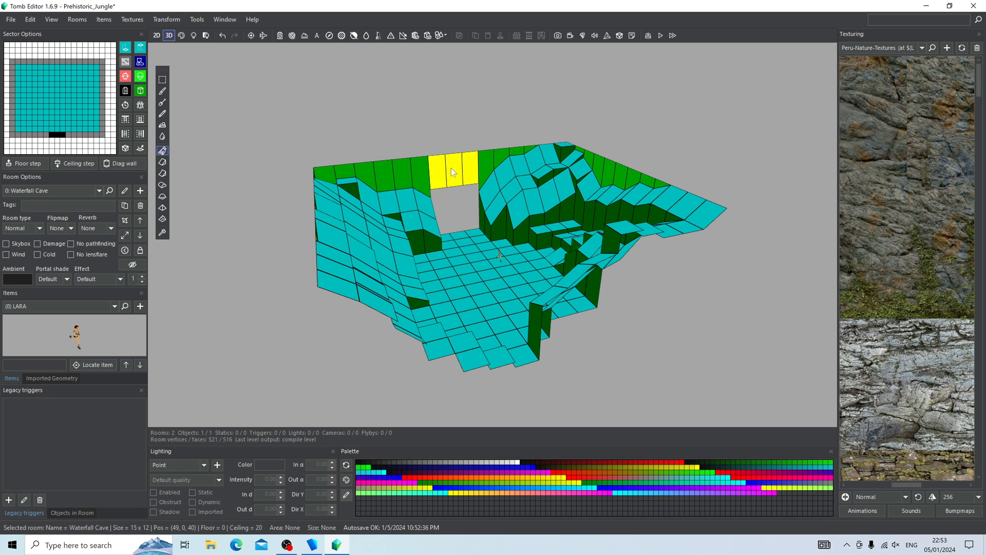
mouse_move(454, 168)
right_down()
mouse_move(448, 172)
mouse_move(458, 177)
right_up()
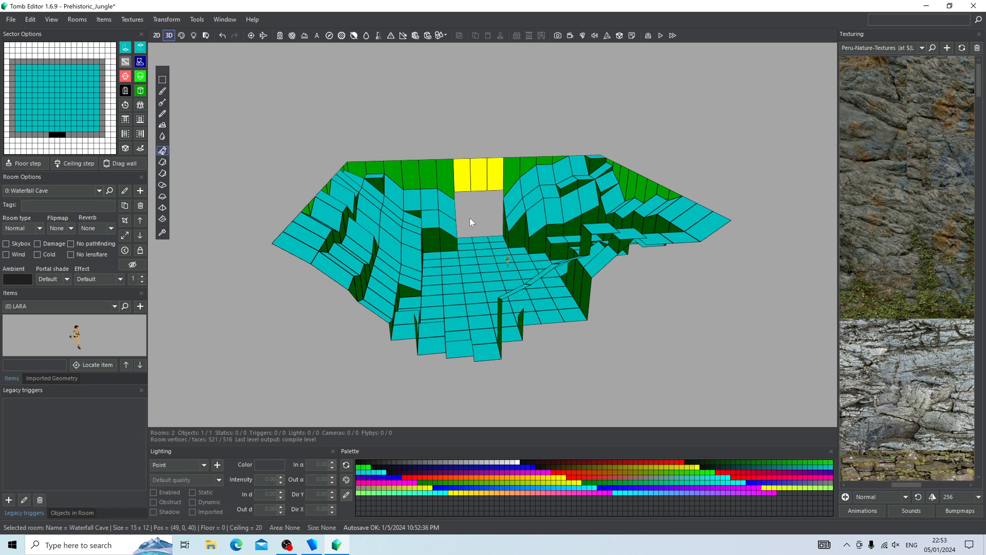
right_drag(470, 218, 461, 193)
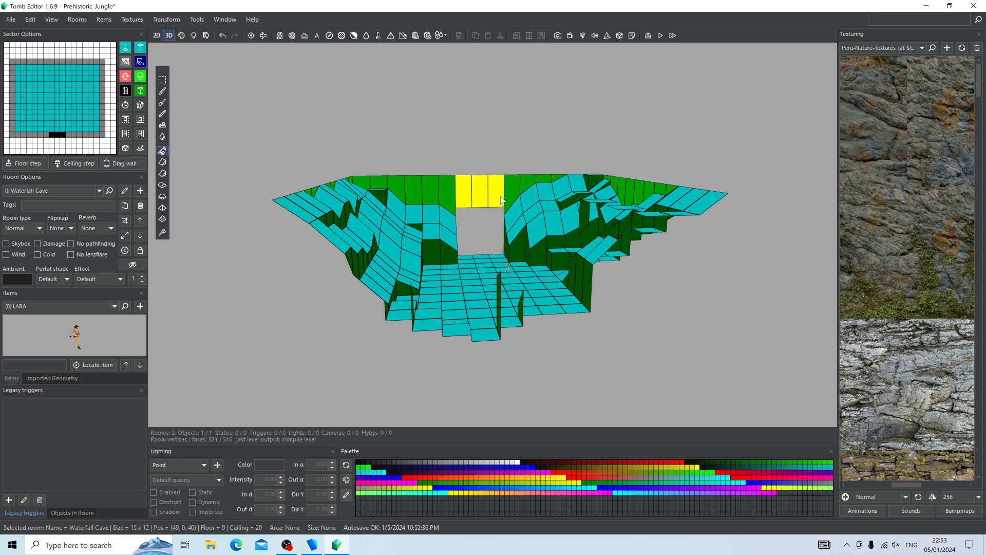
right_drag(496, 245, 508, 199)
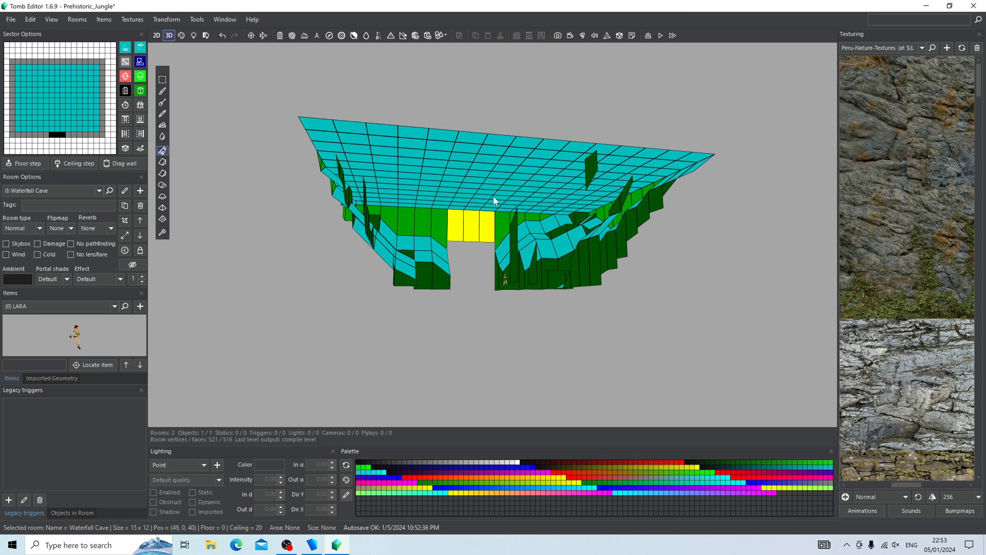
right_drag(459, 173, 501, 180)
Step: Switch to Room 1 and turn on portal drawing to show the connected room
click(59, 191)
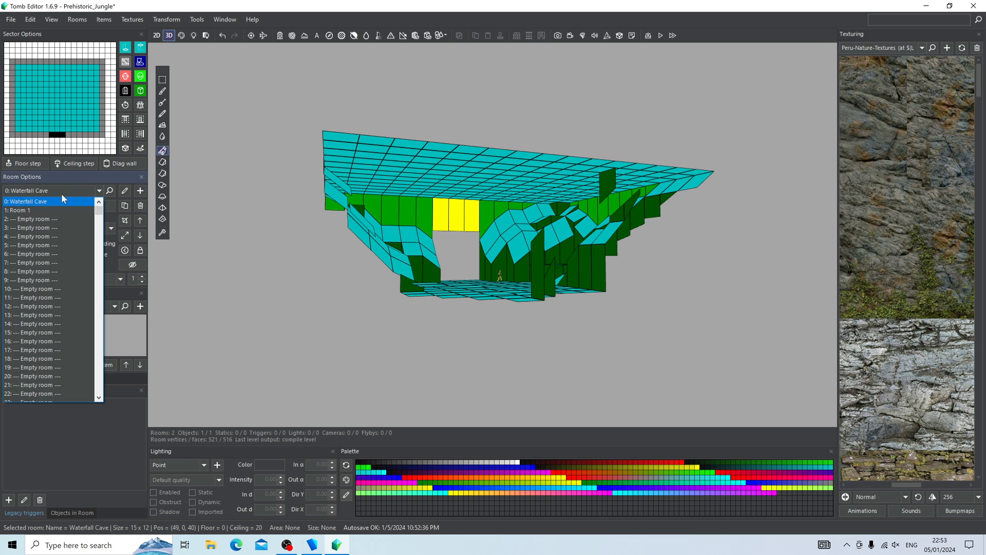
click(59, 210)
right_drag(386, 269, 502, 230)
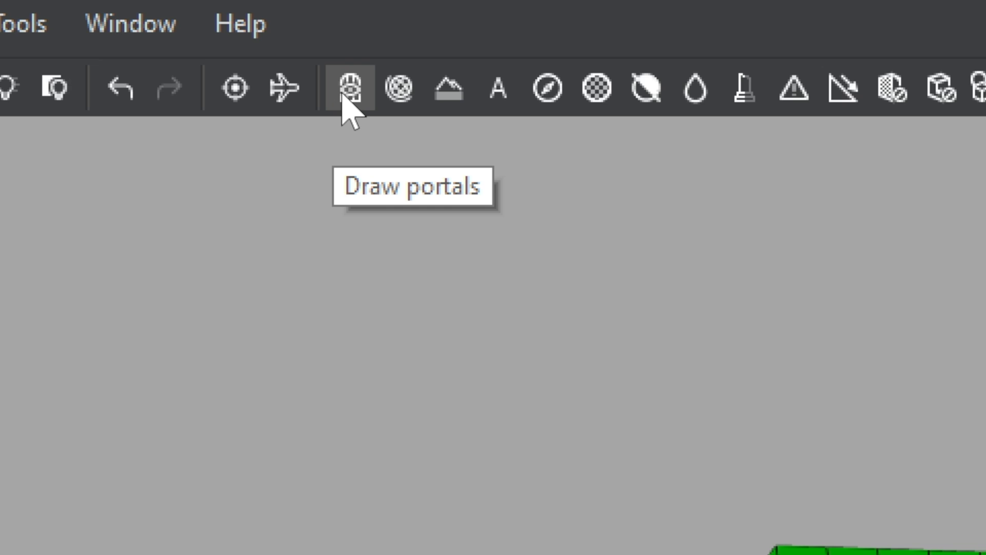
click(350, 88)
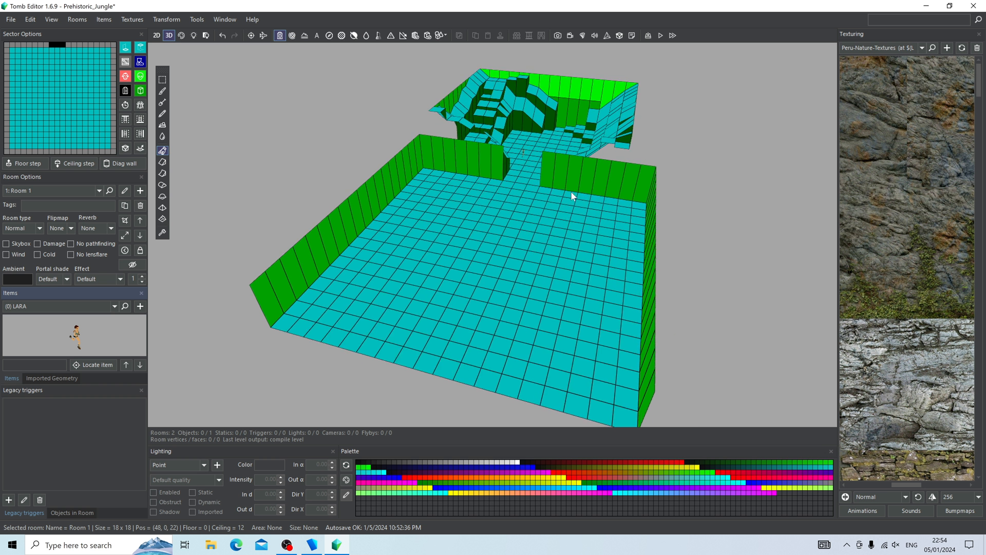
Step: Examine how Room 1 and Waterfall Cave connect through the portal from several angles, and turn portal drawing off
right_drag(571, 192, 677, 141)
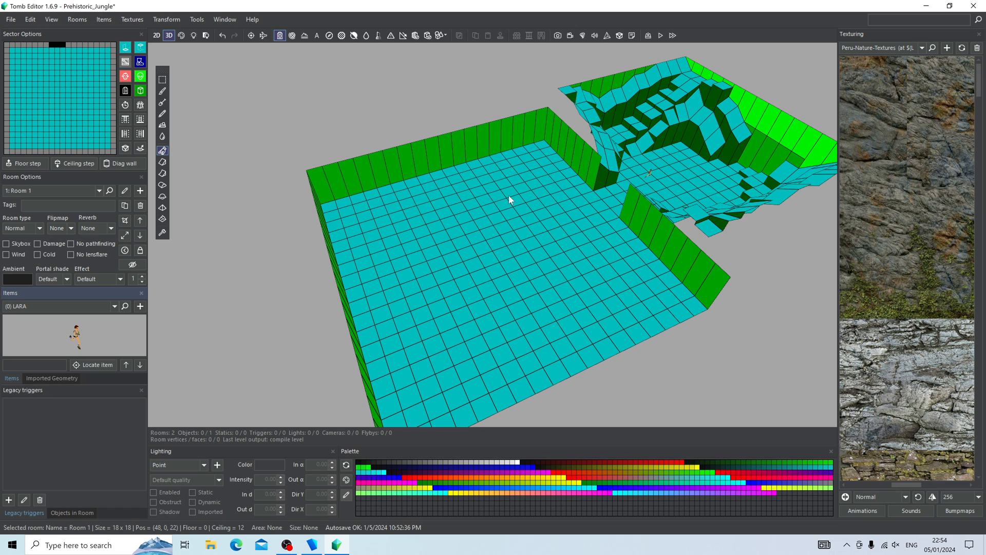
right_drag(560, 206, 462, 234)
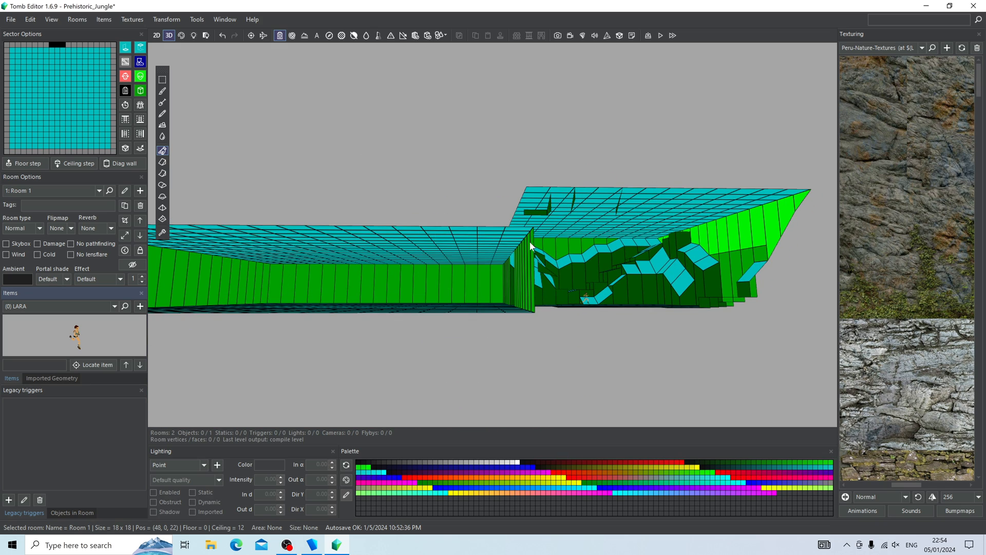
right_drag(667, 229, 486, 259)
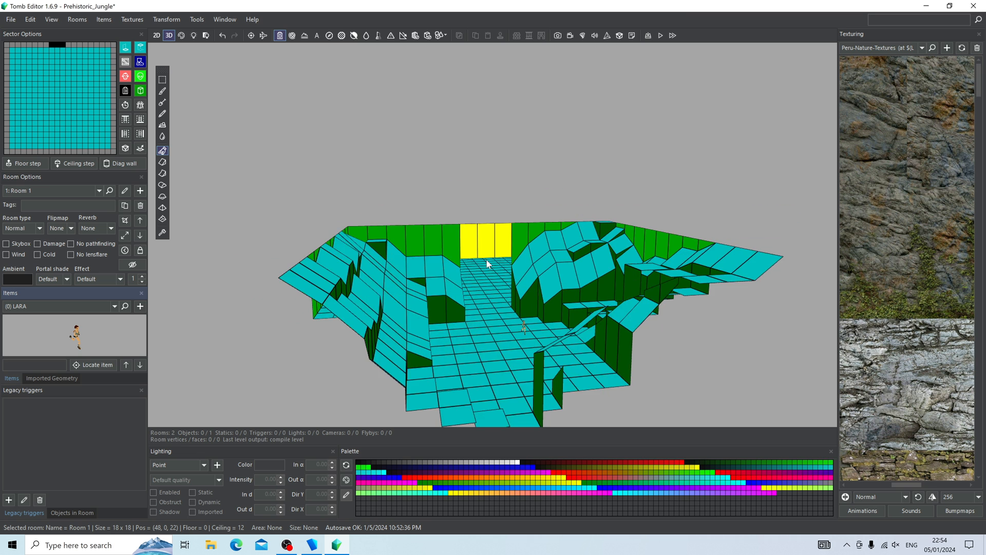
click(487, 261)
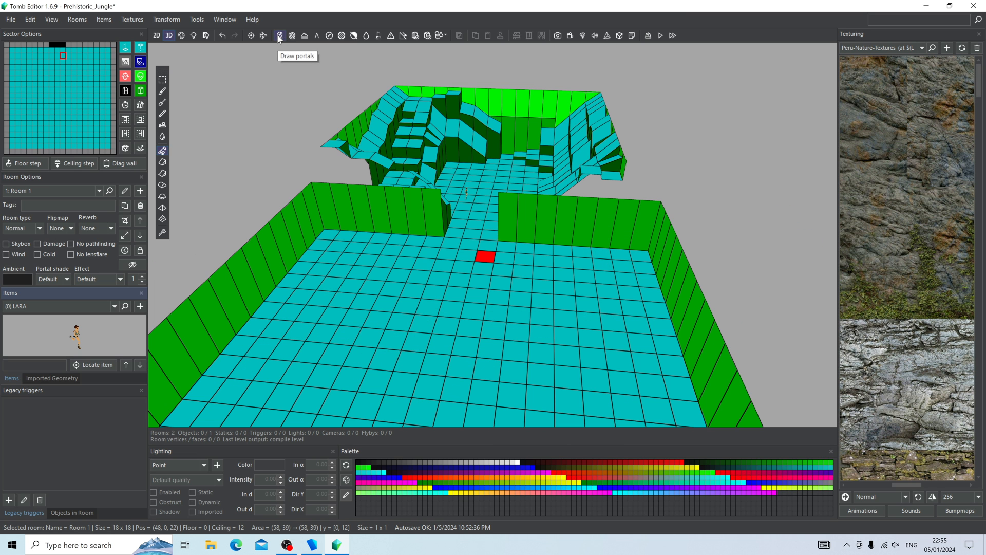
drag(451, 242, 462, 351)
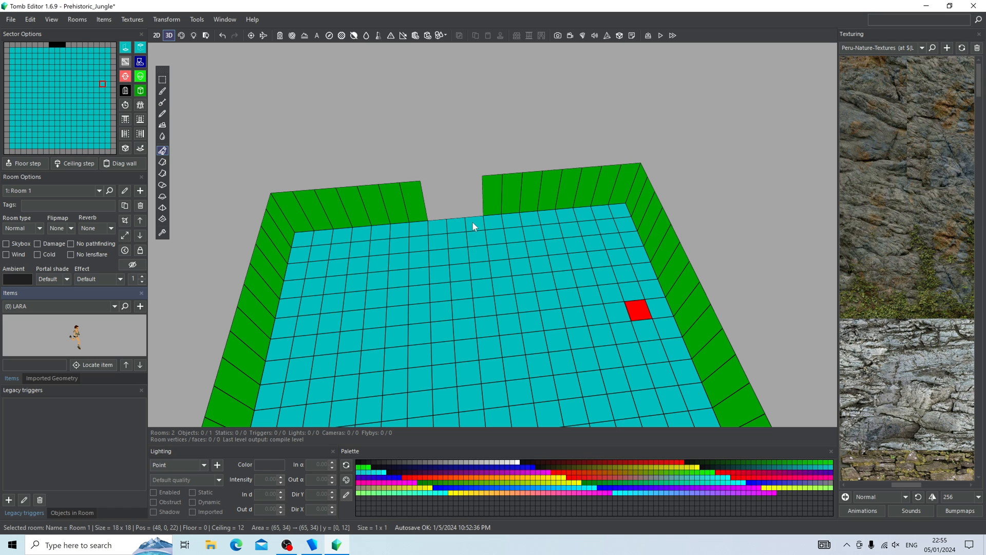
Step: Crop Room 1 to the 3 x 7 sector area in front of the portal opening, and save the level
drag(473, 225, 422, 299)
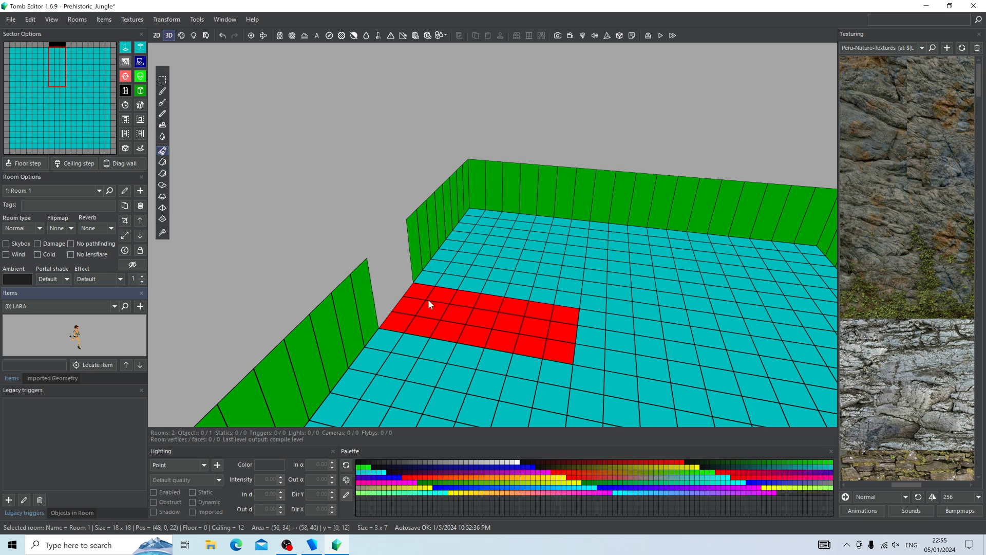
right_drag(522, 321, 426, 276)
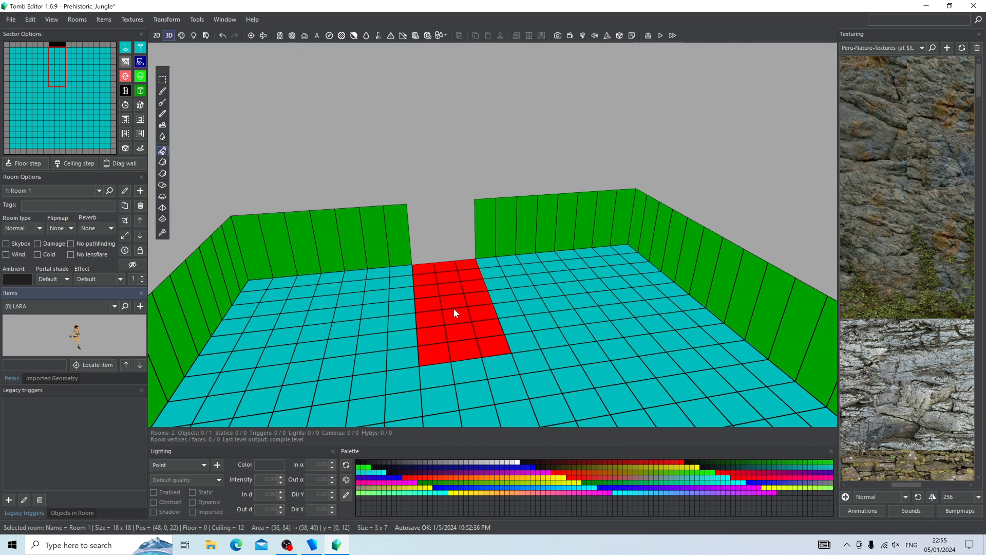
click(124, 220)
click(547, 343)
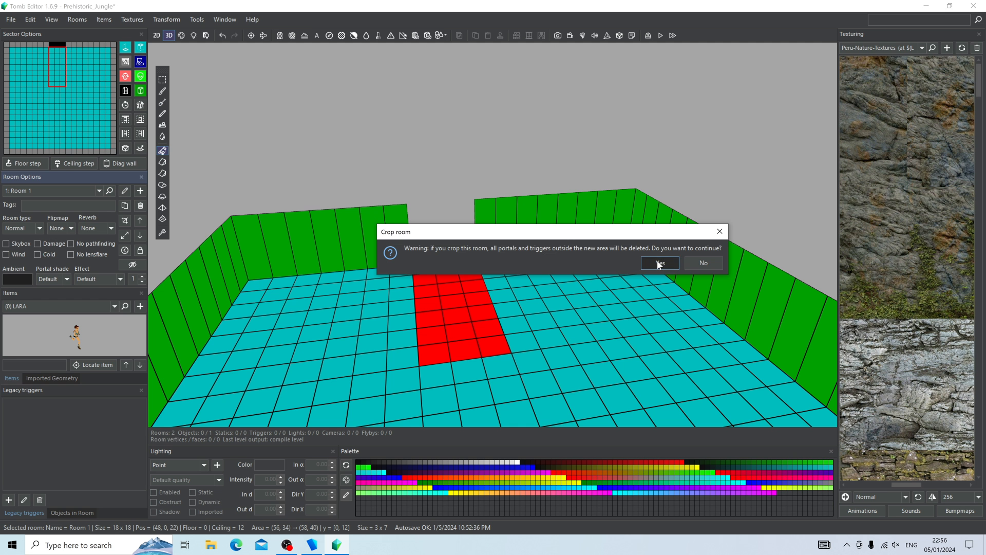
click(657, 261)
click(10, 19)
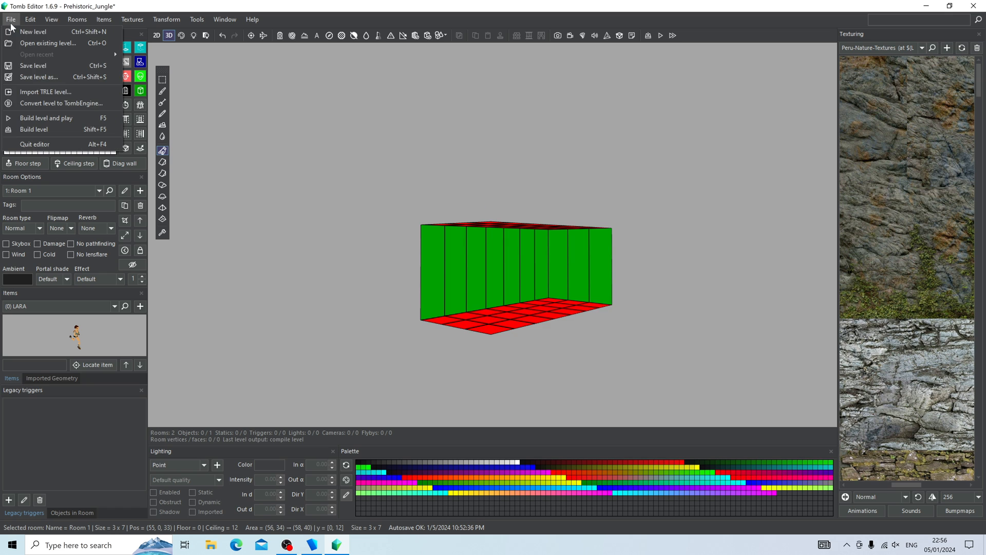
click(17, 68)
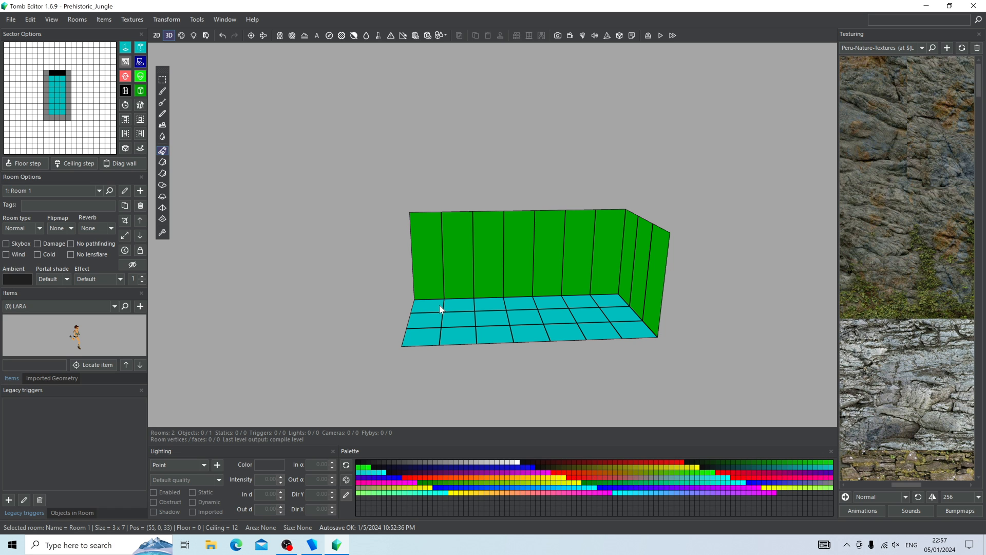
Step: Raise the 3 x 1 row of floor sectors next to the portal to height 4
mouse_move(432, 303)
right_down()
mouse_move(520, 302)
mouse_move(538, 258)
mouse_move(559, 291)
mouse_move(504, 260)
mouse_move(418, 309)
right_up()
scroll(488, 292, up, 3)
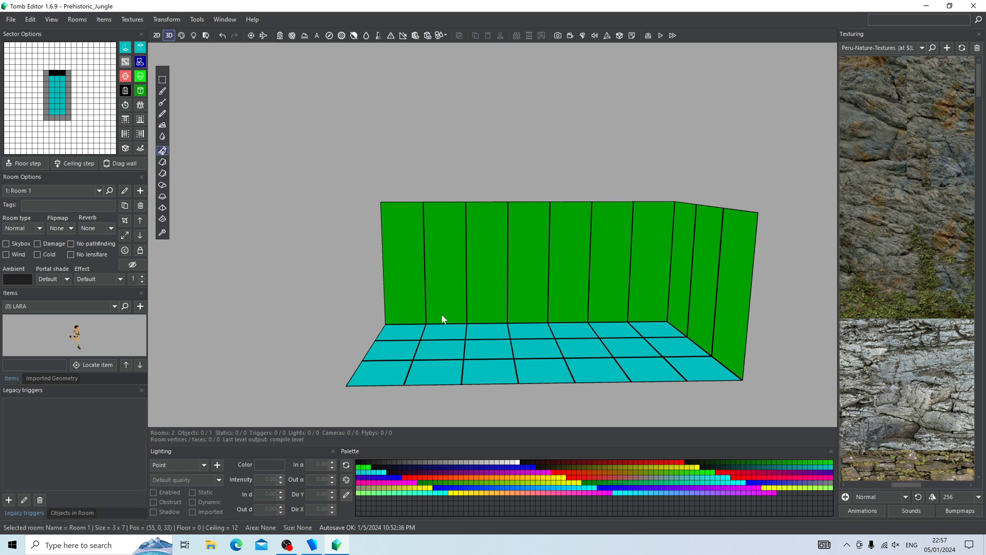
drag(410, 330, 391, 321)
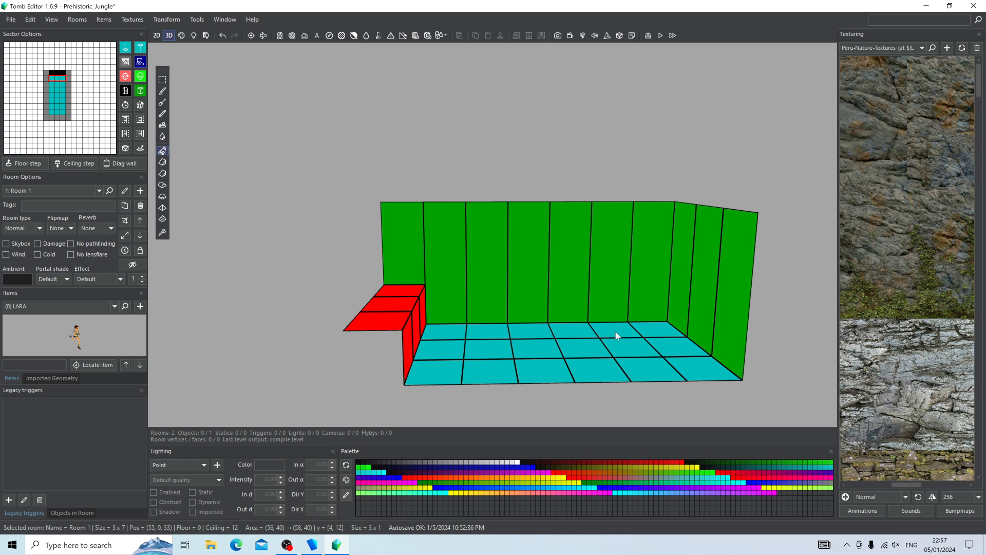
Step: Reshape the edges and corners of the raised floor sectors by the portal, including the middle sector, into uneven slopes
right_drag(615, 335, 545, 319)
click(482, 355)
right_drag(447, 331, 389, 289)
double_click(388, 291)
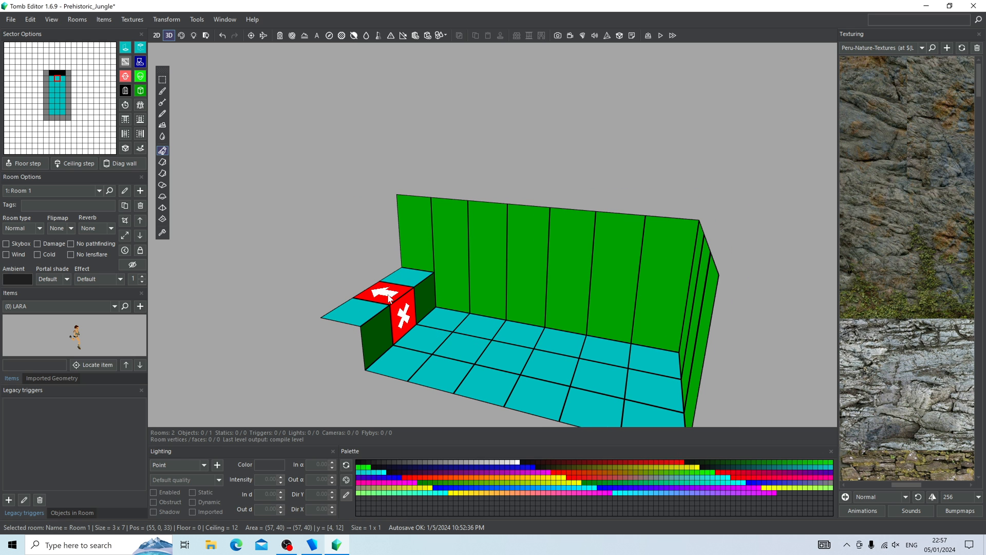
drag(388, 291, 457, 362)
right_drag(457, 363, 604, 255)
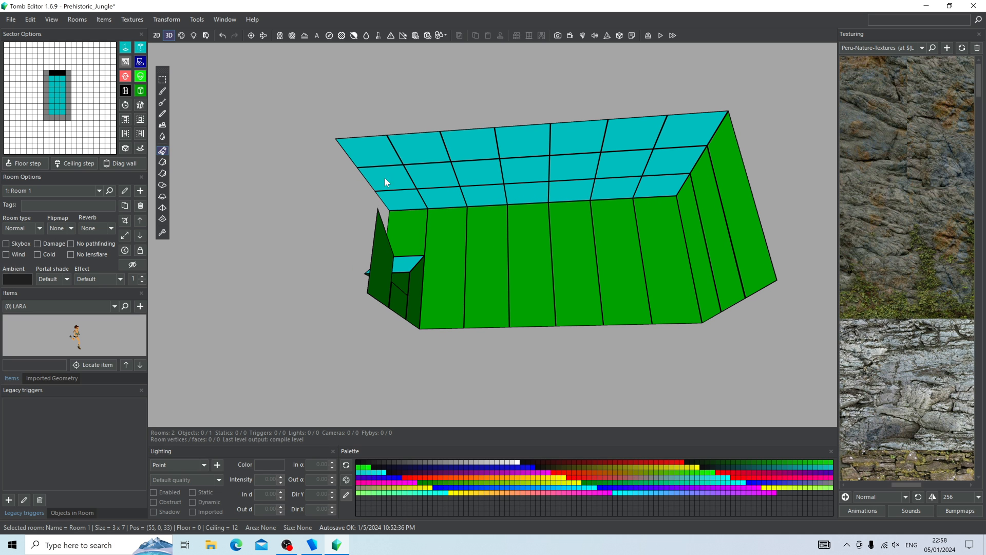
Step: Lower the ceiling sectors above the raised portal row to height 9, and slope the corner sector at (58, 40)
drag(396, 177, 383, 196)
right_drag(382, 196, 418, 215)
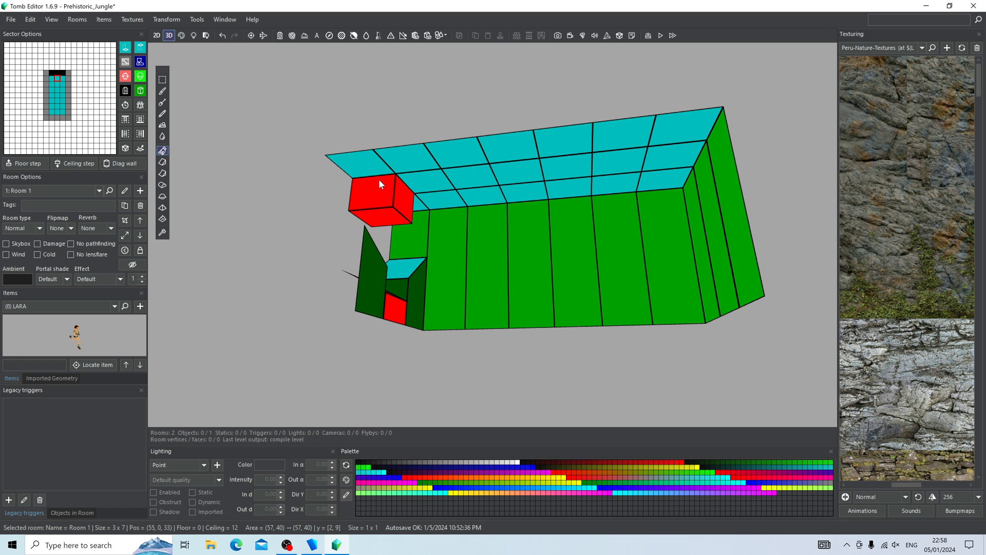
right_drag(379, 180, 348, 170)
click(360, 175)
drag(344, 179, 386, 216)
click(417, 210)
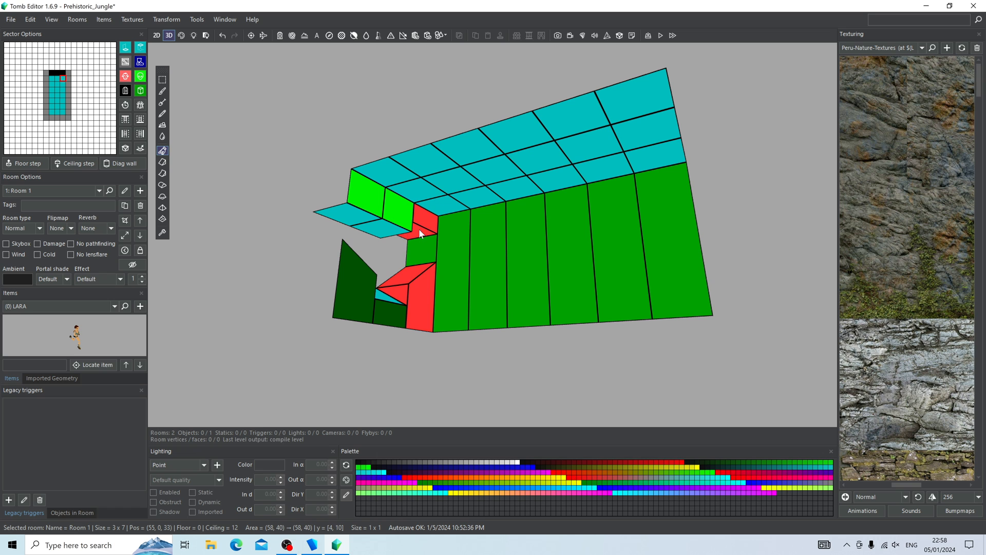
right_drag(491, 246, 442, 229)
click(431, 224)
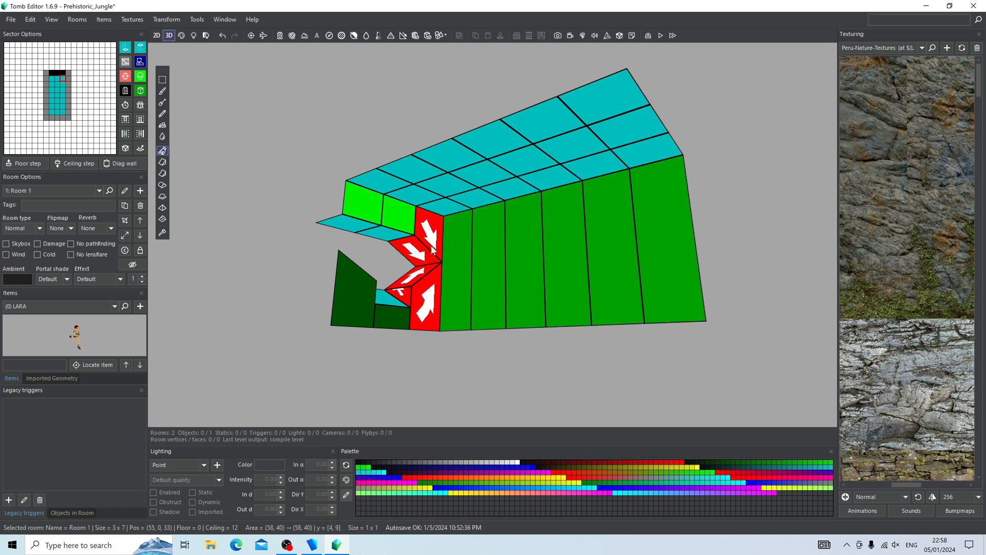
Step: Lower the ceiling of the remaining 3 x 6 area of the room to height 9
right_drag(502, 250, 380, 261)
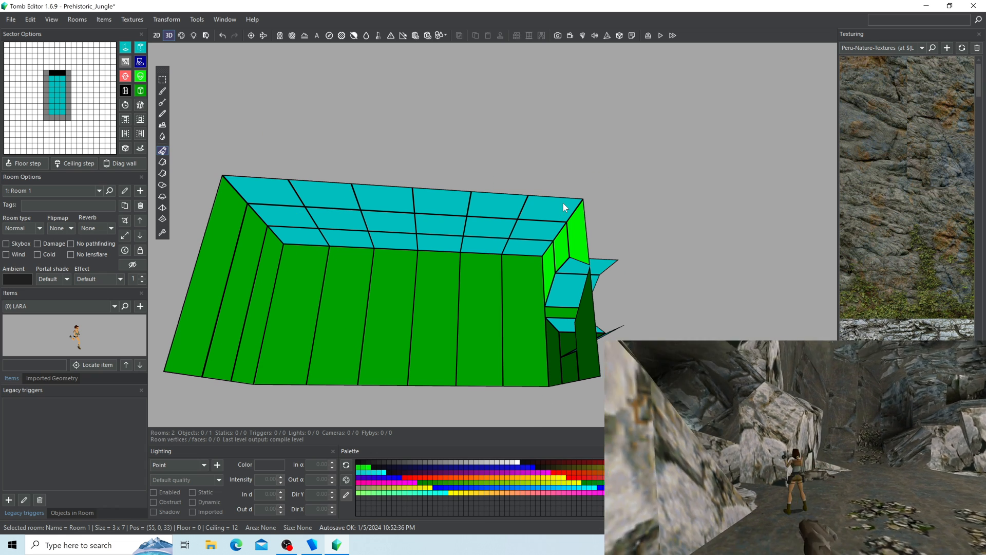
drag(563, 203, 302, 242)
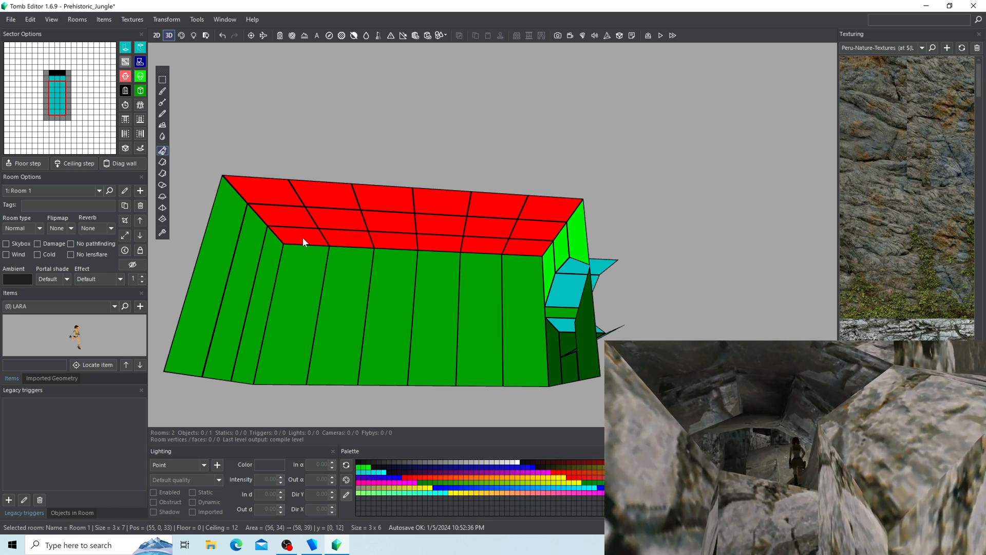
key(s)
key(s)
key(s)
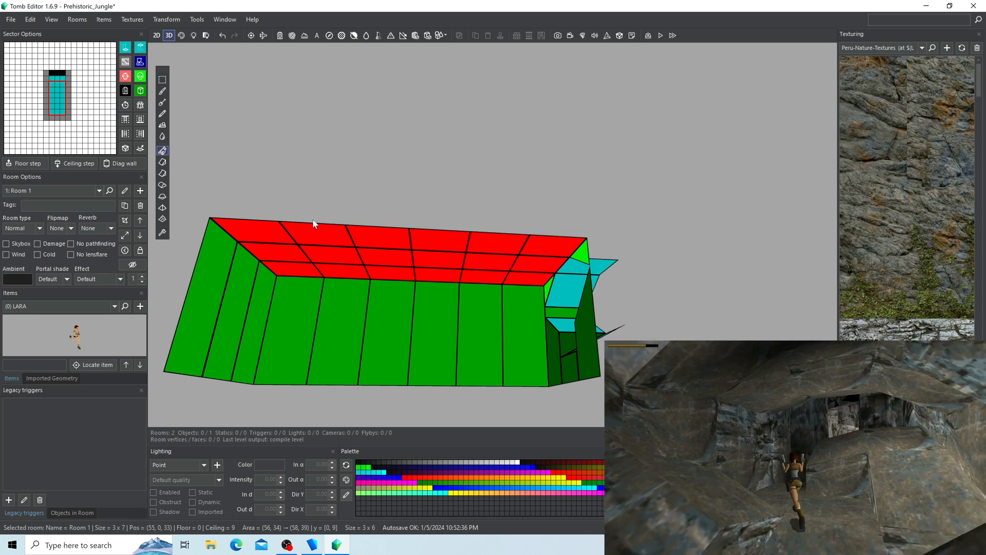
Step: Lower the 3 x 1 ceiling row from (56, 38) to (58, 38) to height 7, joining the sloped ceiling near the portal
right_drag(408, 147, 358, 264)
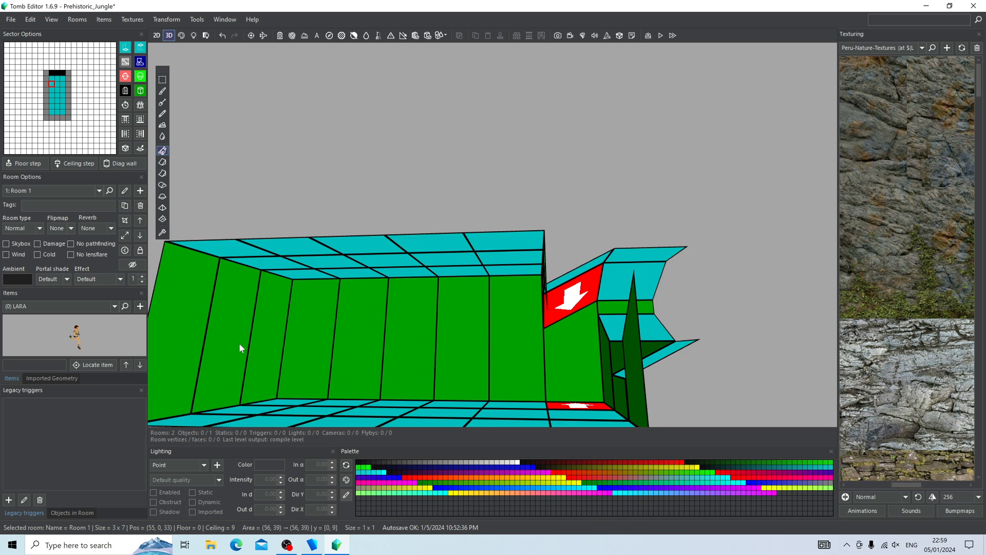
right_drag(239, 343, 452, 241)
drag(494, 236, 458, 307)
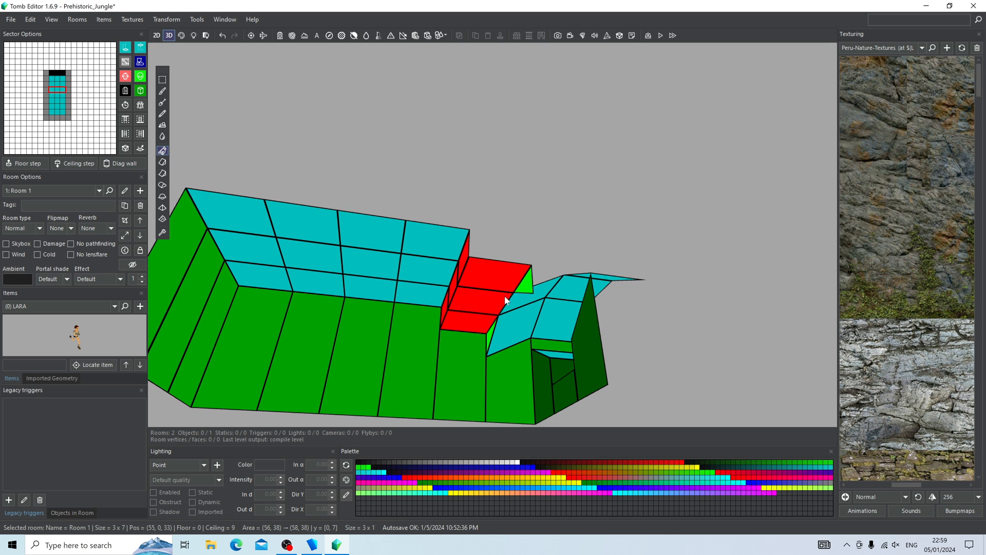
Step: Build up raised floor sectors in the middle of the room, raising the sector at (57, 35) to height 5
right_drag(506, 294, 386, 359)
click(455, 307)
click(387, 368)
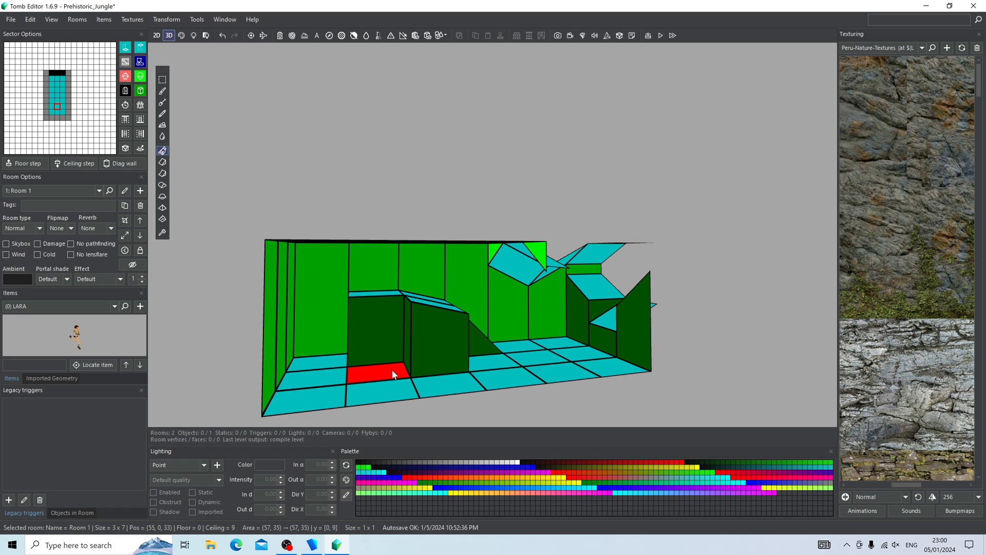
drag(393, 369, 388, 313)
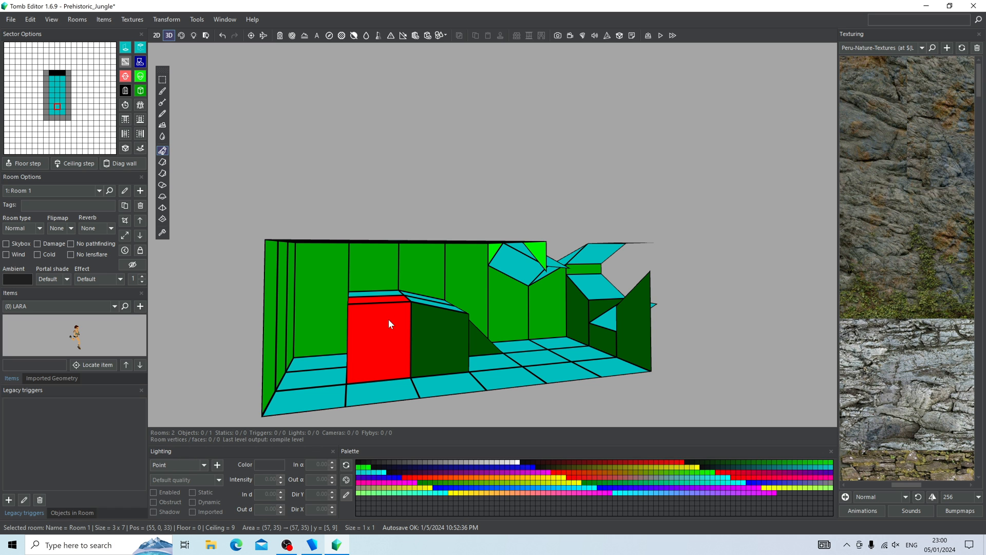
right_drag(390, 325, 387, 392)
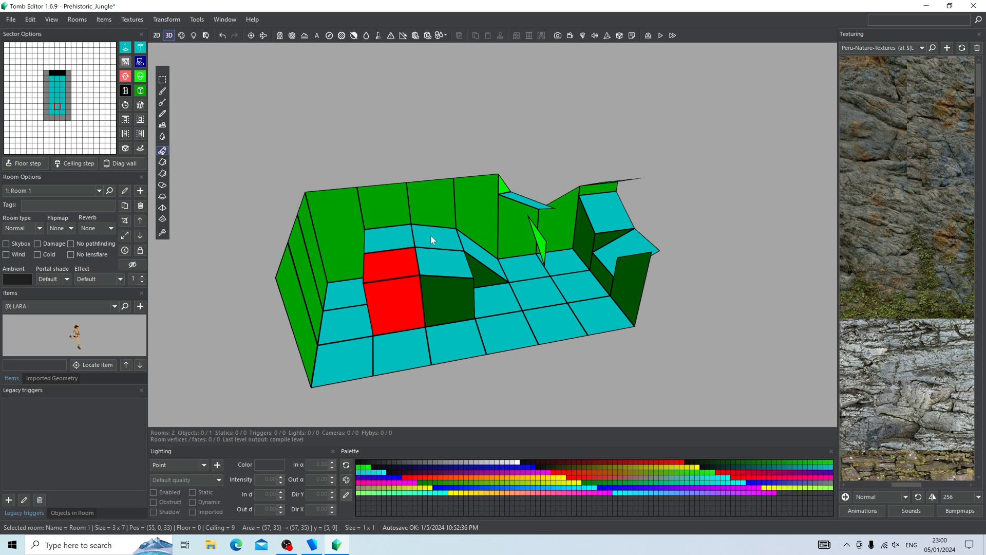
Step: Slope the ceiling at sector (58, 37) down to the neighbouring lower ceiling row, and save the level
right_drag(485, 326, 489, 326)
right_drag(252, 307, 631, 268)
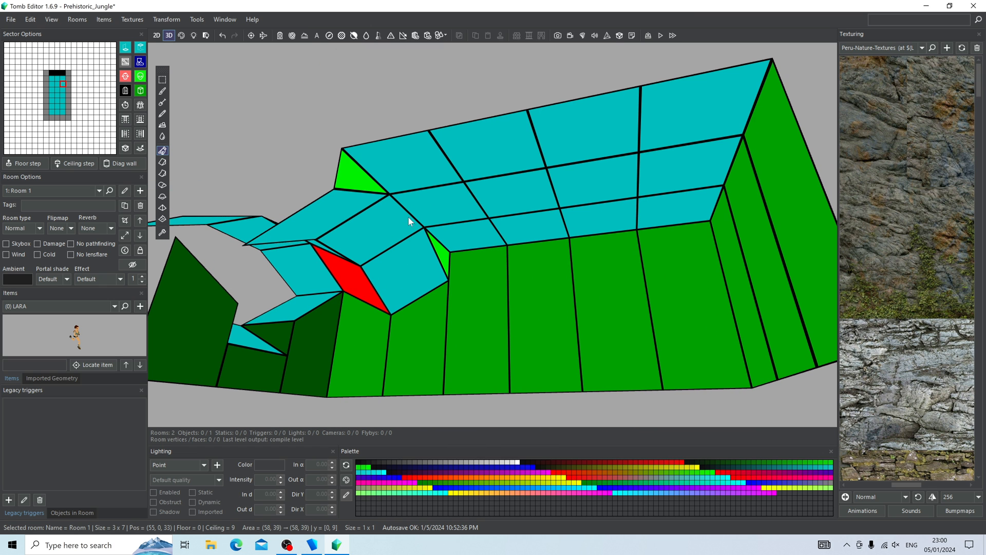
click(476, 240)
click(475, 240)
click(476, 240)
click(477, 239)
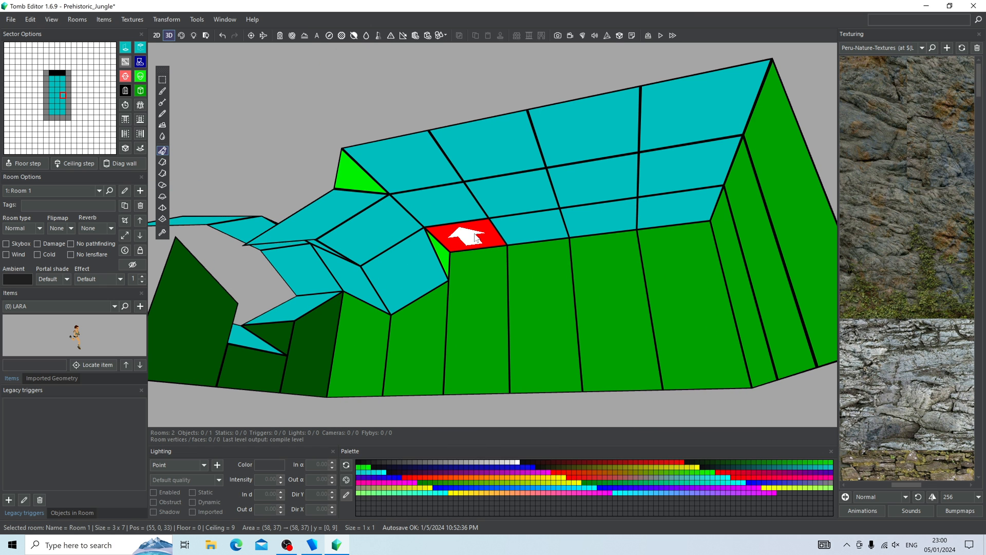
click(475, 234)
drag(475, 234, 469, 278)
right_drag(469, 279, 554, 288)
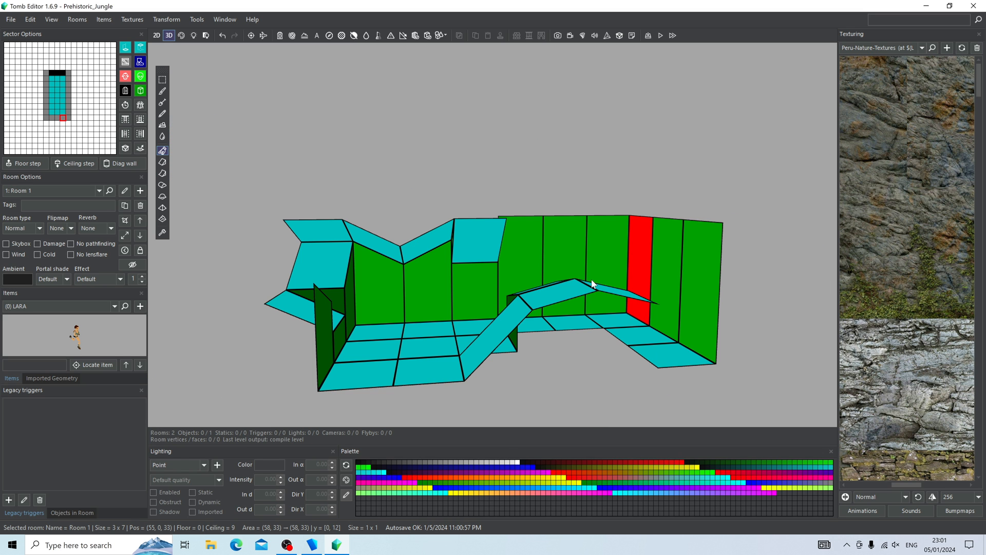
Step: Switch to face editing mode with the Brush tool and browse the rock textures in Peru-Nature-Textures
right_drag(595, 282, 273, 289)
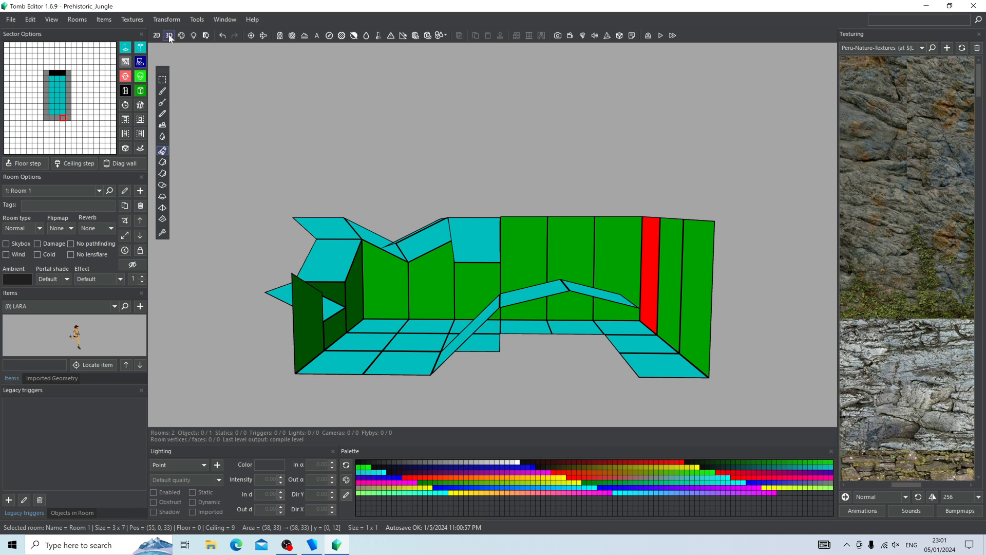
click(181, 35)
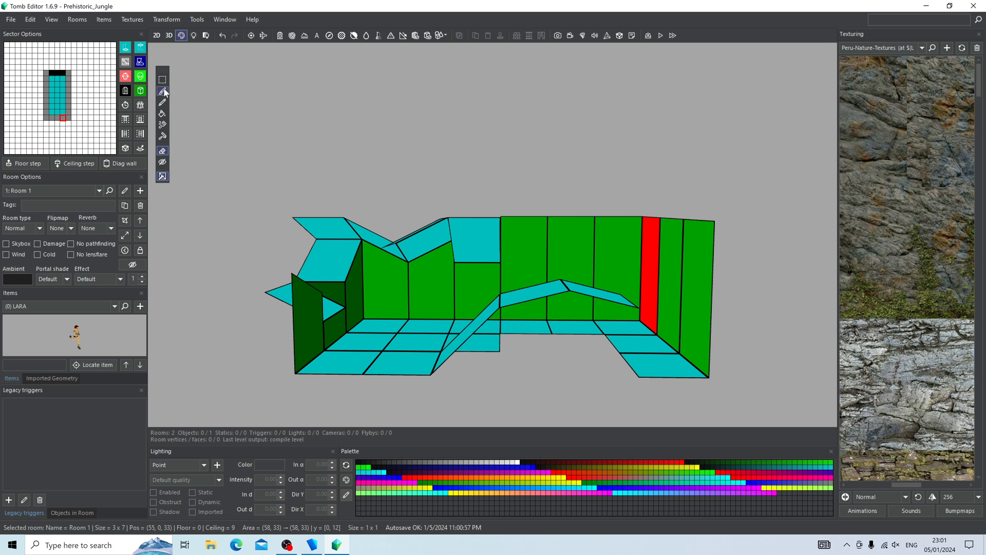
click(164, 92)
mouse_move(979, 70)
mouse_down()
mouse_move(979, 119)
mouse_move(980, 80)
mouse_up()
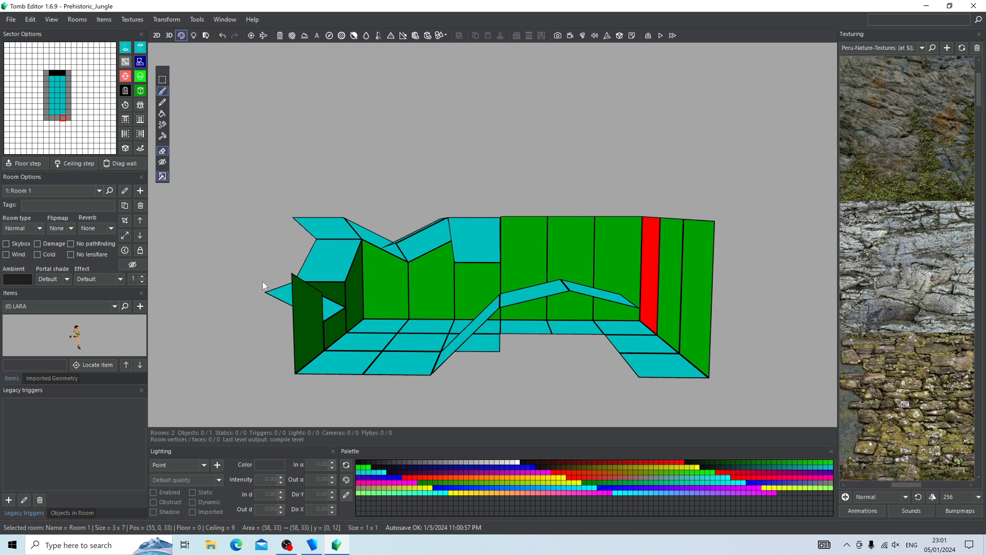
Step: Examine the sculpted floor, walls and ceiling of Room 1 from several angles, above and below
mouse_move(556, 294)
right_down()
mouse_move(415, 297)
mouse_move(559, 304)
right_up()
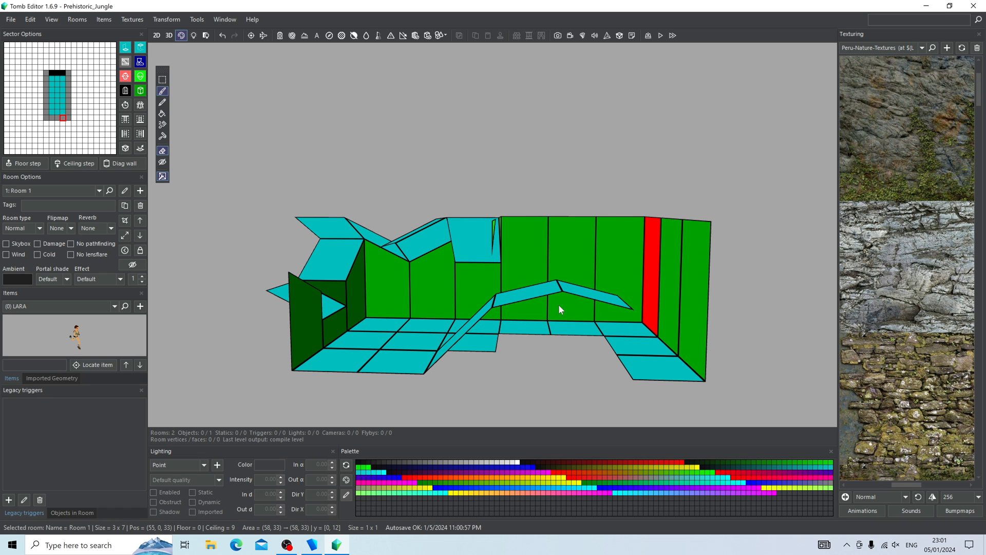
right_drag(559, 304, 569, 286)
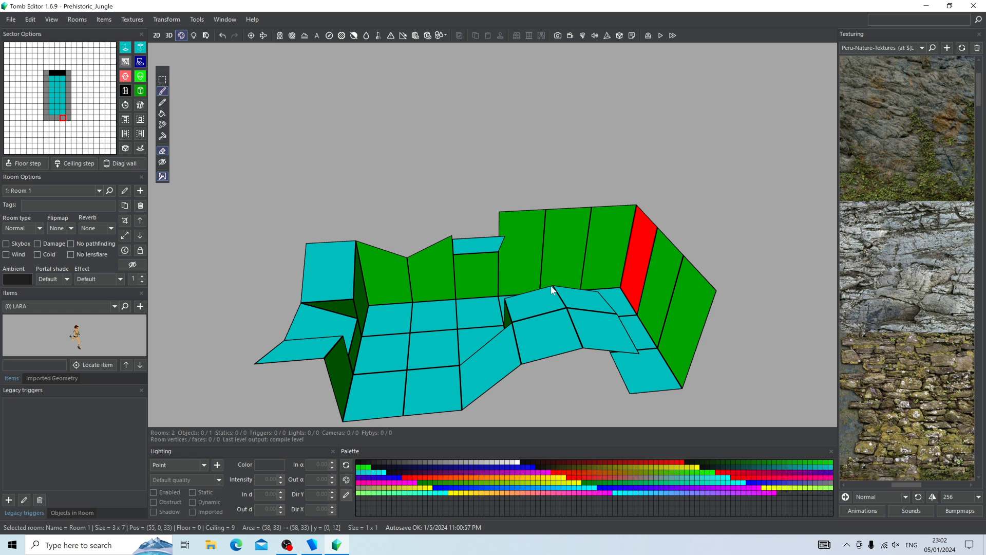
right_drag(433, 312, 560, 160)
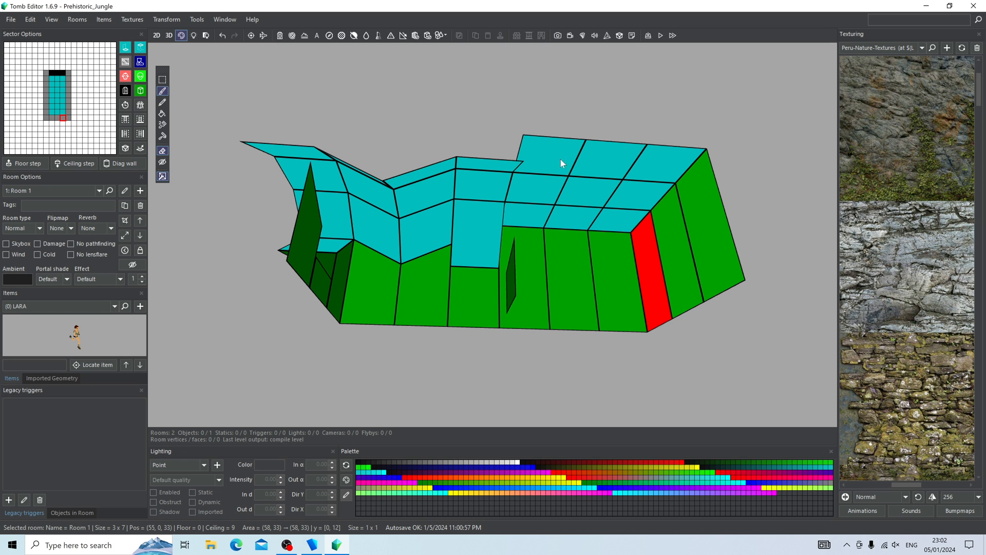
right_drag(641, 199, 597, 201)
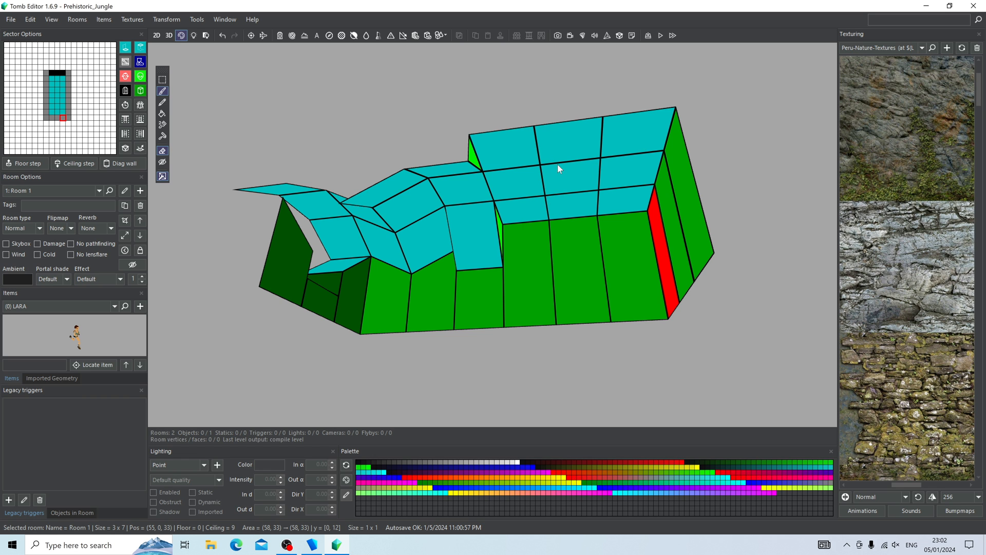
right_drag(558, 165, 557, 225)
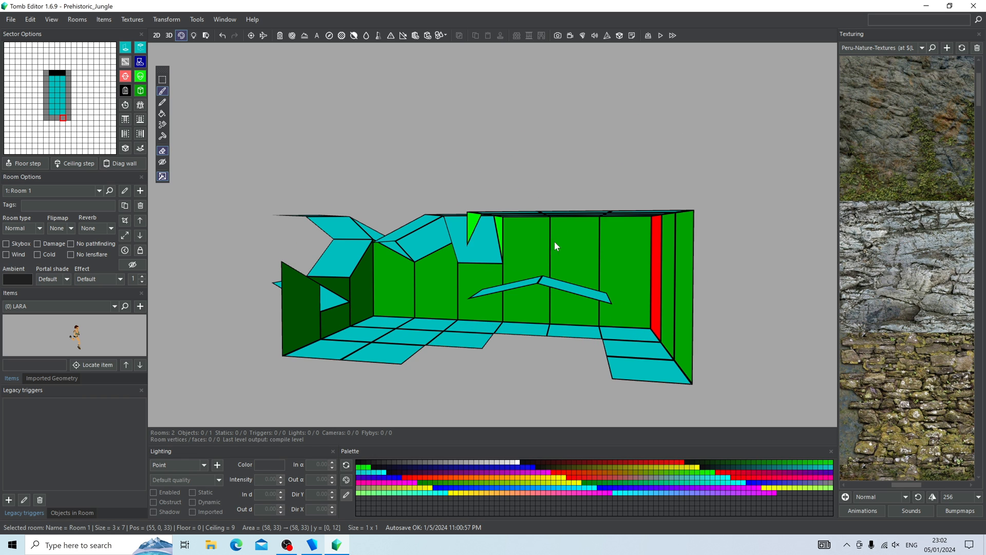
scroll(582, 260, up, 2)
right_drag(582, 260, 583, 272)
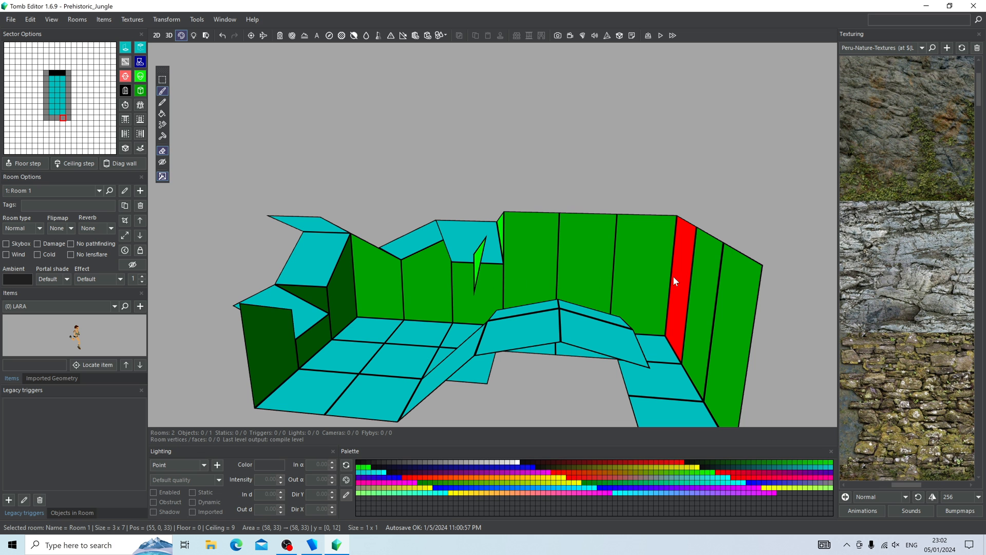
right_drag(649, 273, 633, 225)
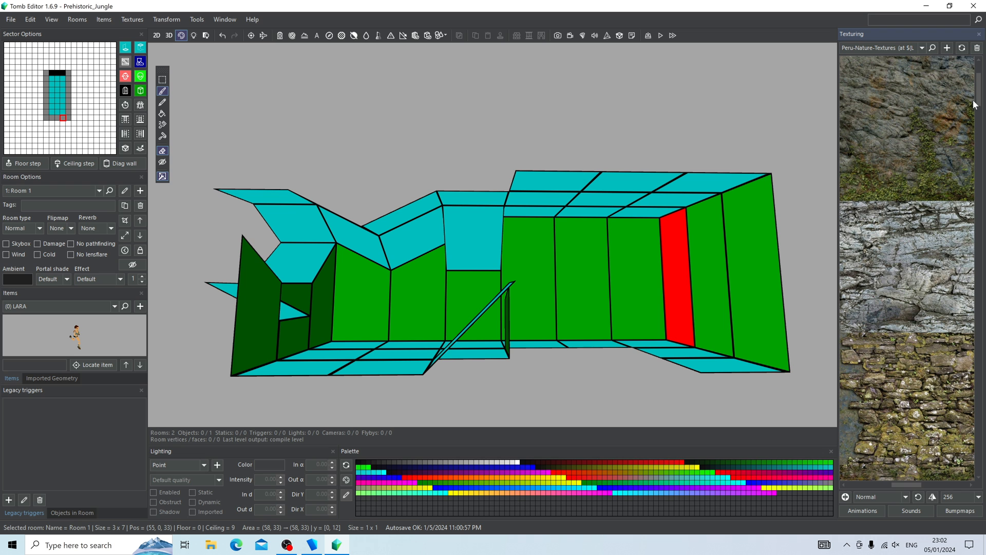
Step: Select a 256-size tile of the rock texture at the top of the Peru-Nature-Textures set and bring more textures into view
drag(978, 93, 978, 77)
click(880, 94)
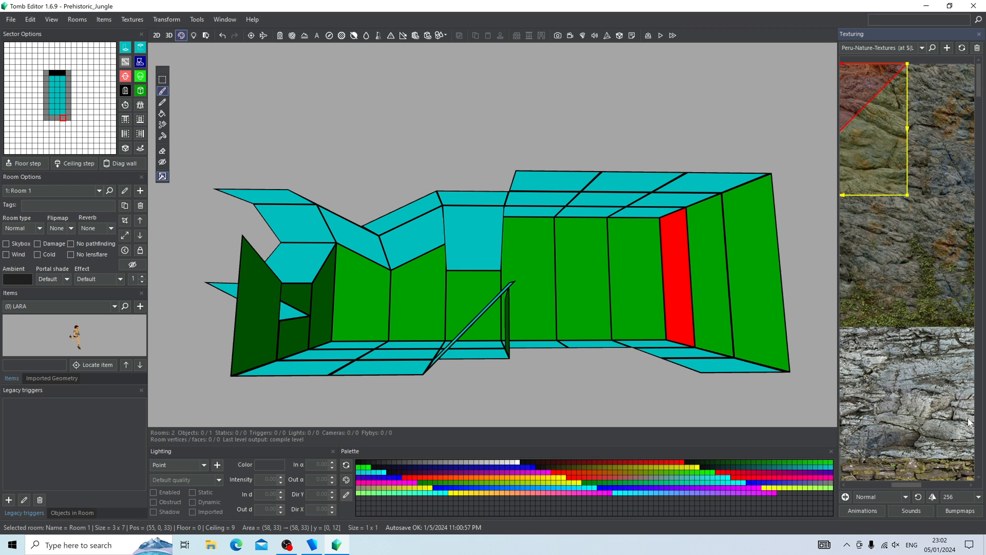
drag(918, 486, 900, 486)
scroll(924, 245, down, 2)
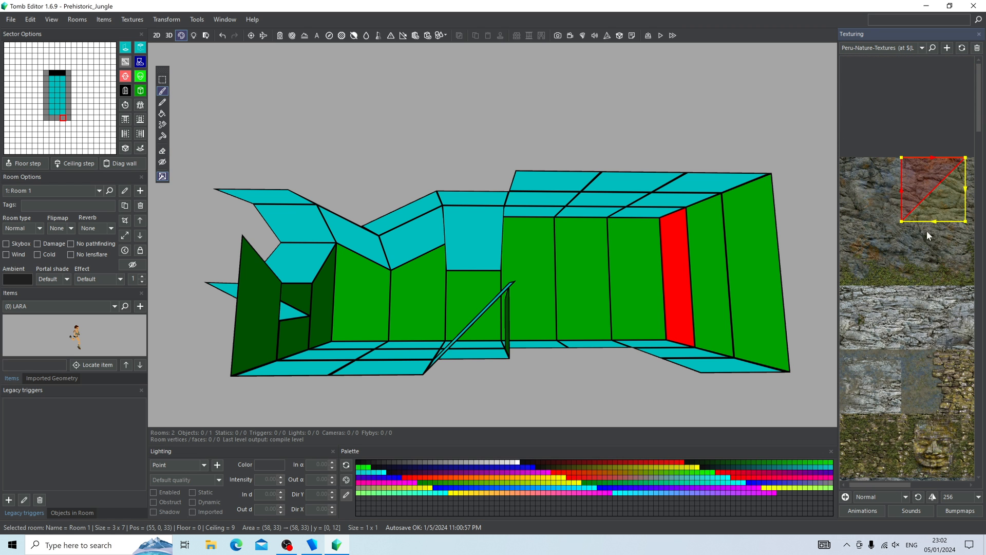
Step: Paint a floor face of Room 1 with the neighbouring 256-size tile of the same rock texture
click(876, 198)
right_drag(747, 316, 443, 380)
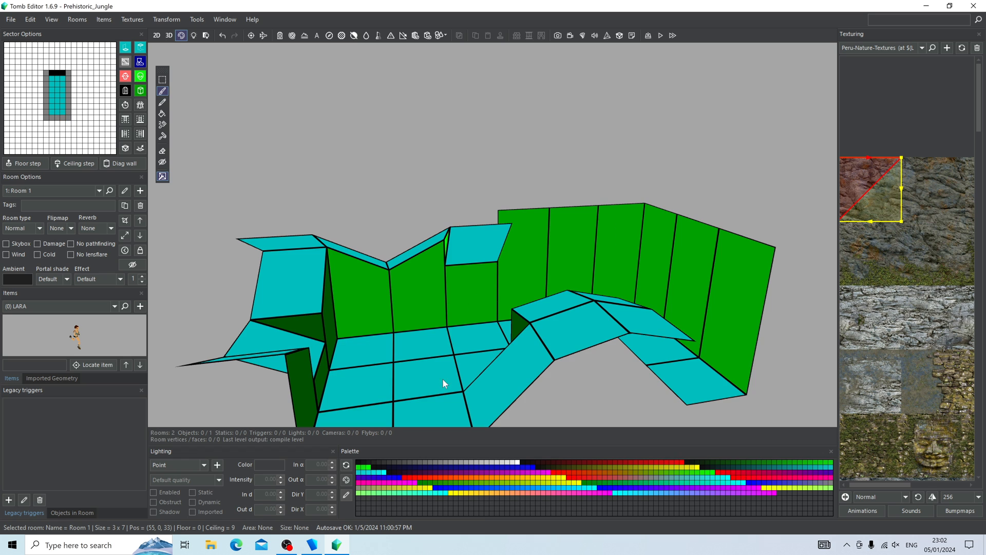
click(438, 377)
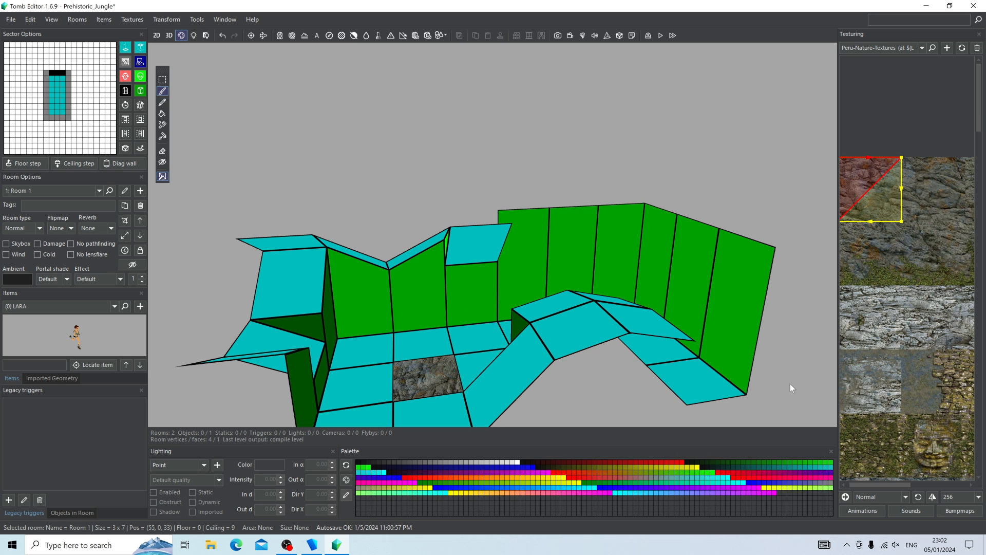
Step: Retexture that floor face with the carved stone face tile and rotate the texture on it
click(917, 436)
click(417, 377)
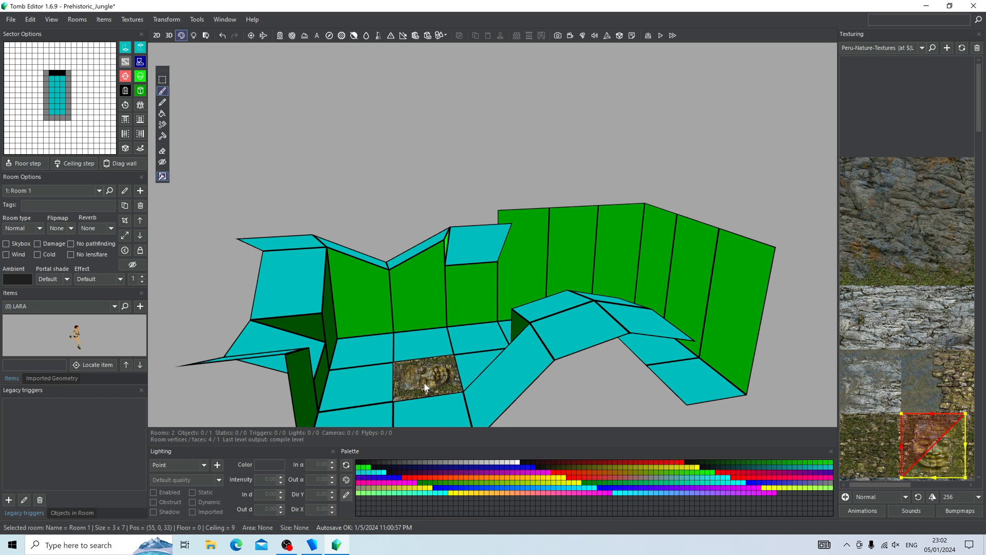
right_drag(424, 382, 497, 269)
scroll(530, 285, up, 4)
shift+click(533, 283)
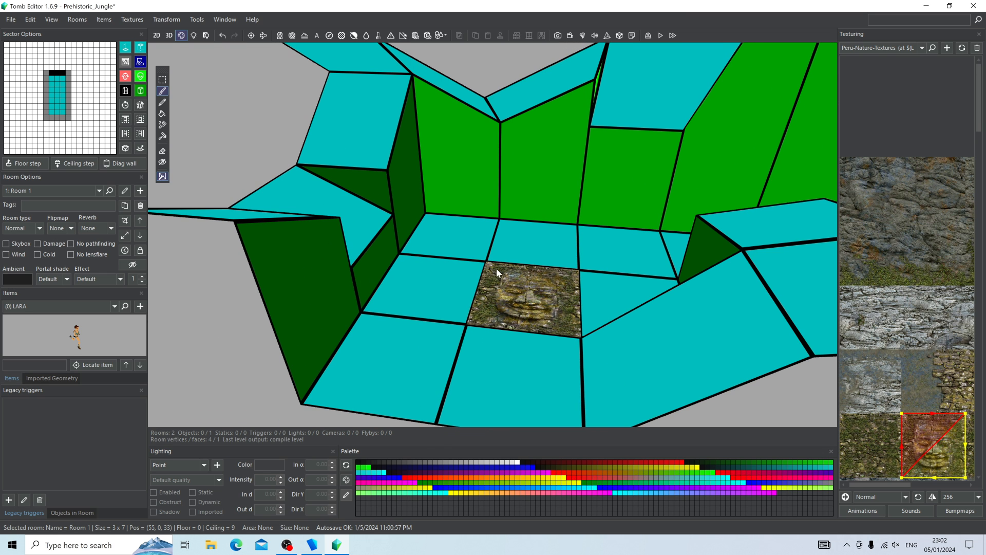
Step: Paint a full-height face of the room's long wall with the carved stone face tile
right_drag(553, 285, 474, 231)
click(469, 214)
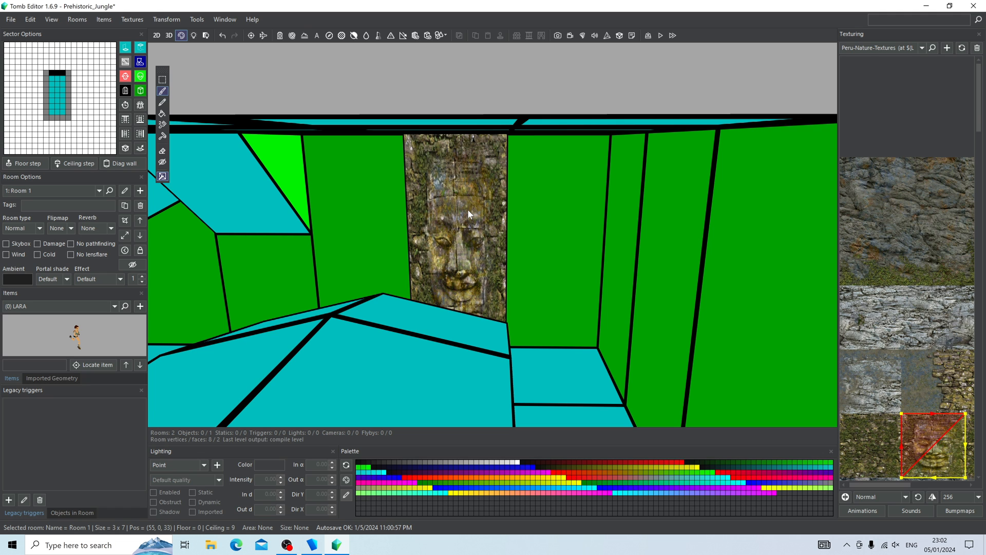
scroll(467, 209, down, 5)
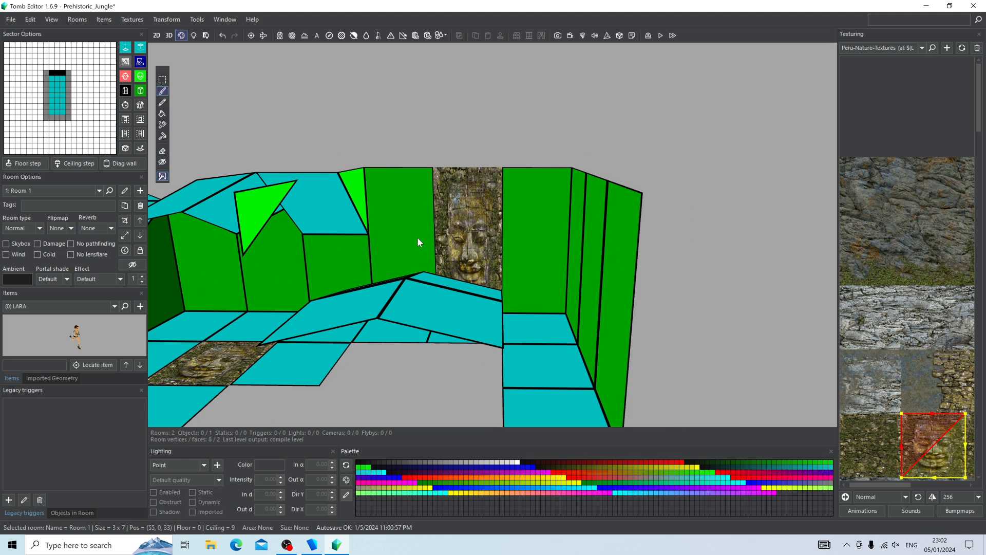
right_drag(447, 219, 461, 210)
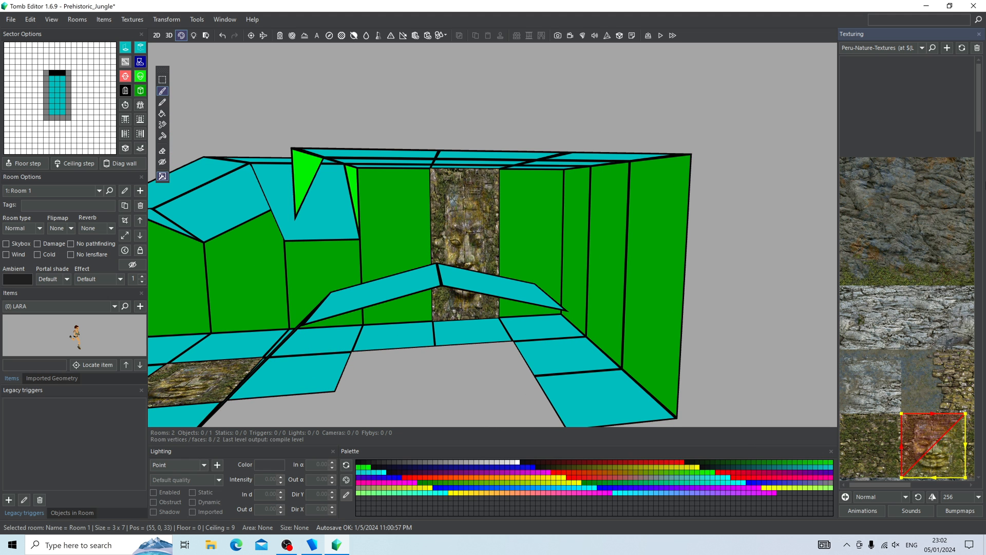
drag(979, 131, 981, 151)
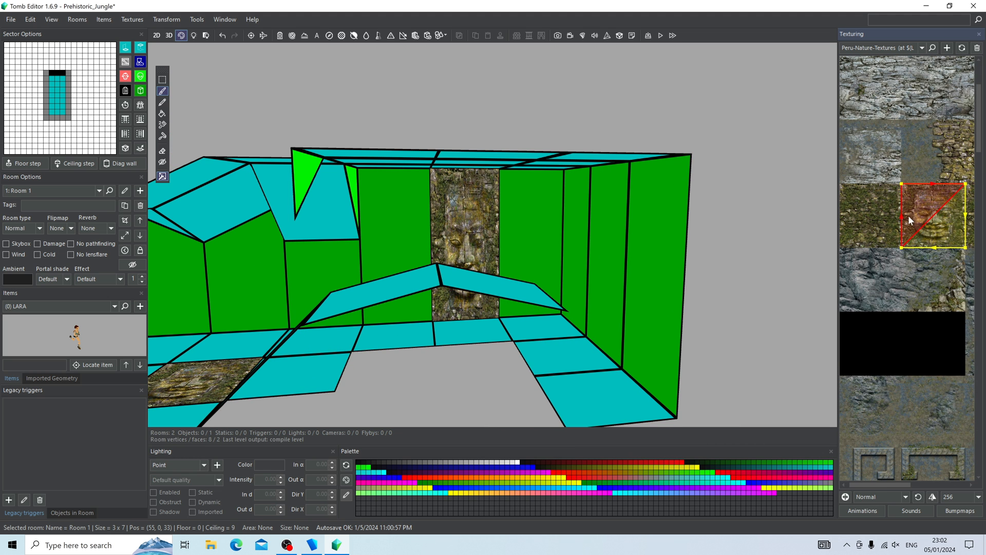
right_drag(483, 149, 465, 150)
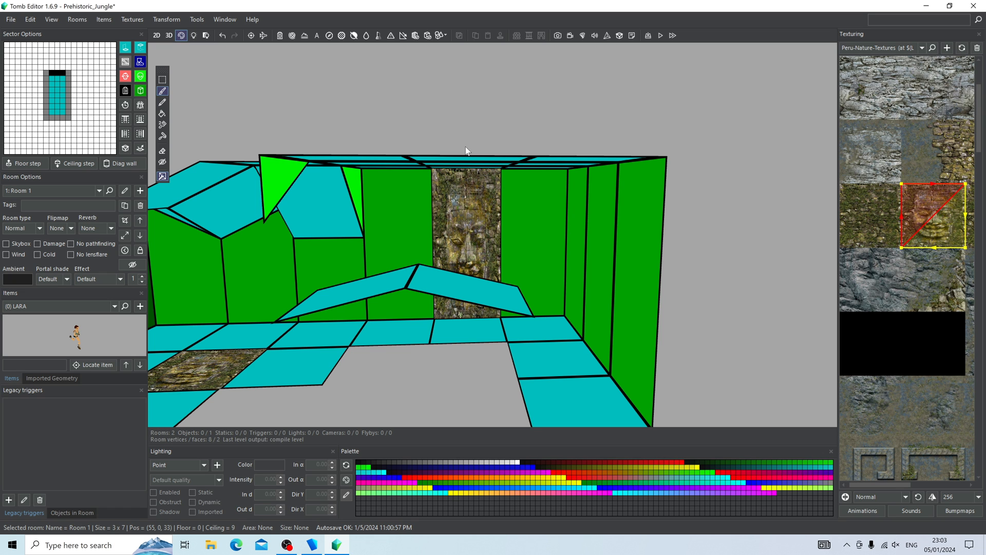
Step: Switch from face editing to 3D geometry mode, checking the room layout on the 2D map
click(169, 34)
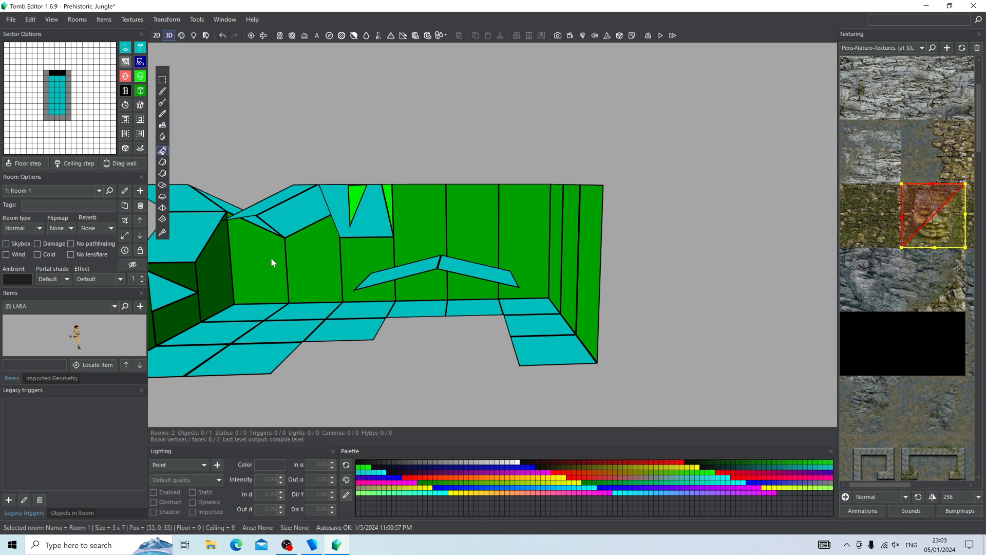
drag(272, 259, 521, 229)
click(653, 280)
right_drag(652, 279, 662, 324)
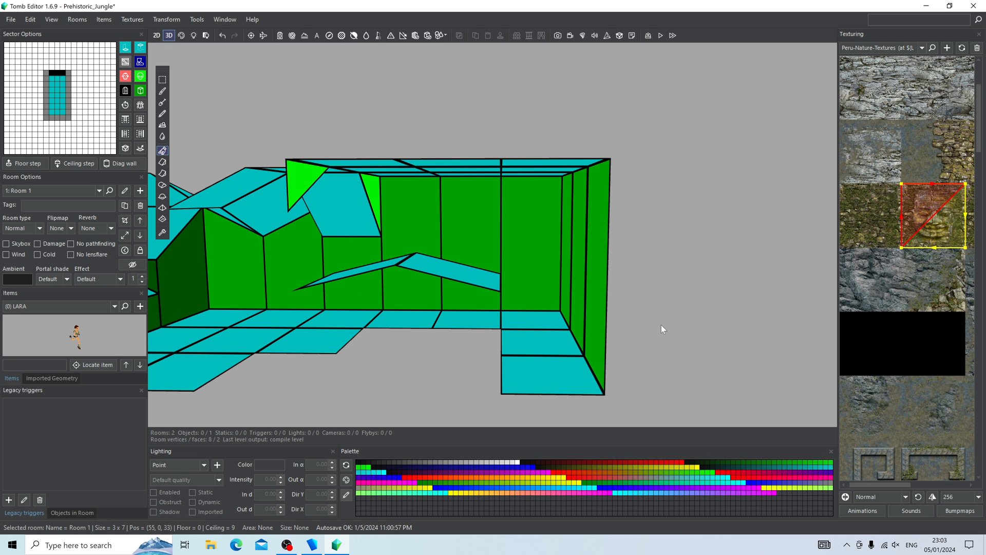
click(157, 35)
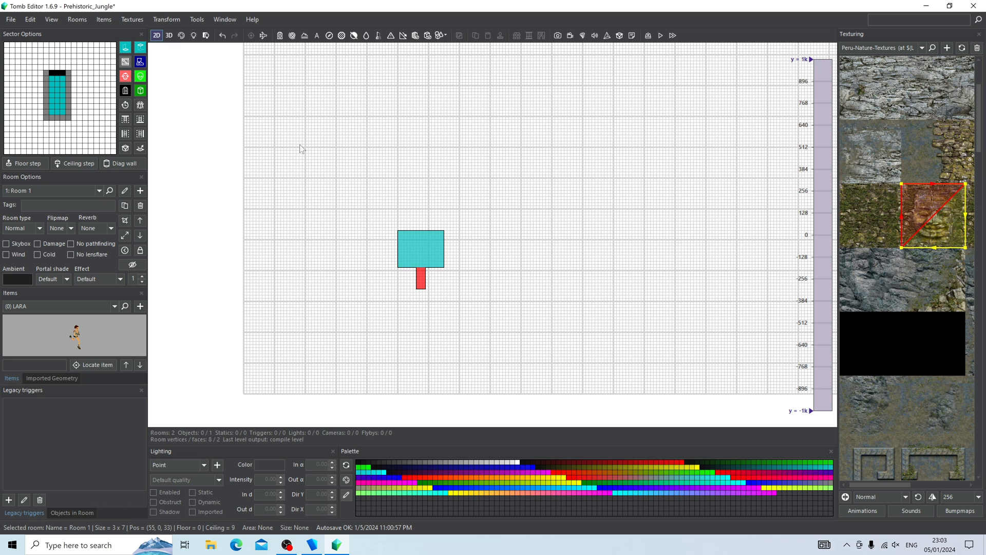
click(169, 35)
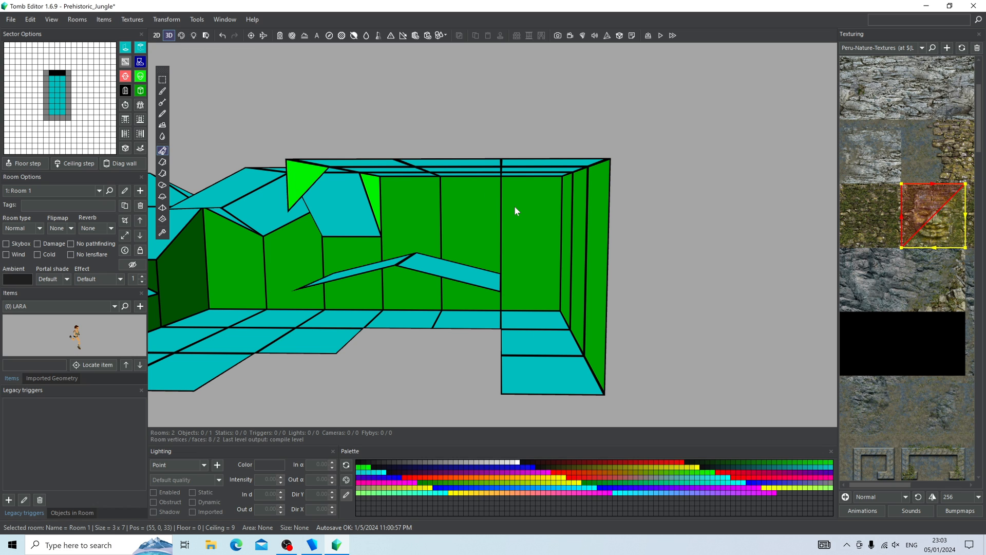
Step: Select the long wall from (59, 34) to (59, 39) and split it with a floor subdivision raised to about mid-height
drag(542, 214, 232, 256)
scroll(250, 246, down, 3)
right_drag(251, 245, 308, 241)
scroll(439, 227, up, 2)
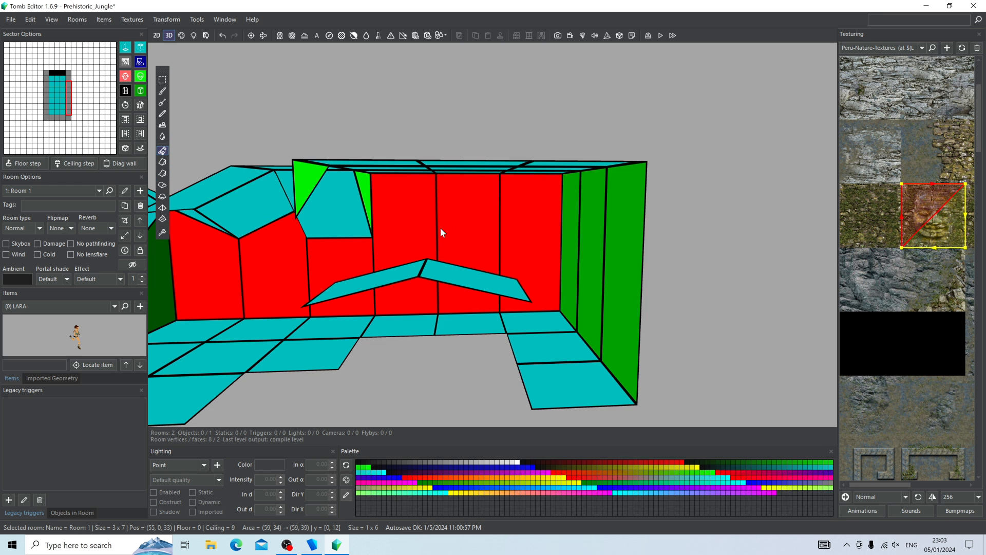
right_drag(440, 227, 507, 315)
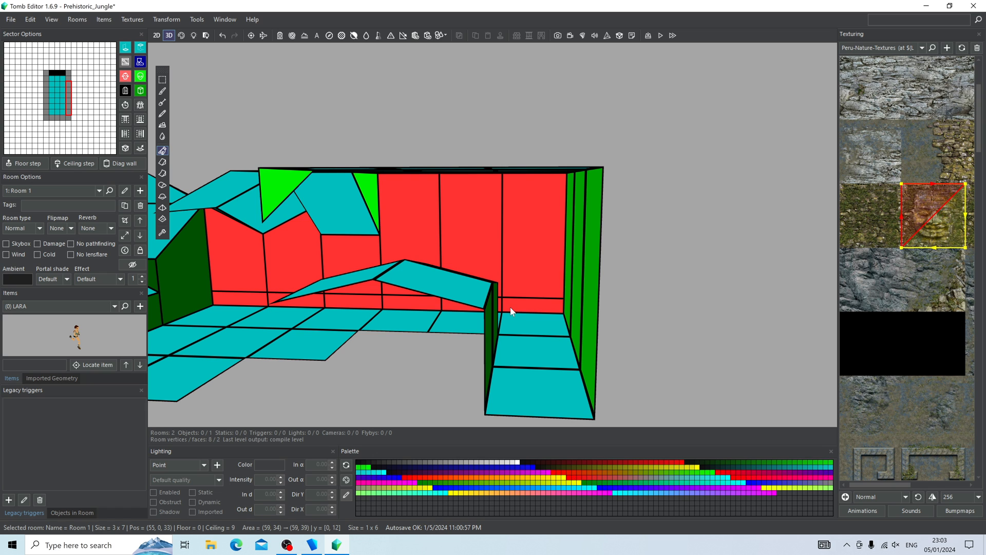
key(e)
key(e)
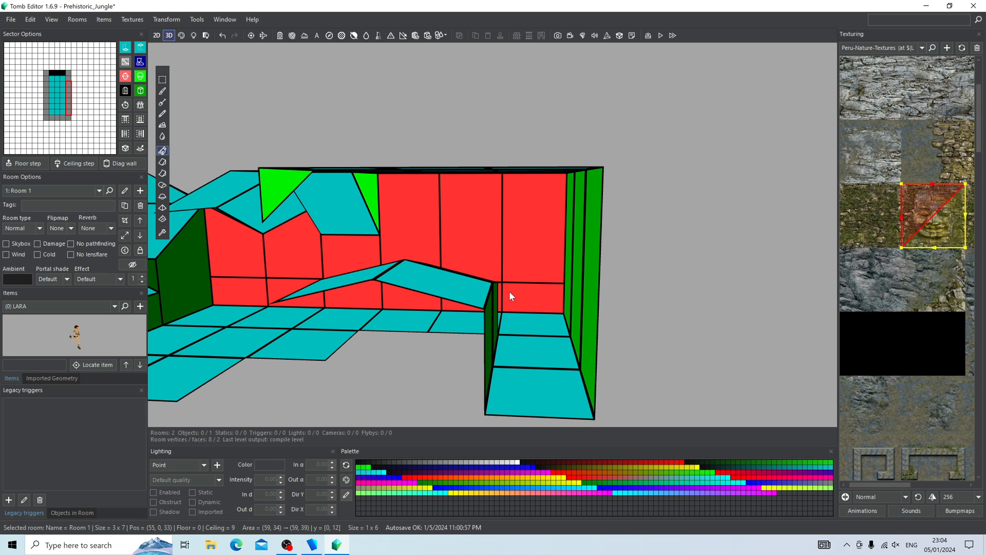
key(e)
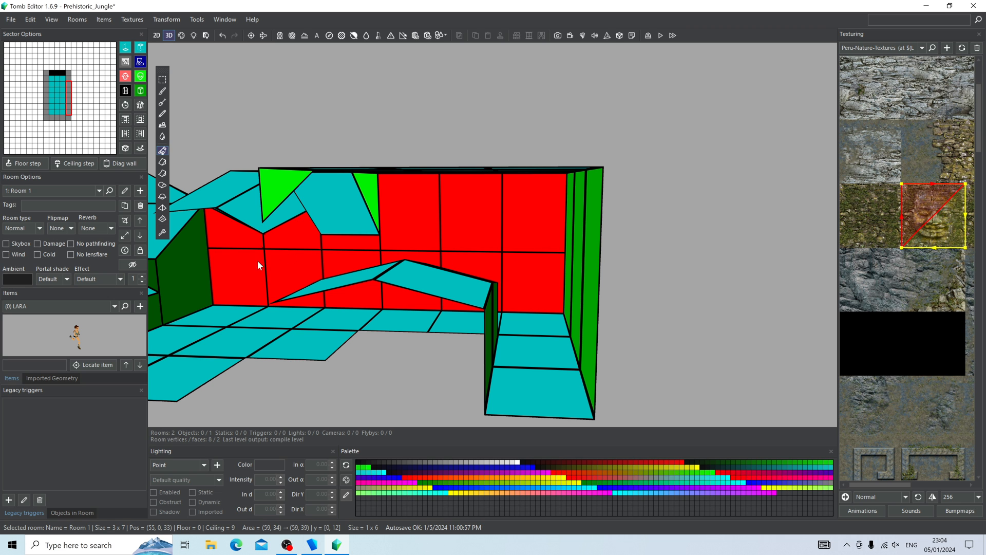
Step: Add a ceiling subdivision to the selected long wall and lower it to just above the floor subdivision
right_drag(257, 260, 363, 242)
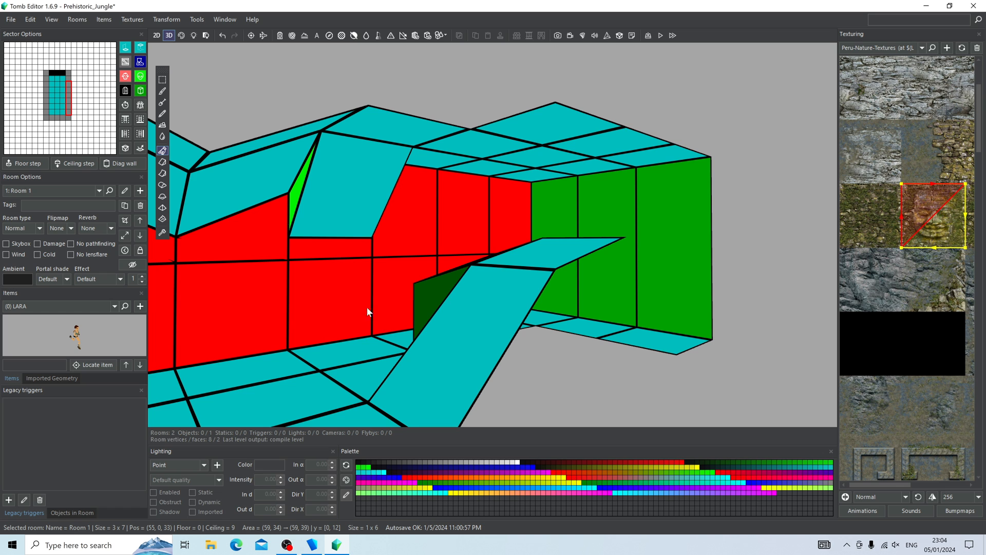
right_drag(390, 290, 254, 239)
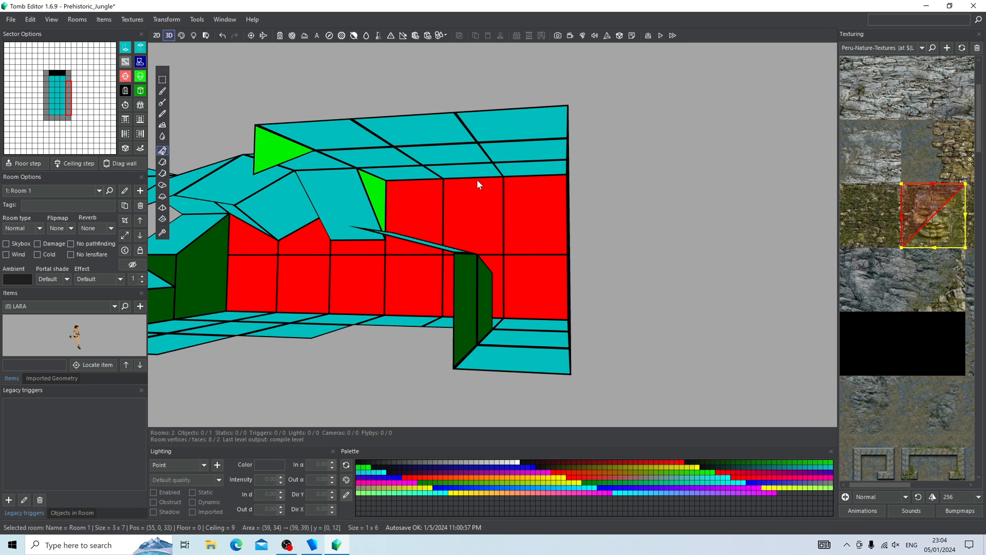
ctrl+drag(477, 185, 482, 249)
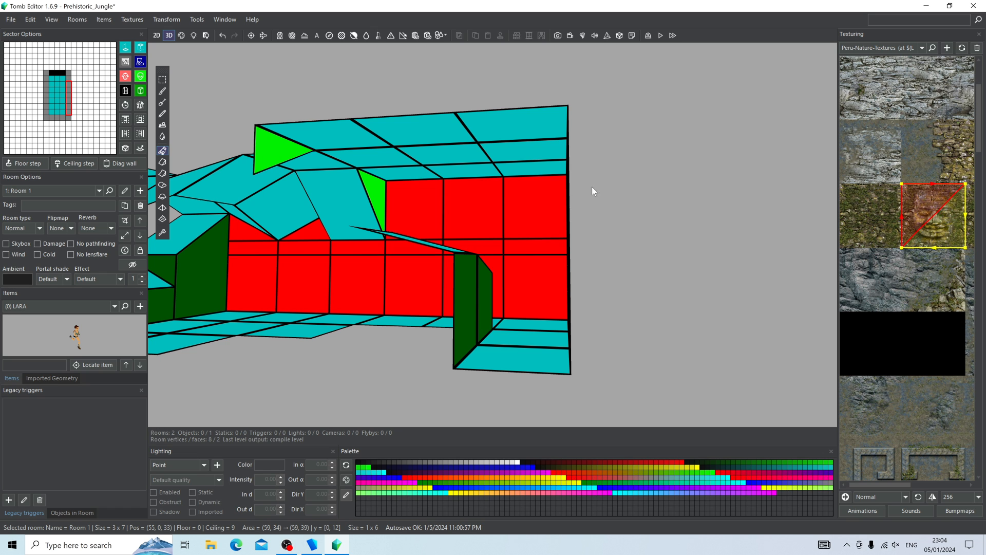
right_drag(592, 190, 478, 264)
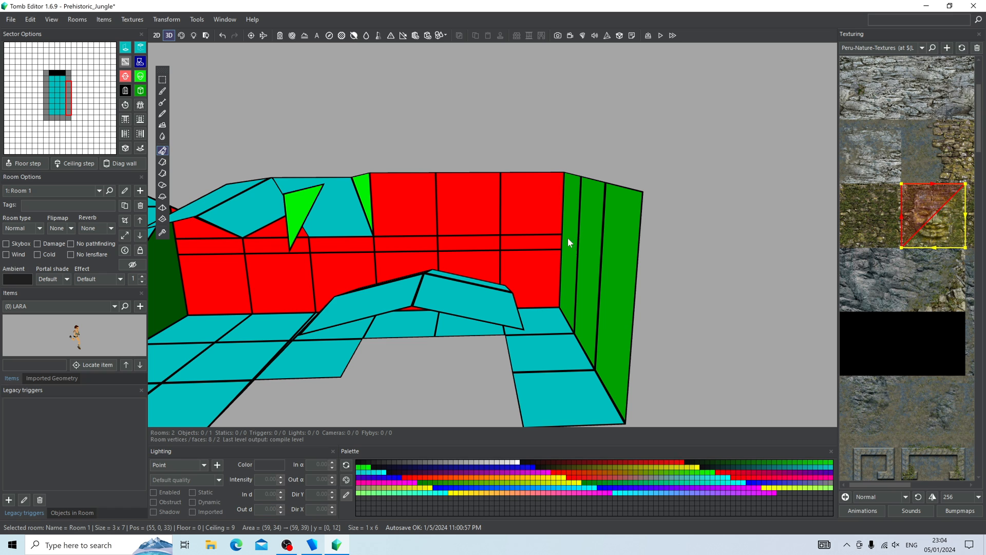
Step: Spread the wall's two splits apart by raising the ceiling split and lowering the floor split one click each
right_drag(532, 234, 517, 224)
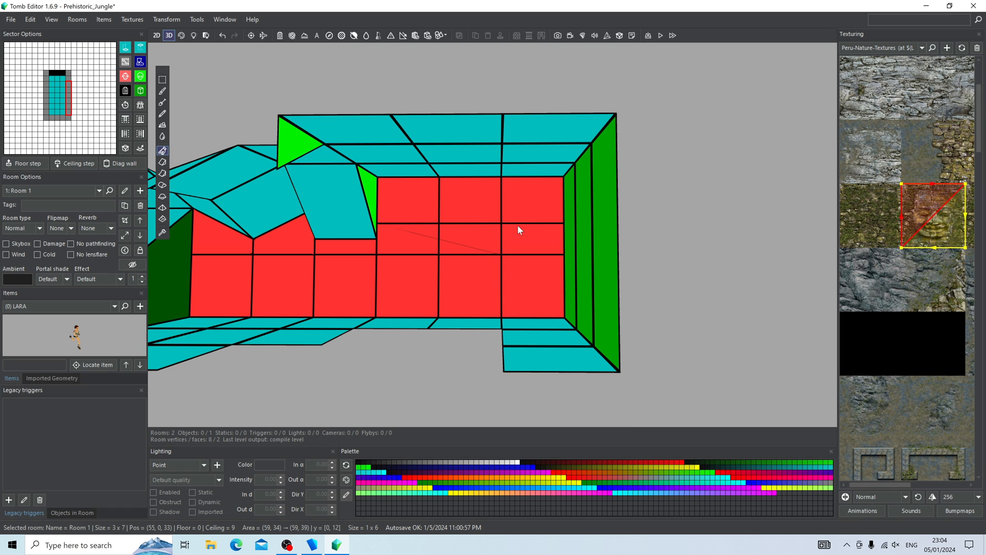
drag(530, 254, 530, 268)
mouse_move(560, 226)
right_down()
mouse_move(560, 244)
mouse_move(547, 249)
mouse_move(540, 236)
mouse_move(568, 223)
right_up()
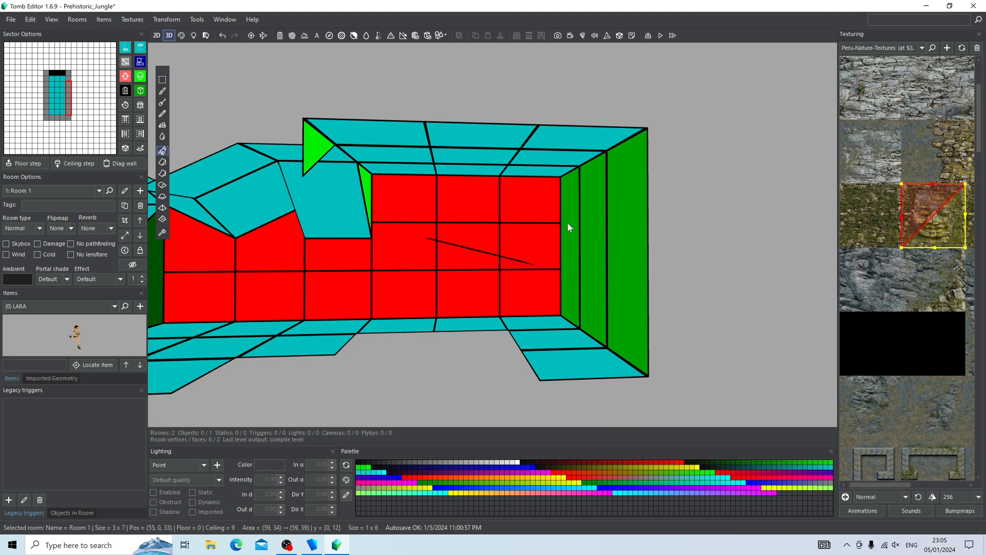
scroll(568, 224, up, 2)
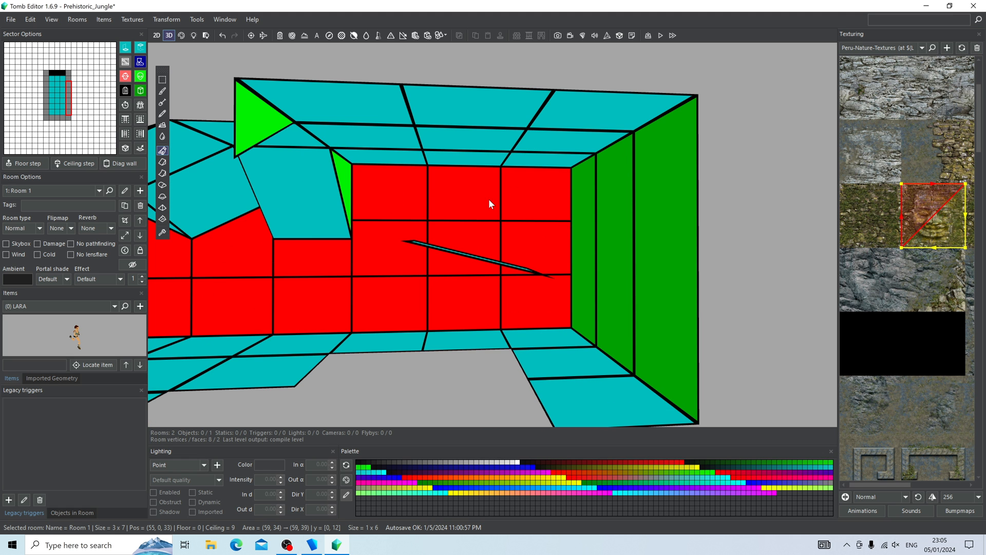
right_drag(489, 200, 523, 220)
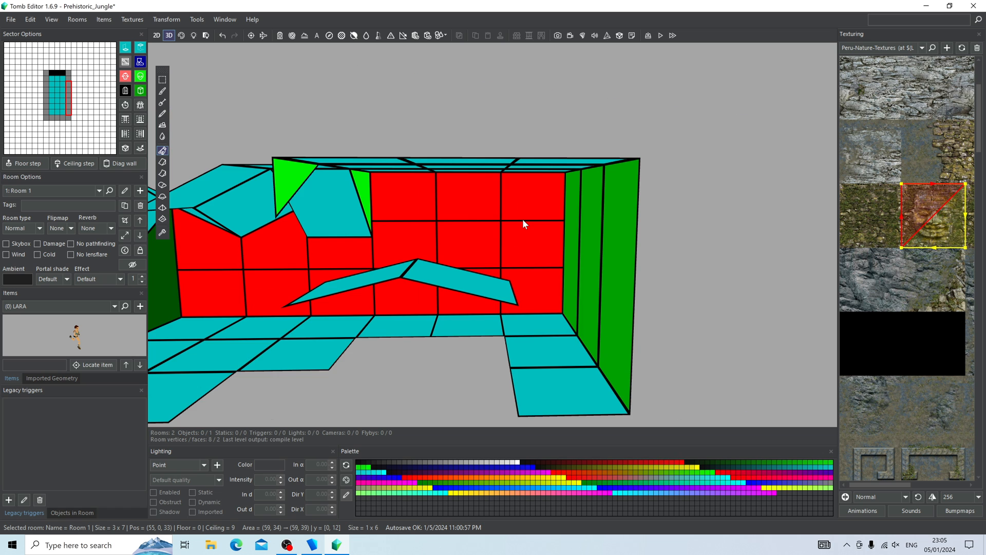
Step: Push the ceiling split back up into the ceiling and return the floor split to about mid-height
drag(523, 220, 524, 188)
right_drag(252, 265, 257, 285)
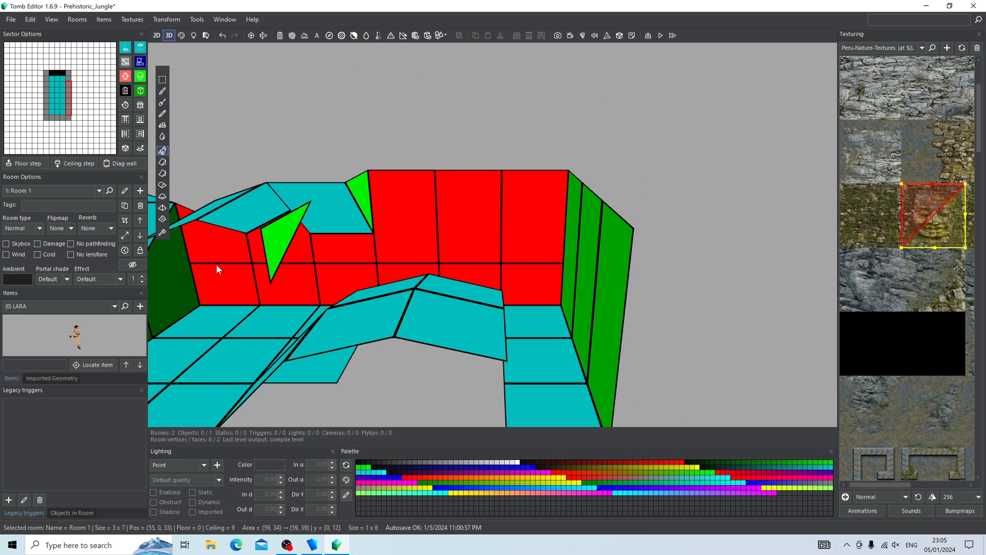
right_drag(541, 268, 542, 257)
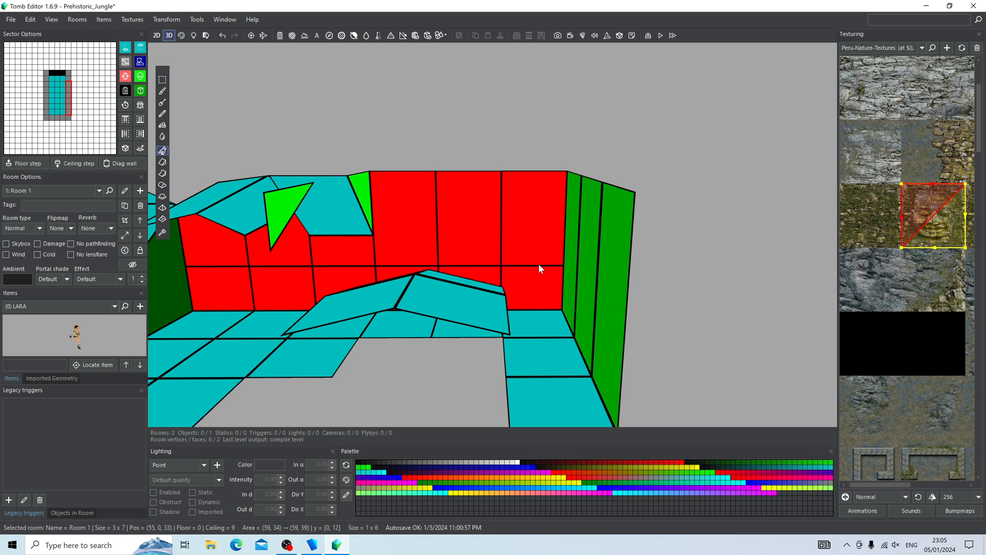
drag(538, 263, 539, 254)
right_drag(506, 221, 503, 178)
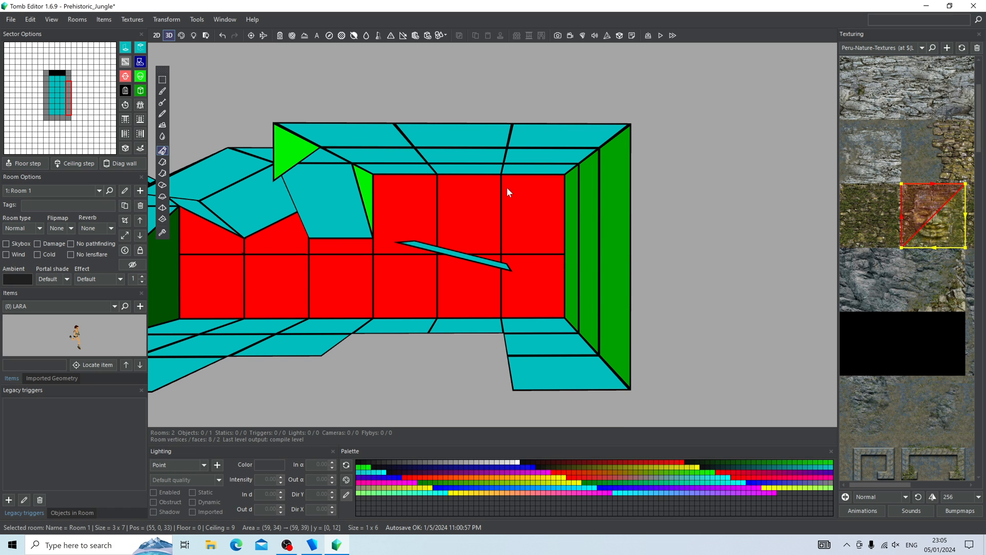
Step: Add a ceiling subdivision one click below the ceiling along the selected long wall
drag(507, 187, 507, 193)
right_drag(507, 193, 518, 220)
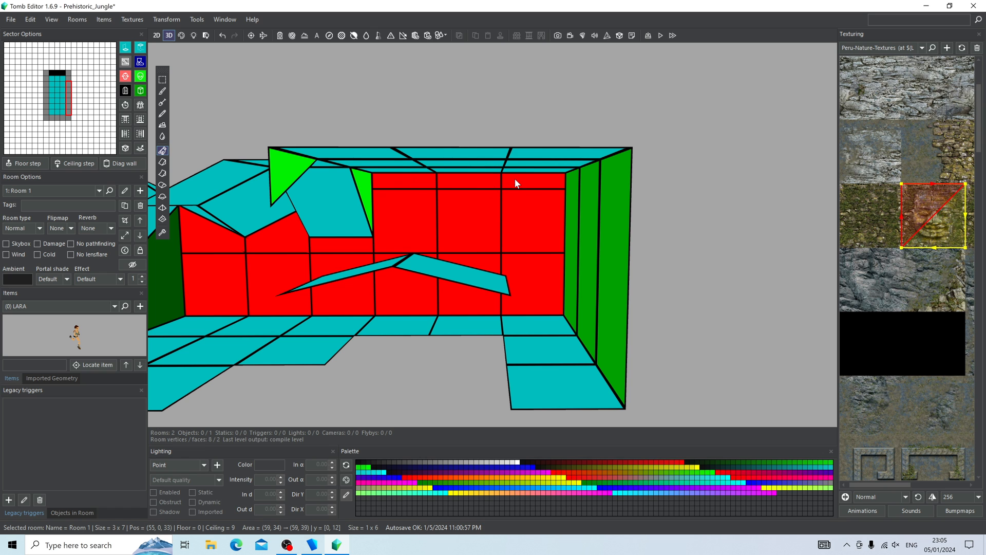
right_drag(295, 369, 482, 295)
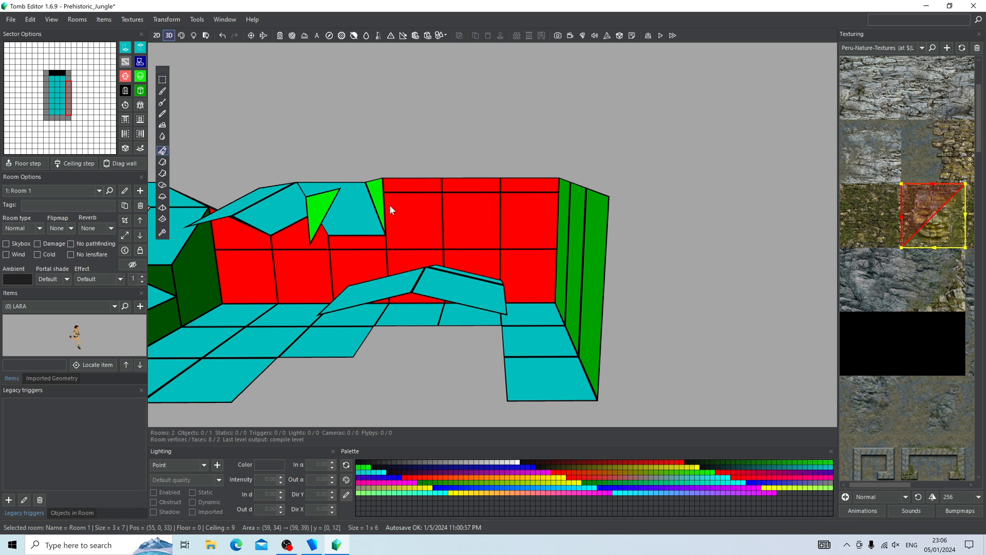
right_drag(357, 260, 515, 297)
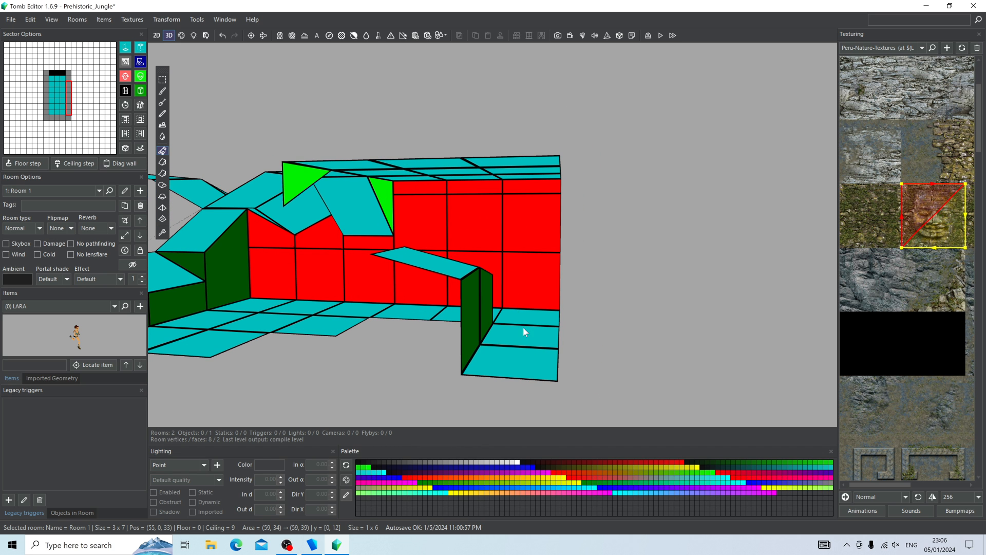
Step: Select the end wall from (56, 33) to (58, 33) and split it at mid-height and just below the ceiling
right_drag(516, 191, 663, 230)
drag(663, 230, 553, 218)
right_drag(553, 218, 547, 269)
drag(545, 271, 546, 231)
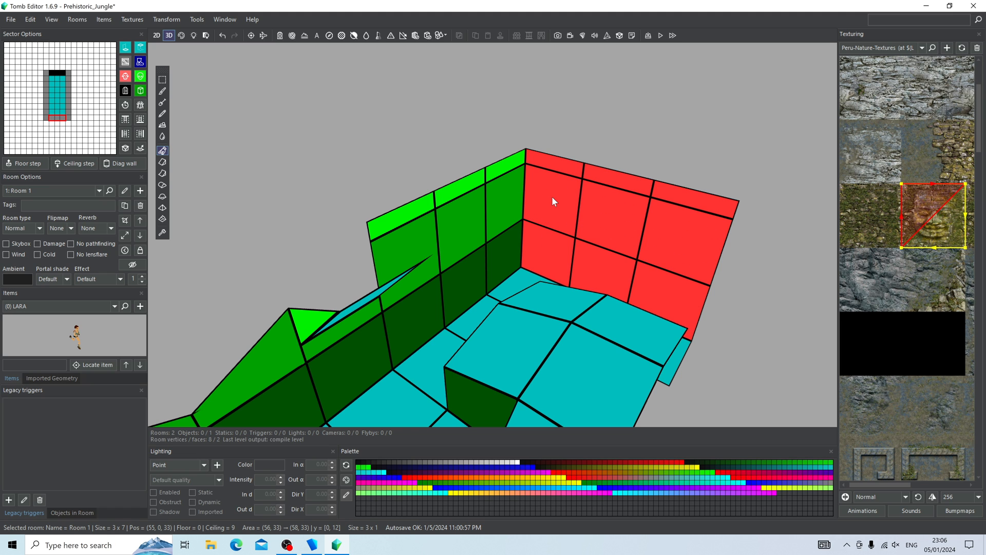
Step: Split the opposite long wall from (55, 34) to (55, 40) at mid-height and one click below the ceiling, and clear the selection
right_drag(391, 263, 655, 257)
drag(468, 167, 762, 172)
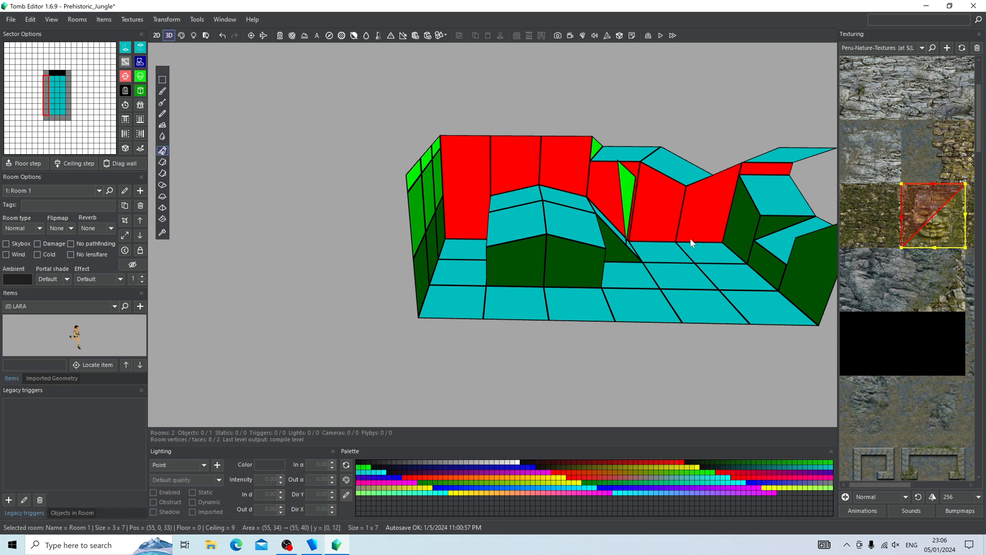
drag(691, 242, 689, 205)
right_drag(431, 179, 428, 134)
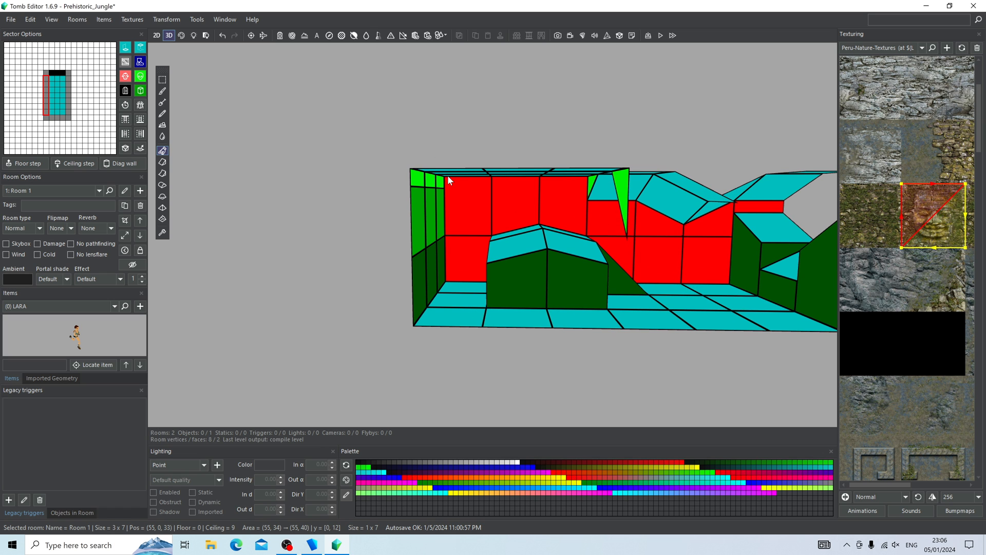
drag(455, 185, 456, 226)
key(Escape)
right_drag(455, 223, 353, 226)
right_drag(616, 257, 582, 255)
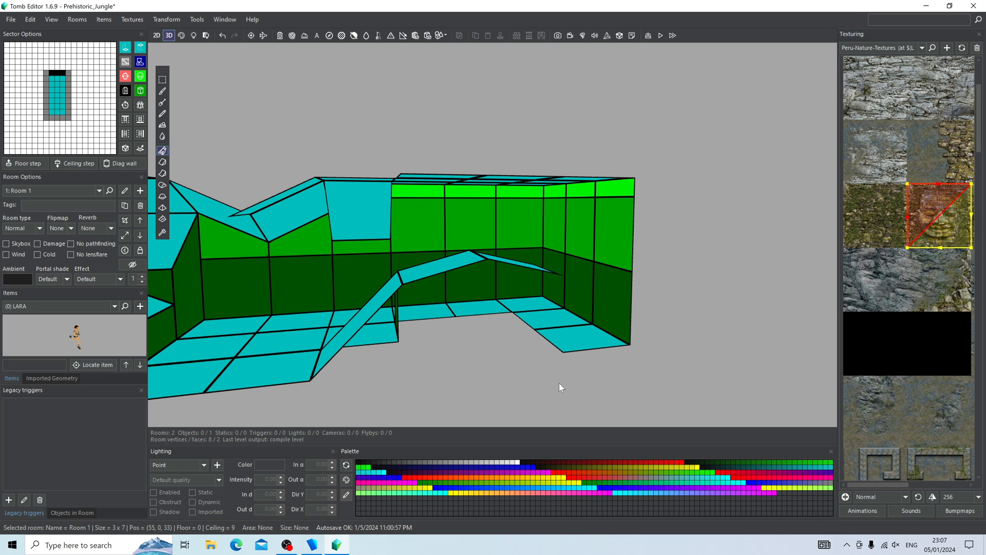
Step: Switch to face editing and apply the carved stone face texture to a mid-height wall panel and one floor tile
mouse_move(867, 485)
mouse_down()
mouse_move(890, 486)
mouse_move(871, 484)
mouse_up()
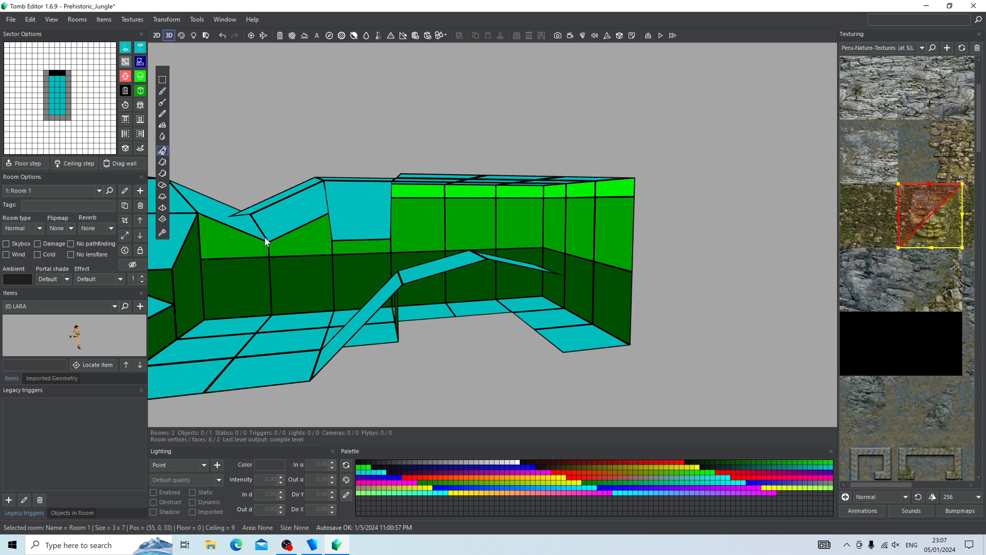
right_drag(422, 256, 437, 220)
click(181, 35)
scroll(440, 219, up, 3)
scroll(441, 222, up, 2)
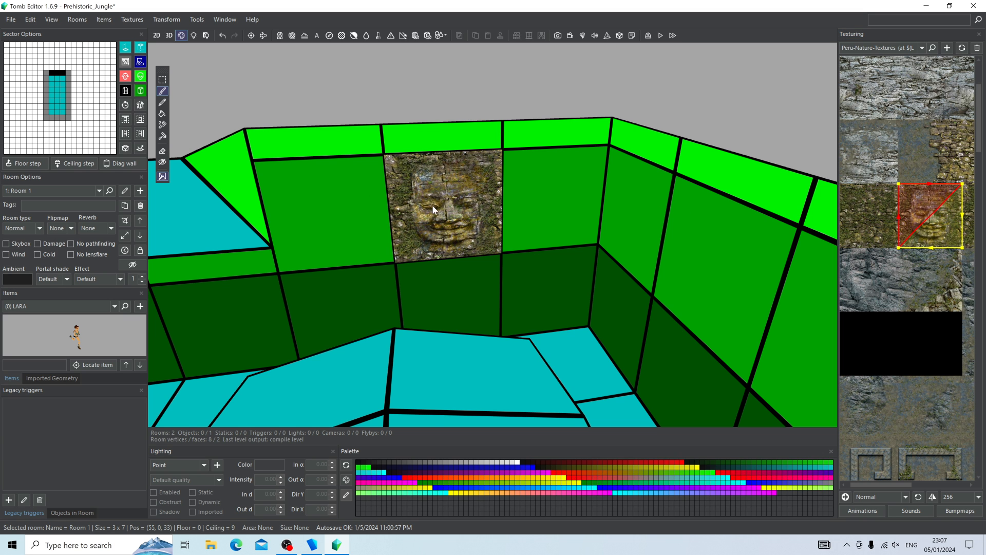
scroll(431, 216, down, 3)
right_drag(335, 287, 338, 254)
scroll(427, 226, down, 1)
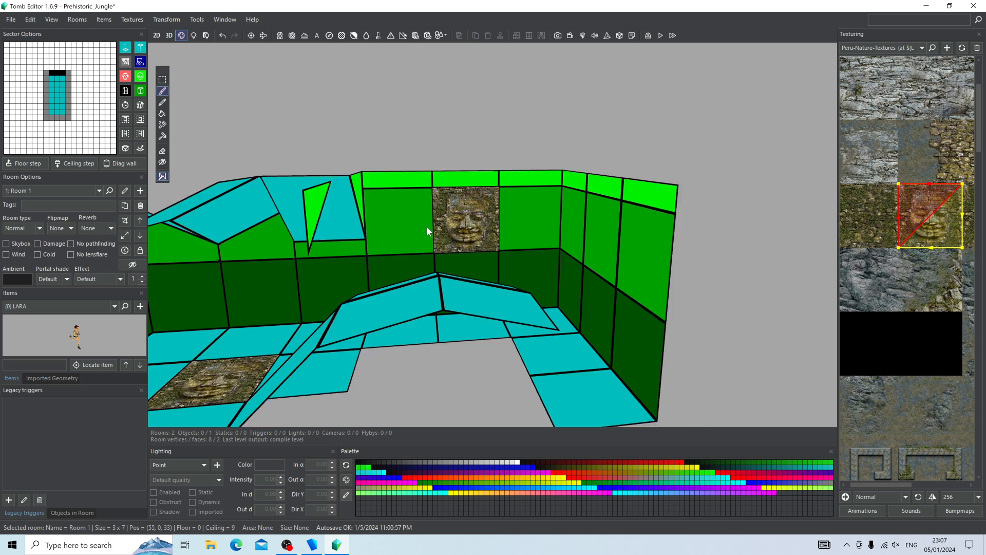
scroll(427, 227, down, 1)
right_drag(277, 284, 281, 391)
right_drag(460, 323, 442, 266)
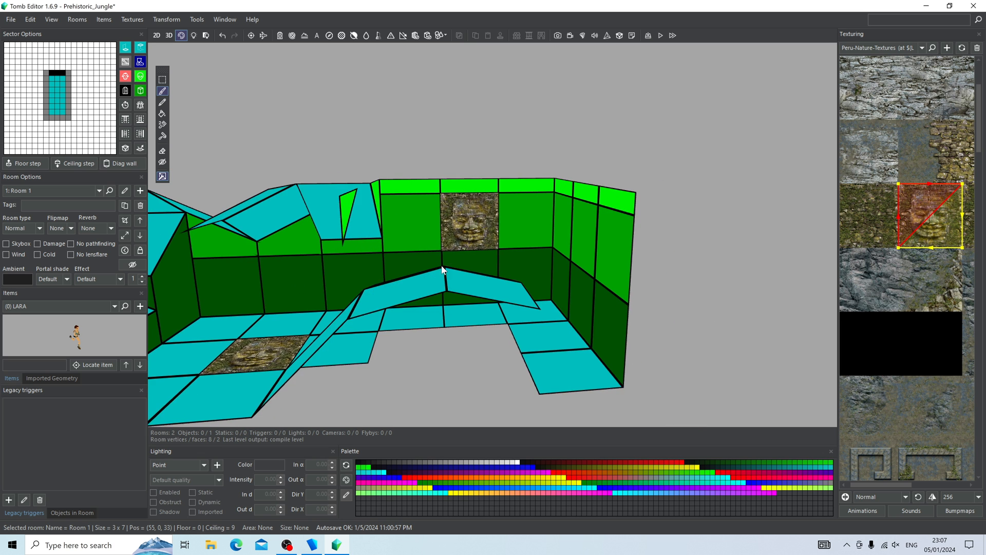
scroll(474, 190, up, 4)
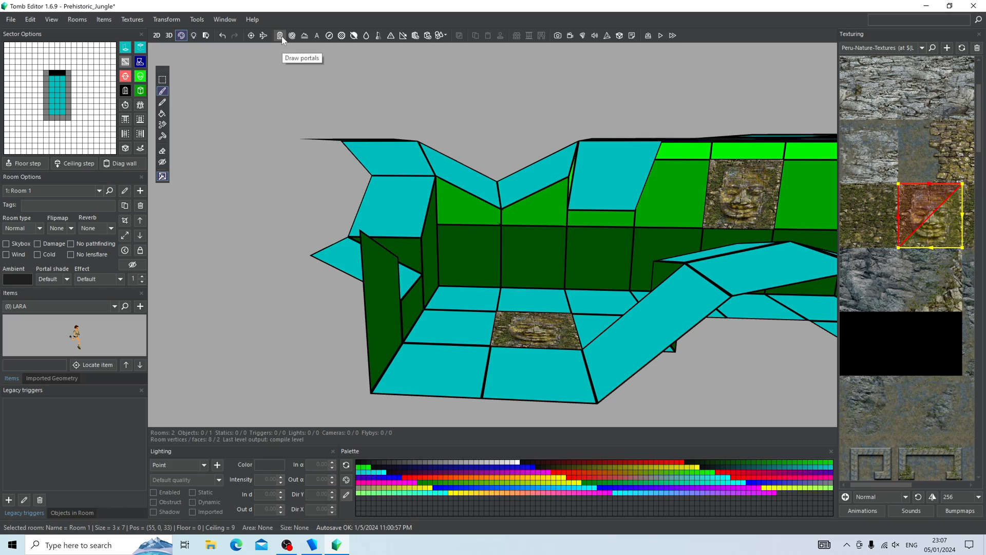
Step: Turn on portal drawing to show Waterfall Cave together with Room 1 around the shared opening
click(281, 36)
scroll(324, 204, down, 3)
right_drag(331, 193, 374, 195)
scroll(563, 226, up, 2)
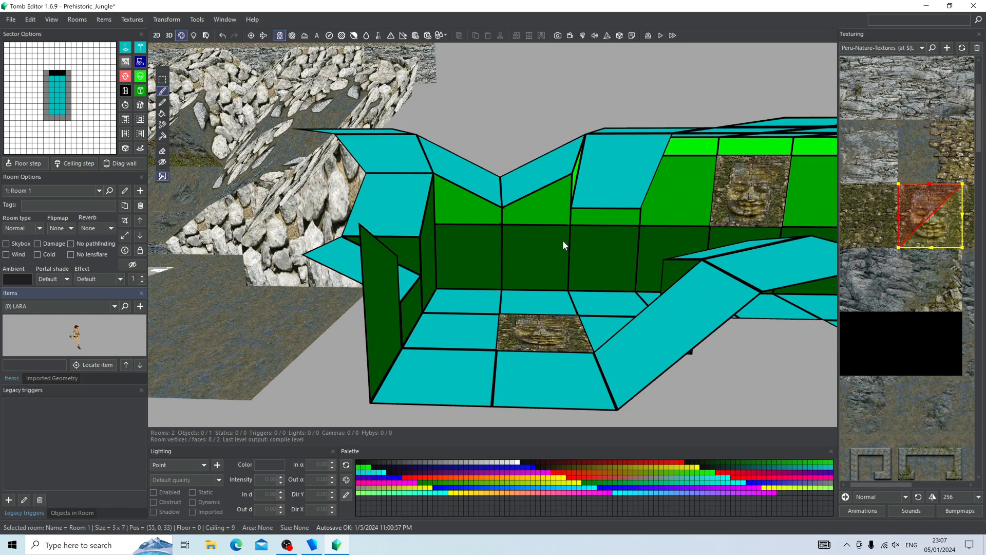
right_drag(566, 241, 249, 270)
right_drag(363, 285, 505, 251)
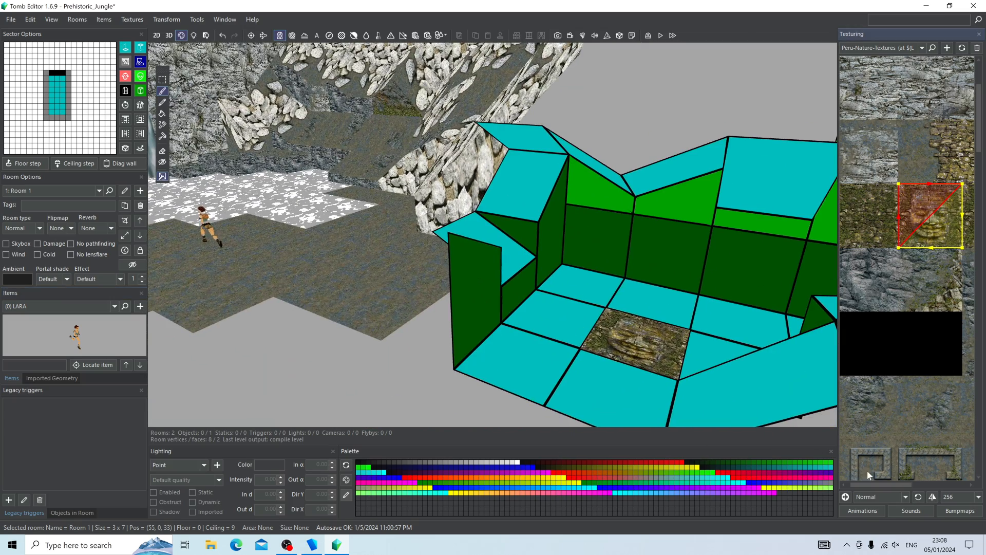
Step: Apply the first white rock tile to one outer raised floor slope at the opening to Waterfall Cave
scroll(982, 215, down, 5)
scroll(983, 215, down, 2)
click(874, 148)
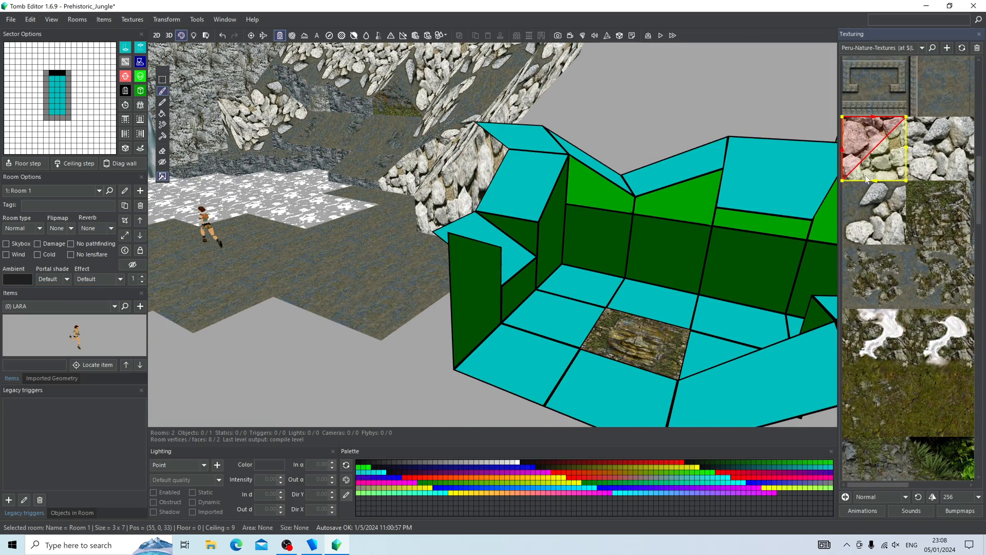
right_drag(730, 278, 460, 254)
click(448, 262)
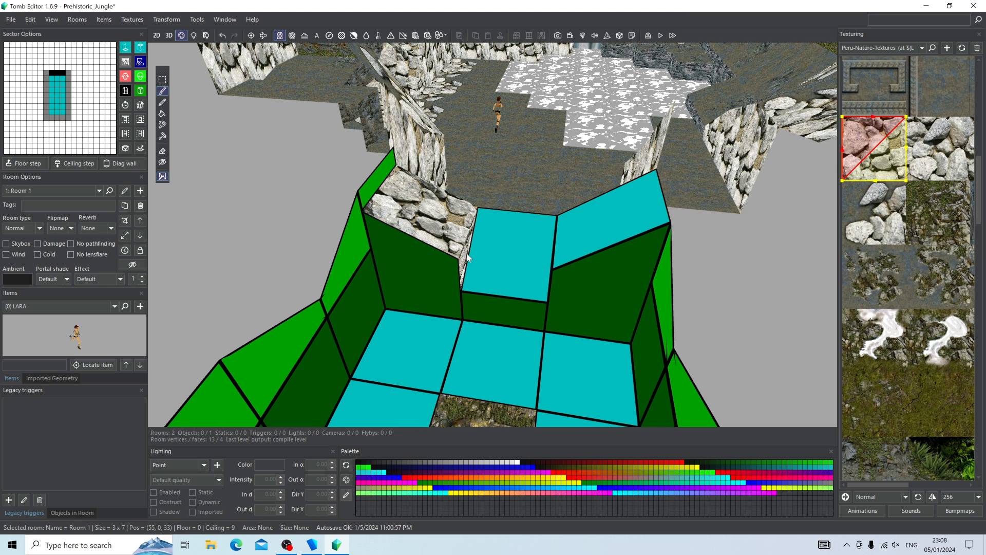
click(476, 257)
click(586, 246)
click(591, 288)
click(514, 311)
click(411, 267)
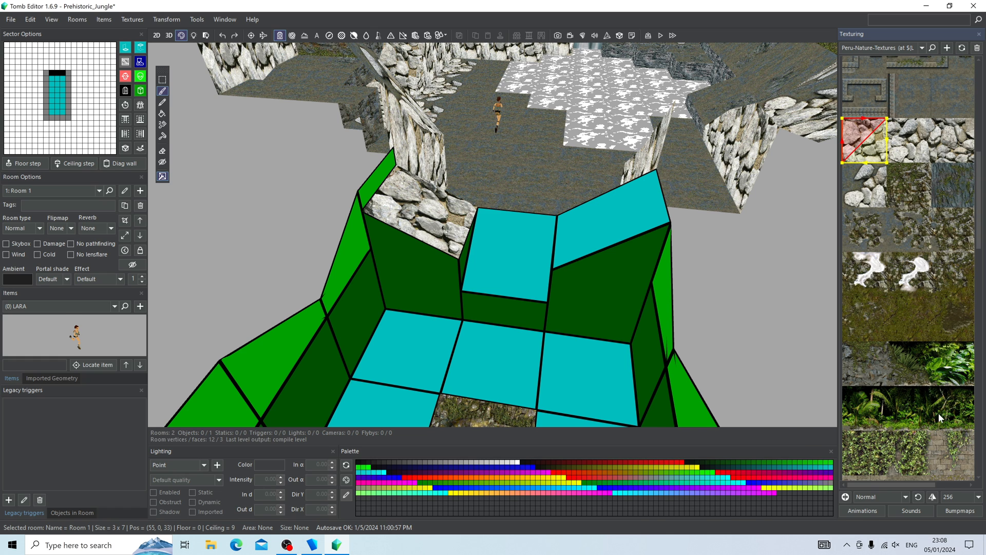
Step: Examine the row of white rock tiles in the texture set to compare the matching neighbours
scroll(761, 278, right, 2)
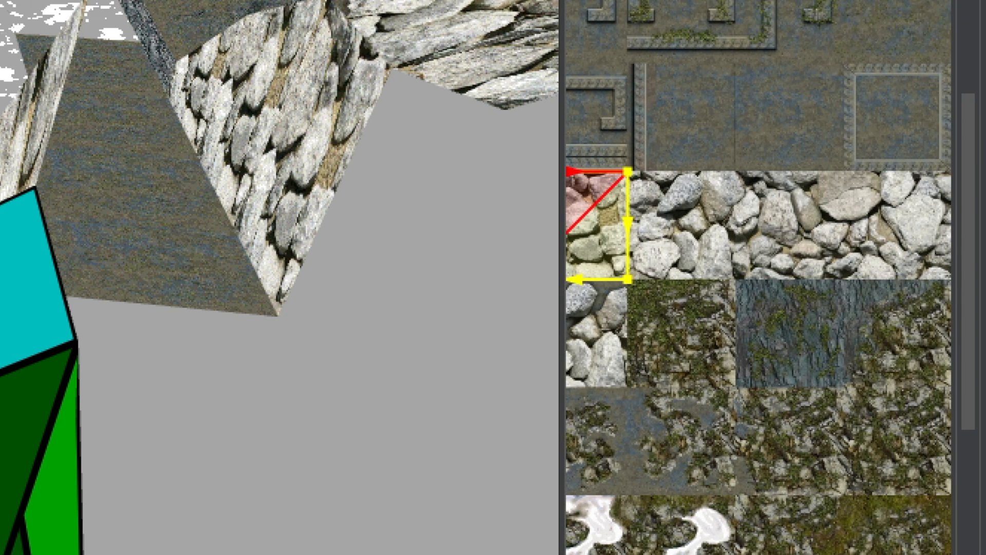
scroll(761, 277, left, 1)
scroll(740, 244, left, 1)
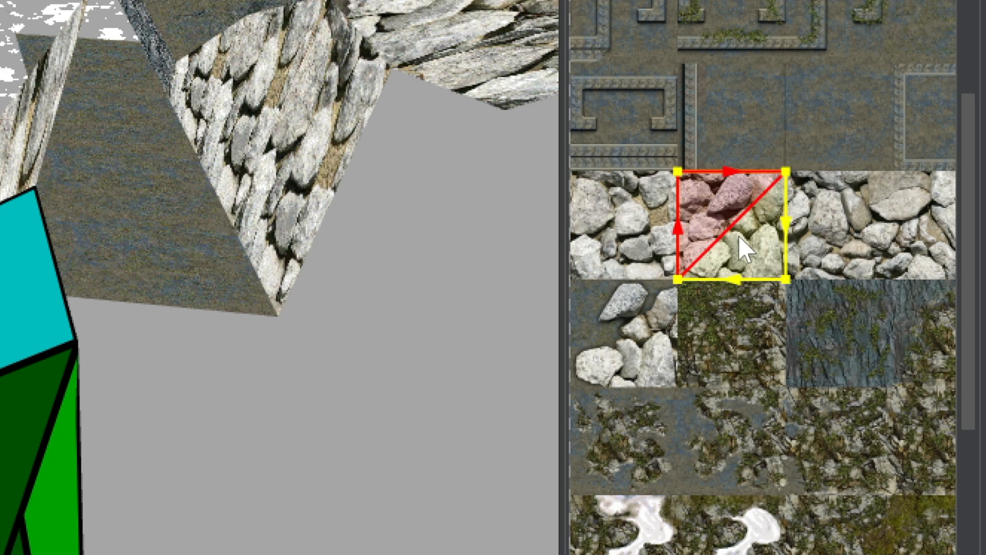
scroll(832, 236, left, 1)
scroll(761, 277, right, 1)
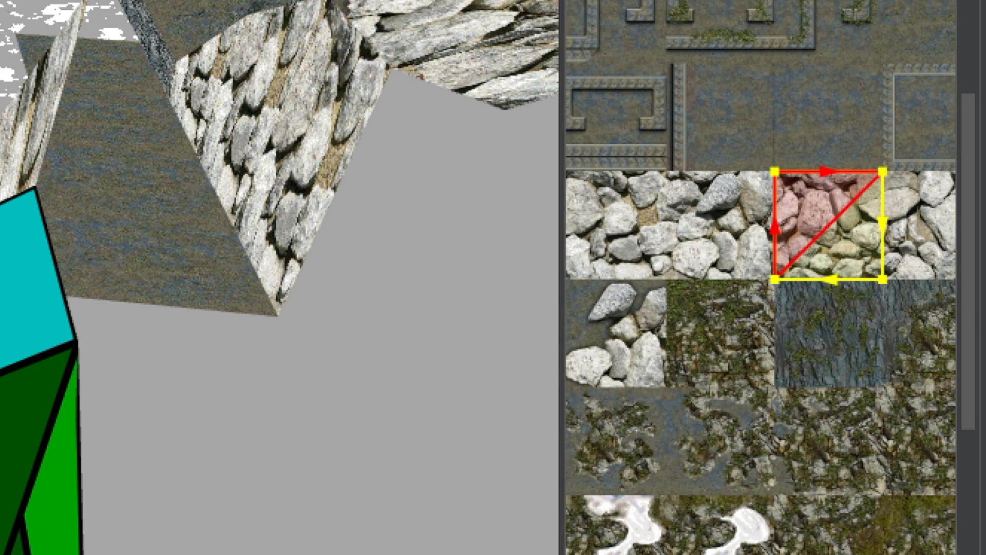
click(902, 205)
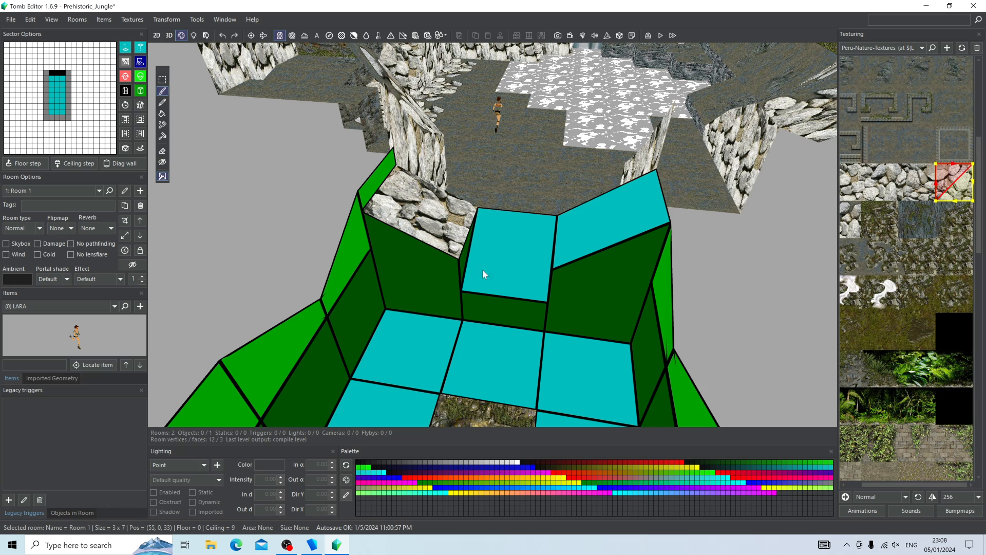
mouse_move(480, 273)
right_down()
mouse_move(493, 251)
mouse_move(488, 288)
right_up()
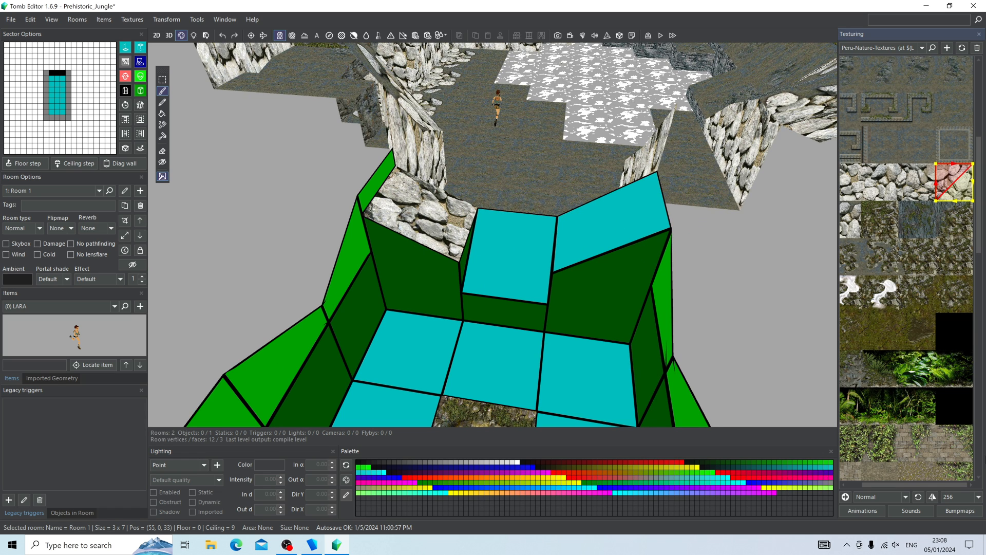
drag(944, 485, 928, 485)
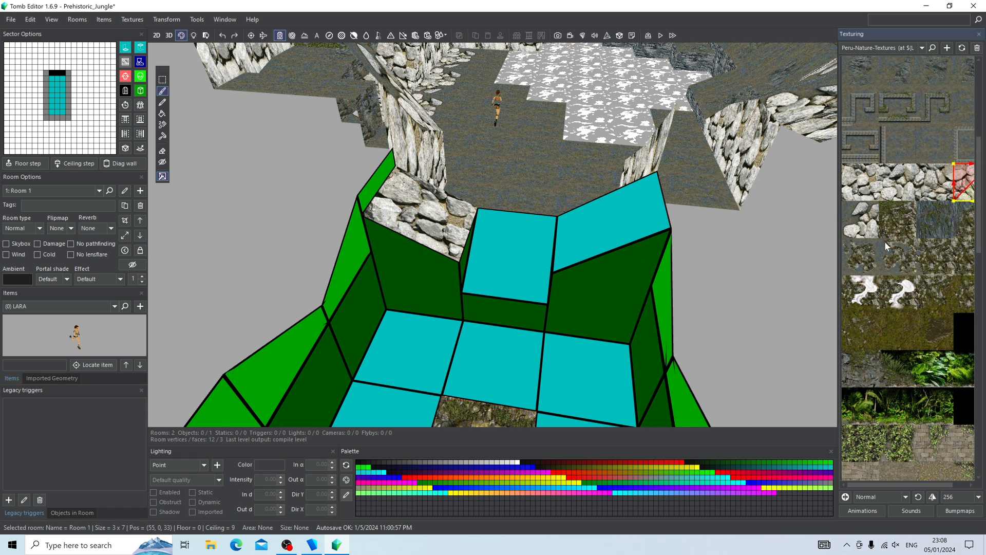
Step: Texture the middle and remaining outer floor slopes at the opening with the second and third white rock tiles
click(861, 185)
right_drag(542, 202, 441, 263)
click(905, 185)
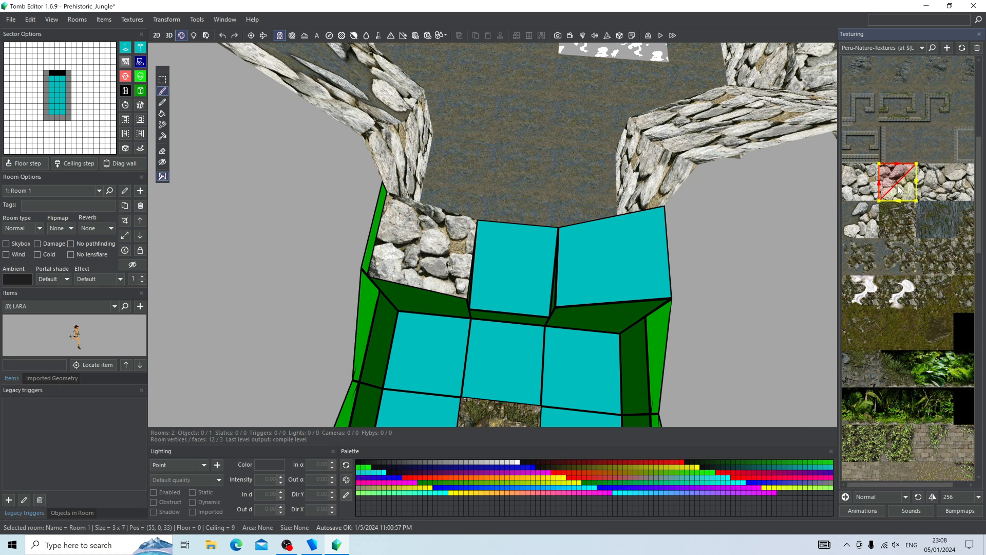
click(501, 264)
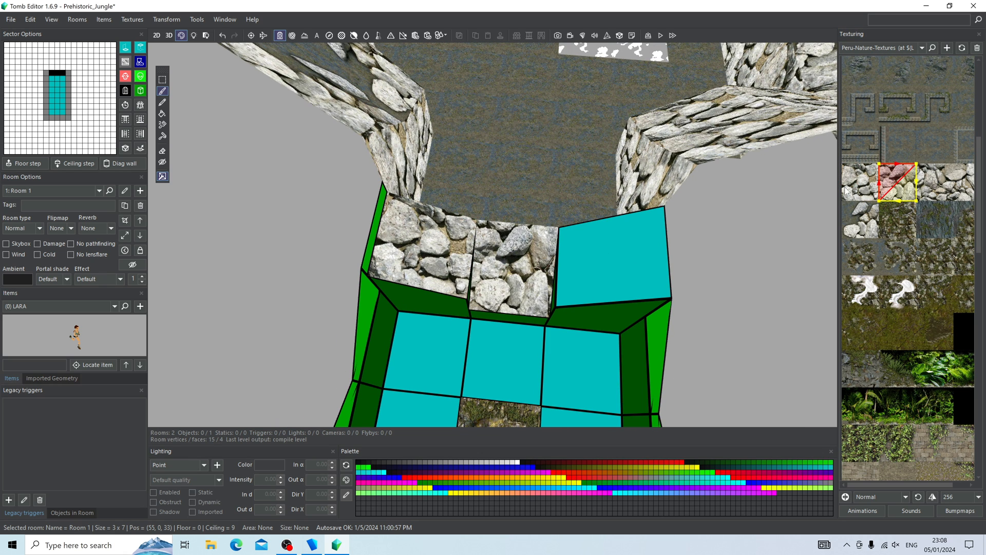
click(929, 183)
click(622, 249)
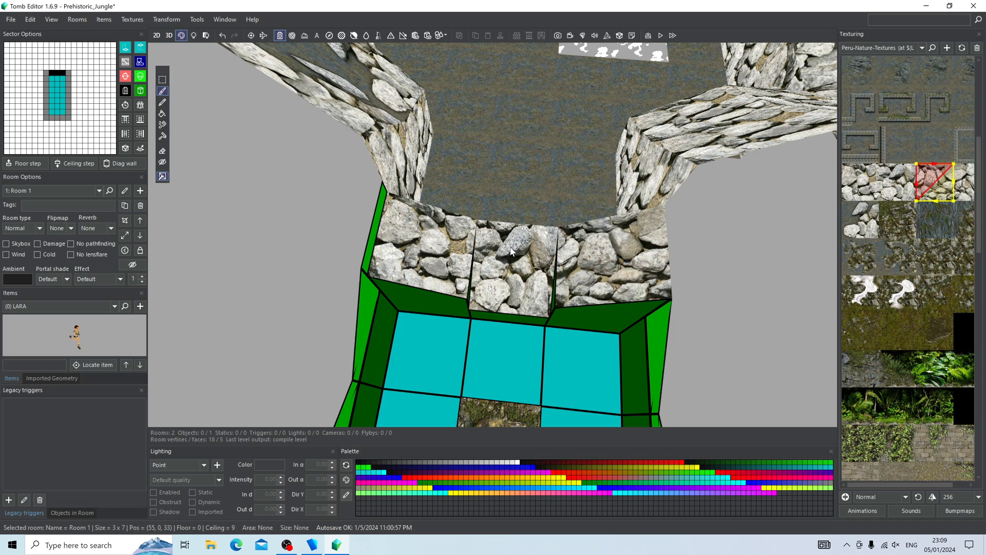
Step: Texture the three wall faces beneath the opening slopes with the first, second and third white rock tiles in order
right_drag(622, 270, 394, 148)
scroll(517, 203, down, 4)
right_drag(414, 198, 483, 237)
right_drag(764, 164, 601, 169)
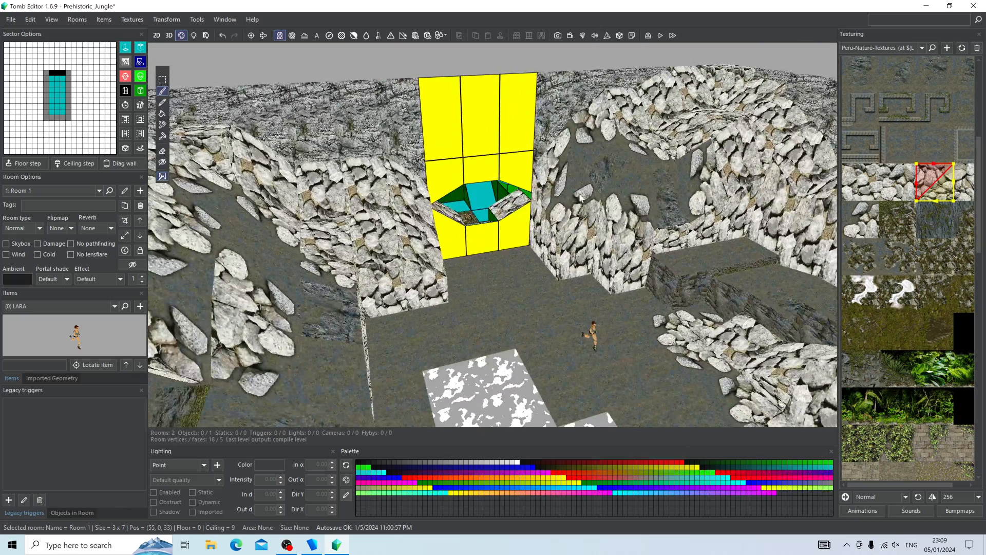
right_drag(503, 216, 535, 205)
scroll(526, 291, up, 4)
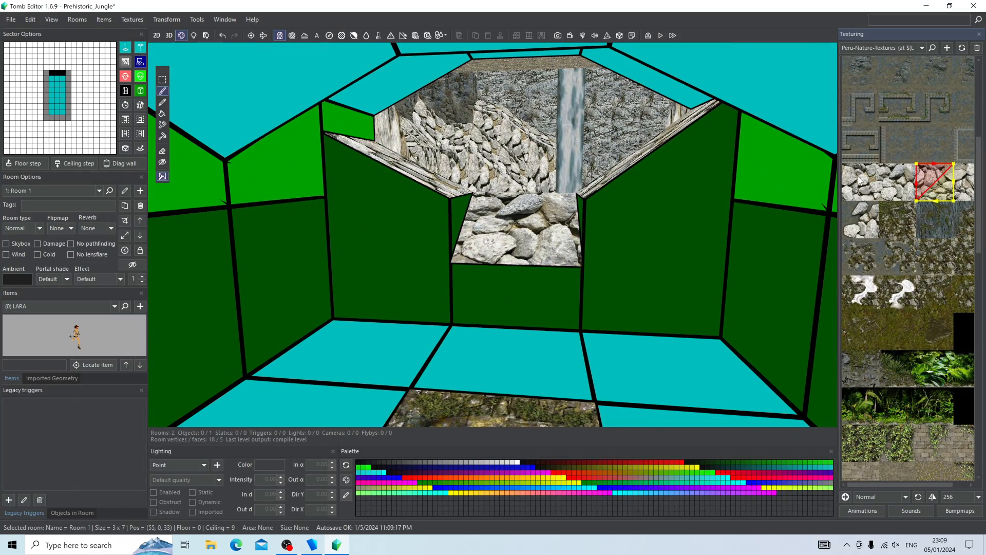
click(861, 180)
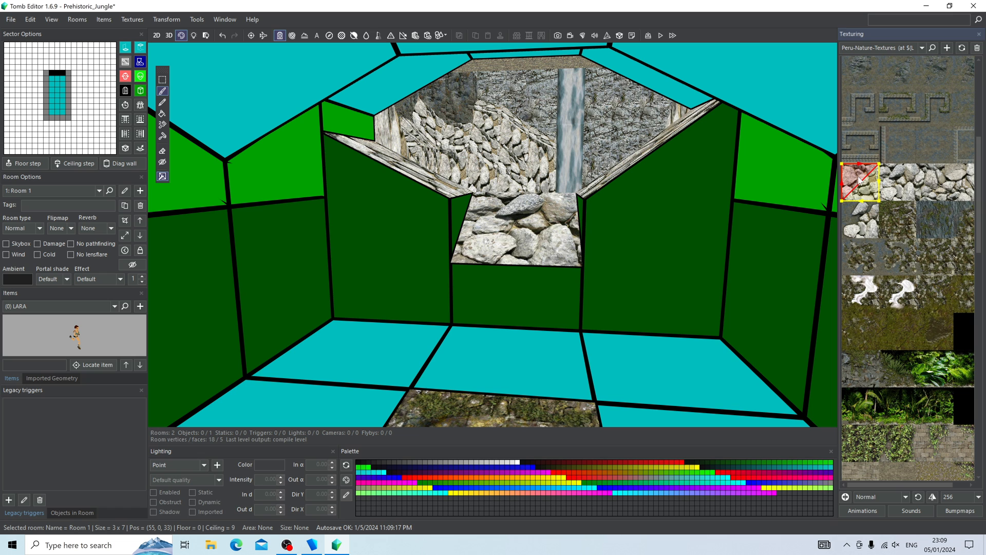
click(392, 220)
click(899, 175)
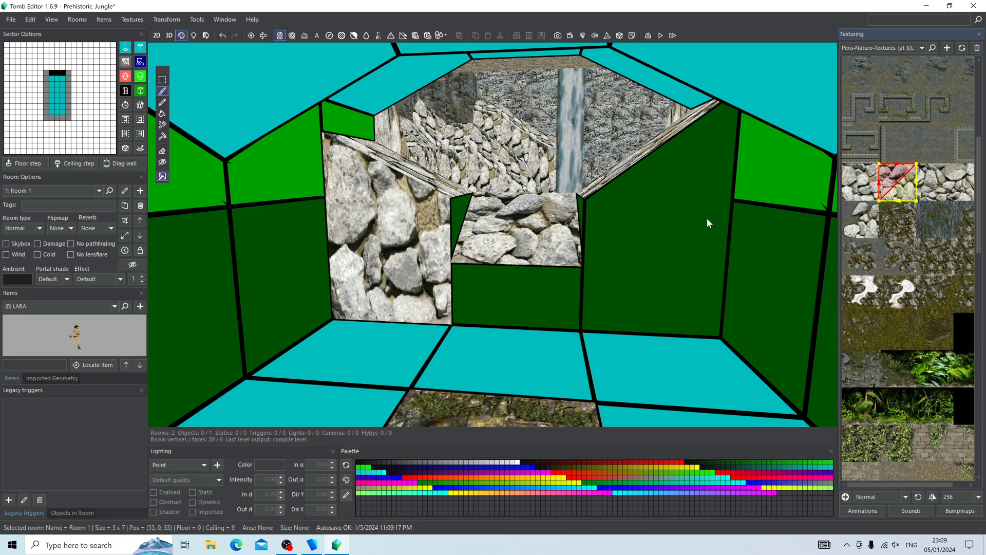
click(521, 282)
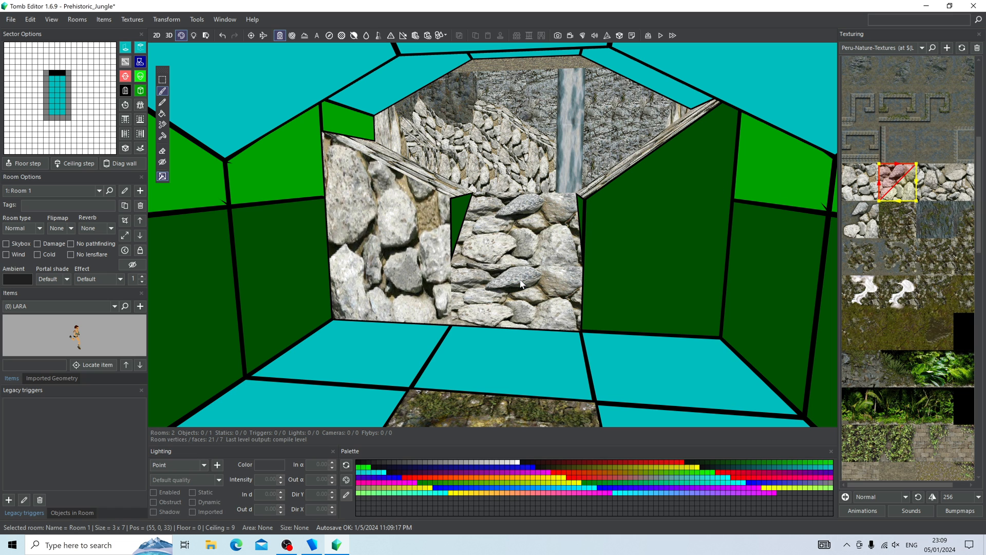
click(933, 185)
click(642, 234)
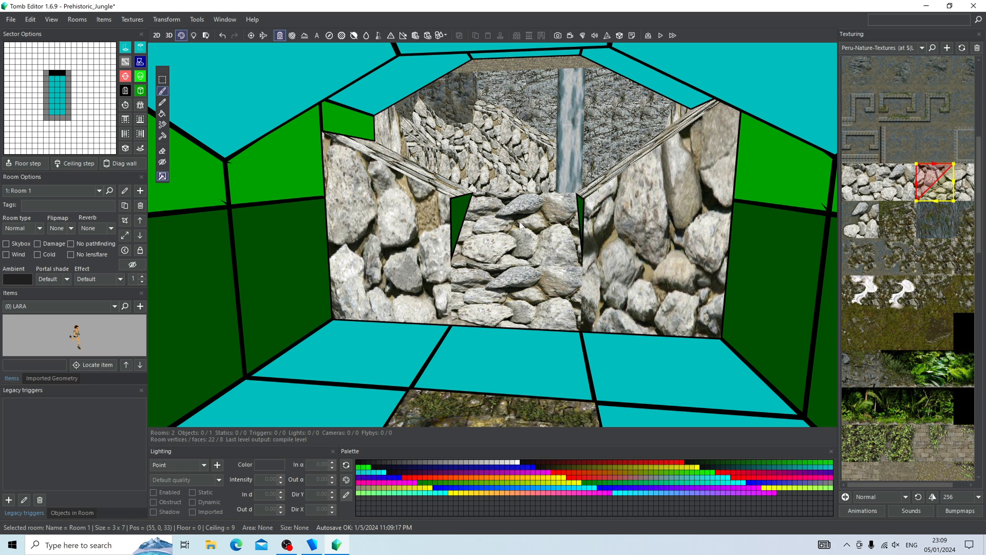
Step: Inspect the rock-textured opening and the surrounding walls from outside and inside the passage
scroll(472, 260, down, 5)
right_drag(472, 270, 454, 258)
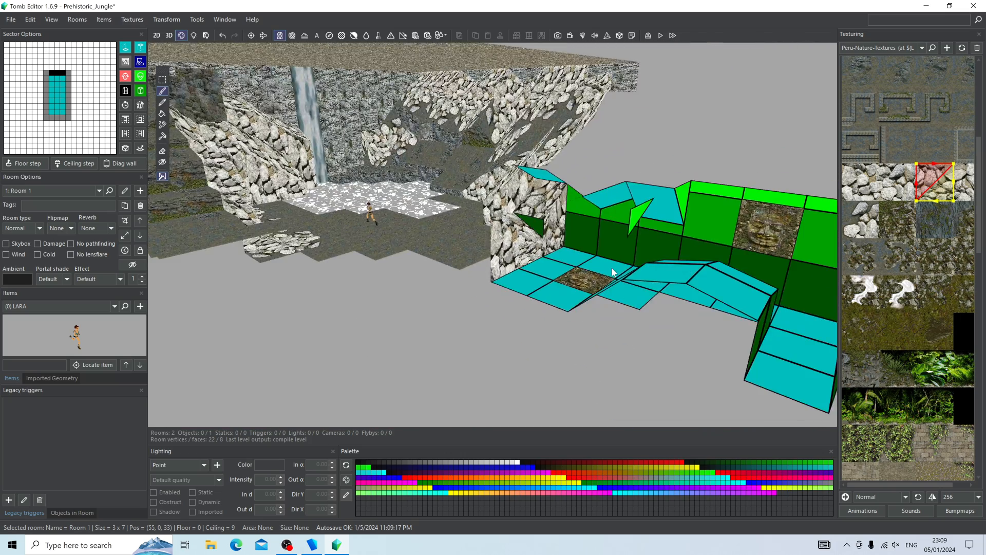
scroll(554, 205, up, 8)
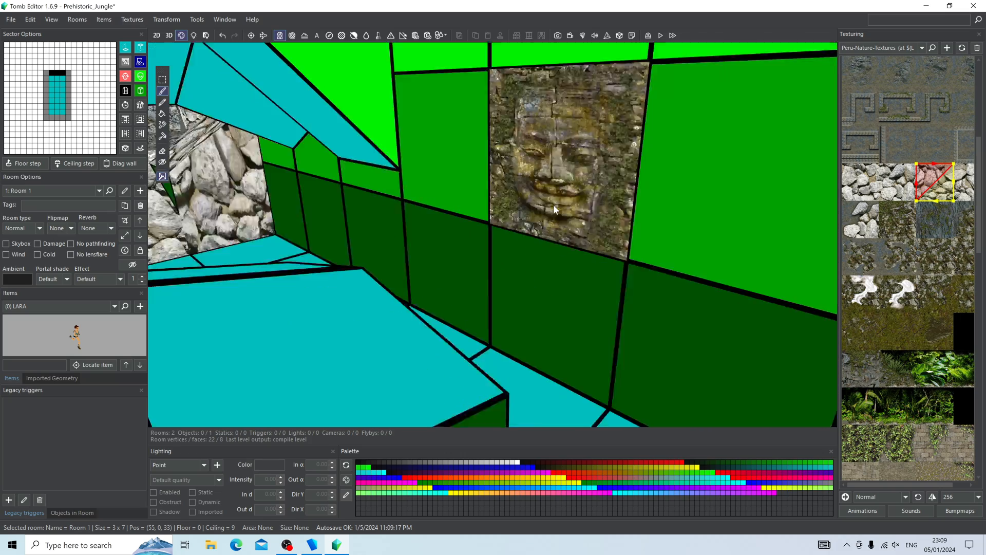
scroll(532, 216, down, 3)
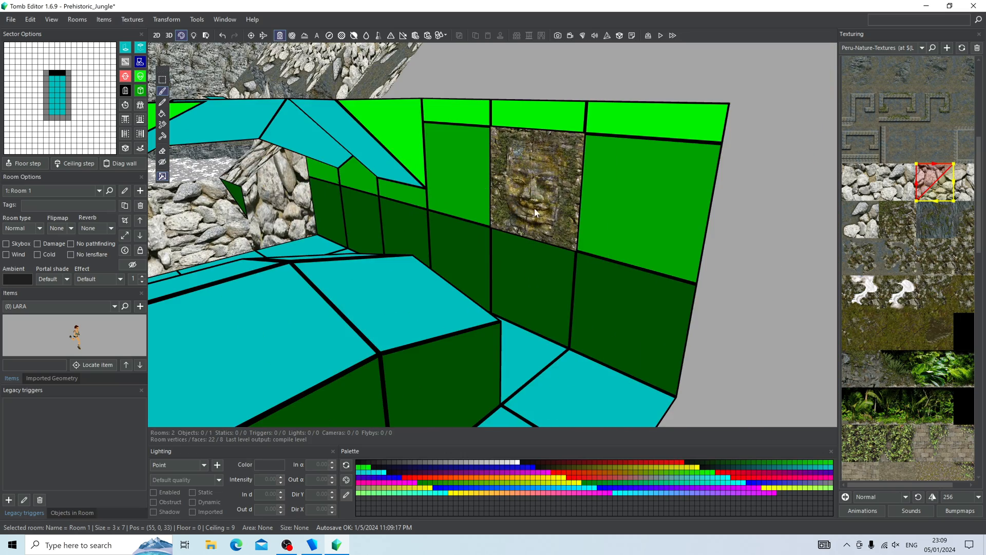
right_drag(535, 163, 517, 288)
scroll(518, 288, up, 8)
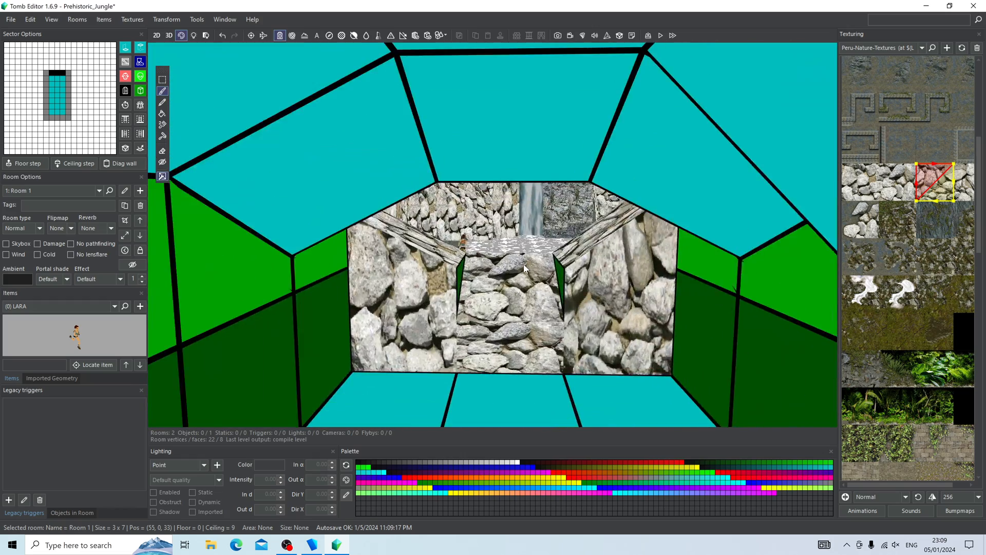
right_drag(581, 284, 559, 250)
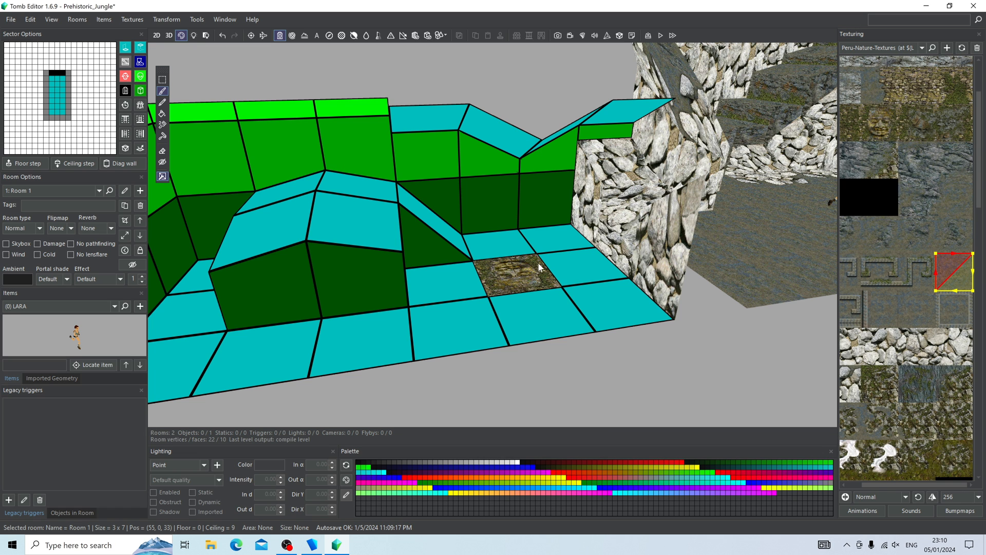
Step: Paint the room's flat floor, including the carved face tile, with the plain brown ground texture
scroll(550, 261, up, 3)
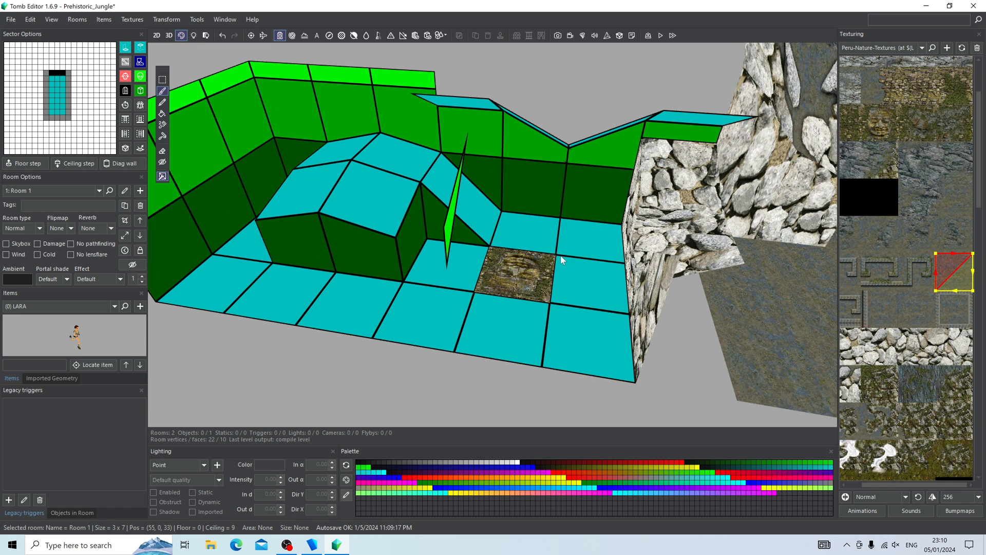
mouse_move(561, 259)
mouse_down()
mouse_move(565, 308)
mouse_move(535, 290)
mouse_move(538, 238)
mouse_move(441, 299)
mouse_up()
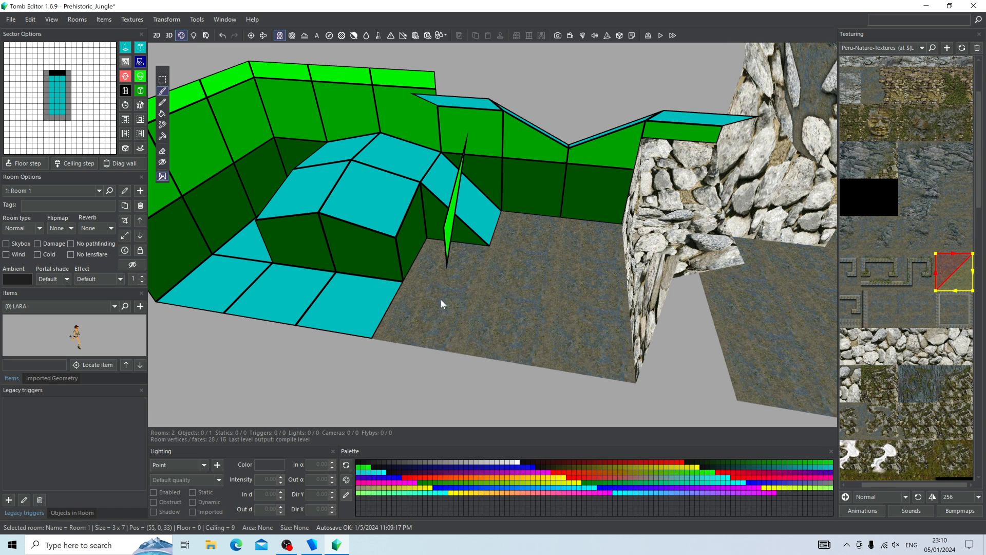
shift+right_drag(441, 299, 538, 315)
drag(507, 316, 421, 307)
right_drag(421, 307, 398, 286)
mouse_move(398, 286)
mouse_down()
mouse_move(375, 273)
mouse_move(392, 357)
mouse_up()
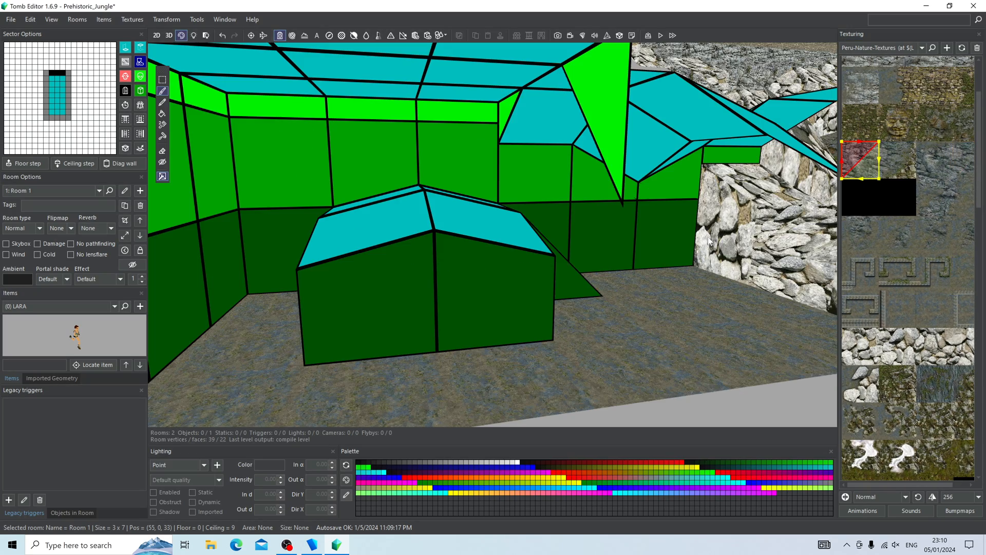
Step: Paint the top and side faces of the raised floor block with the dark grey rock texture
right_drag(709, 240, 649, 230)
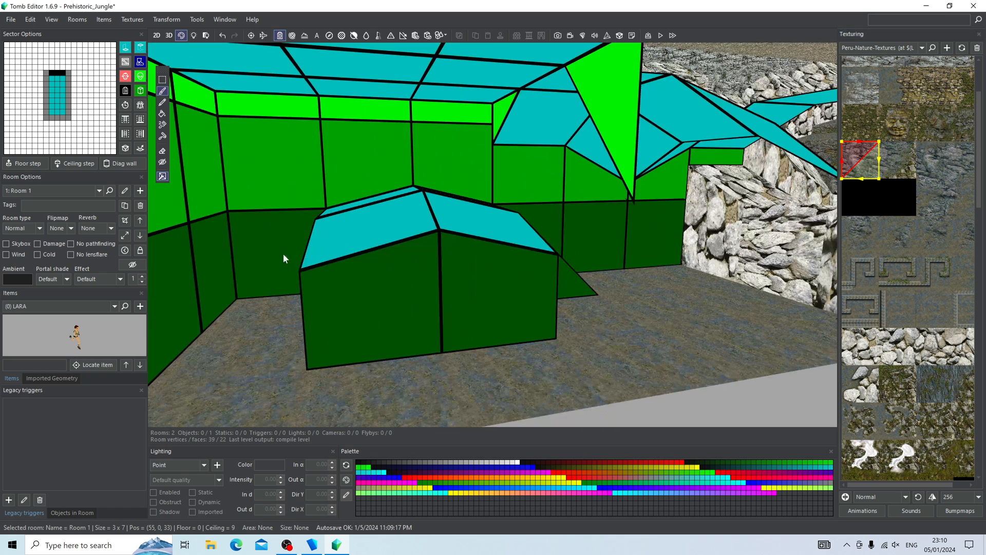
drag(329, 277, 553, 285)
right_drag(553, 285, 442, 282)
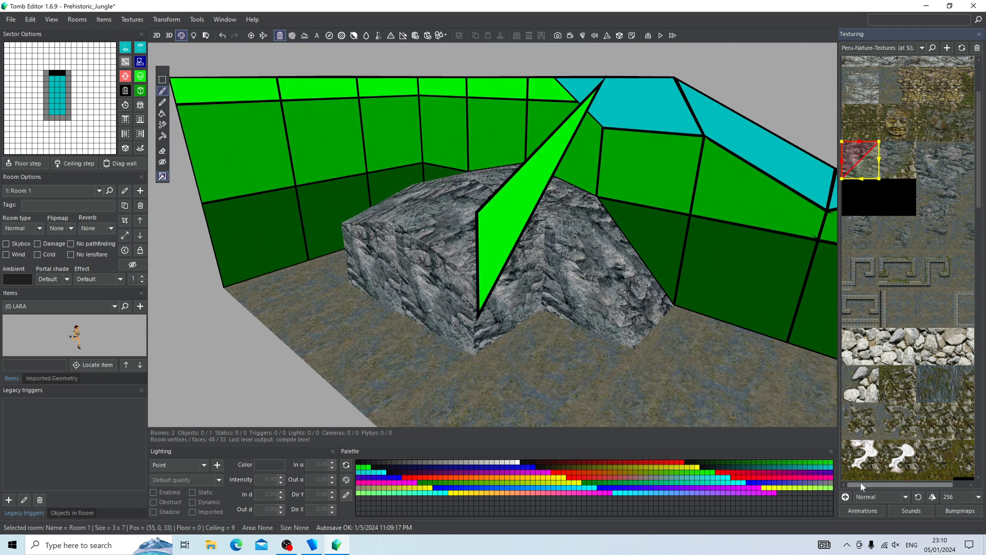
Step: Try the adjacent dark rock tile on the raised block's front side face in several rotations
drag(861, 483, 886, 481)
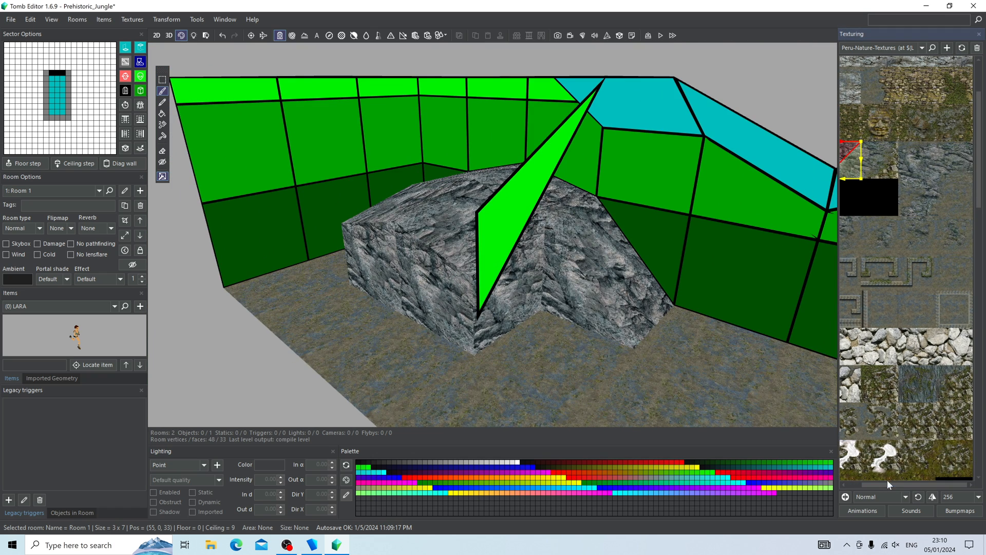
click(917, 161)
right_drag(831, 256, 599, 257)
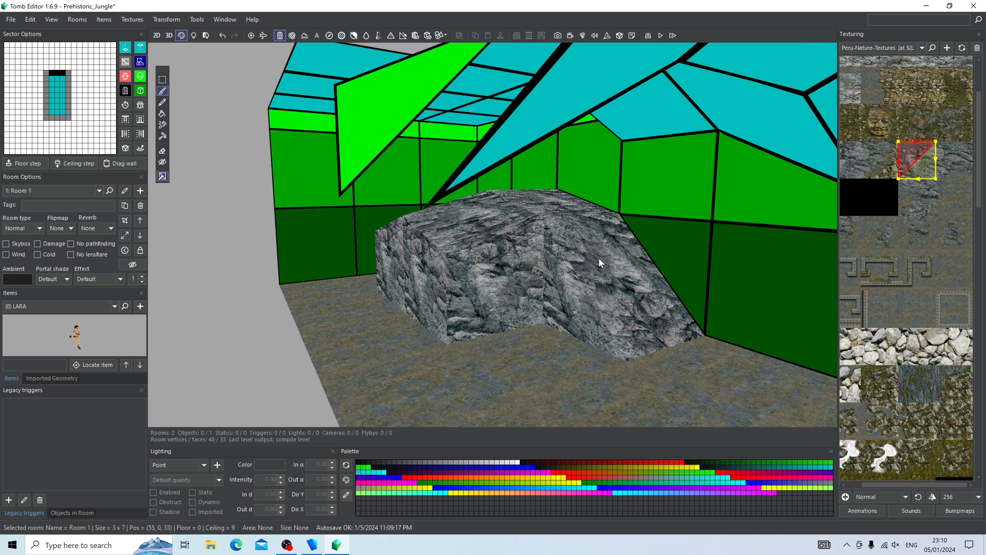
shift+click(483, 295)
shift+click(482, 295)
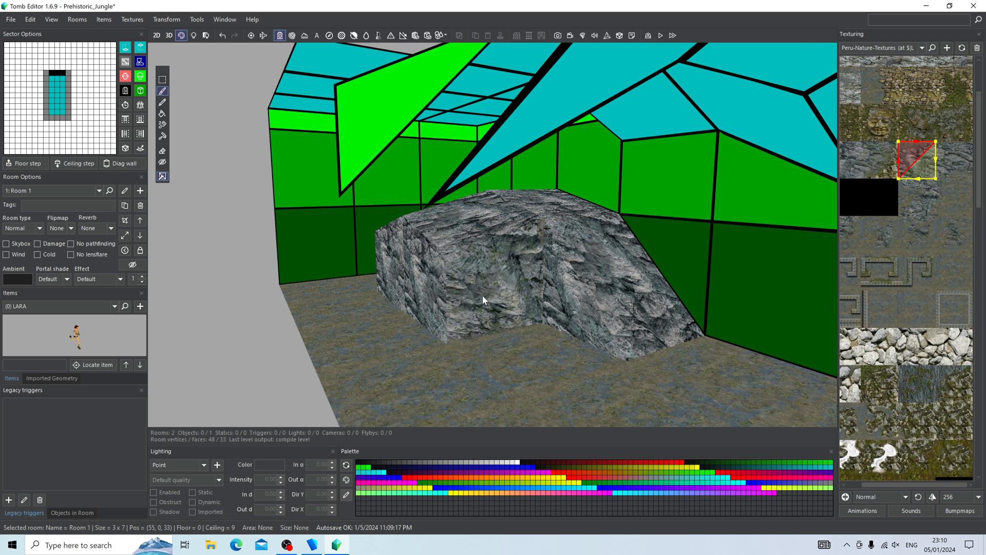
shift+click(483, 296)
shift+click(483, 295)
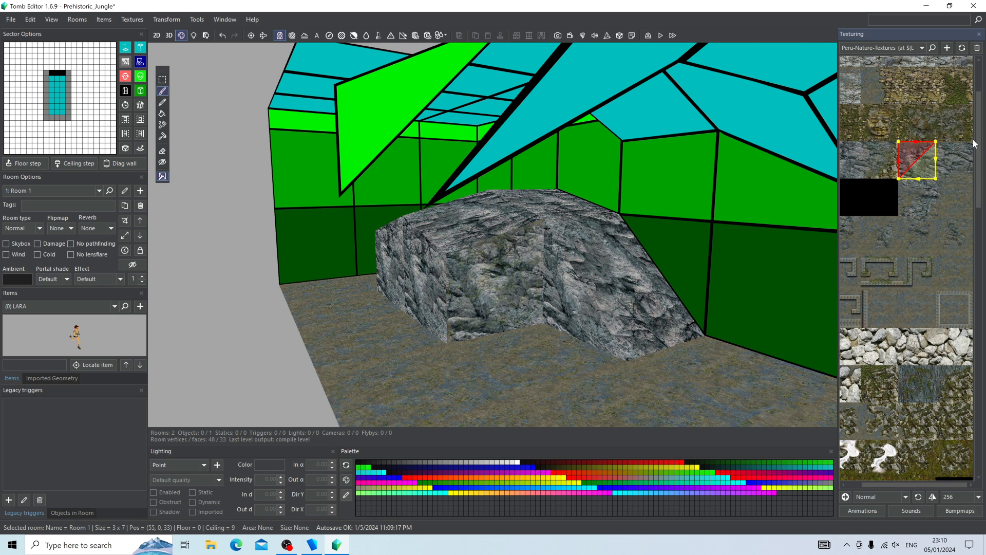
Step: Paint the raised block's side faces and lower slope with rock tiles that fade into the ground texture
click(955, 159)
click(495, 308)
right_drag(494, 307, 455, 344)
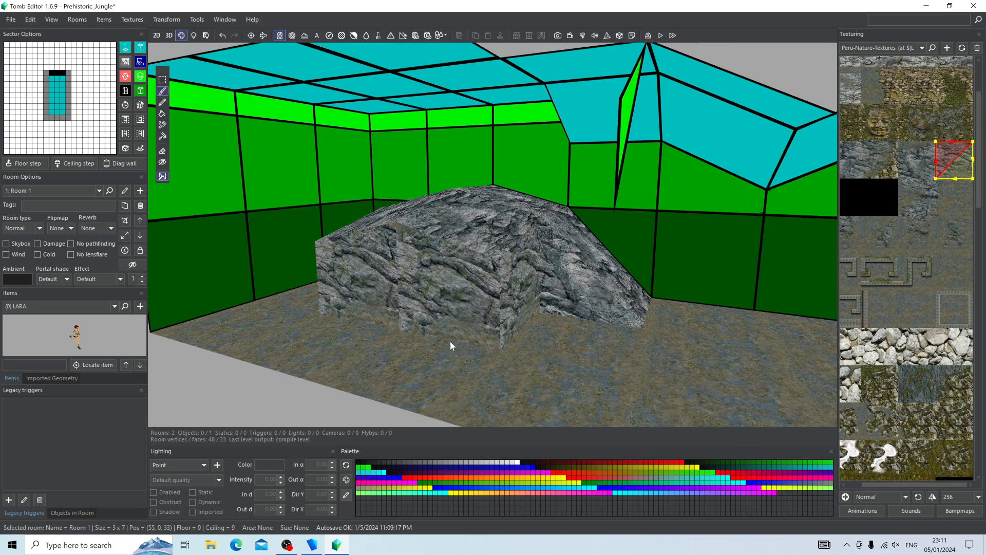
right_drag(556, 305, 497, 298)
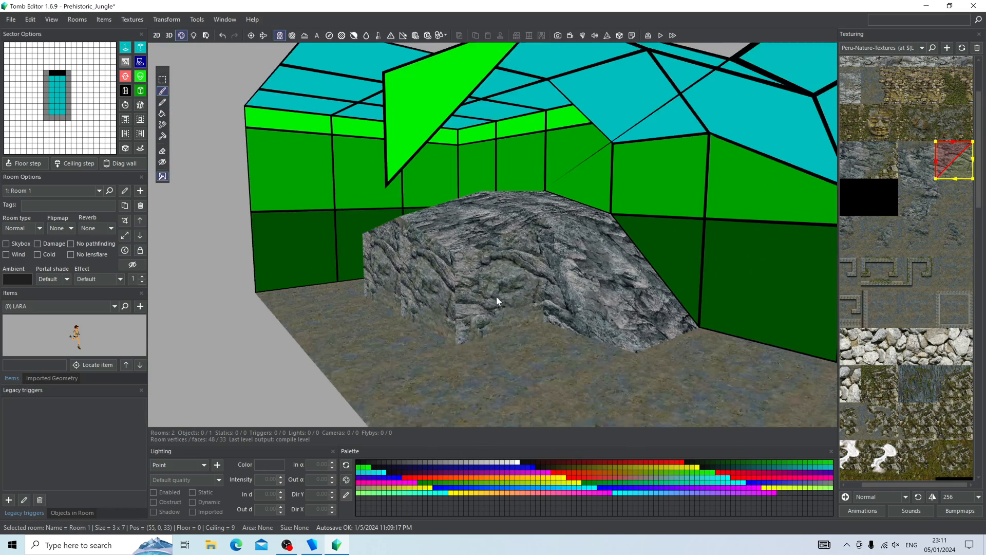
click(558, 298)
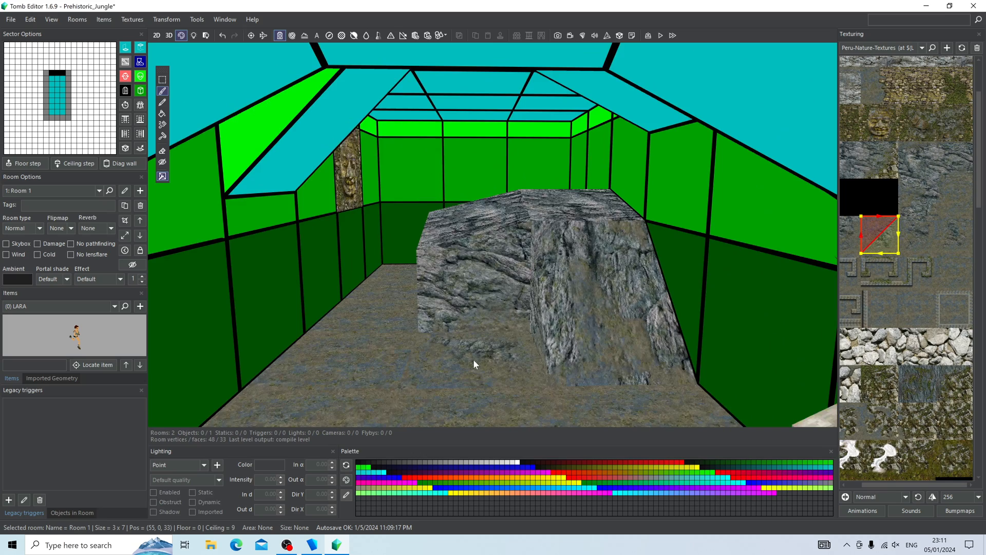
Step: Paint the floor tiles bordering the raised block with ground tiles that contain patches of rock
click(473, 356)
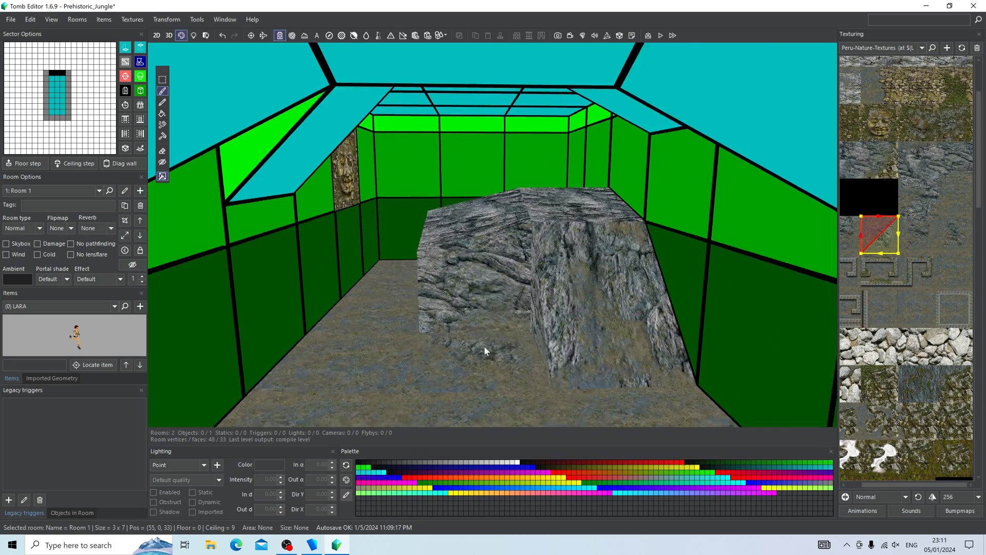
right_drag(484, 346, 596, 329)
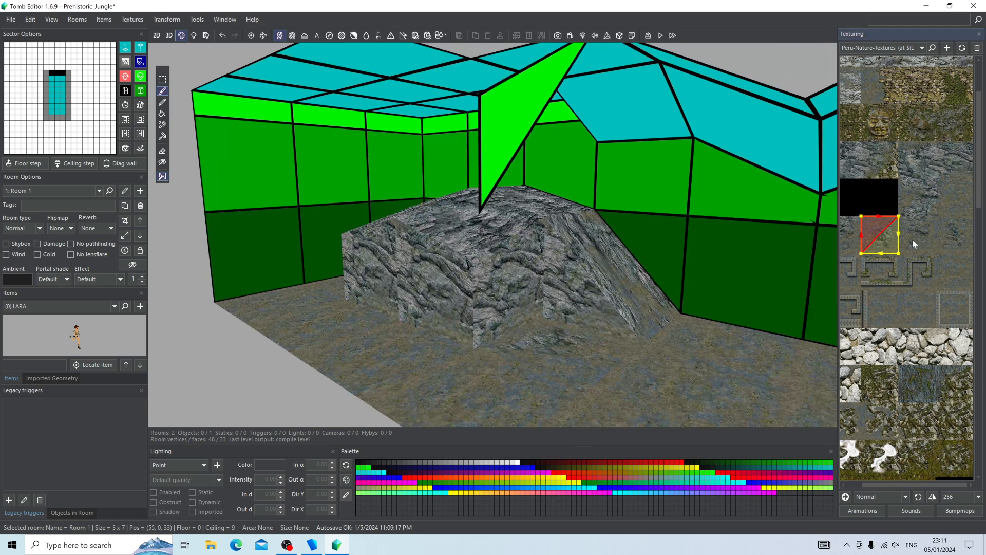
click(955, 235)
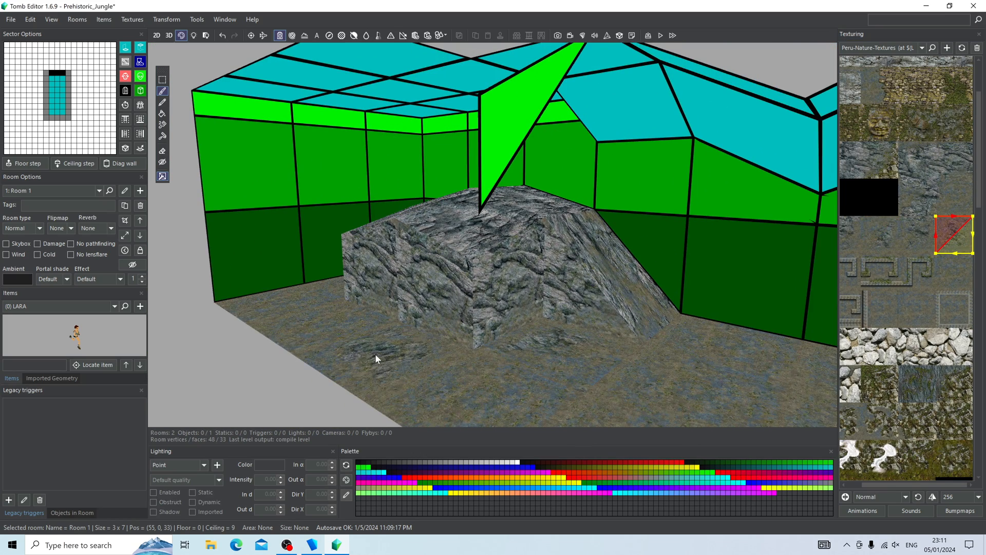
Step: Mirror the rock texture on one of the block's two adjacent side faces to break the repetition
right_drag(375, 358, 453, 236)
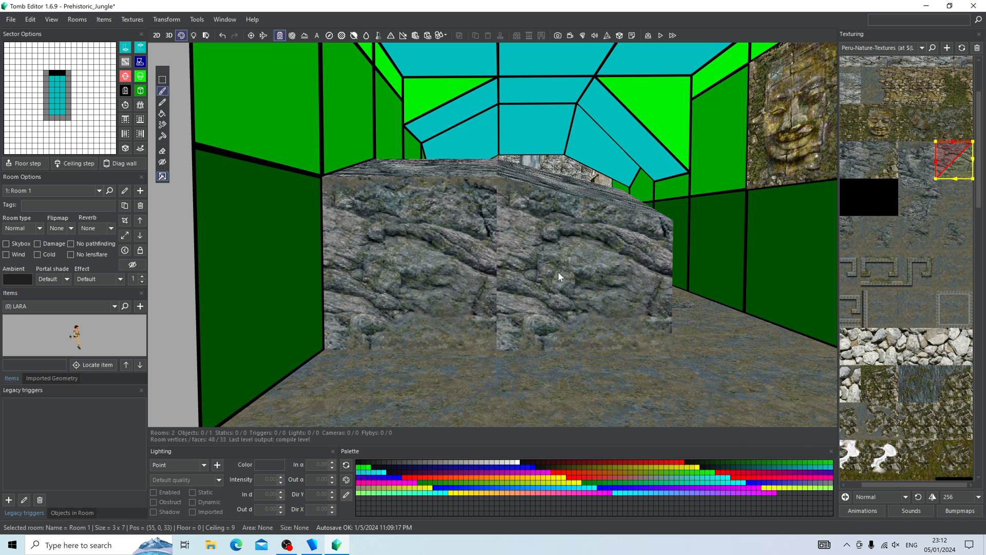
key(ctrl)
ctrl+click(554, 258)
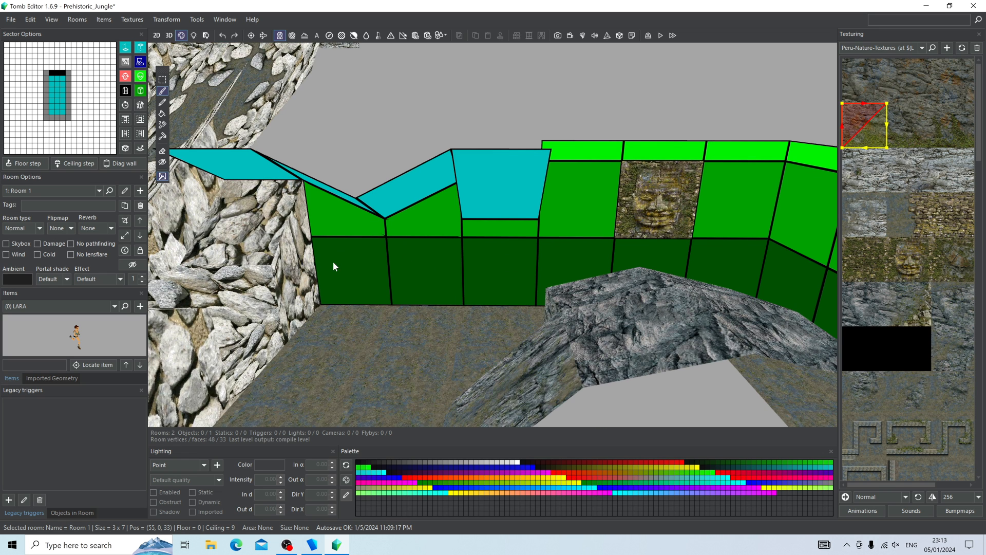
Step: Paint the carved-face side wall with brown rock tiles, using the mossy-based tiles for the lower row
click(391, 276)
click(910, 126)
click(440, 277)
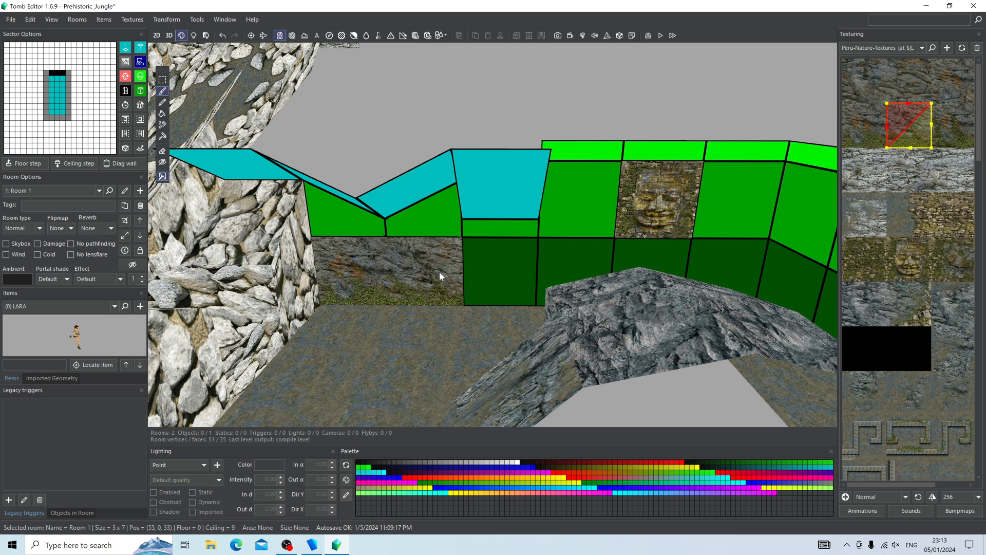
scroll(874, 485, right, 1)
scroll(874, 485, left, 1)
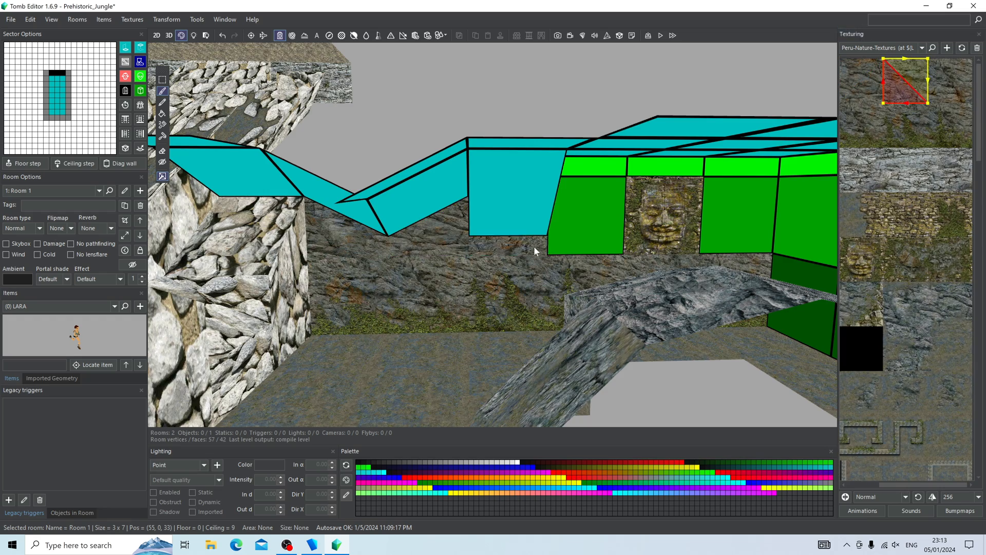
click(453, 222)
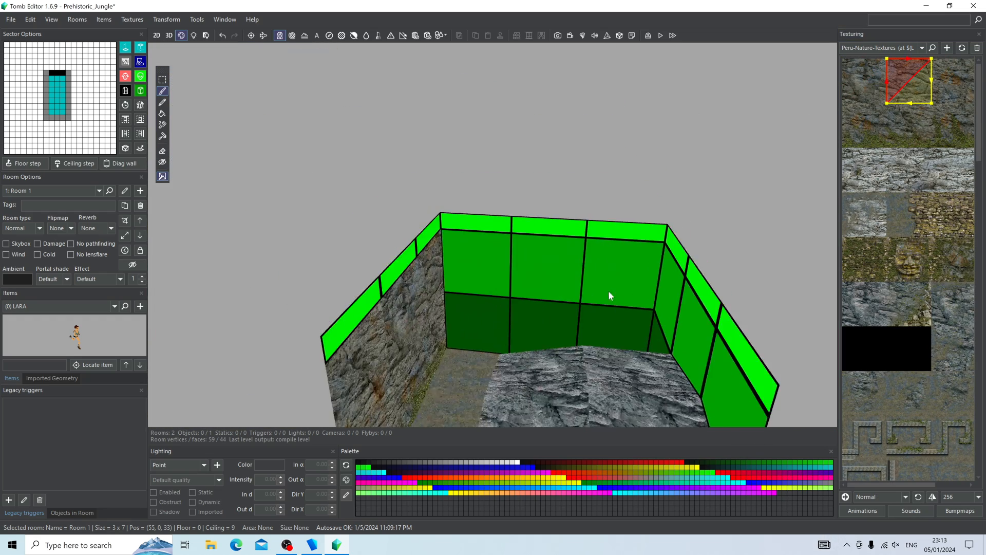
Step: Paint the first column of the end wall with a brown rock tile above and its mossy tile below
right_drag(608, 296, 665, 295)
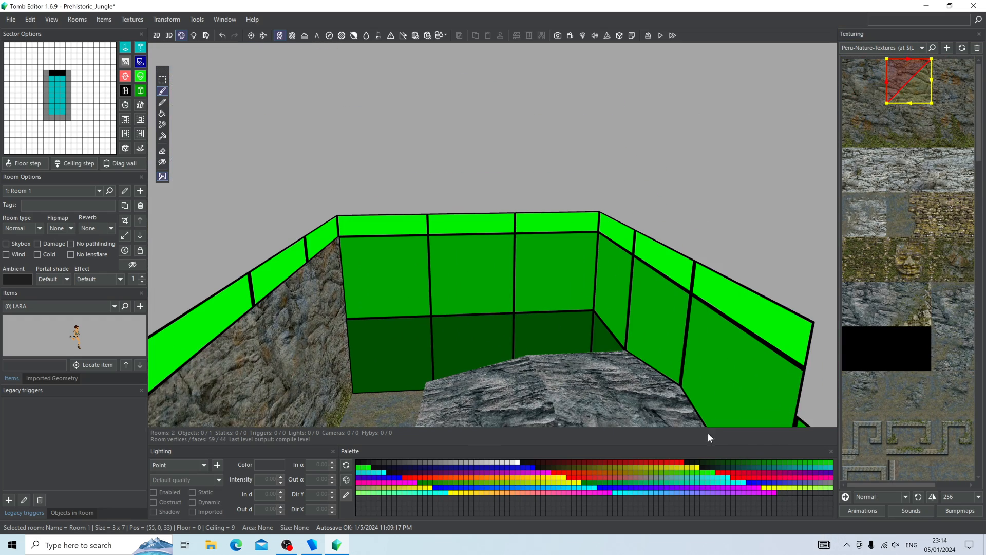
click(859, 478)
drag(889, 486, 910, 486)
click(925, 81)
click(391, 280)
click(925, 126)
click(393, 350)
Step: Paint the end wall's second and third columns with the following brown rock tiles above and mossy tiles below
click(960, 125)
click(470, 342)
click(959, 81)
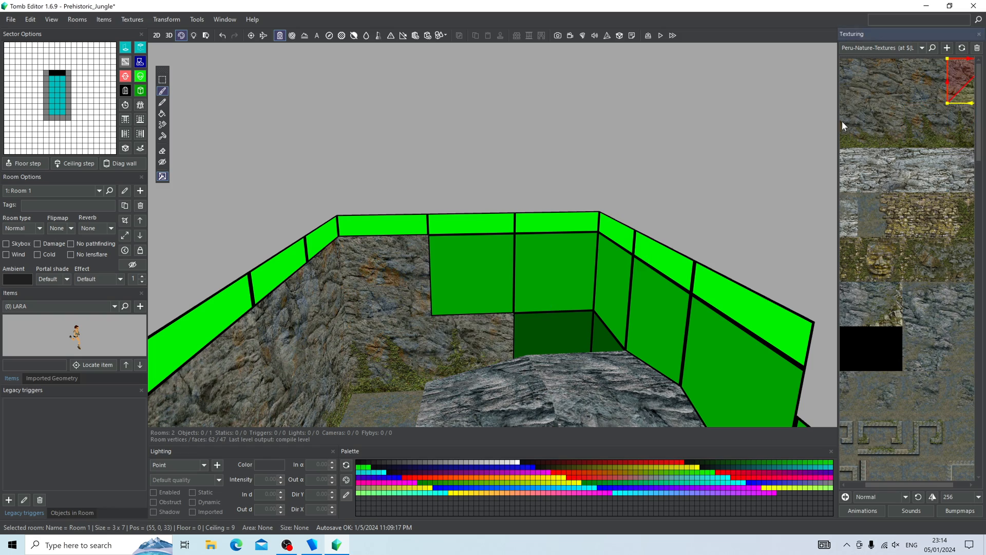
click(863, 81)
click(556, 272)
click(863, 125)
click(554, 333)
Step: Paint the three upper wall faces behind the raised block with consecutive brown rock tiles
mouse_move(478, 321)
right_down()
mouse_move(571, 304)
mouse_move(558, 285)
right_up()
click(908, 83)
click(401, 248)
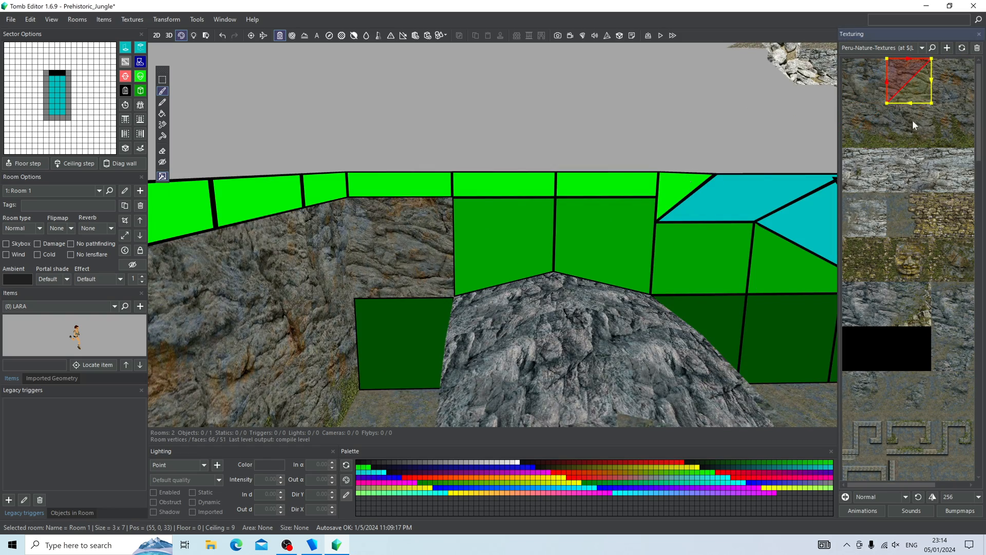
click(937, 93)
click(503, 241)
drag(874, 485, 907, 485)
click(950, 81)
click(604, 258)
Step: Paint the upper faces beneath the sloped ceiling, from the block to the opening, with brown rock tiles
right_drag(603, 257, 679, 280)
drag(899, 485, 858, 485)
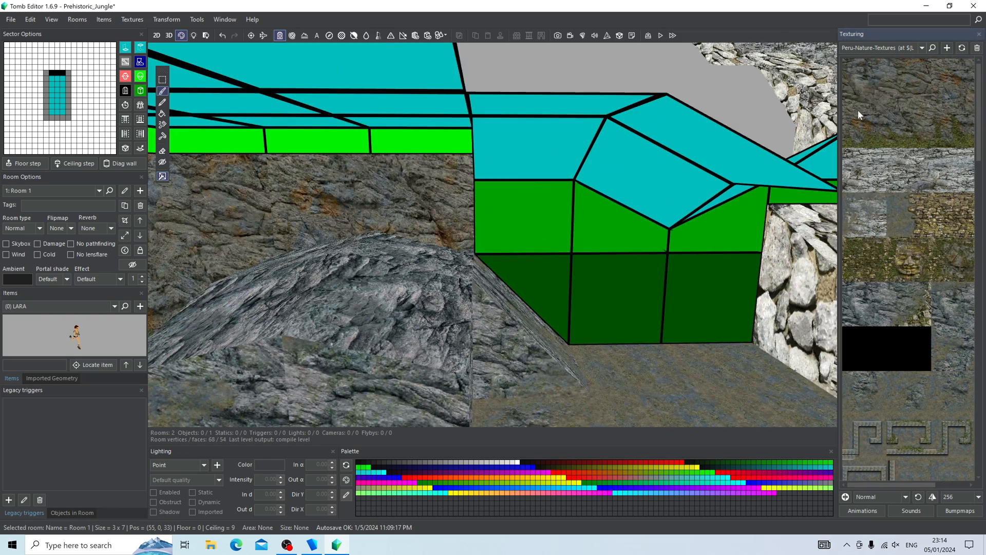
click(863, 83)
click(620, 226)
click(968, 75)
click(745, 213)
right_drag(745, 213, 642, 216)
drag(932, 484, 964, 484)
click(950, 81)
click(689, 199)
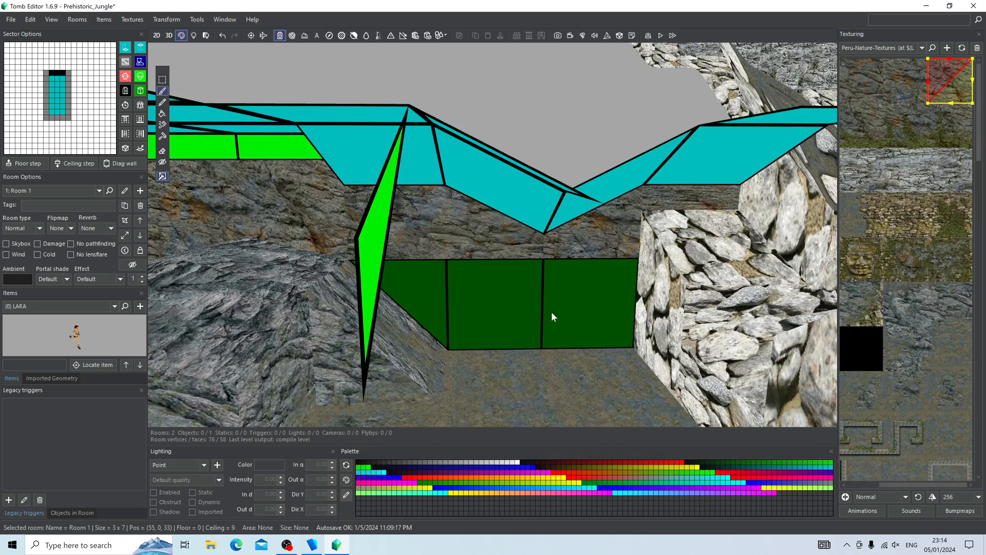
Step: Paint the lower faces between the opening and the block, including the triangular one, with mossy-based rock tiles
right_drag(551, 315, 646, 269)
click(907, 313)
click(705, 251)
click(863, 313)
click(609, 252)
drag(897, 485, 865, 485)
click(864, 312)
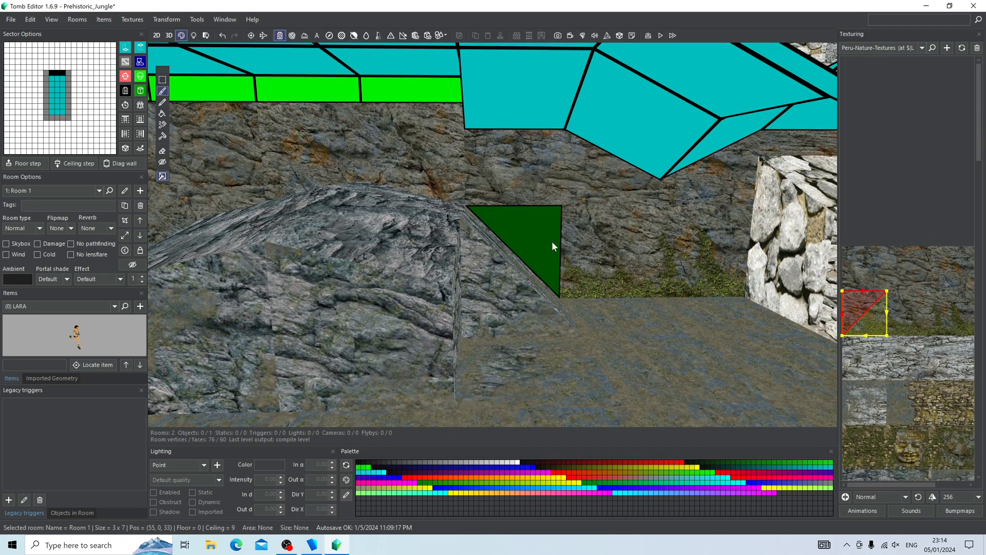
click(545, 242)
Step: Crop a mossy rock tile to a shallow strip along its upper edge and paint the first narrow face under the ceiling behind the block
mouse_move(534, 247)
right_down()
mouse_move(394, 313)
mouse_move(354, 279)
mouse_move(281, 291)
mouse_move(371, 282)
mouse_move(378, 319)
mouse_move(427, 280)
mouse_move(471, 268)
mouse_move(394, 288)
mouse_move(434, 262)
mouse_move(550, 256)
mouse_move(656, 282)
mouse_move(499, 290)
mouse_move(658, 254)
mouse_move(593, 239)
mouse_move(696, 248)
mouse_move(294, 207)
mouse_move(501, 263)
mouse_move(579, 263)
mouse_move(633, 291)
mouse_move(605, 295)
mouse_move(643, 249)
mouse_move(767, 247)
mouse_move(560, 200)
mouse_move(562, 230)
mouse_move(506, 173)
right_up()
scroll(578, 263, up, 2)
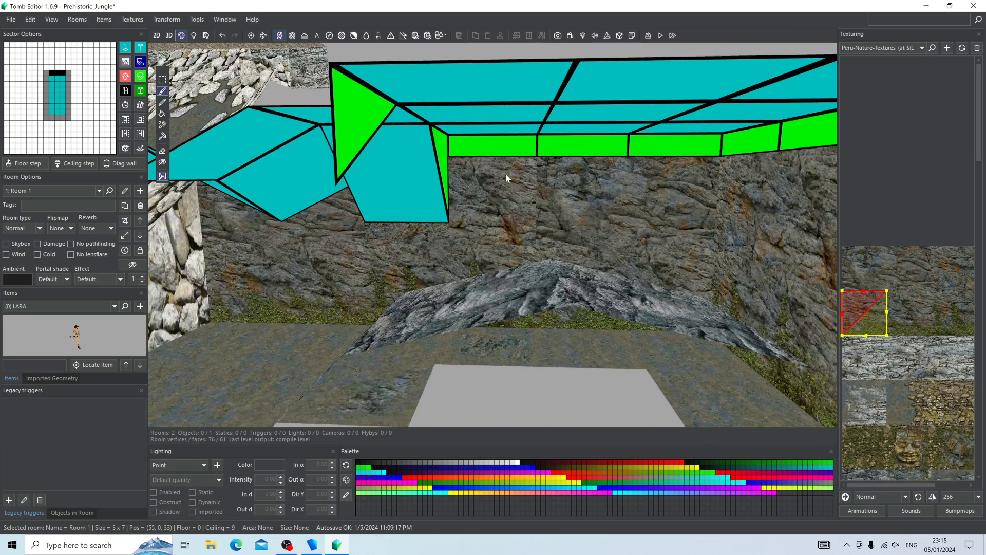
right_drag(665, 144, 623, 163)
scroll(909, 378, up, 2)
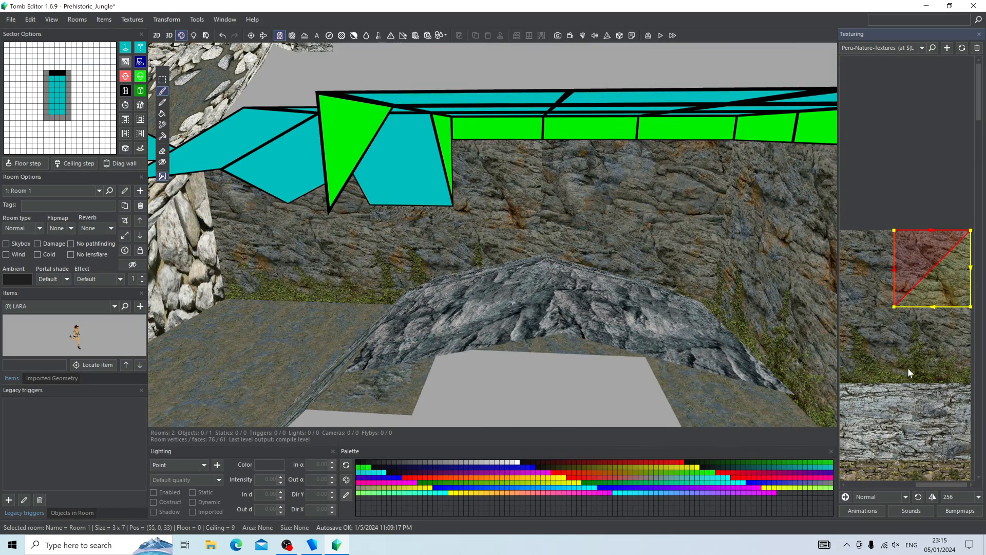
click(919, 333)
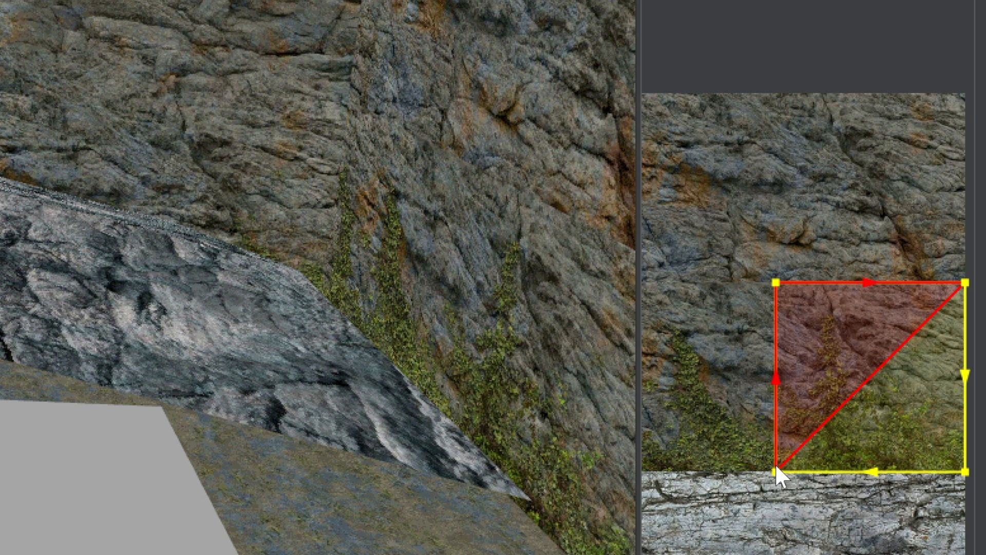
drag(777, 470, 777, 366)
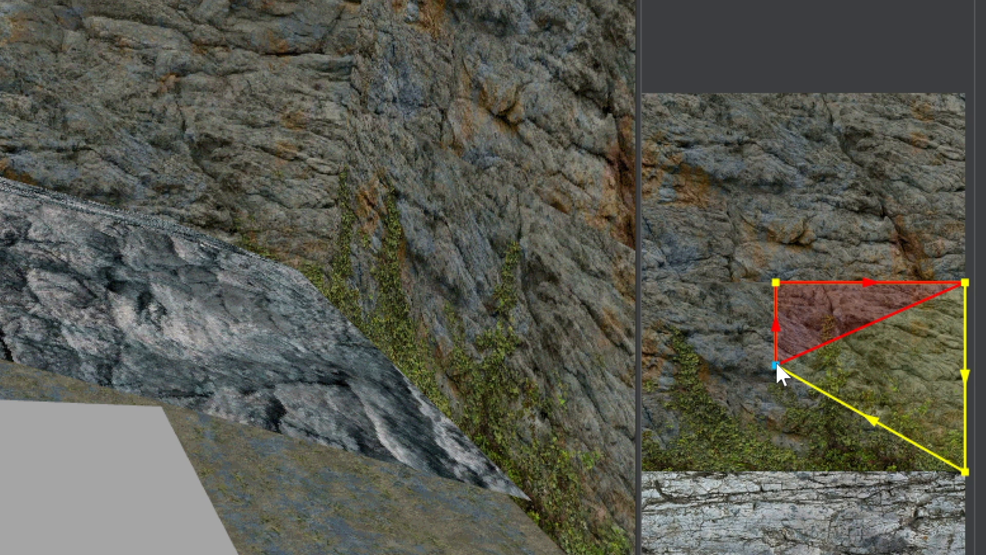
drag(965, 470, 975, 360)
drag(776, 365, 776, 354)
mouse_move(965, 350)
mouse_down()
mouse_move(967, 332)
mouse_move(965, 341)
mouse_up()
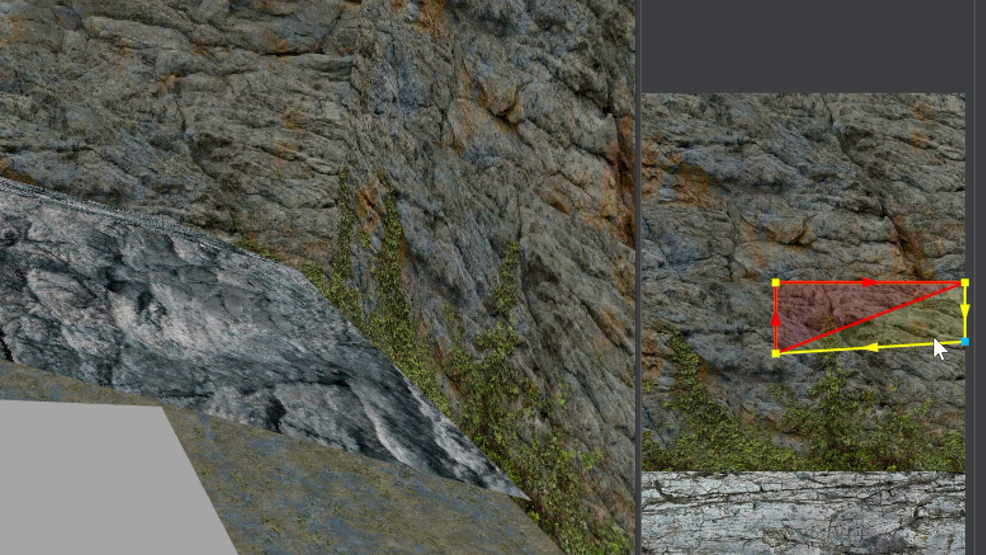
drag(778, 353, 778, 342)
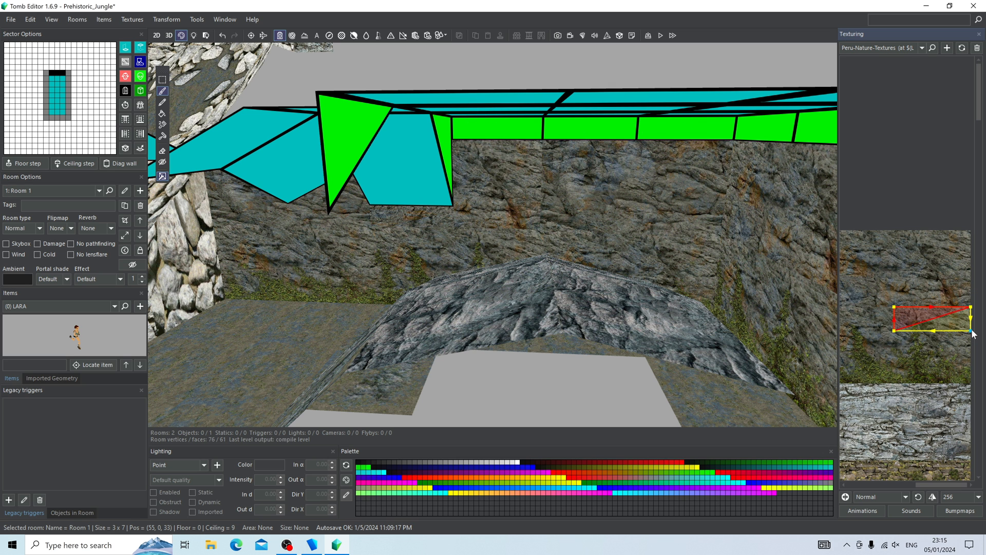
drag(971, 331, 973, 327)
drag(894, 330, 895, 325)
click(498, 129)
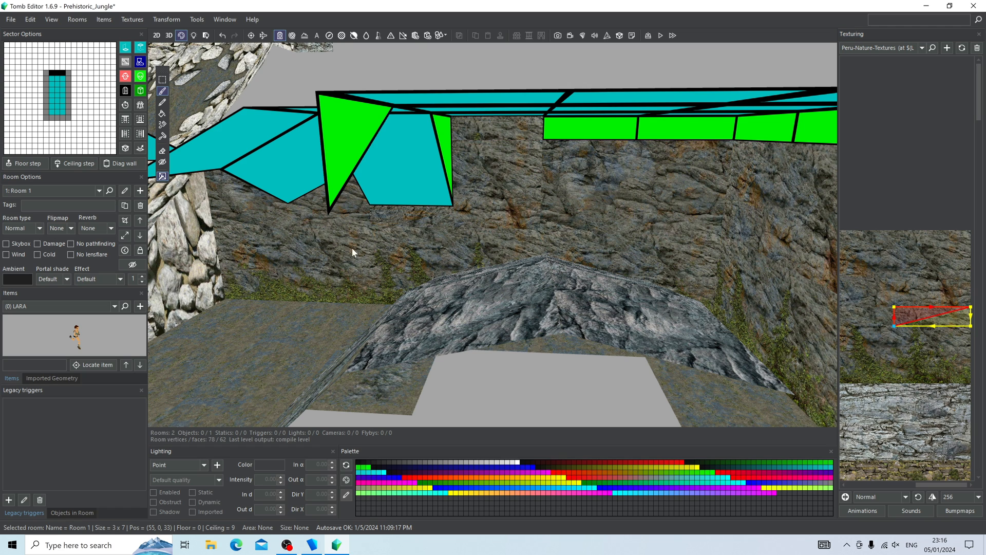
Step: Crop the next mossy rock tile to a matching upper strip and paint the second narrow face behind the block
middle_drag(353, 248, 405, 256)
scroll(420, 233, up, 2)
right_drag(429, 215, 534, 228)
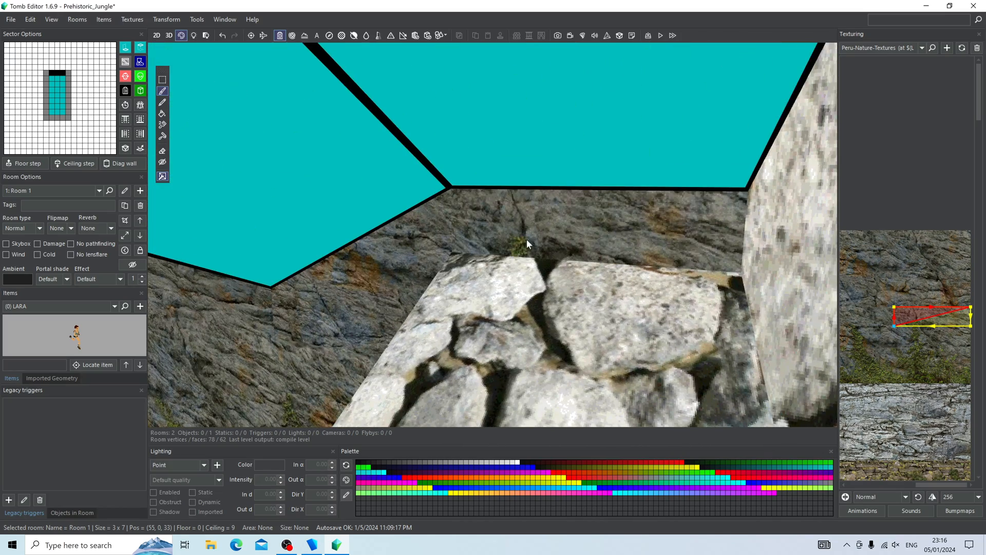
right_drag(313, 352, 532, 330)
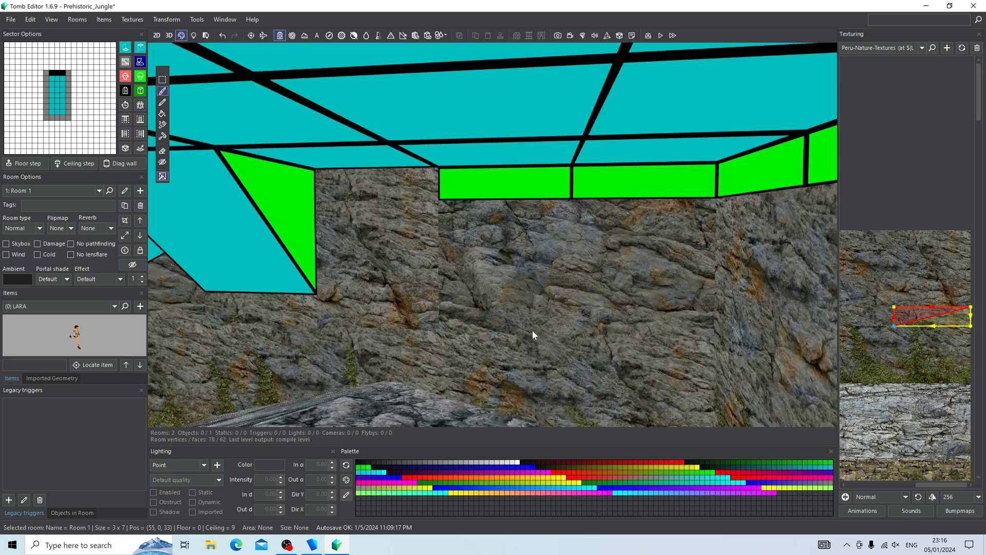
drag(865, 388, 865, 320)
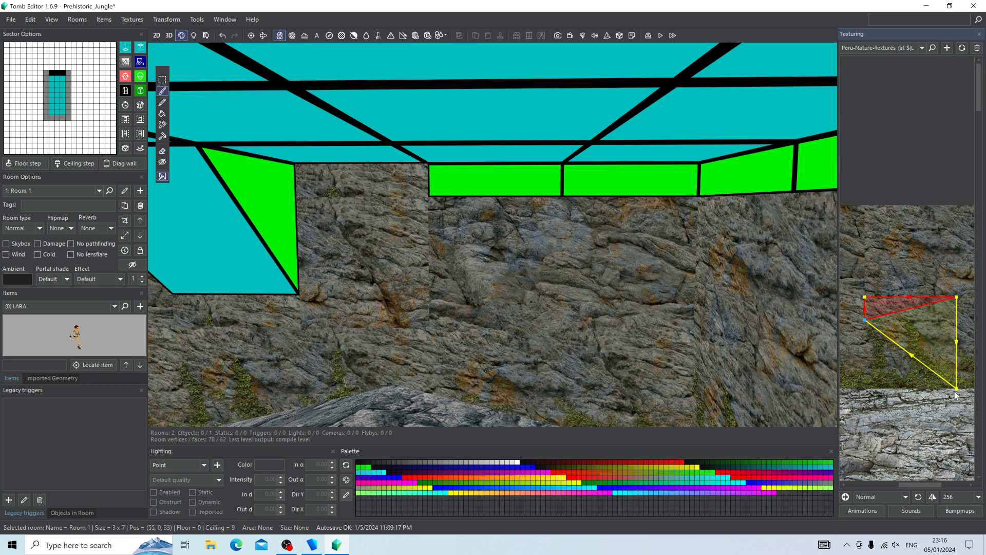
drag(956, 389, 958, 323)
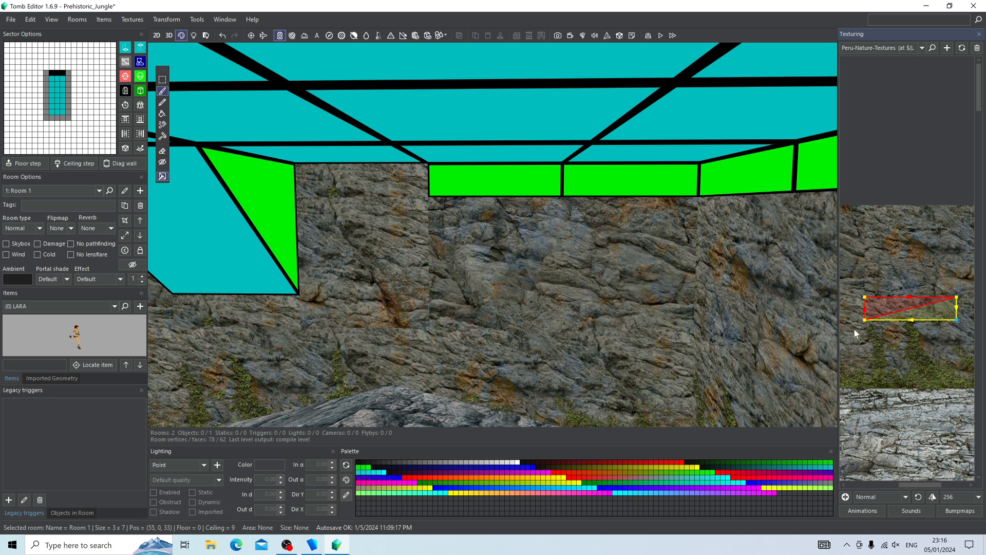
click(488, 180)
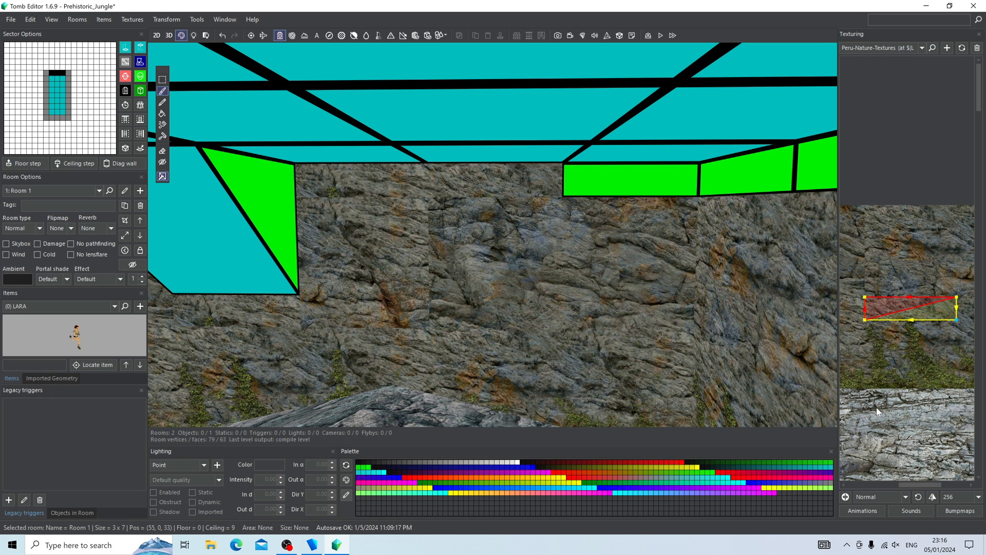
Step: Crop the following rock tile to the same shallow strip and paint the third narrow face behind the block
drag(926, 485, 909, 485)
drag(861, 343, 861, 336)
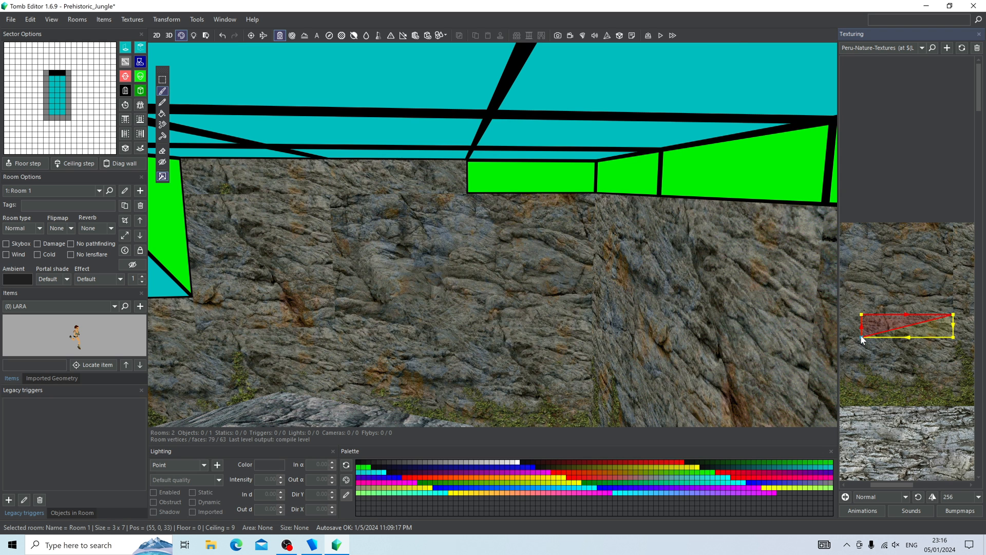
click(494, 188)
right_drag(371, 256, 519, 277)
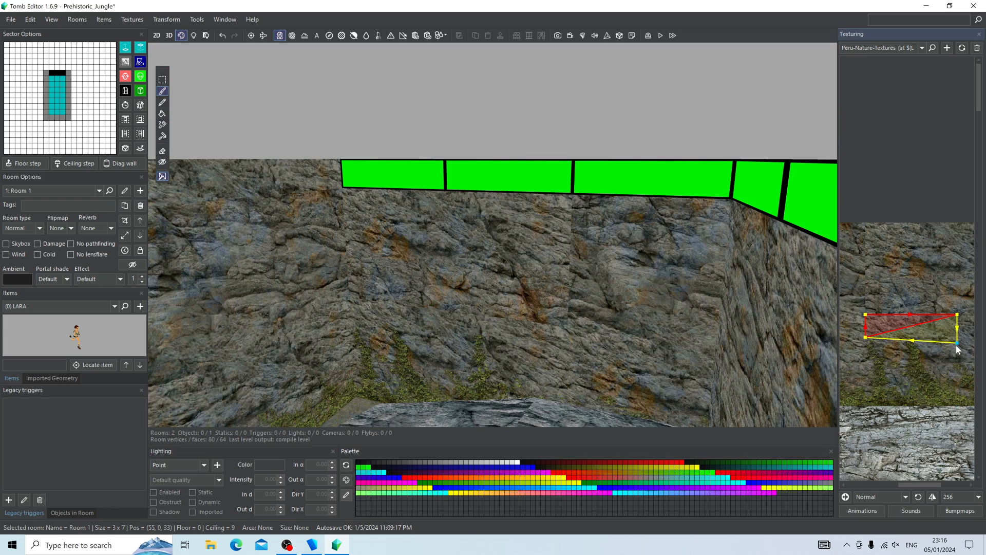
Step: Crop the following rock tiles to the same shallow strip and paint the next two narrow faces under the ceiling
drag(957, 339, 958, 337)
click(410, 165)
right_drag(410, 166, 551, 234)
right_drag(551, 229, 570, 229)
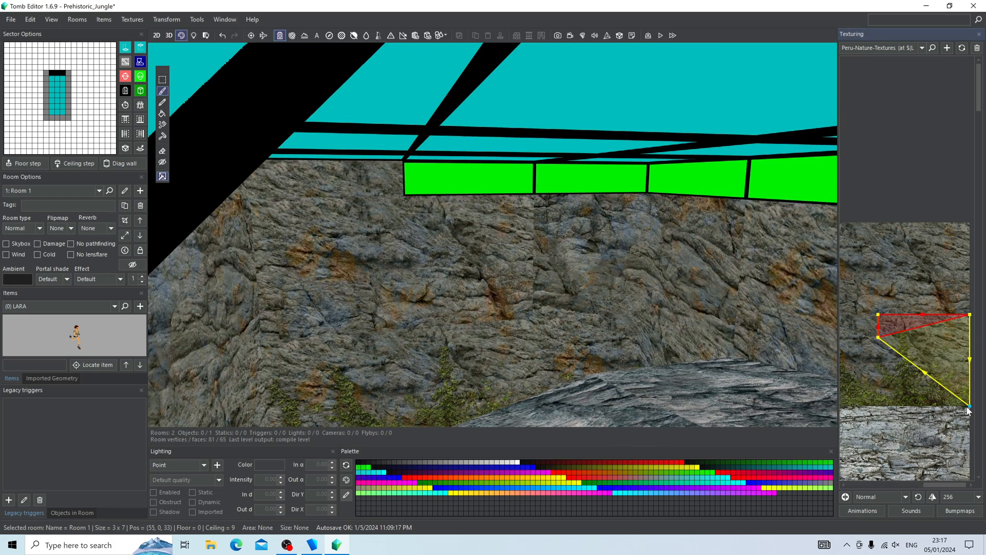
drag(969, 406, 968, 339)
click(460, 185)
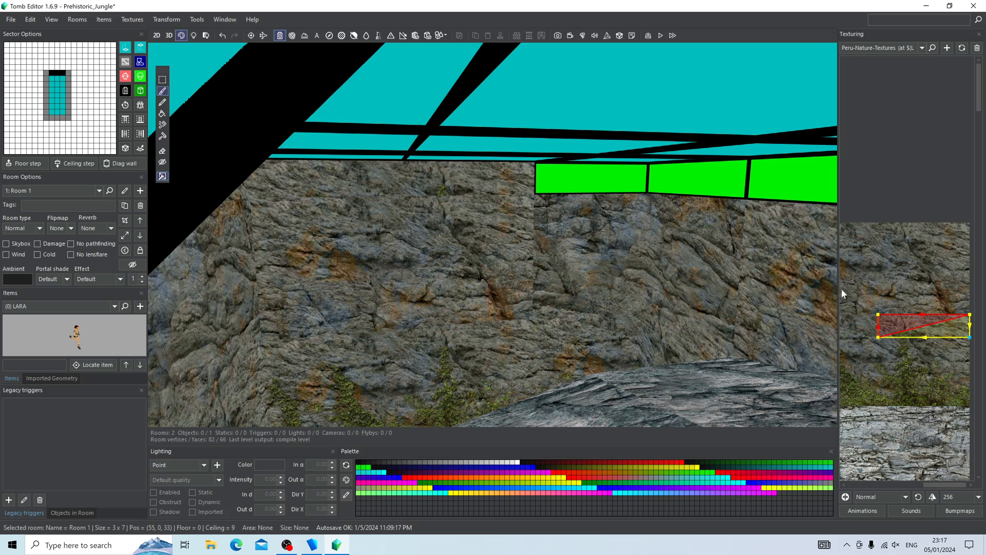
Step: Sample the strip texture from a painted face and paint the remaining narrow faces under the ceiling with matching rock strips
right_drag(750, 294, 615, 328)
right_drag(492, 307, 514, 276)
key(alt)
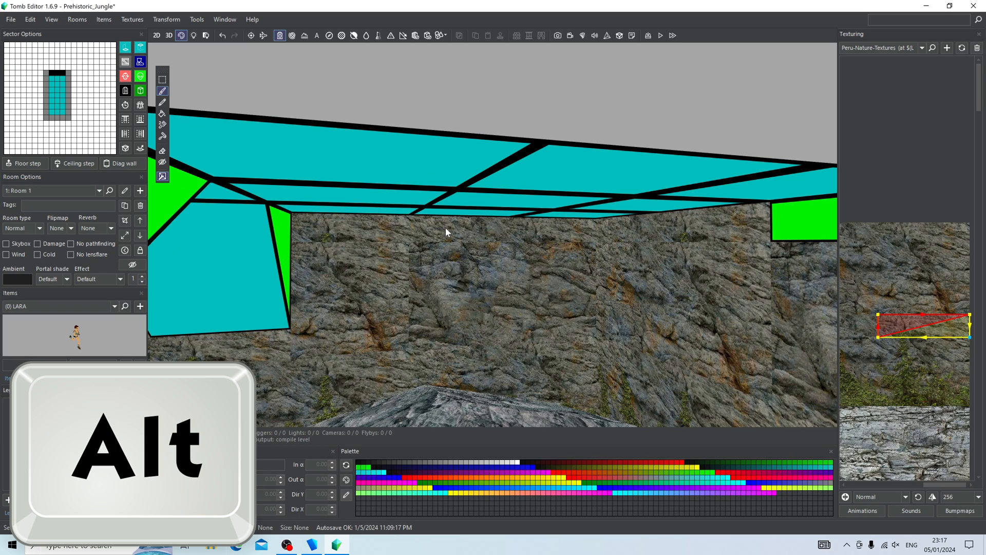
alt+click(442, 224)
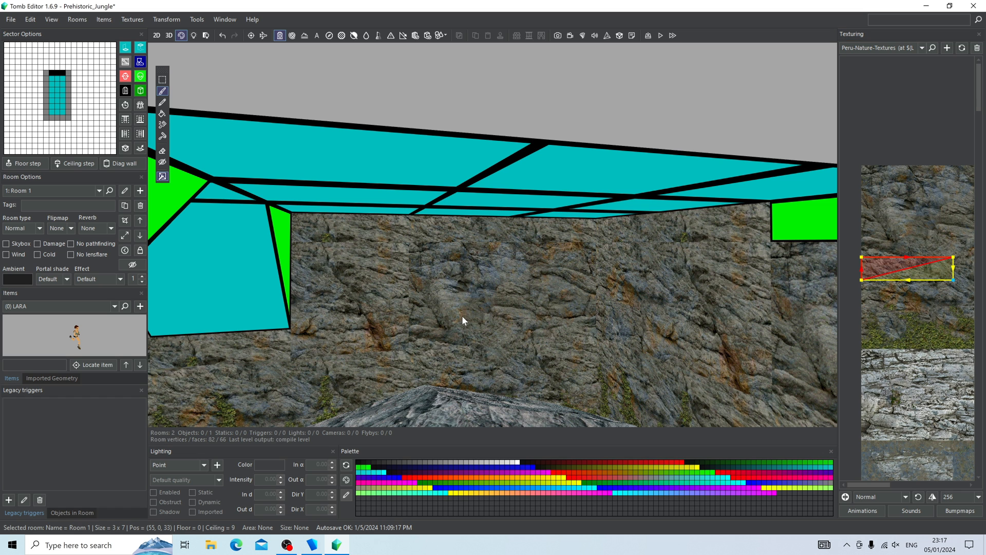
right_drag(461, 237, 662, 208)
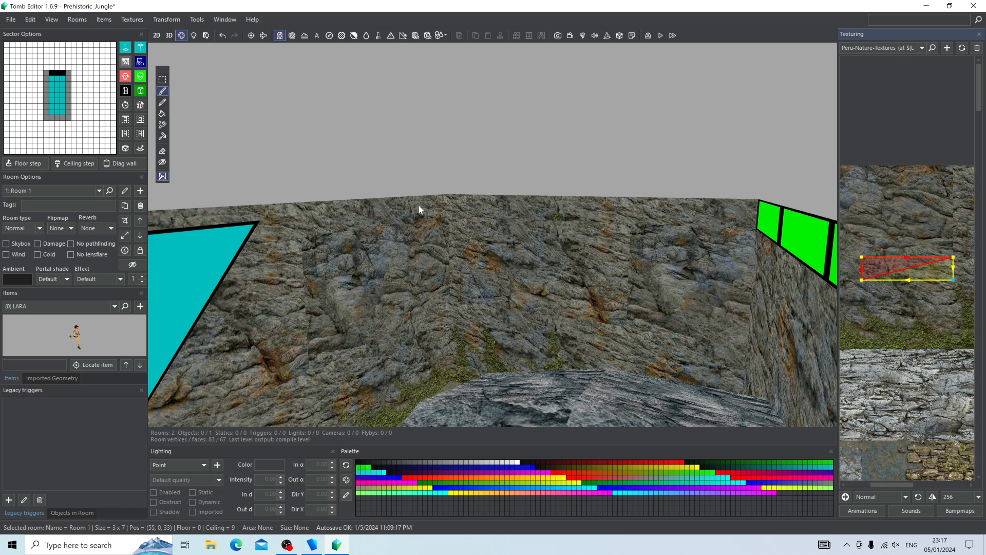
right_drag(418, 204, 565, 211)
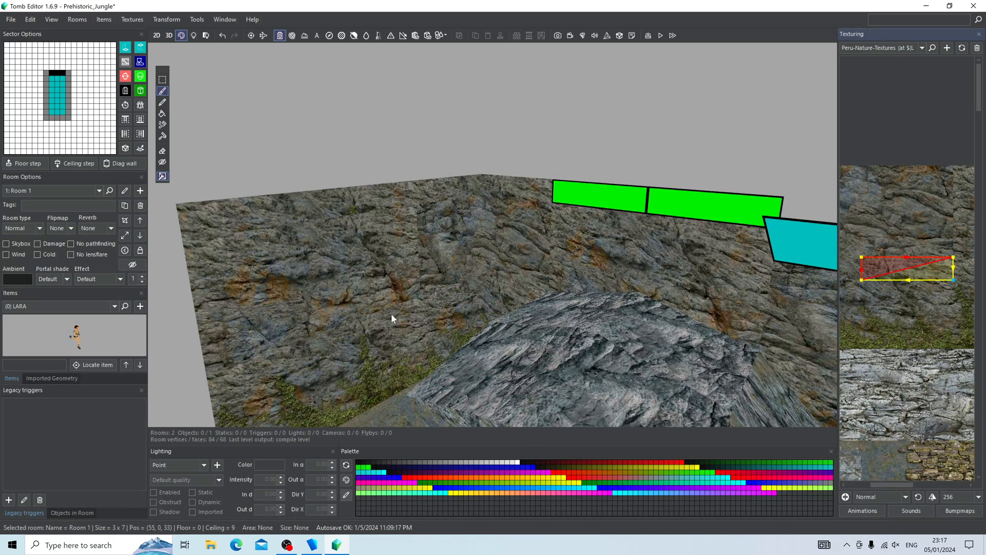
click(640, 202)
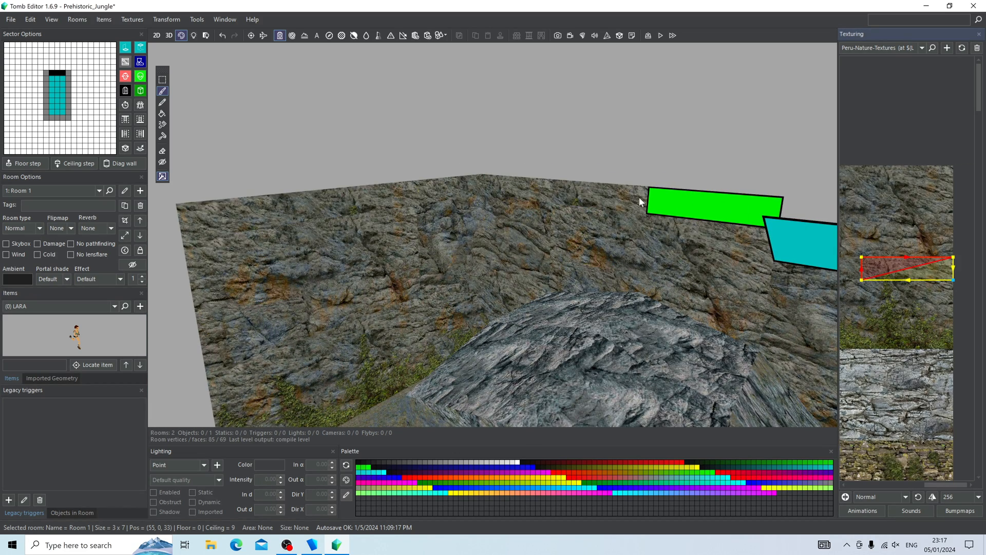
click(676, 196)
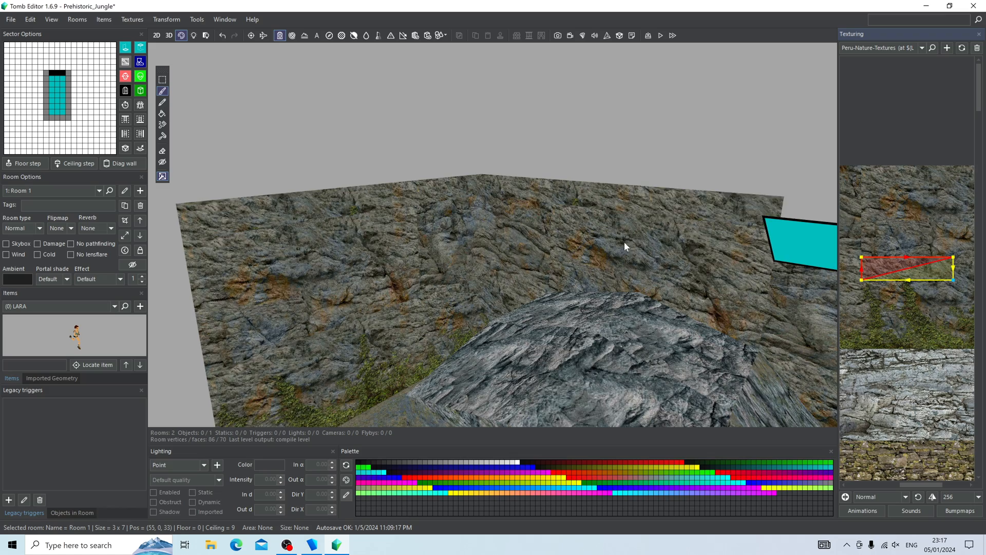
Step: Repaint the upright wall face between the ceiling slopes with a full rock tile and texture the ceiling with ground and brick tiles
right_drag(625, 241, 819, 229)
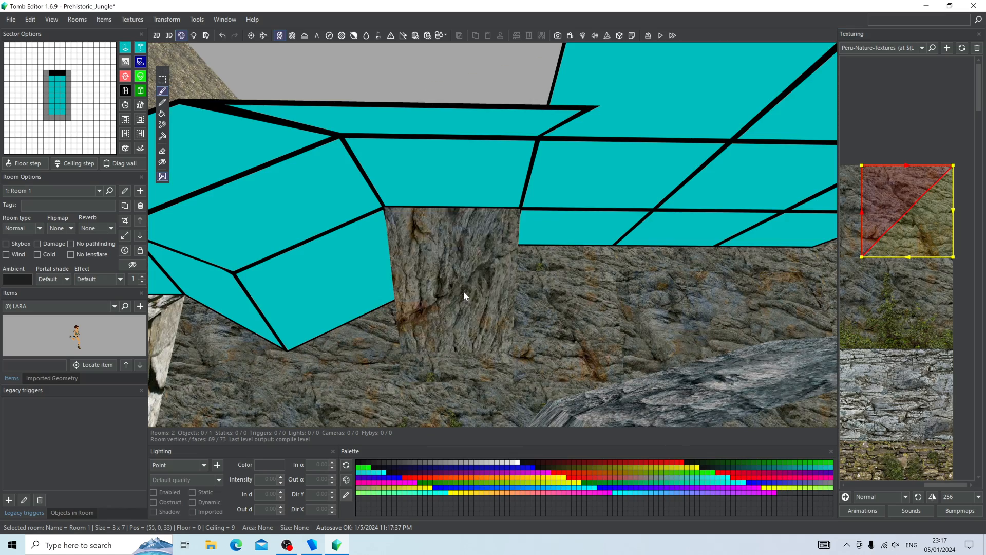
click(464, 291)
right_drag(384, 301, 520, 296)
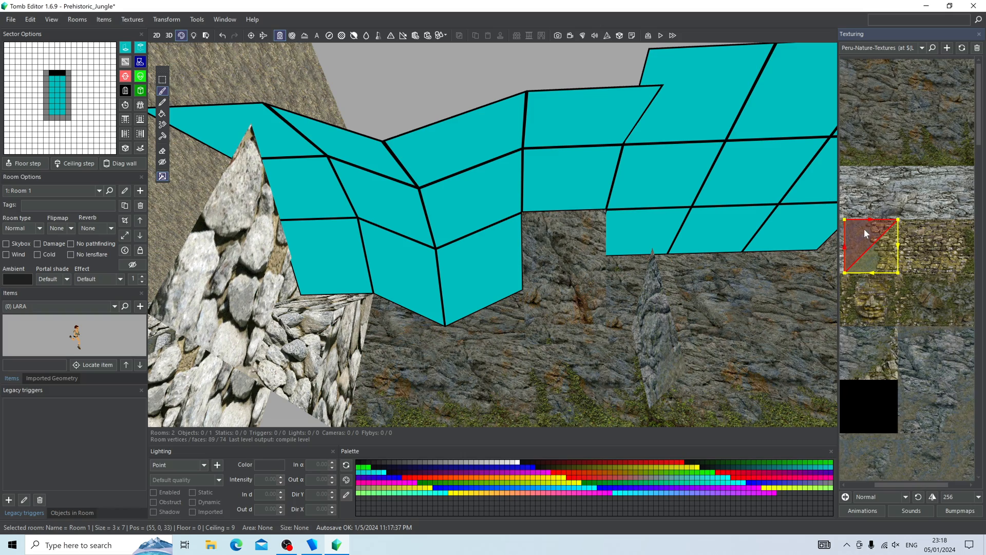
right_drag(368, 139, 327, 368)
right_drag(621, 273, 657, 249)
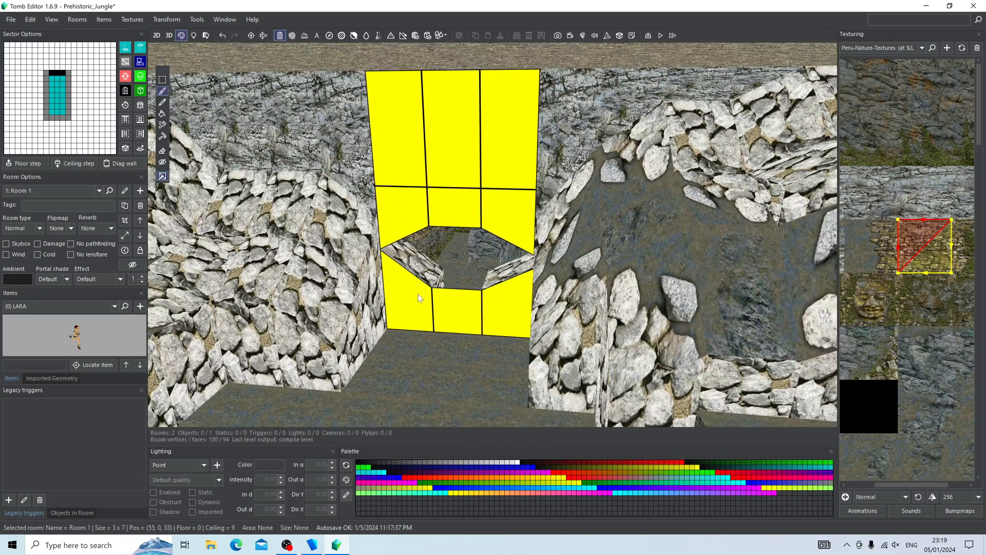
Step: Check the untextured wall around the passage opening and make Waterfall Cave the active room
right_drag(517, 268, 332, 290)
scroll(332, 289, down, 3)
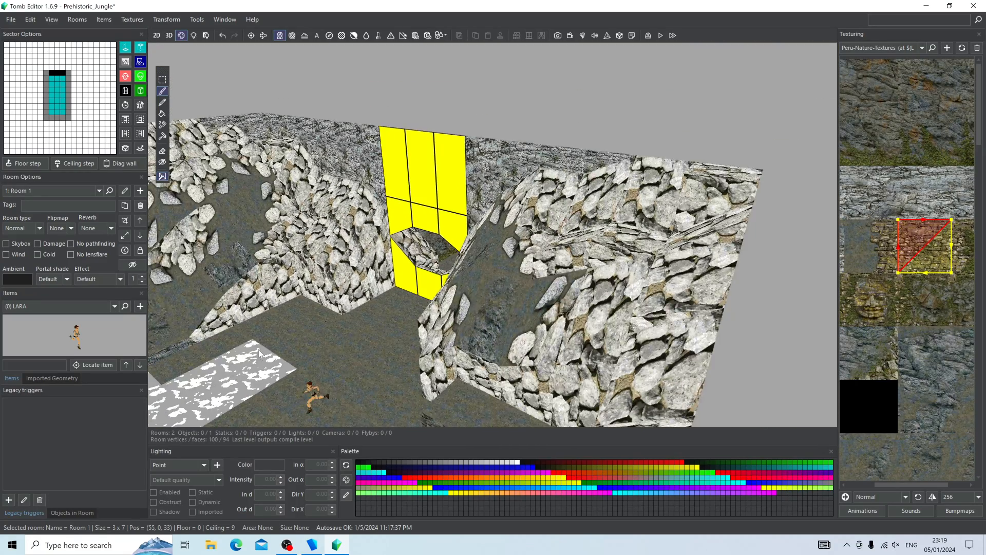
right_drag(430, 283, 496, 250)
right_drag(362, 335, 634, 258)
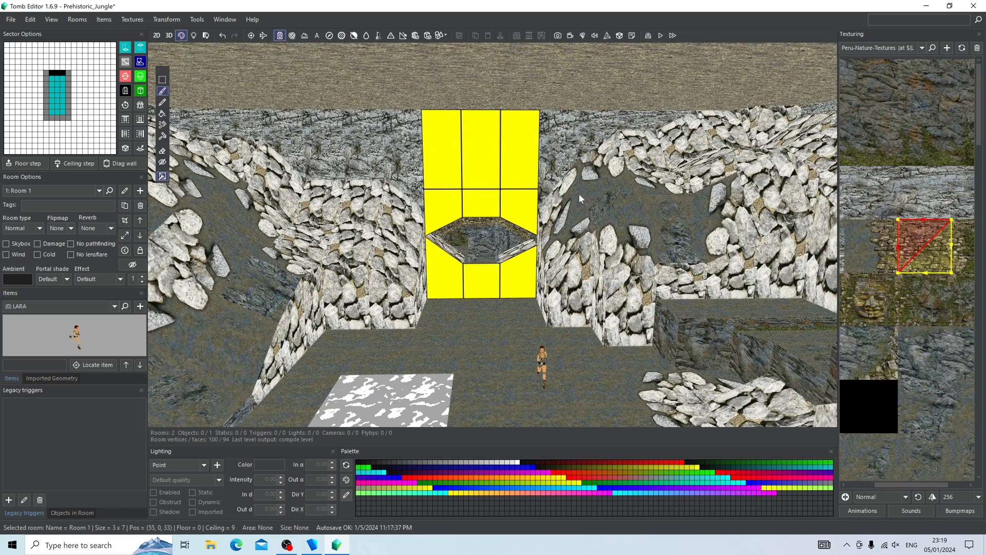
right_drag(579, 194, 88, 181)
click(82, 191)
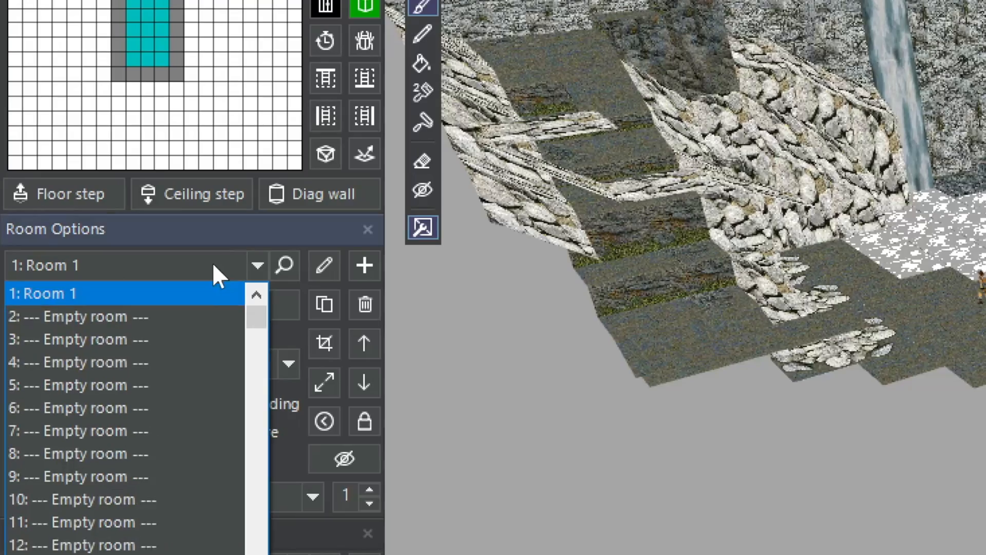
scroll(216, 288, up, 1)
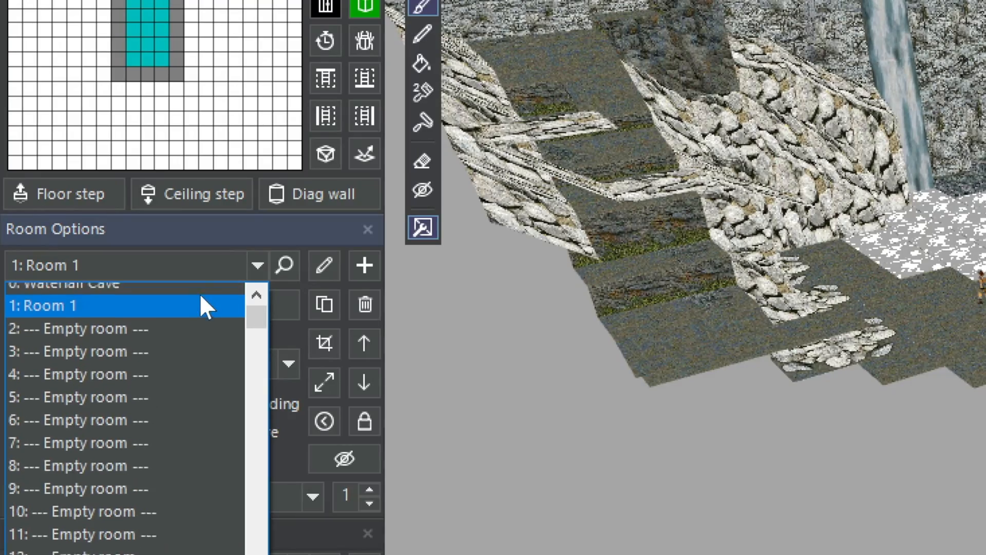
click(49, 296)
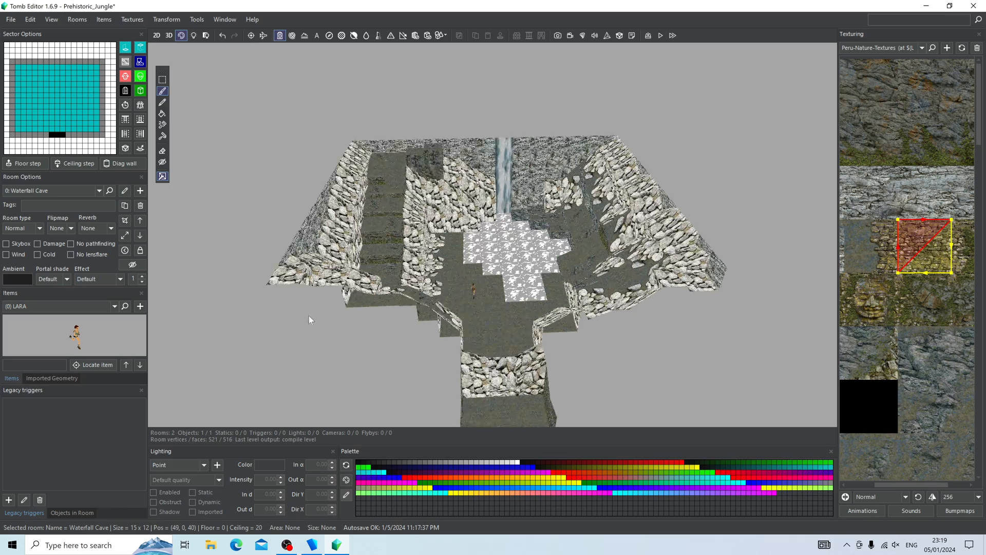
Step: Sample the grey rock texture from the adjacent upper wall and paint all the faces above the passage opening with it
right_drag(310, 316, 736, 284)
middle_drag(551, 179, 543, 234)
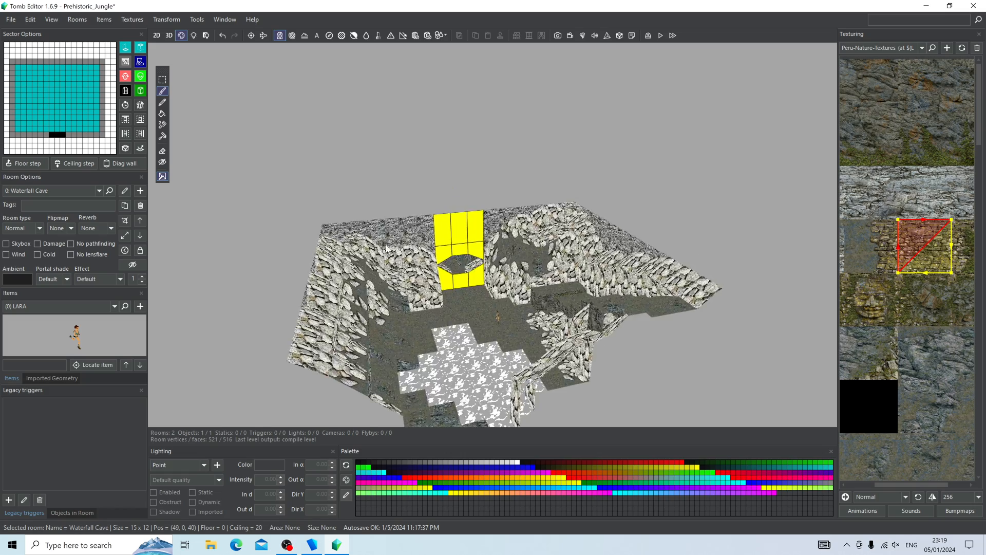
scroll(380, 248, up, 5)
right_drag(372, 251, 519, 199)
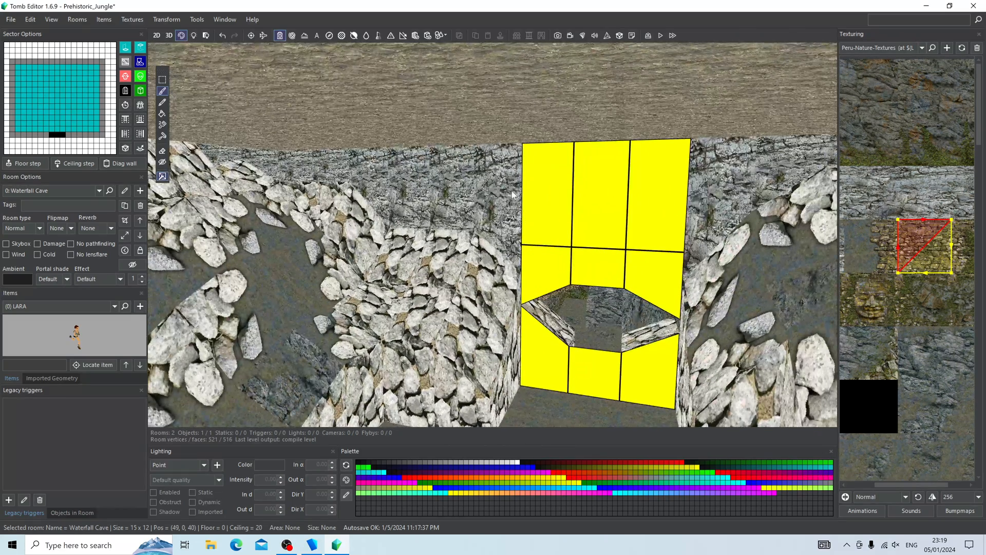
key(alt)
alt+click(501, 174)
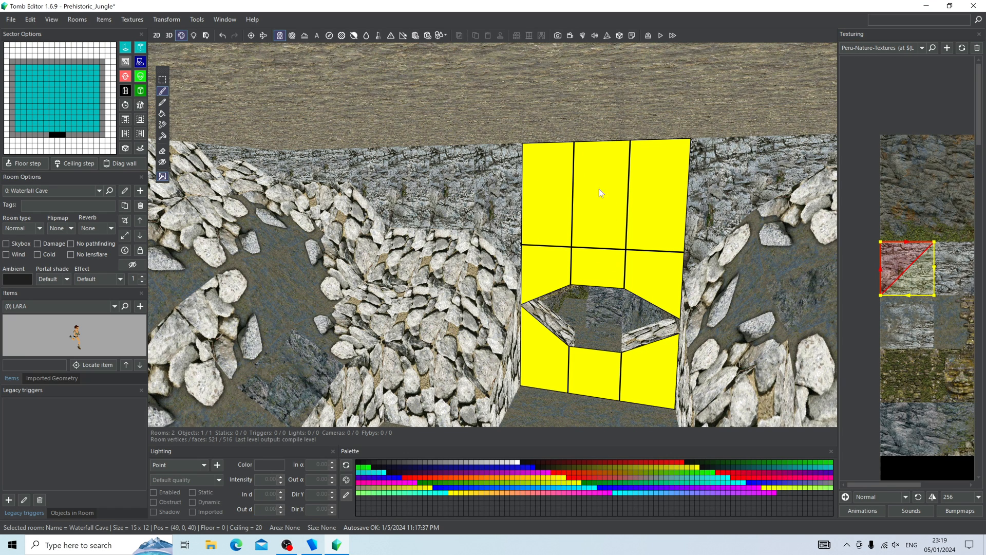
click(541, 193)
click(588, 202)
click(636, 220)
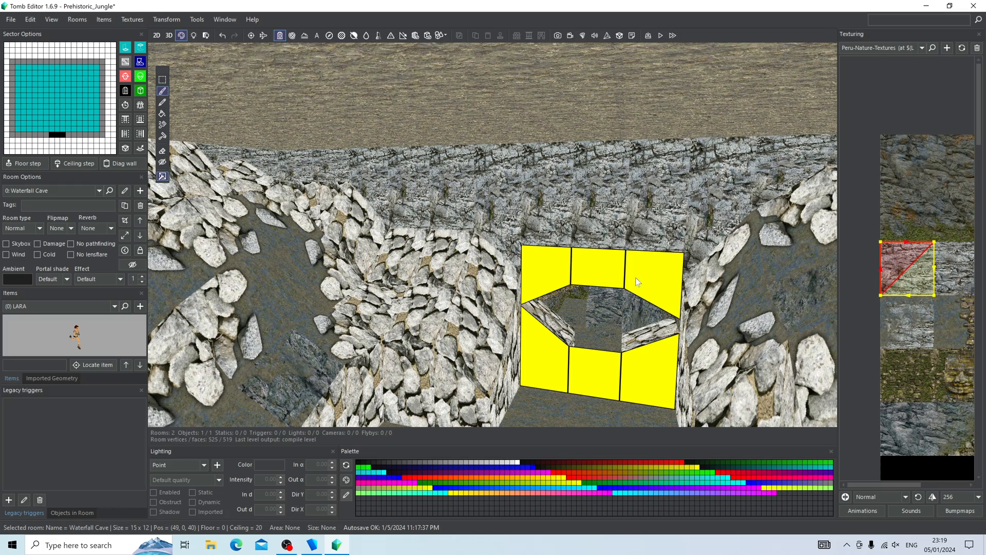
click(636, 278)
right_drag(636, 277, 510, 251)
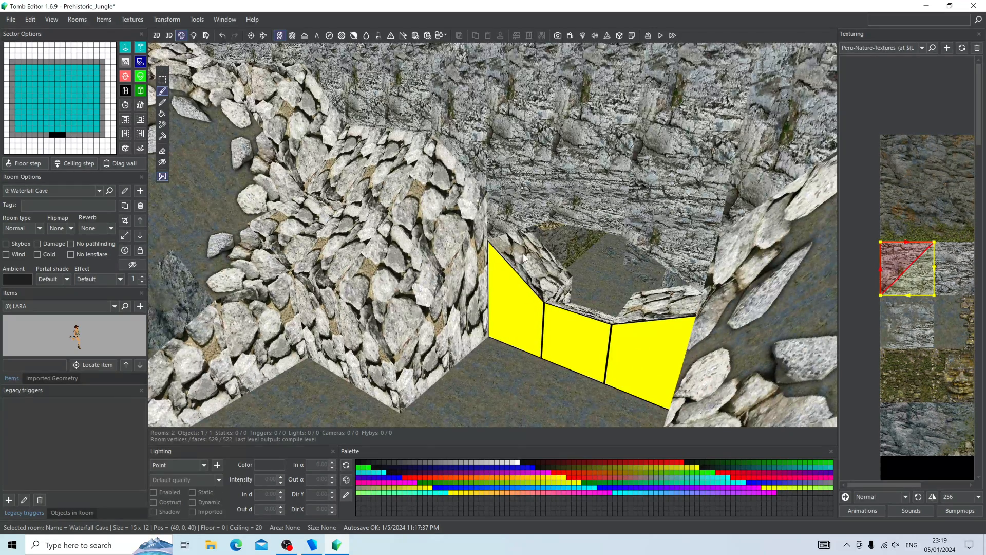
Step: Sample the boulder texture from the neighbouring wall and paint the three faces below the passage opening with boulder tiles
alt+click(428, 216)
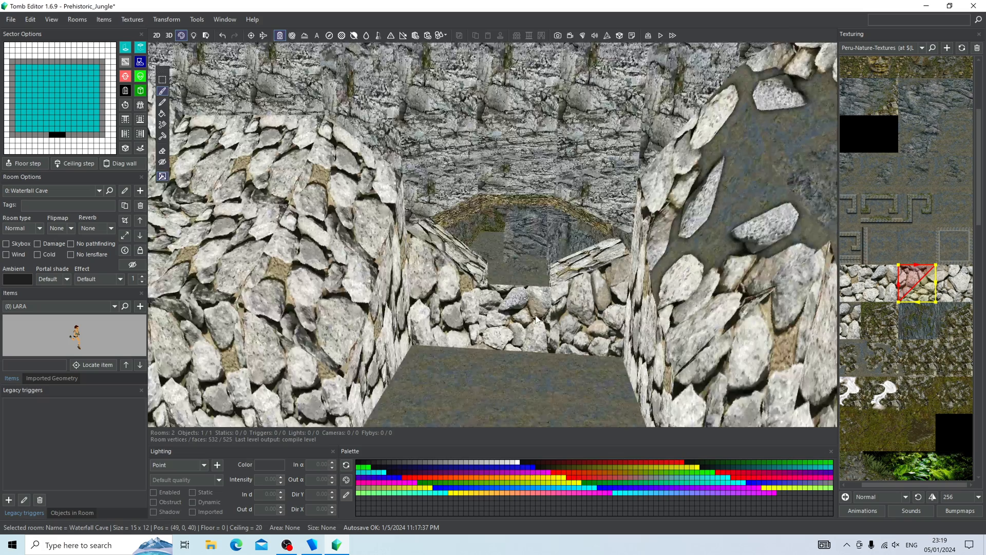
scroll(531, 322, down, 3)
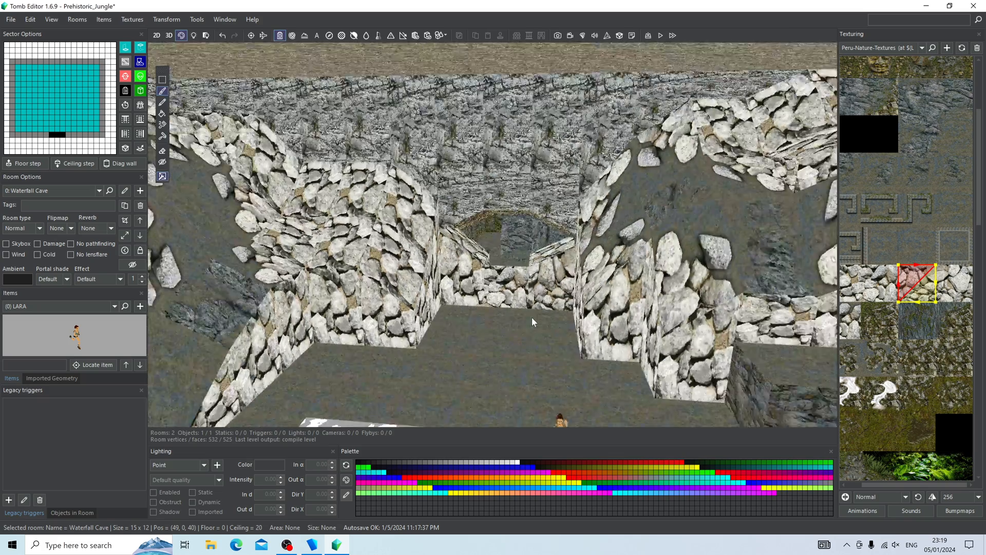
scroll(530, 320, down, 5)
right_drag(556, 298, 347, 327)
right_drag(467, 306, 341, 196)
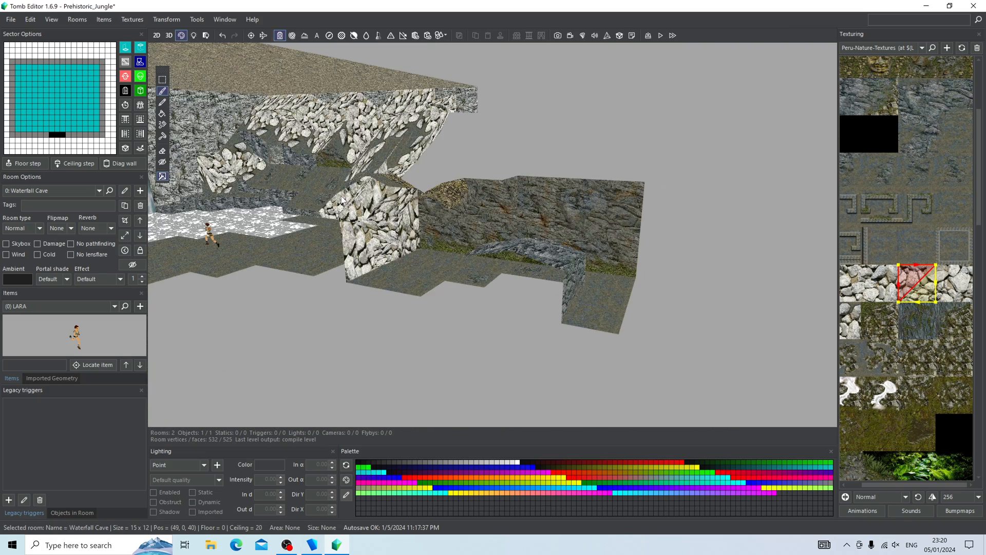
Step: Make Room 1 the active room and view it together with the adjoining cave
click(26, 190)
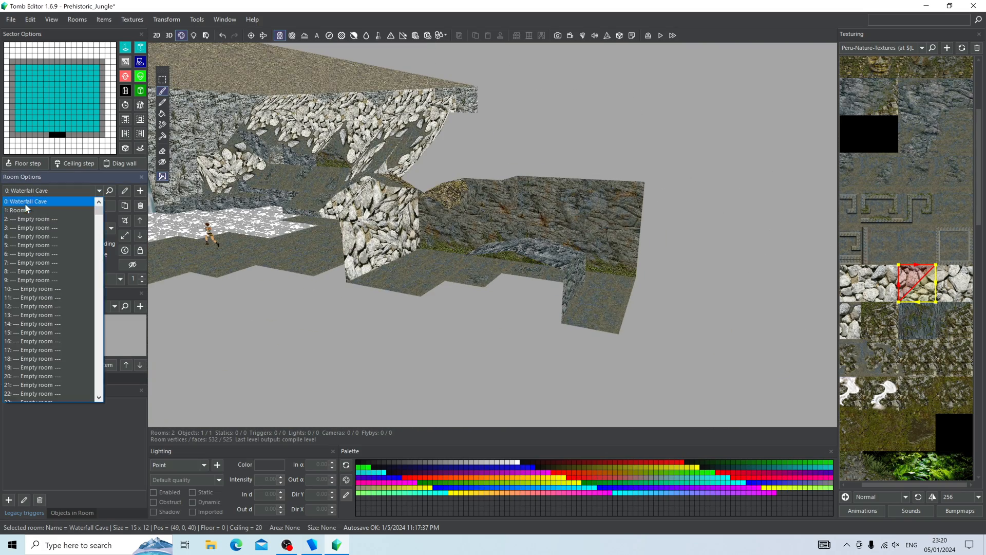
click(26, 210)
right_drag(284, 266, 483, 207)
middle_drag(319, 286, 421, 323)
right_drag(414, 343, 567, 307)
Step: Save the level, build it and launch it for play-testing
click(10, 19)
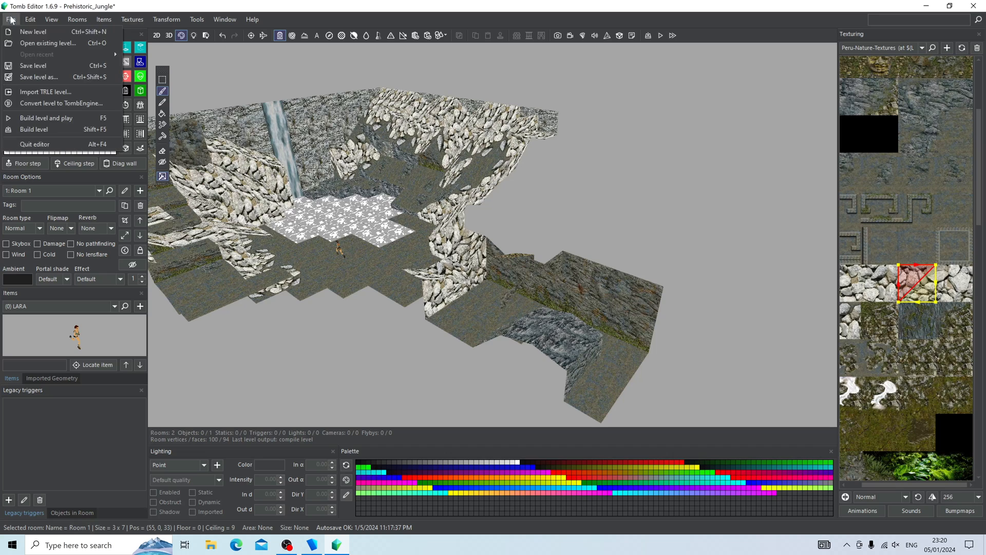
click(44, 67)
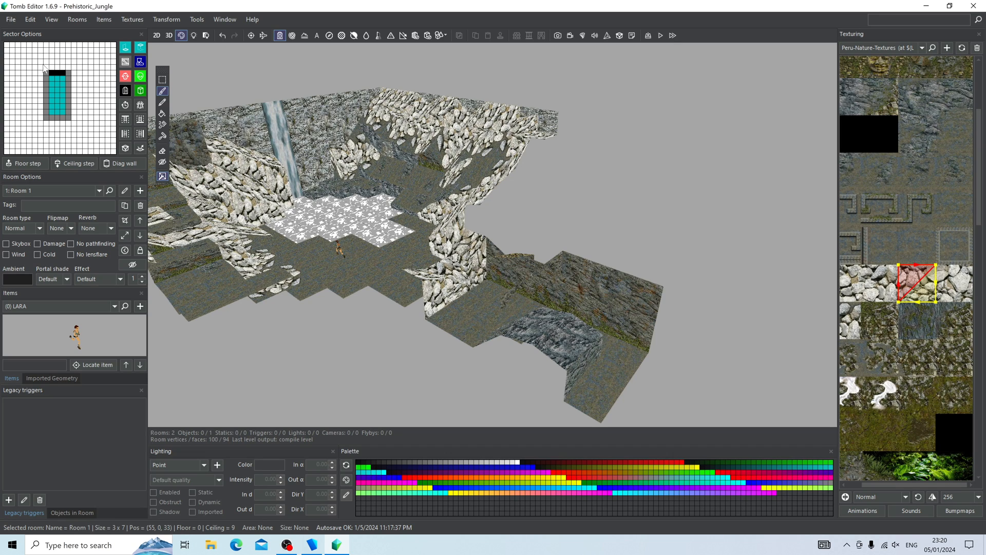
click(671, 37)
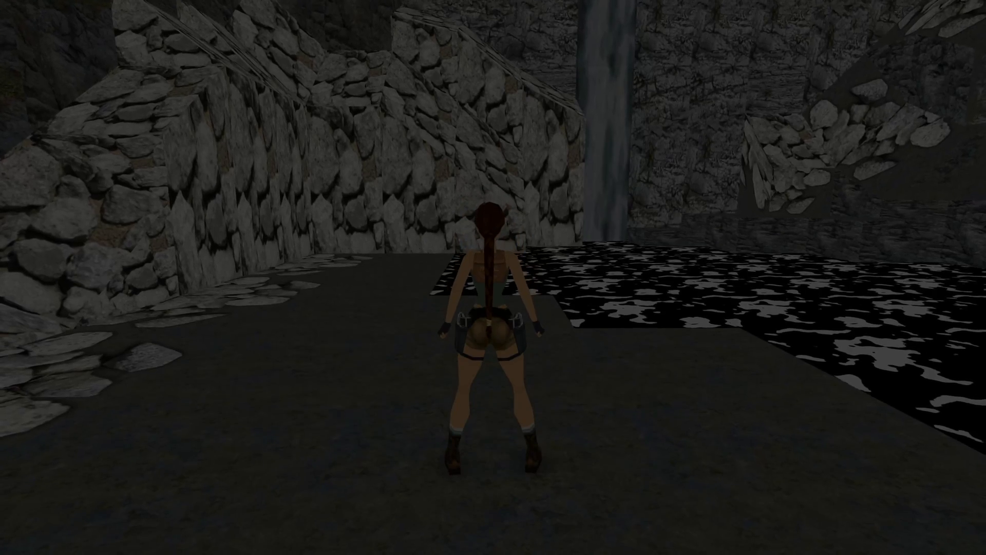
Step: Test the level by looking around the cave, running to the opening, climbing through it and entering the passage
key(Left)
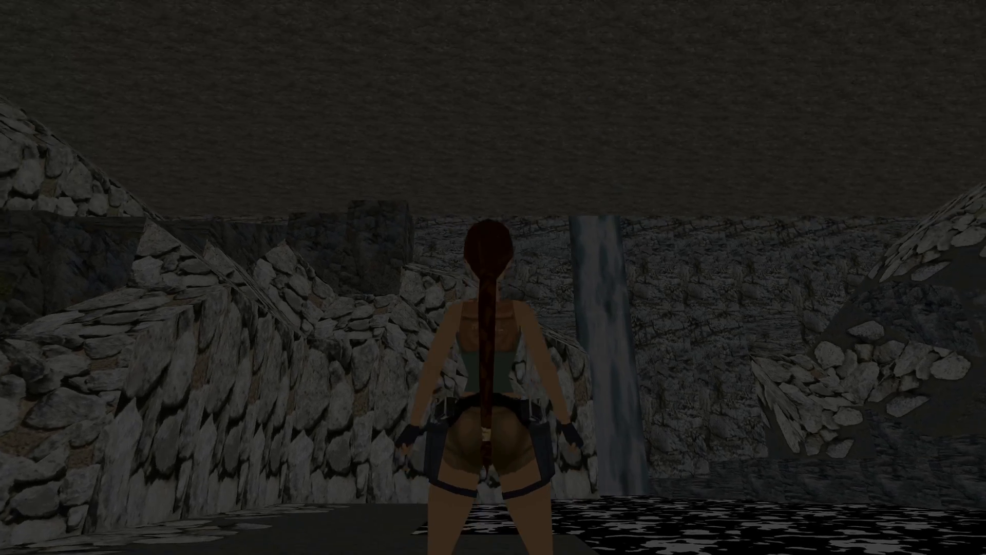
key(Right)
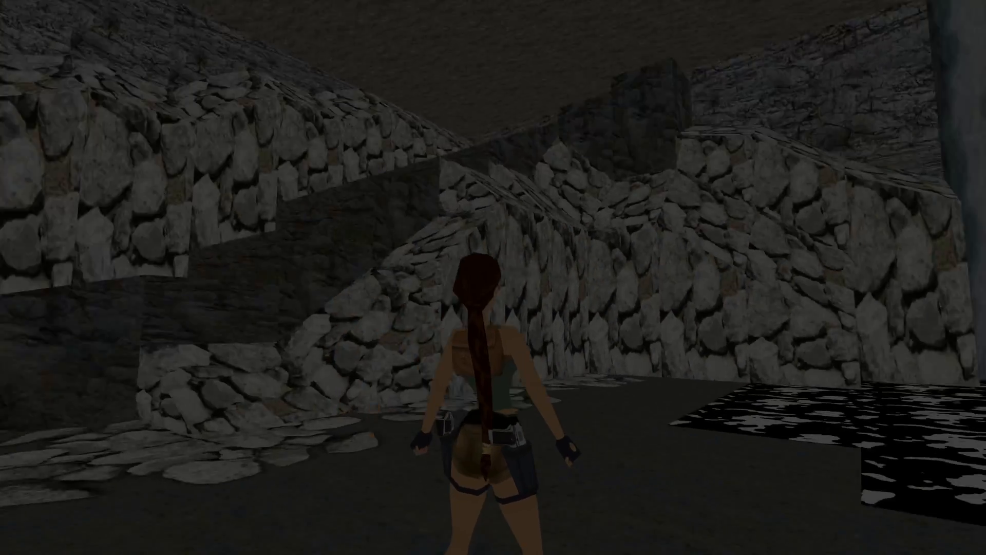
key(Right)
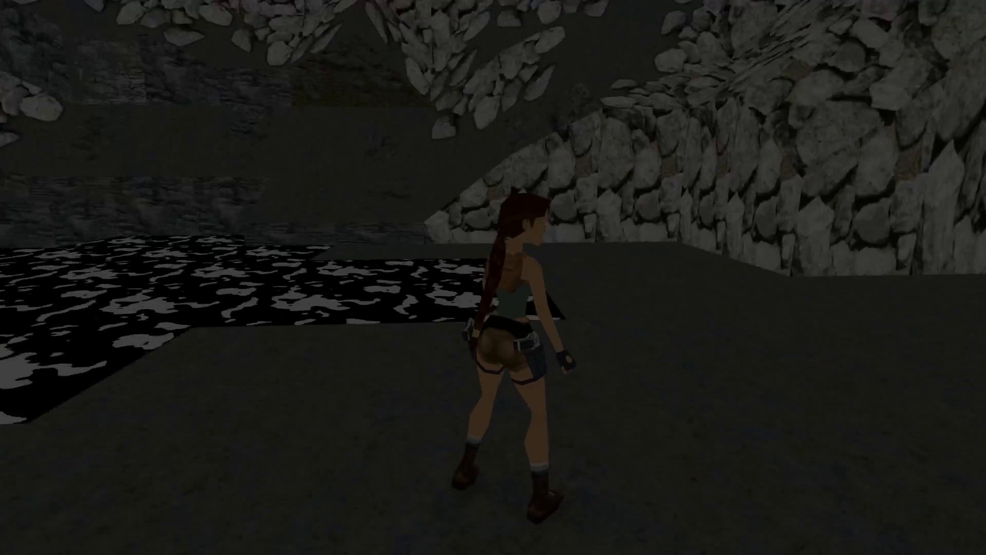
key(Up)
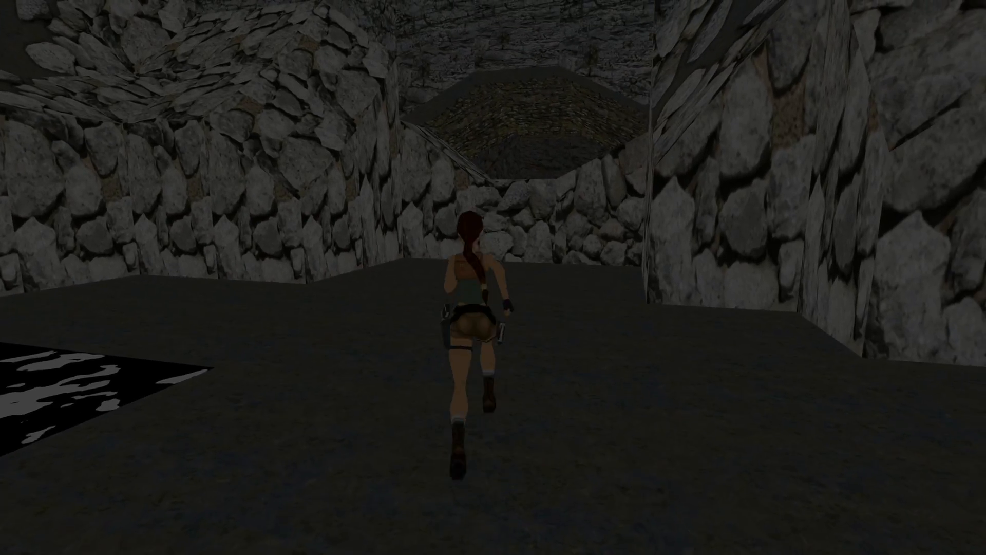
key(Up)
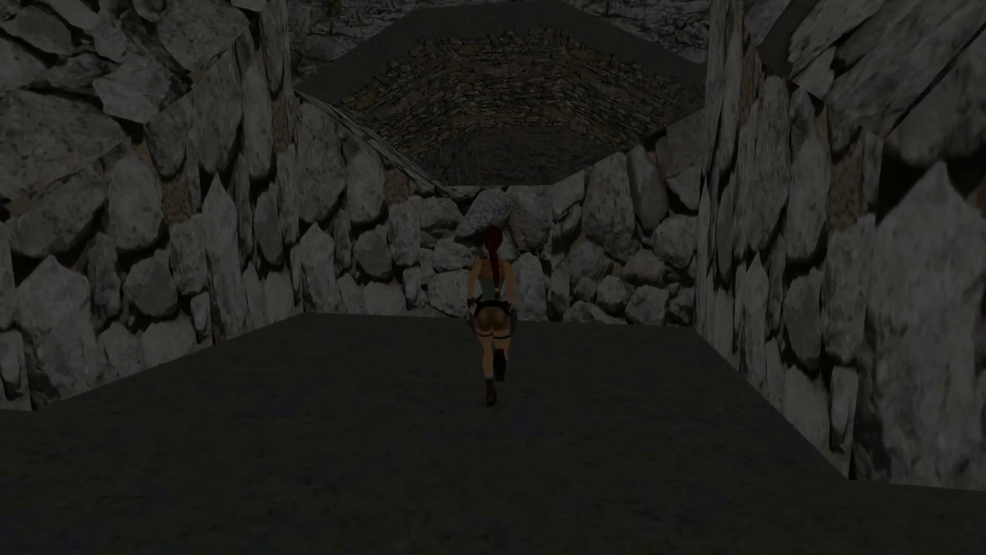
key(ctrl+Up)
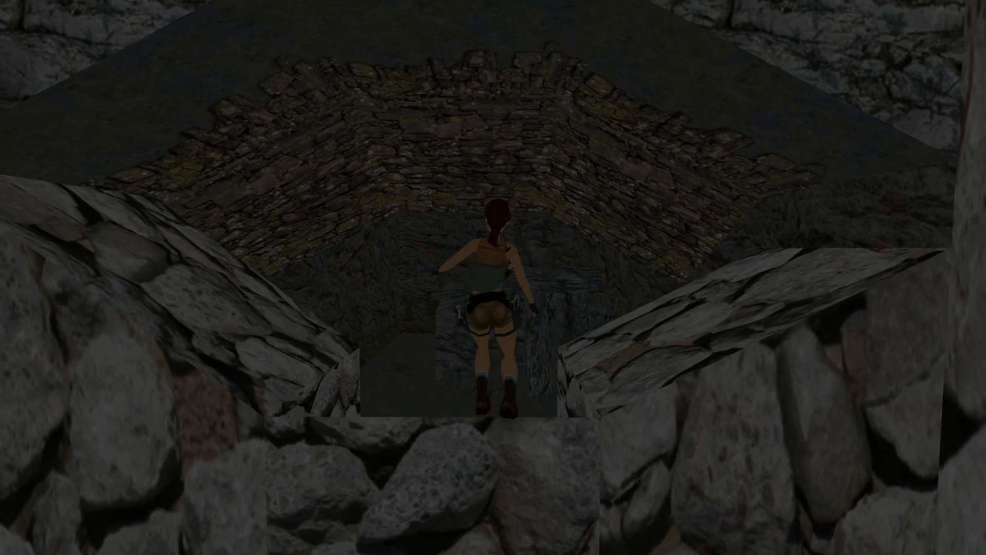
key(Up)
key(Up)
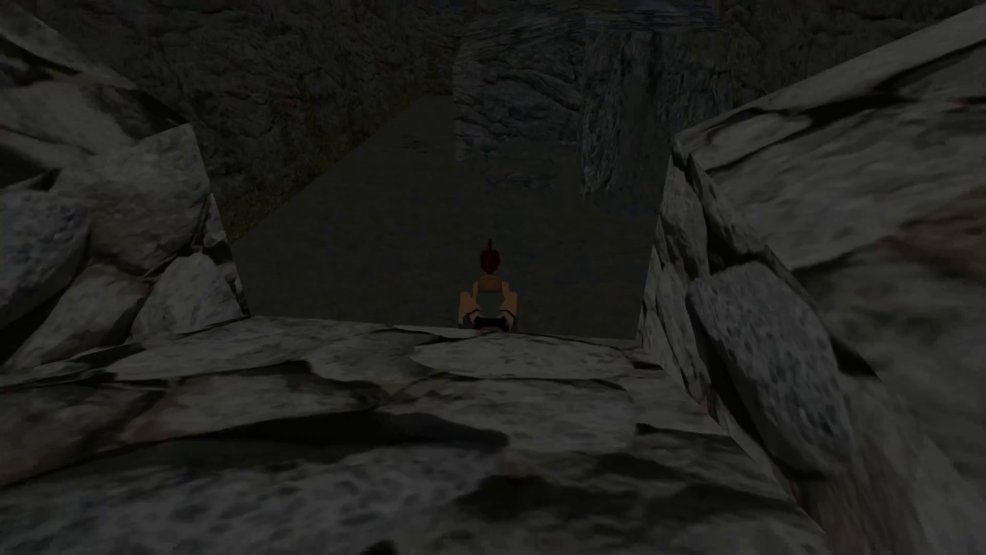
Step: Test the tunnel by dropping into it, turning around inside and climbing back out into the cave
key(Up)
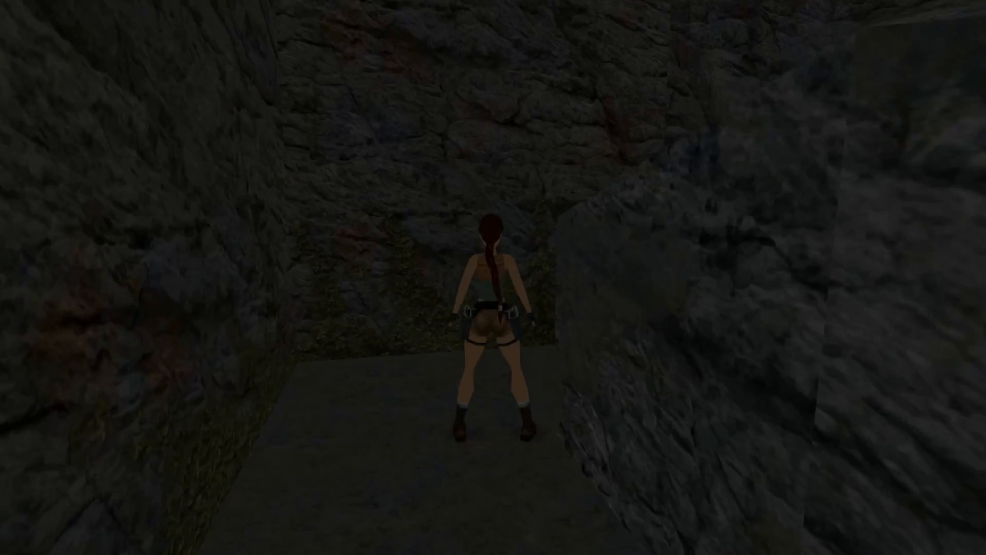
key(Insert)
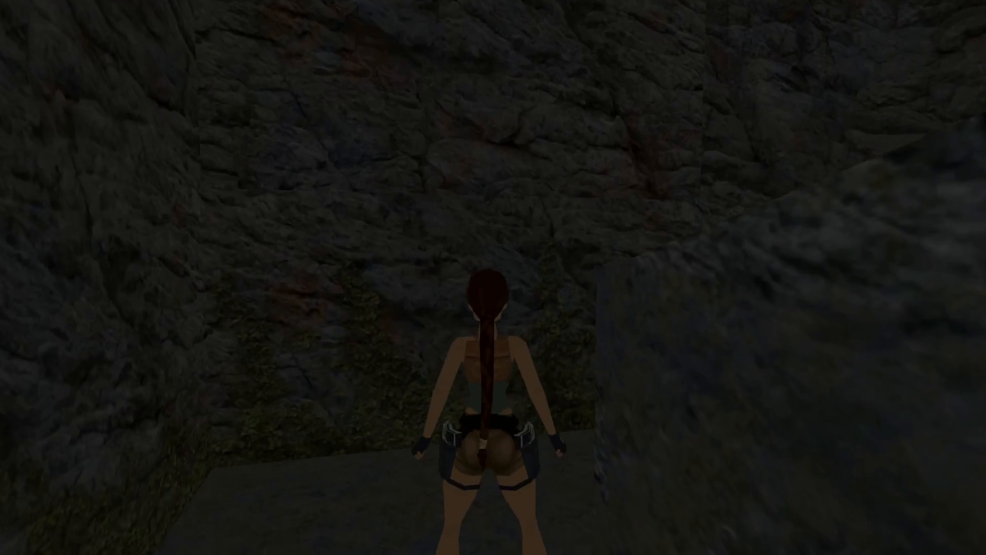
key(Left)
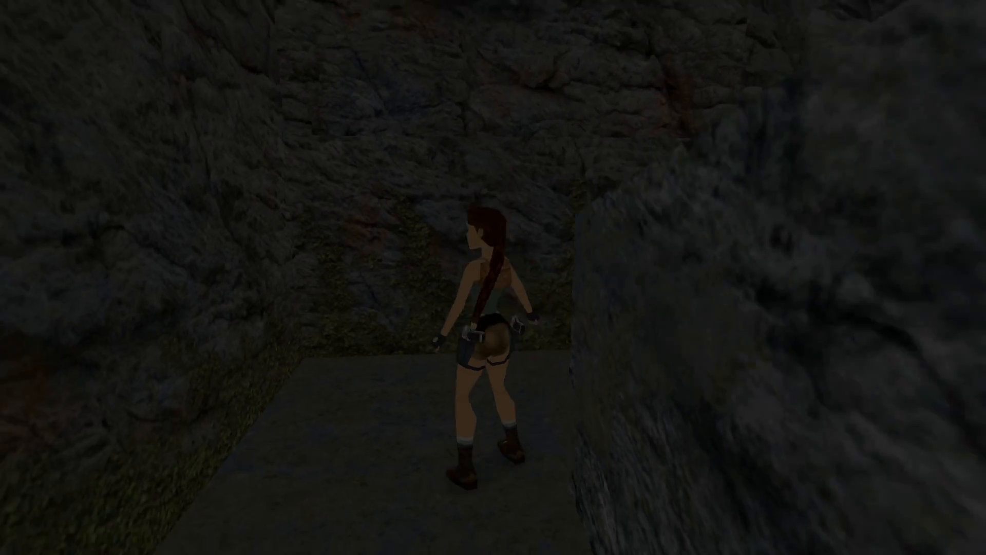
key(Up)
key(Up)
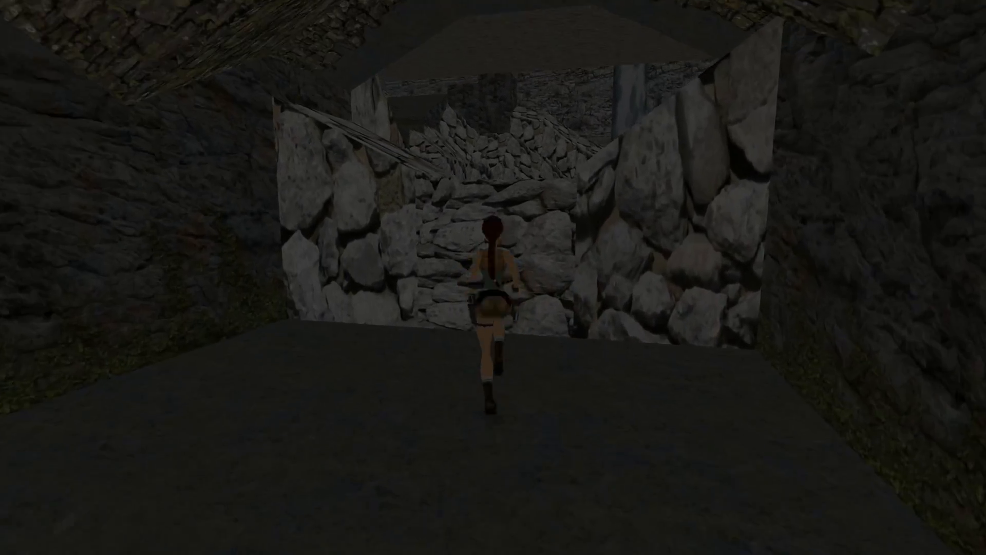
key(Up)
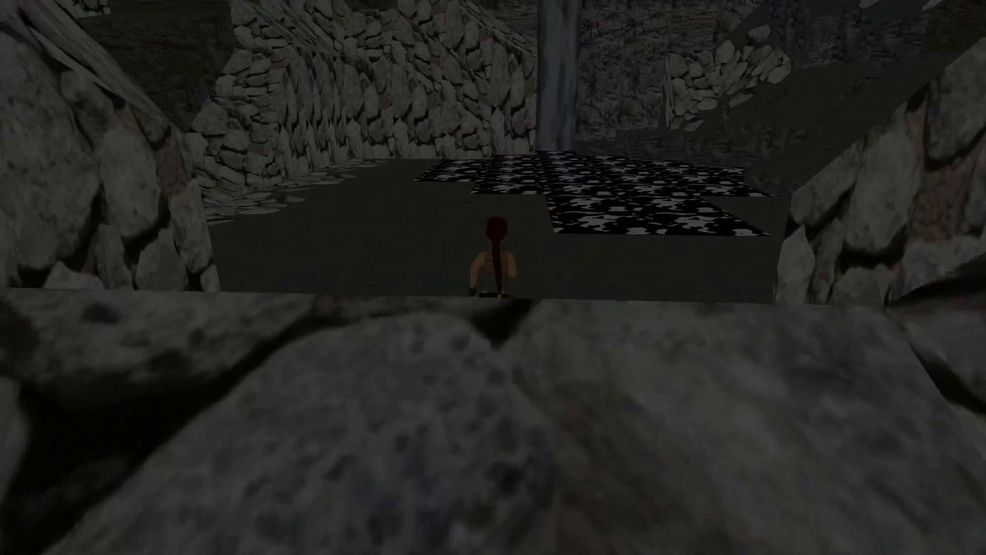
Step: Test the route back by looking around the cave, running to the tunnel opening and lighting a flare inside
key(Up)
key(Left)
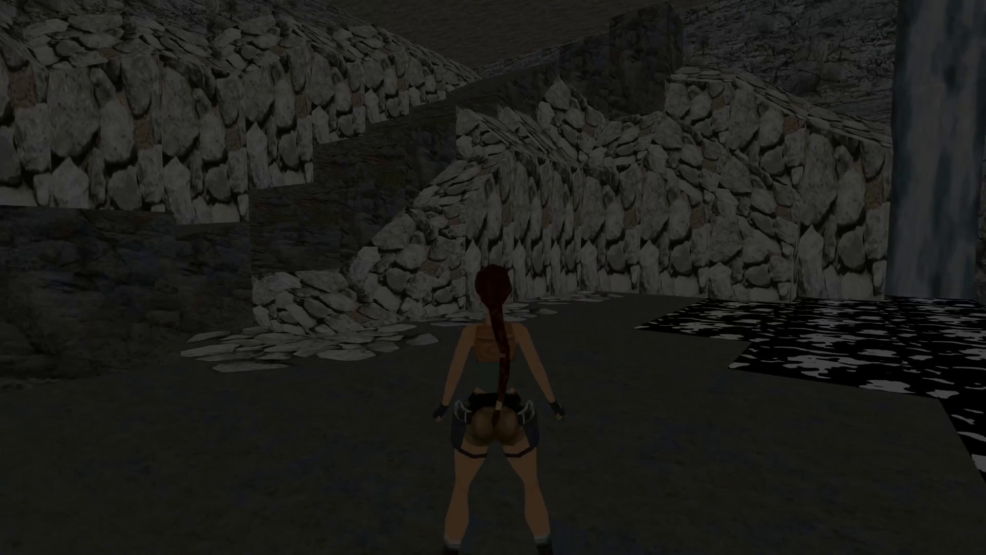
key(Left)
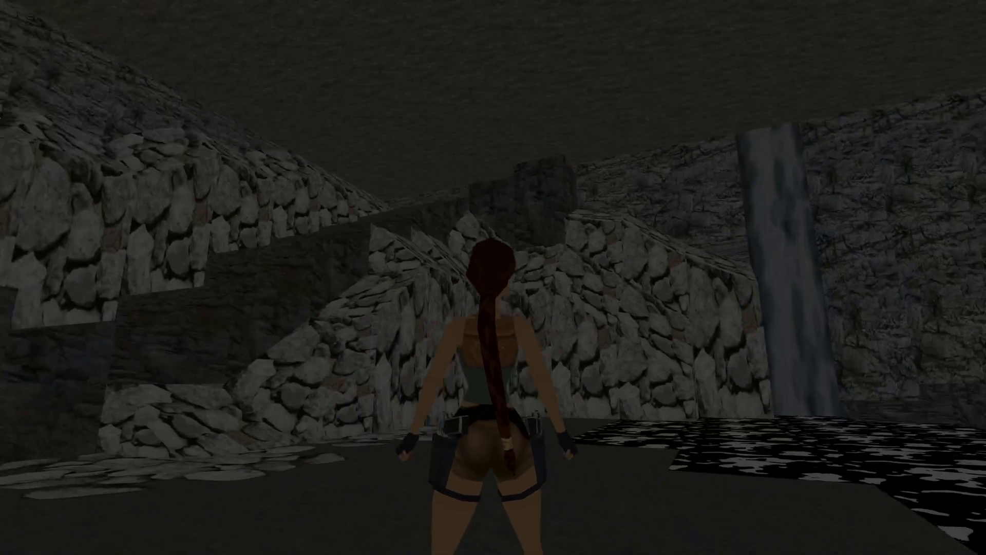
key(Up)
key(Left)
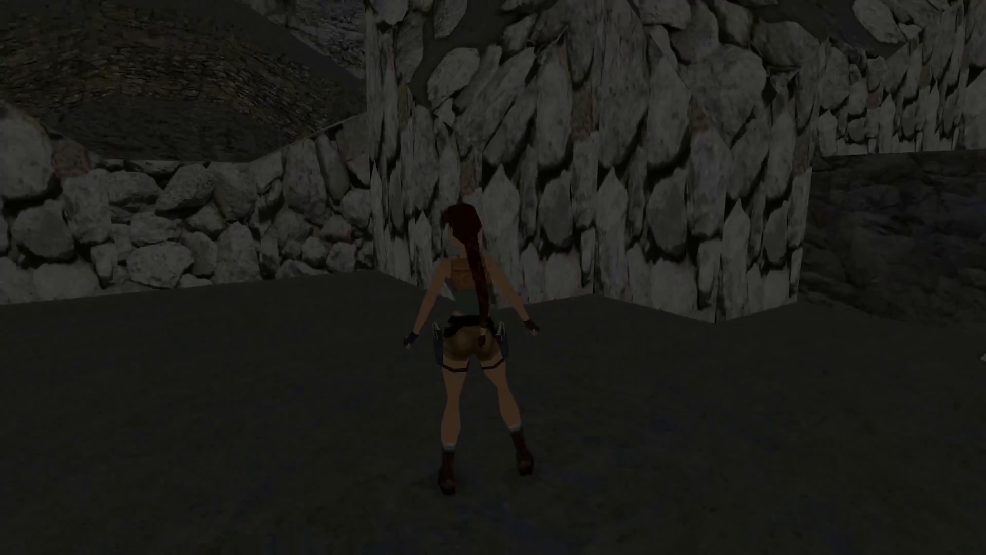
key(Up)
key(Up)
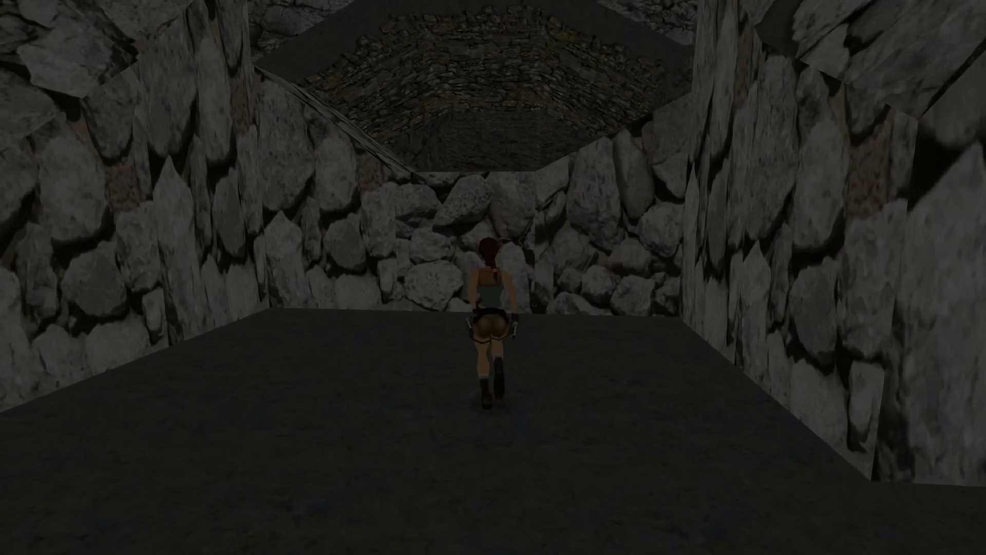
key(comma)
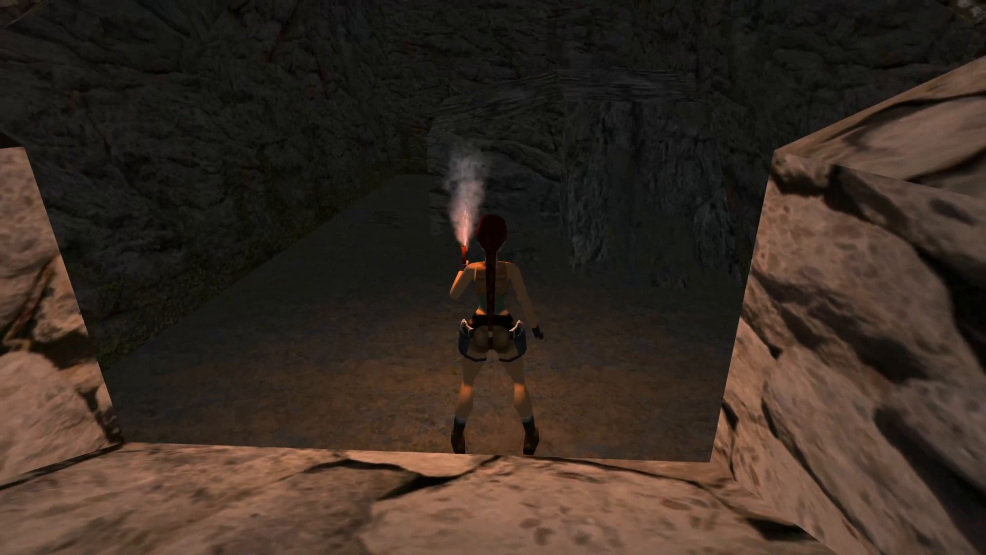
Step: End the play-test by returning to the title screen and exiting the game
key(Escape)
key(Return)
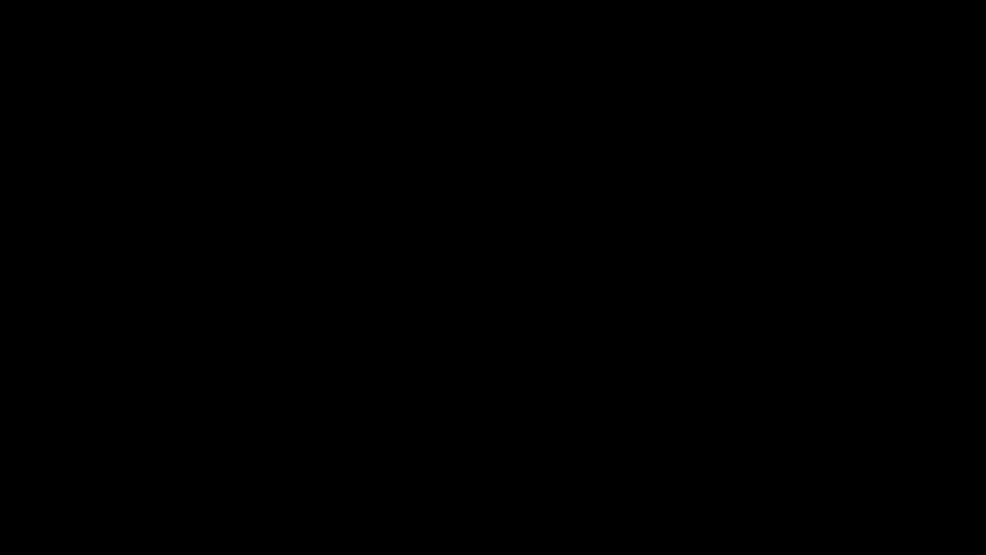
key(Up)
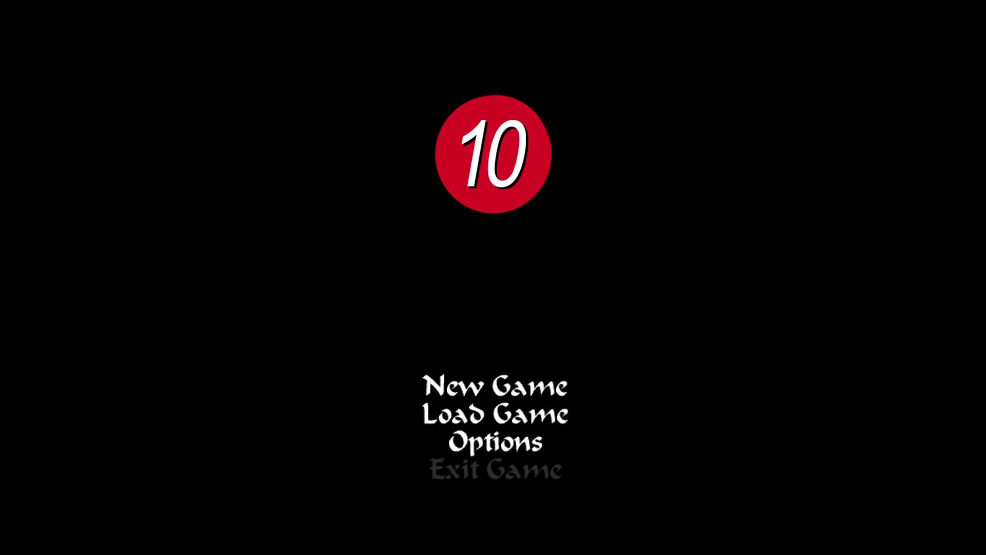
key(Return)
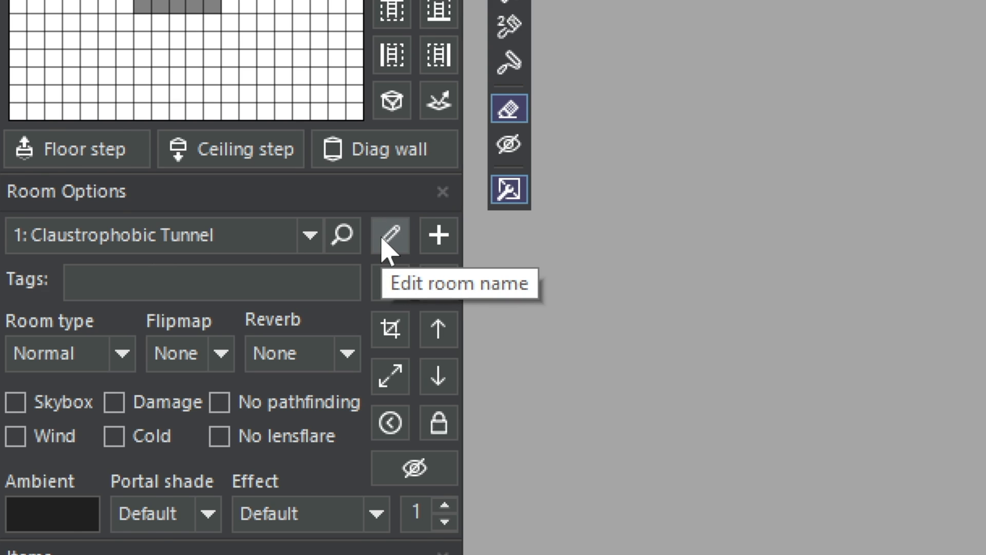
Step: Add a new empty room to the level
right_drag(342, 180, 342, 218)
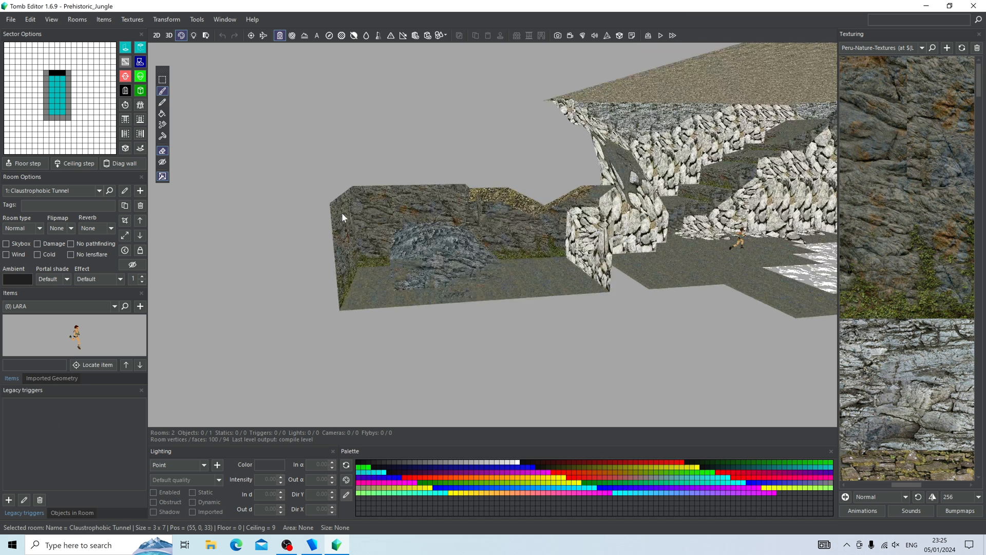
click(139, 192)
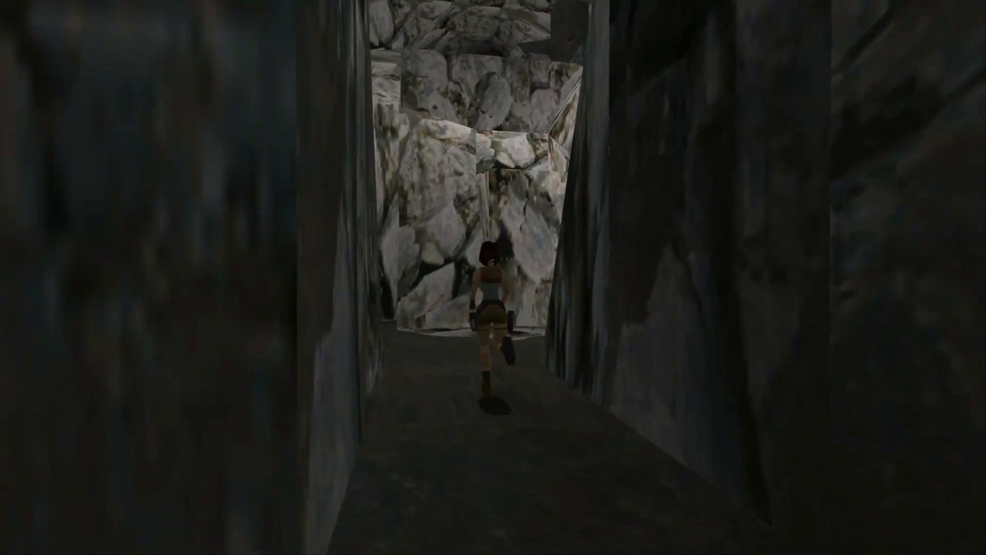
key(Up)
key(Right)
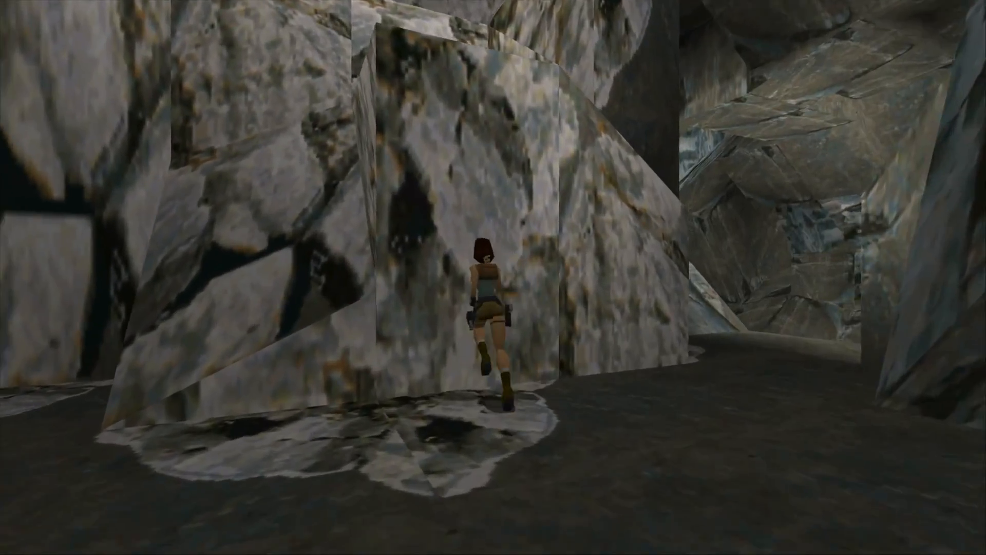
key(ctrl+Up)
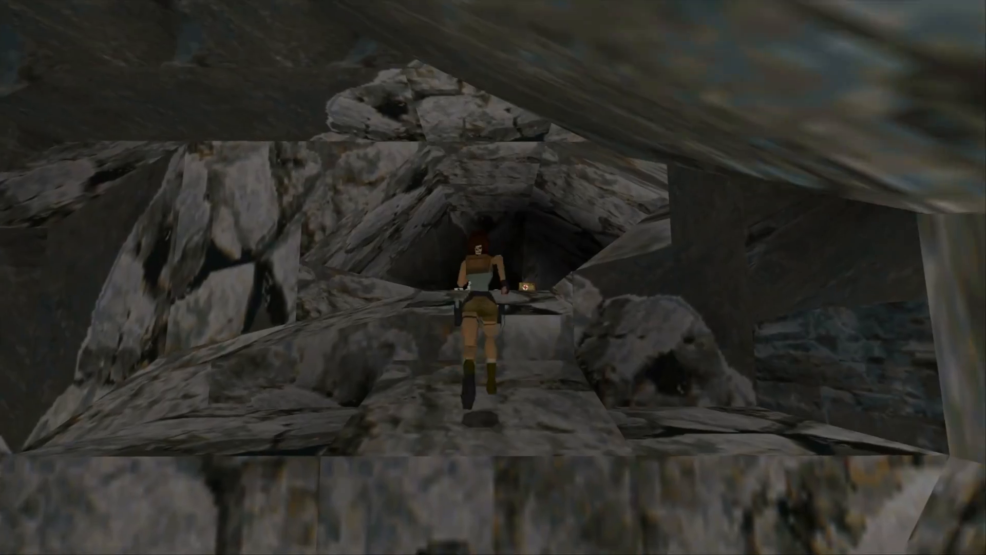
key(Up)
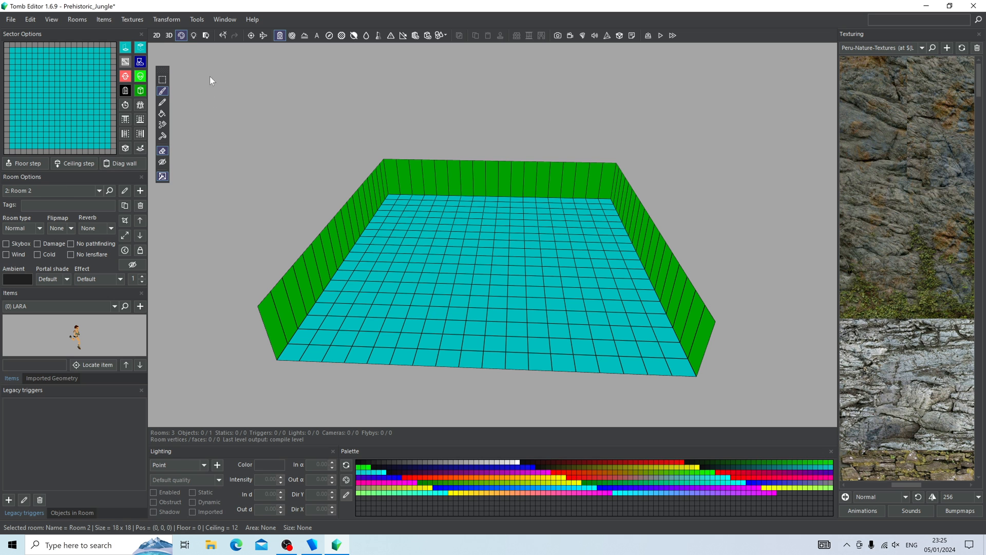
Step: Move Room 2 on the 2D map so that it adjoins the free end of the Claustrophobic Tunnel
click(157, 36)
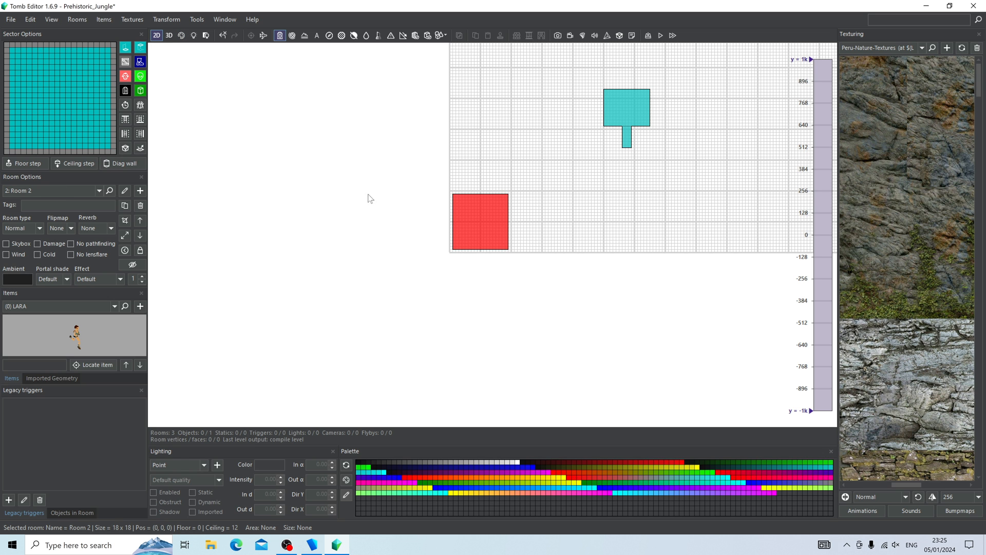
right_drag(520, 125, 350, 250)
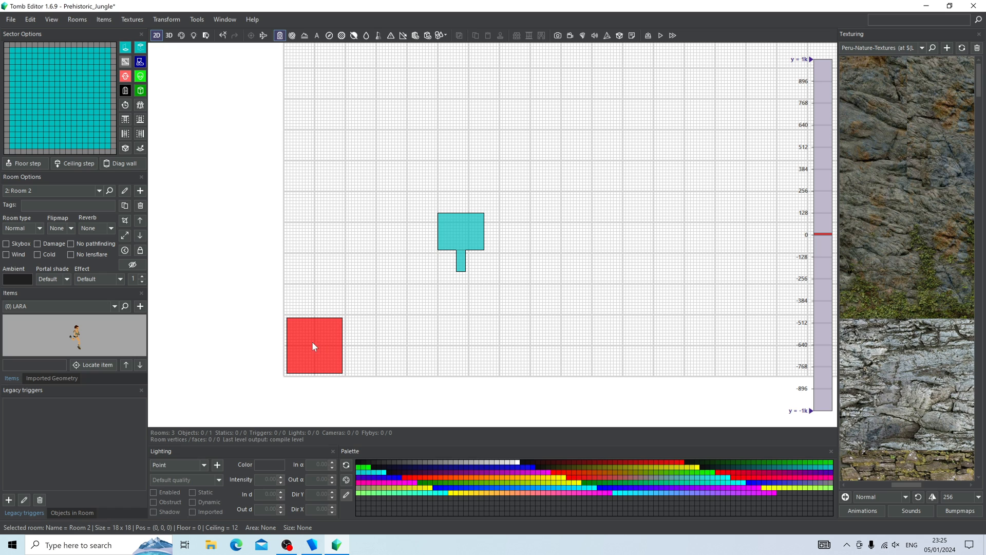
drag(314, 345, 458, 295)
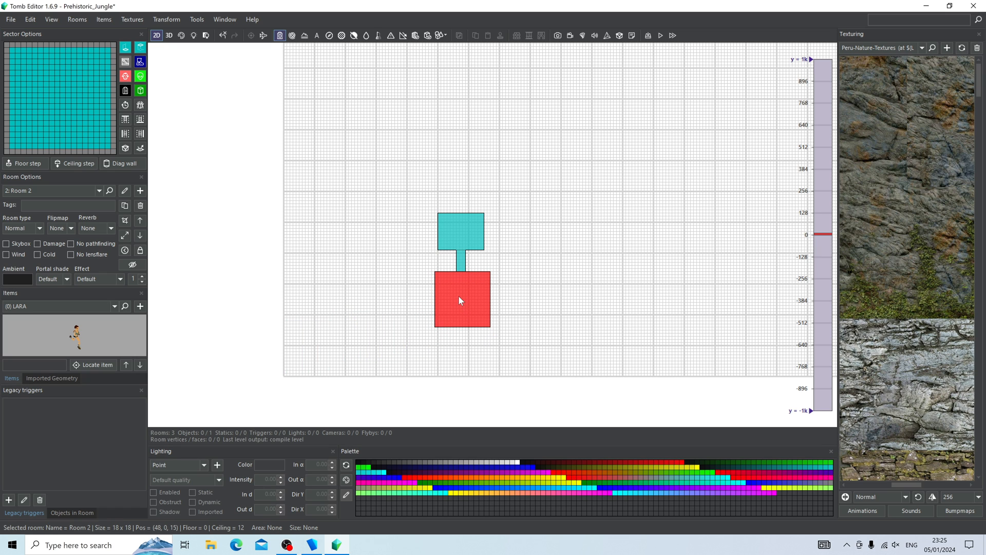
Step: Make Claustrophobic Tunnel the active room and show its geometry in 3D from the side
click(464, 233)
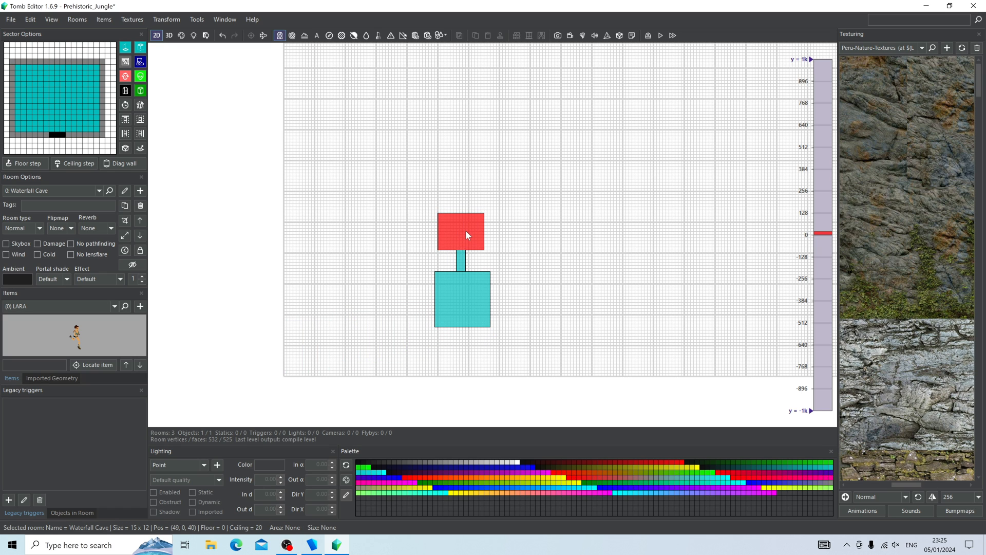
click(454, 290)
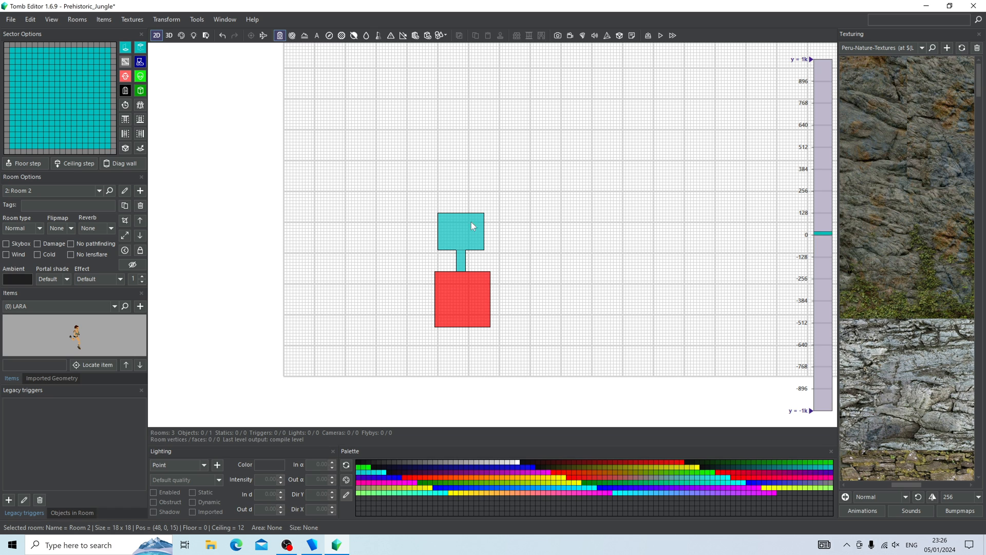
click(461, 264)
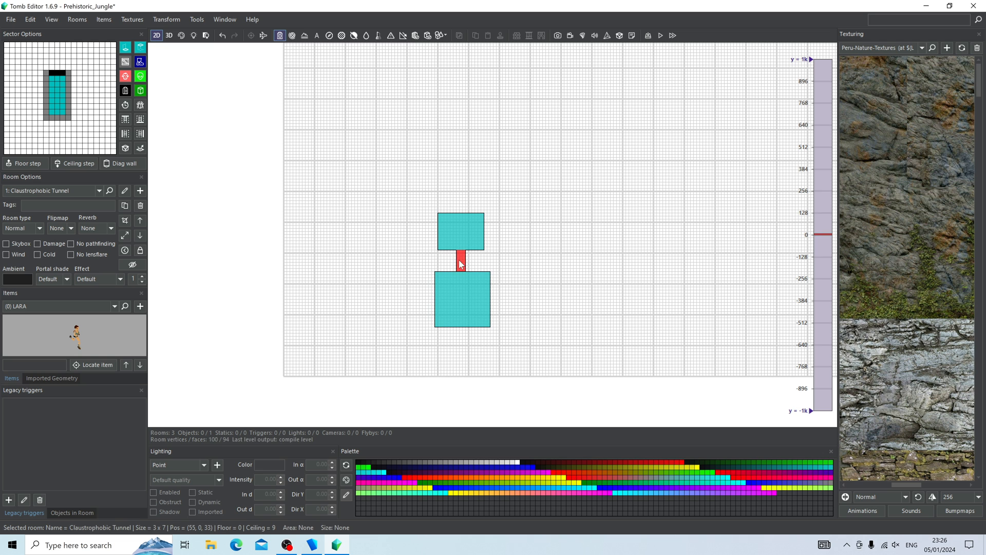
click(169, 35)
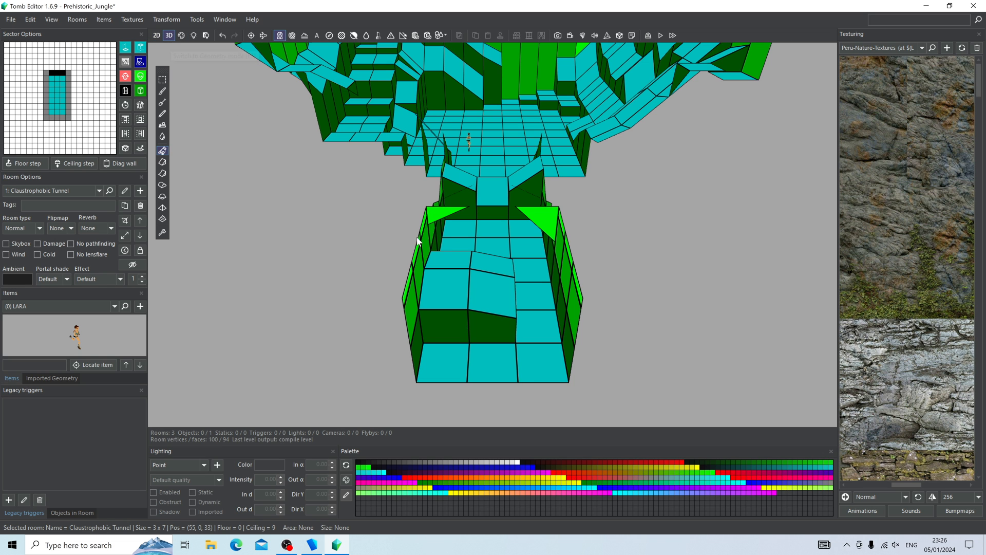
right_drag(536, 258, 406, 230)
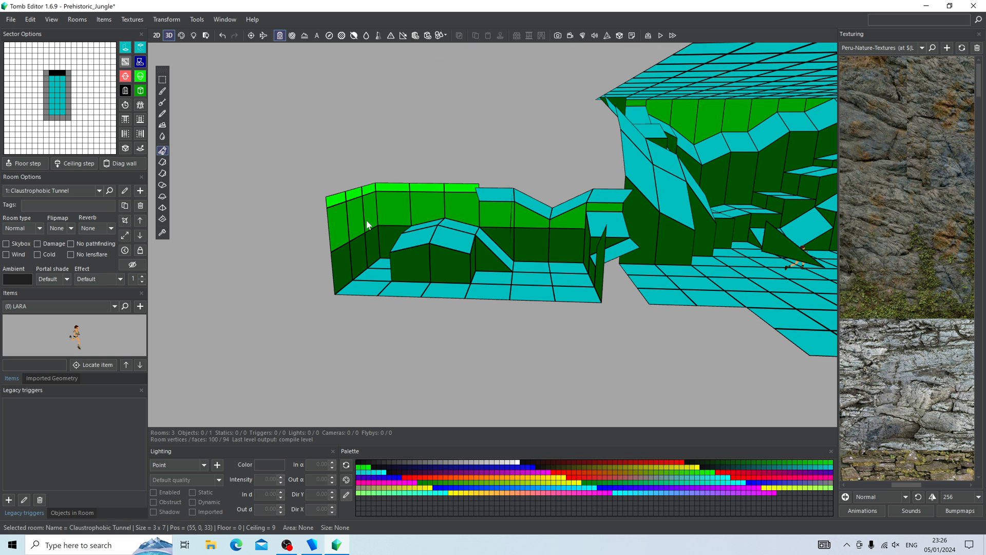
Step: Try selecting the three end-wall sectors of the tunnel in the 3D view and on the sector grid
drag(371, 217, 341, 231)
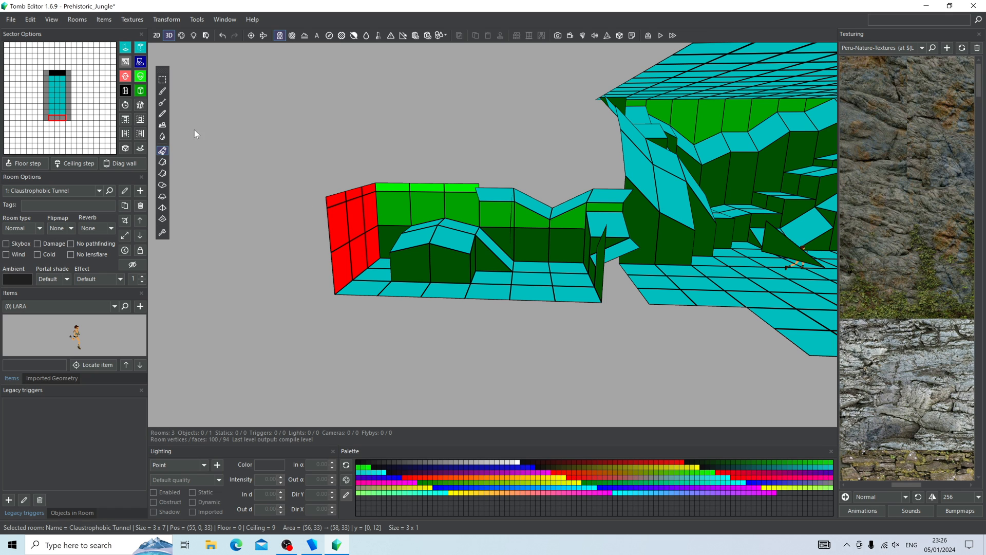
click(58, 106)
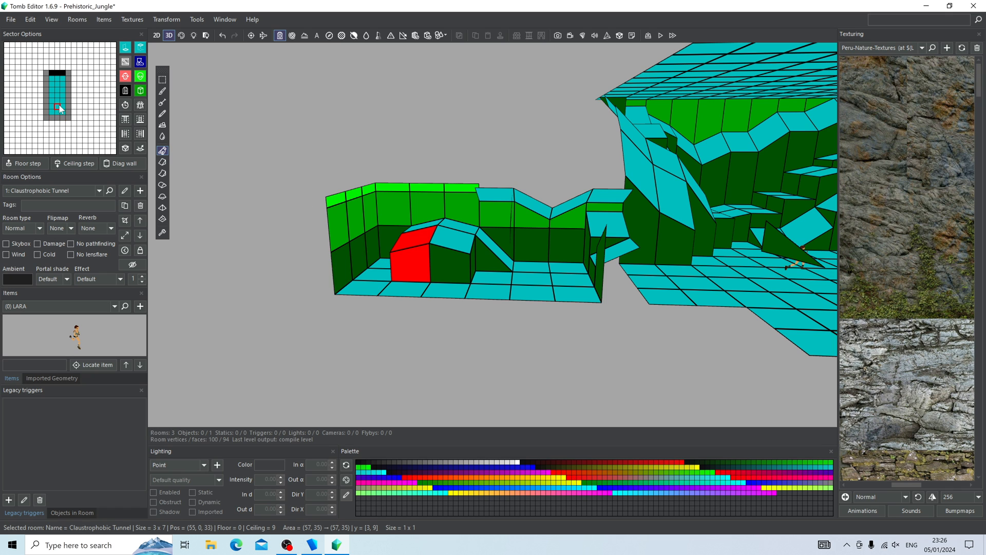
drag(50, 120, 63, 119)
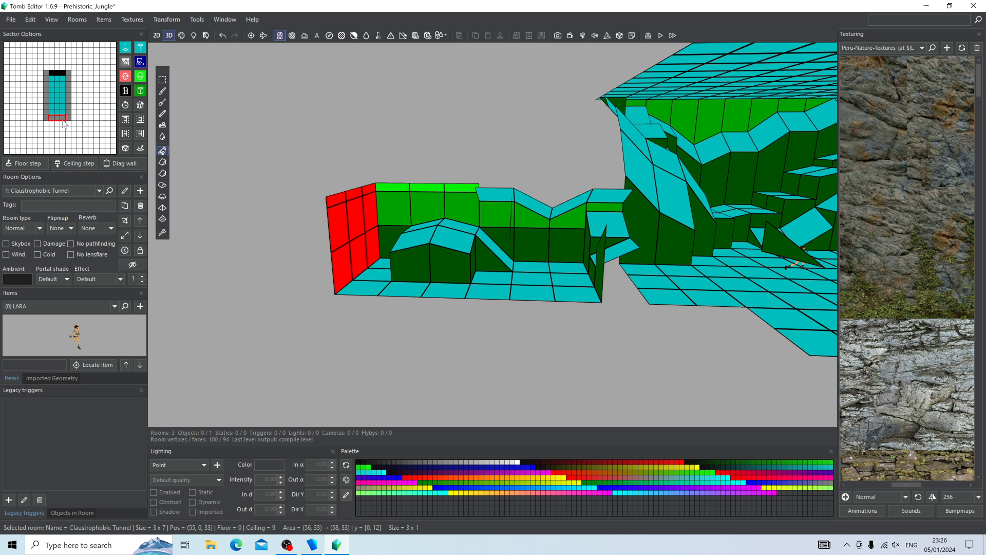
Step: Try selecting ceiling and floor sectors of the tunnel, clearing the selection at the end
right_drag(405, 300, 427, 174)
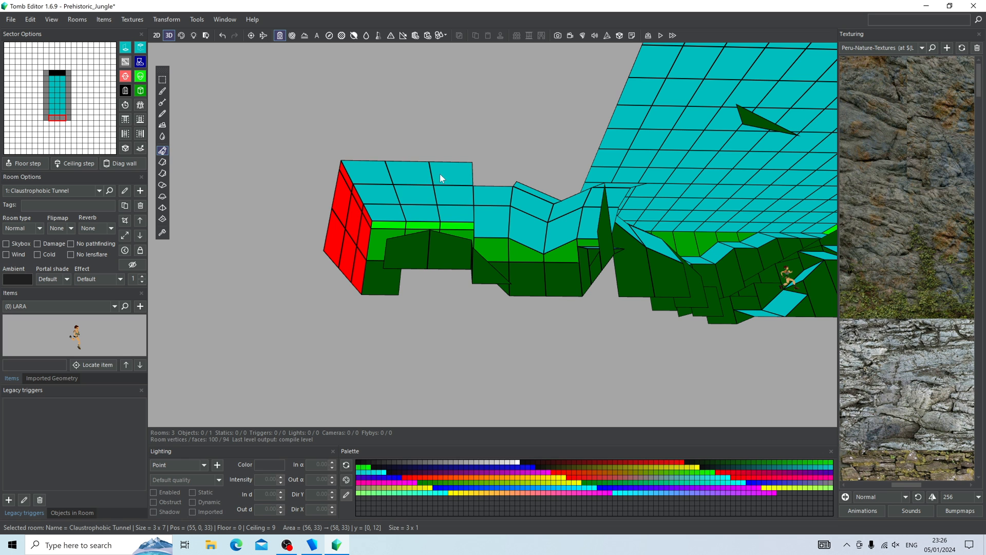
drag(439, 175, 385, 211)
right_drag(393, 202, 434, 317)
click(562, 251)
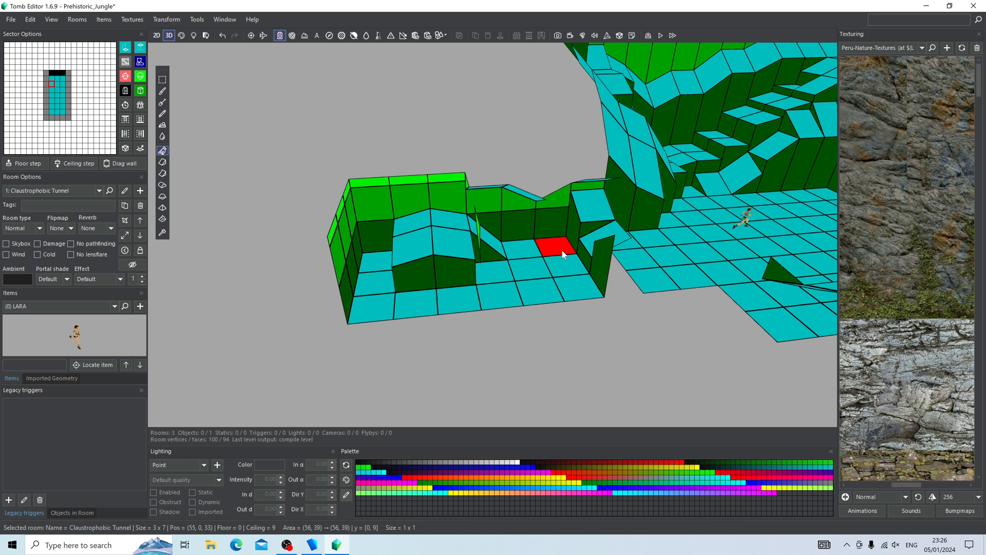
drag(564, 254, 502, 298)
click(509, 326)
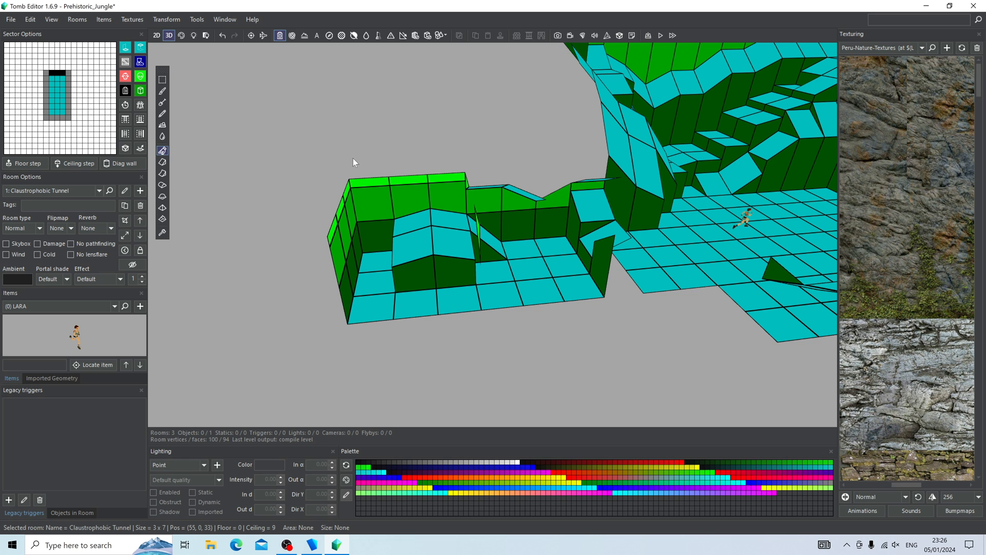
Step: Add a portal across the three wall sectors at the tunnel's far end to connect it with Room 2
right_drag(352, 161, 483, 223)
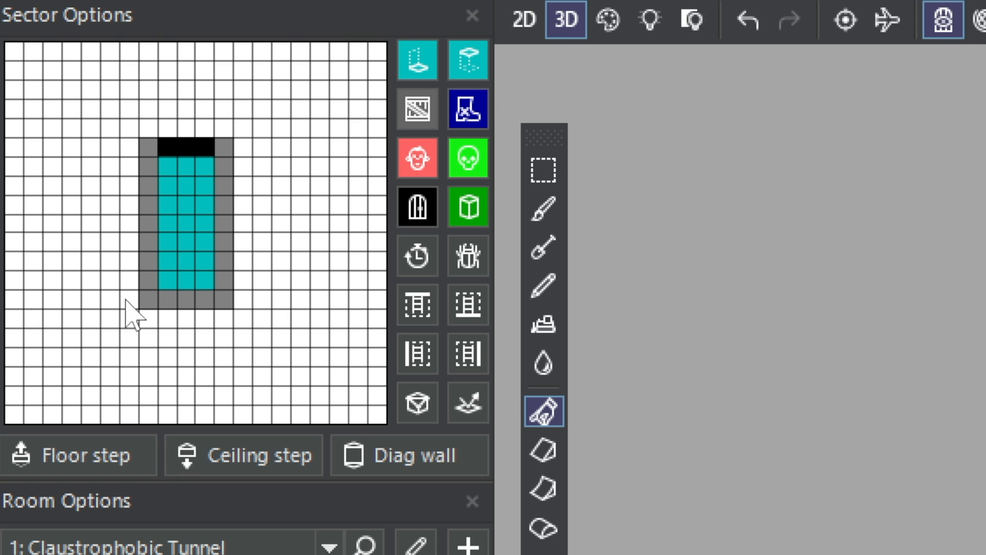
drag(50, 117, 56, 118)
mouse_move(183, 301)
mouse_down()
mouse_move(205, 303)
mouse_move(188, 308)
mouse_up()
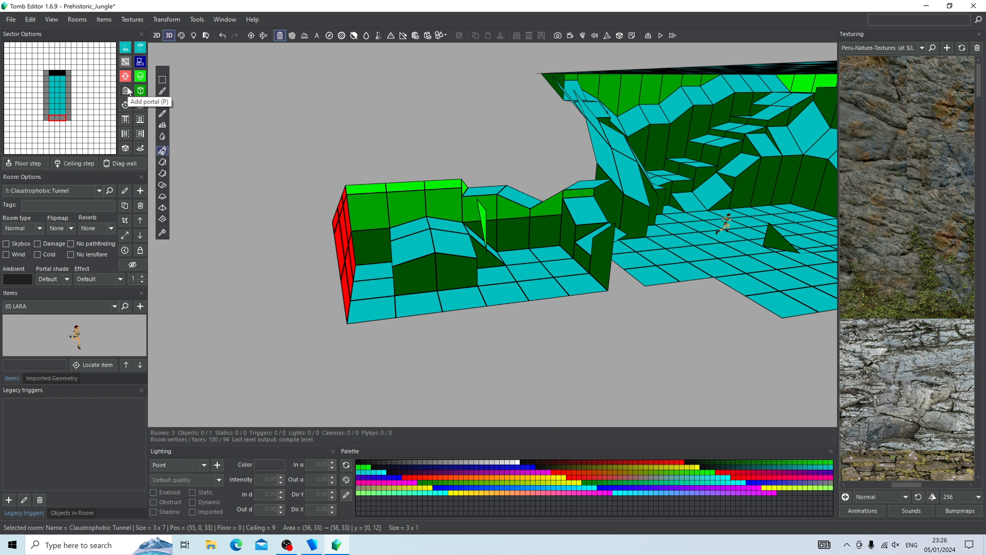
click(126, 91)
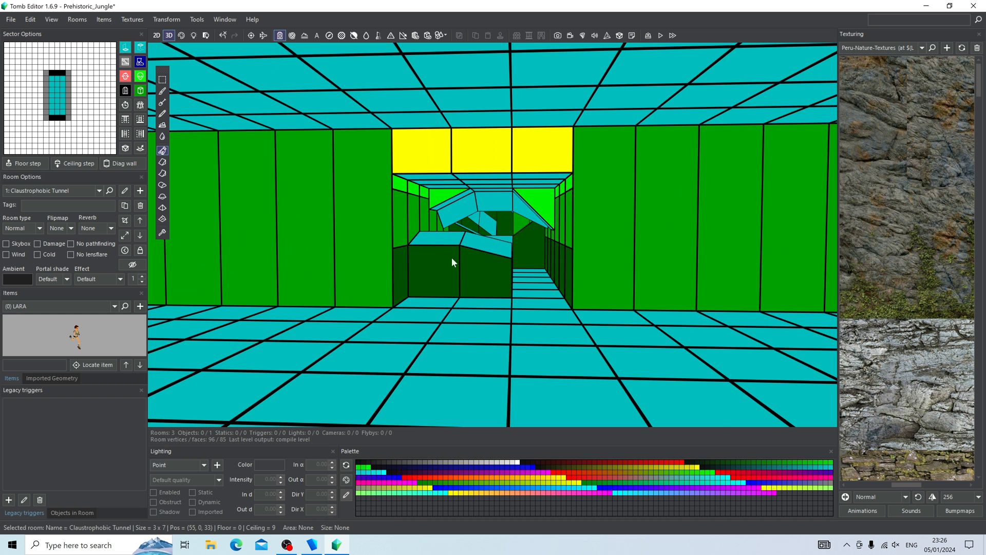
Step: Make Room 2 the active room and delete its three-sector portal to Claustrophobic Tunnel
double_click(428, 337)
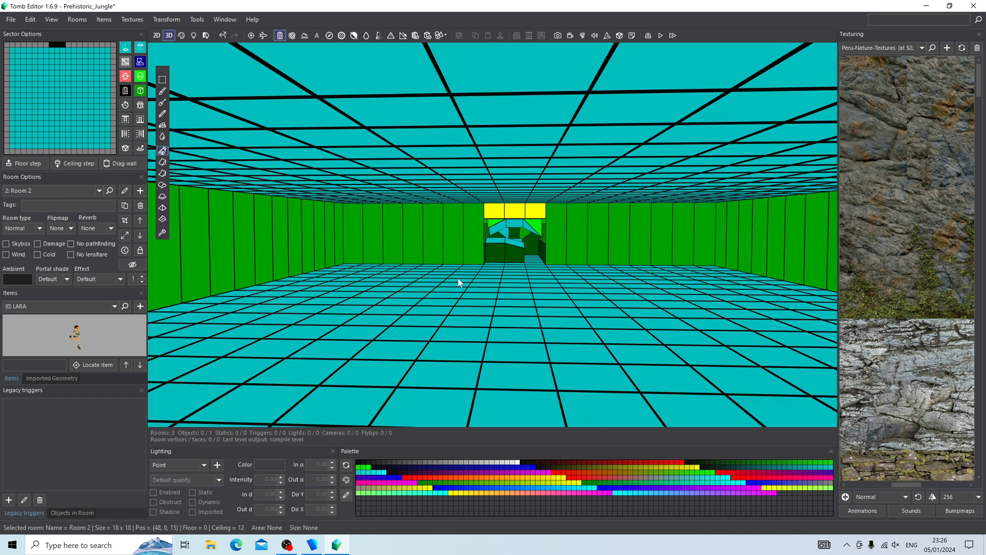
right_drag(508, 241, 553, 235)
scroll(470, 236, up, 5)
scroll(491, 221, up, 4)
scroll(523, 266, down, 6)
click(63, 67)
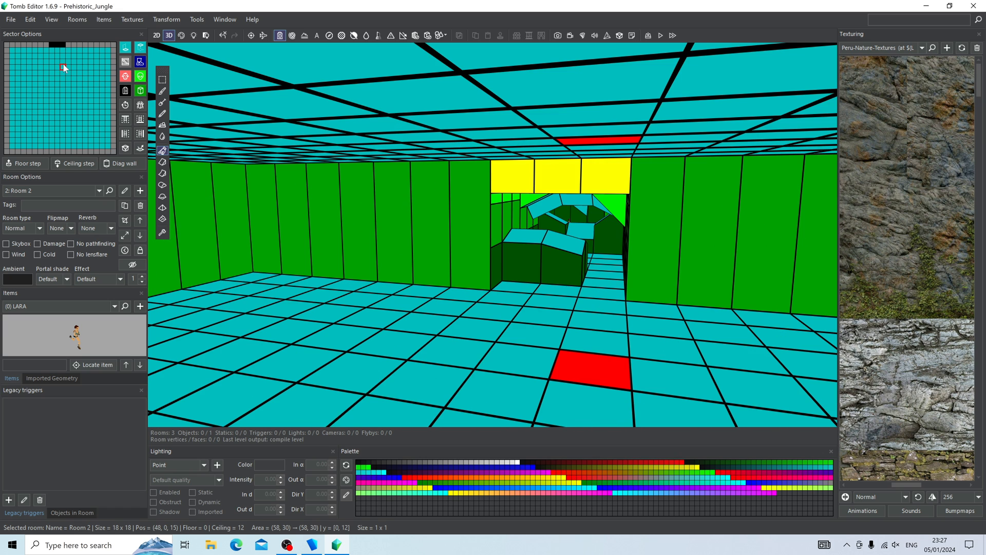
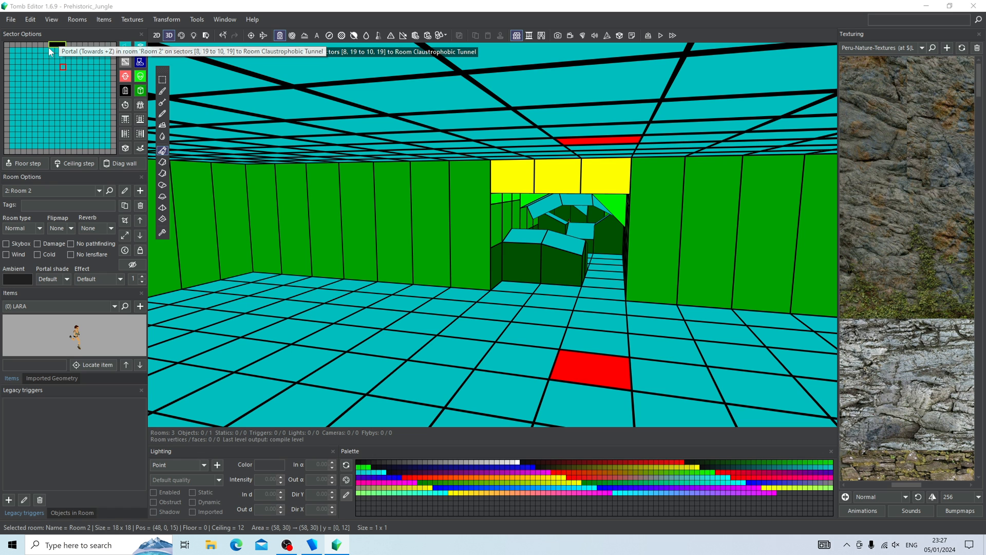
key(Delete)
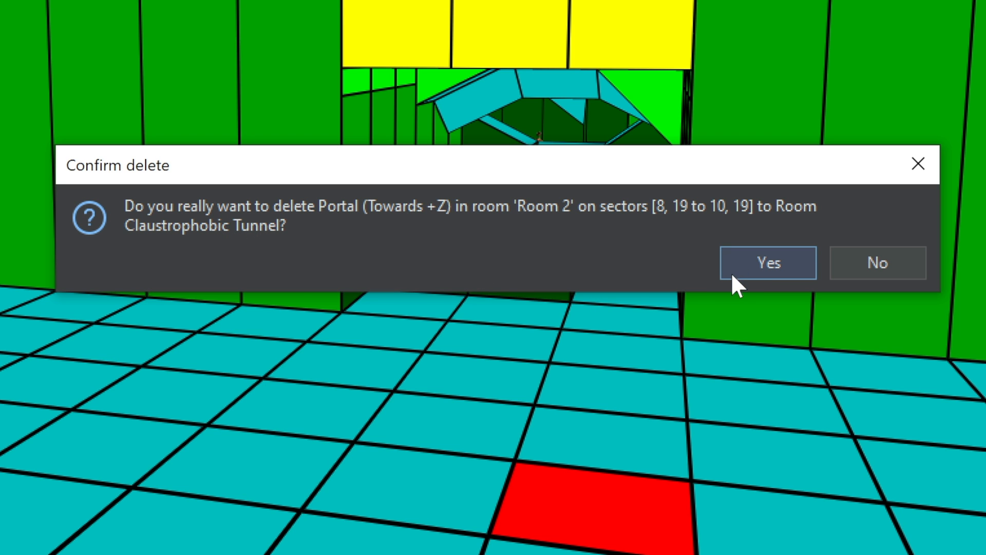
click(745, 264)
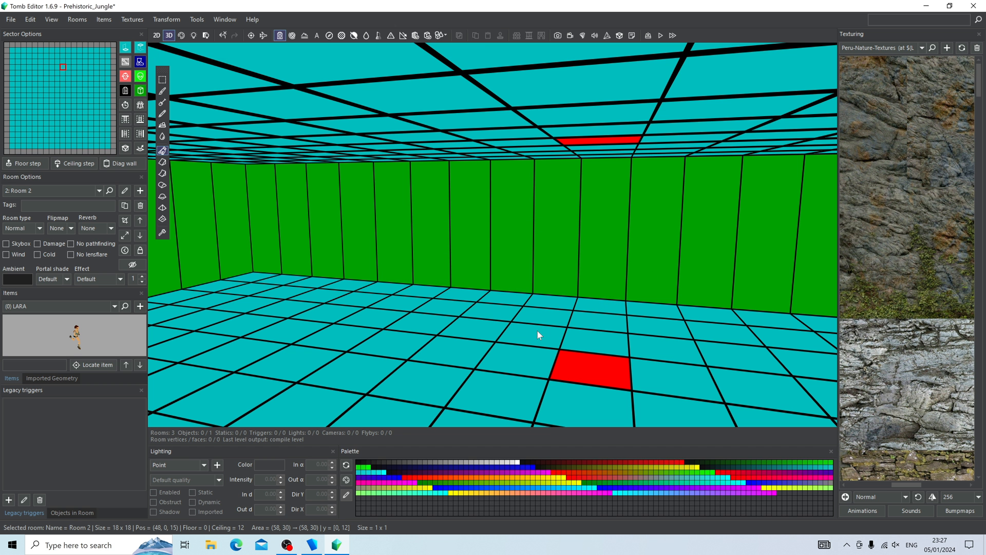
Step: Make Claustrophobic Tunnel the active room, select its three end-wall sectors and clear that selection
right_drag(562, 288, 578, 369)
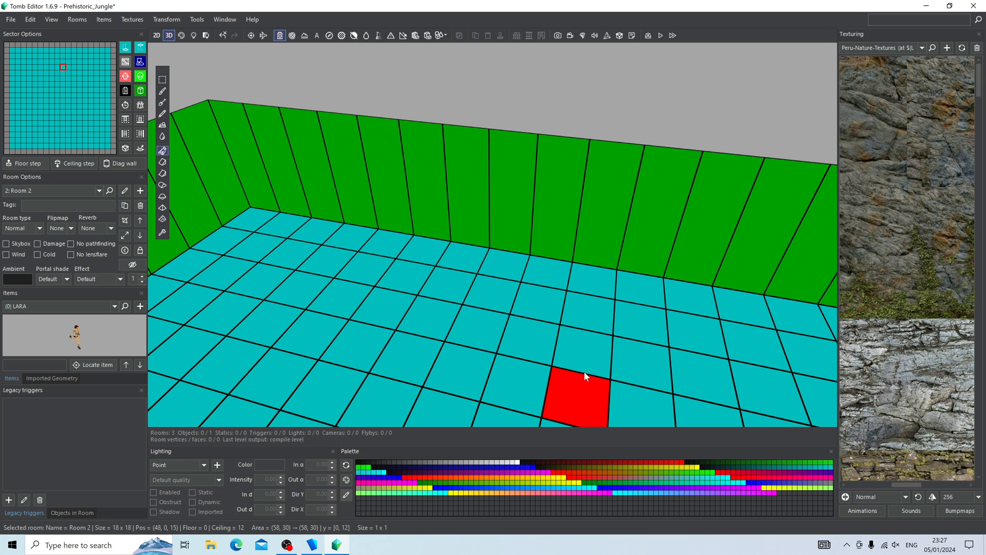
click(31, 190)
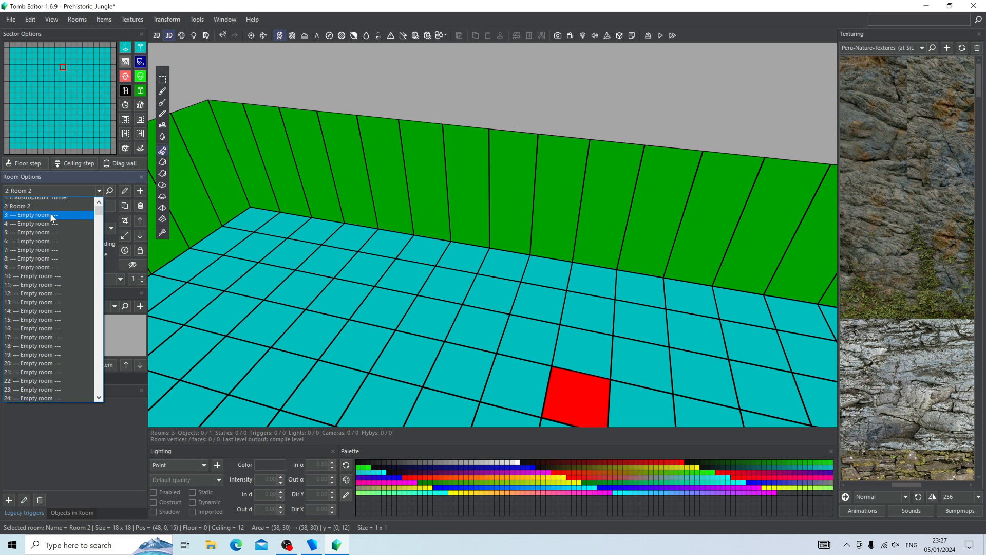
click(46, 216)
right_drag(164, 214, 365, 255)
drag(378, 205, 347, 243)
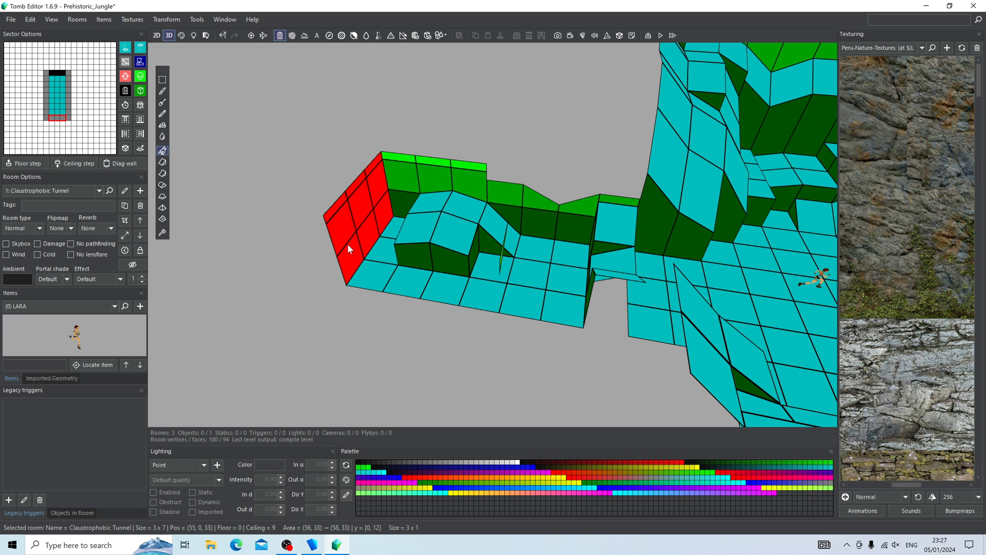
click(381, 320)
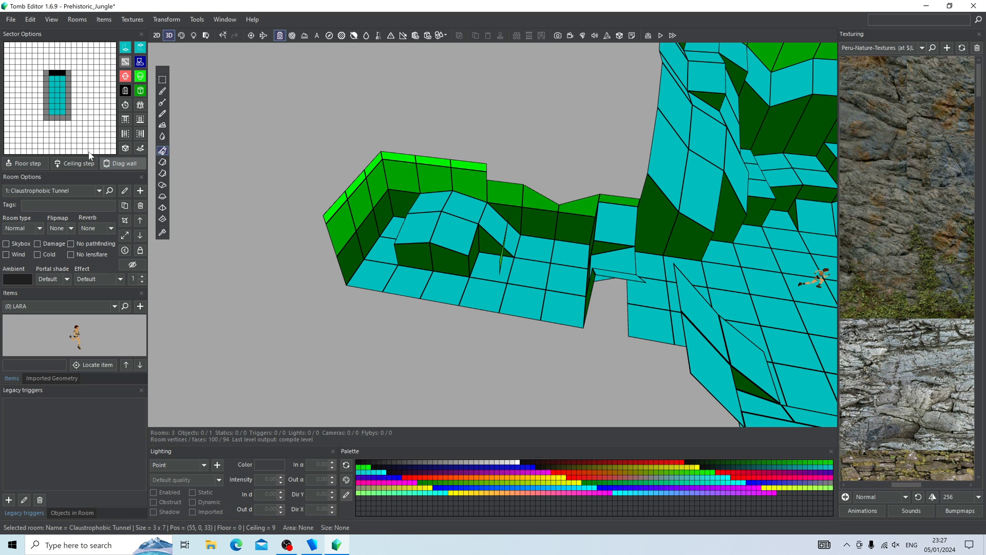
Step: Add a one-sector portal on the middle sector of the tunnel's end wall to connect it with Room 2
click(58, 119)
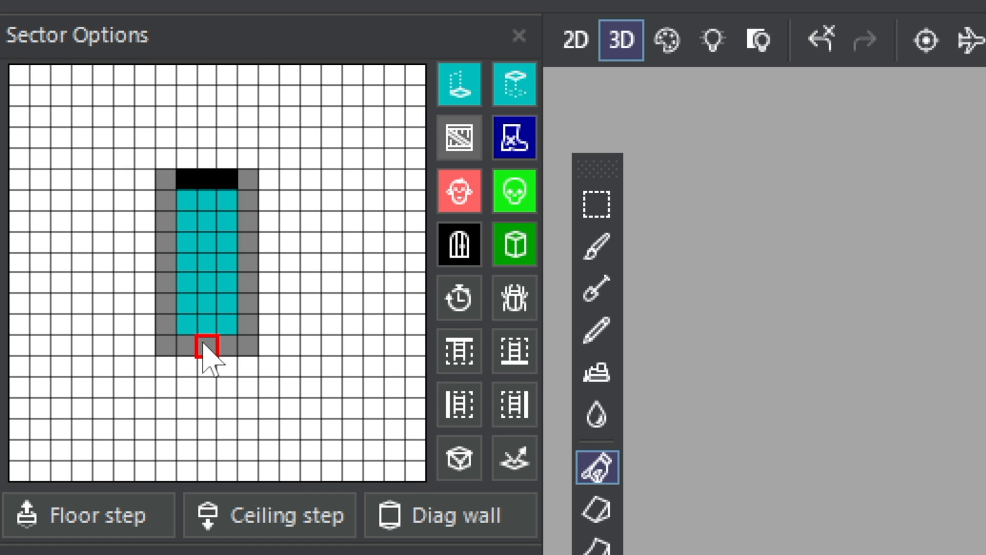
click(184, 345)
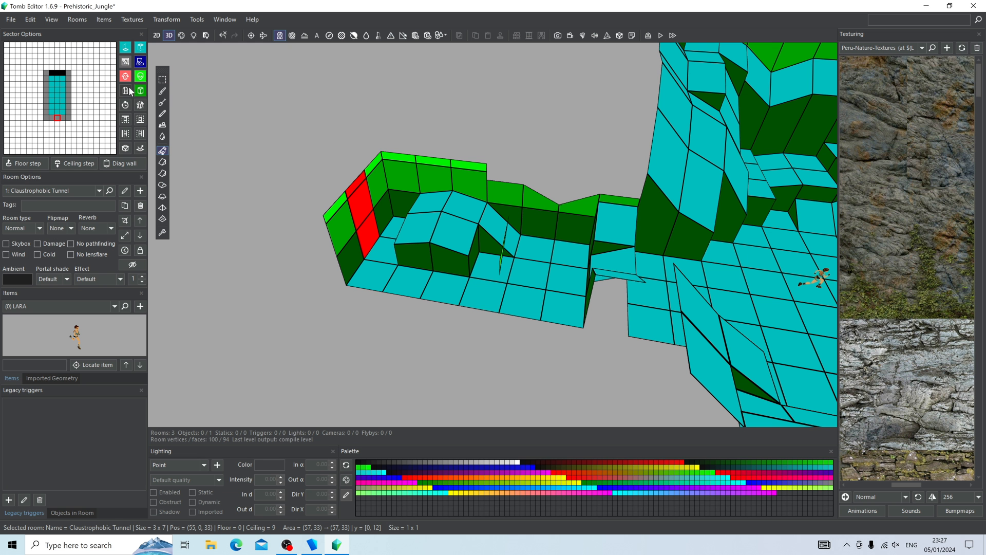
click(126, 91)
right_drag(282, 265, 529, 267)
scroll(532, 277, down, 5)
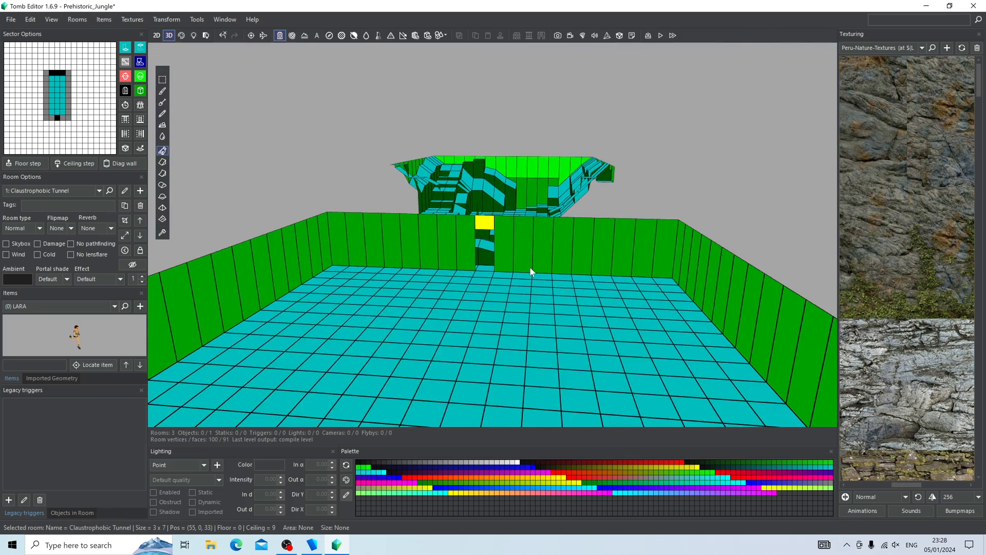
Step: Examine the tunnel's end around the one-sector portal, selecting the end-wall sector beside the opening
scroll(529, 268, up, 5)
right_drag(474, 333, 442, 297)
scroll(441, 302, up, 3)
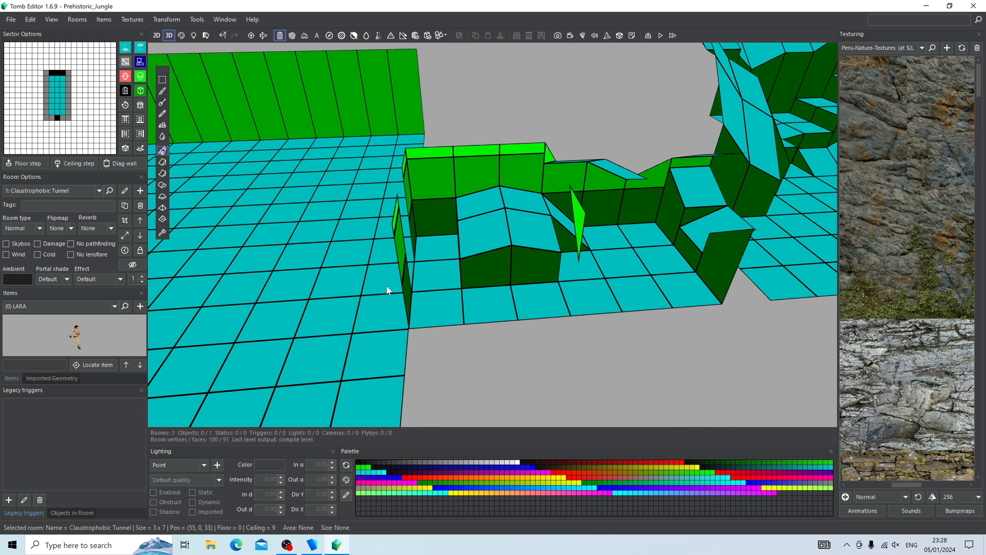
scroll(384, 290, up, 5)
scroll(385, 290, down, 2)
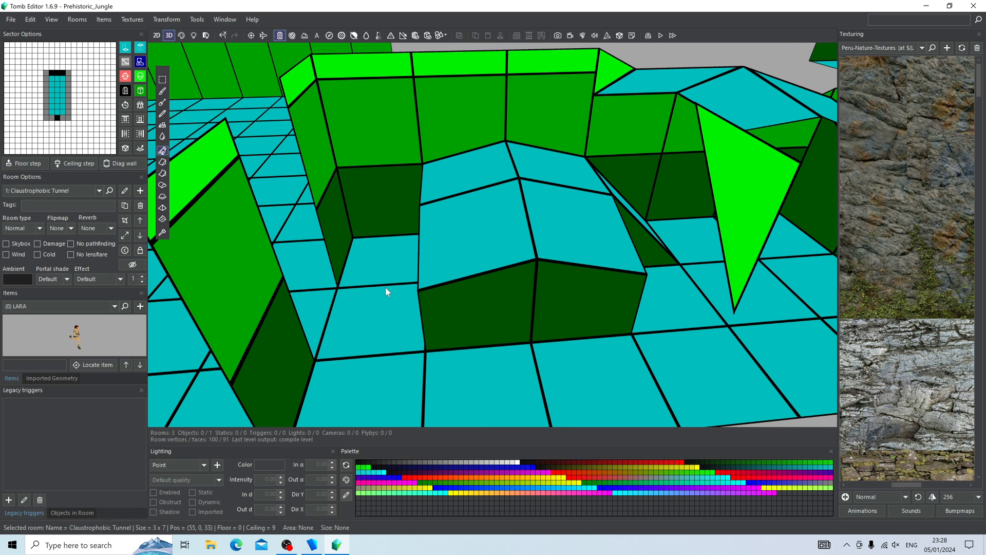
click(319, 177)
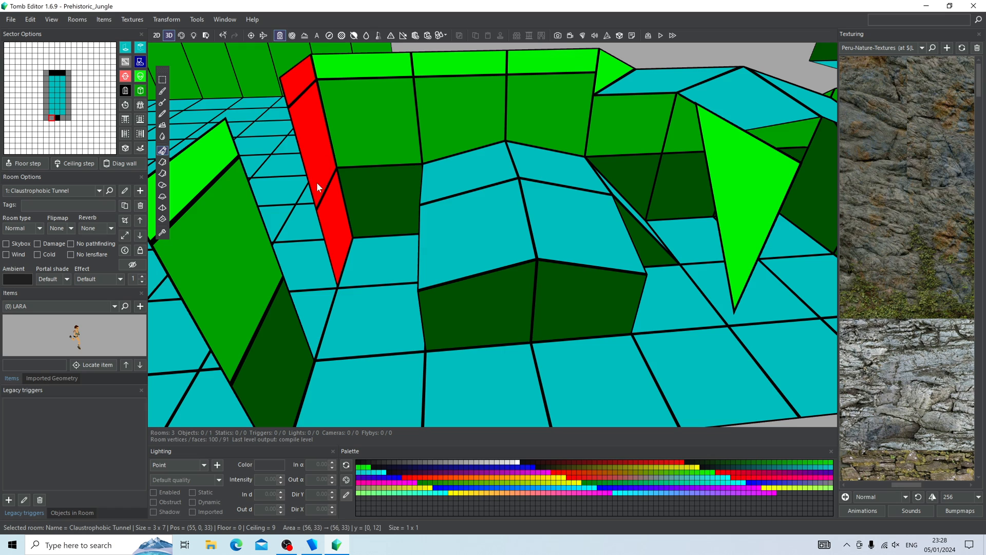
right_drag(316, 182, 452, 189)
Step: Make Room 2 active, turn the floor sector diagonally in front of the portal into a wall and select that wall
click(448, 227)
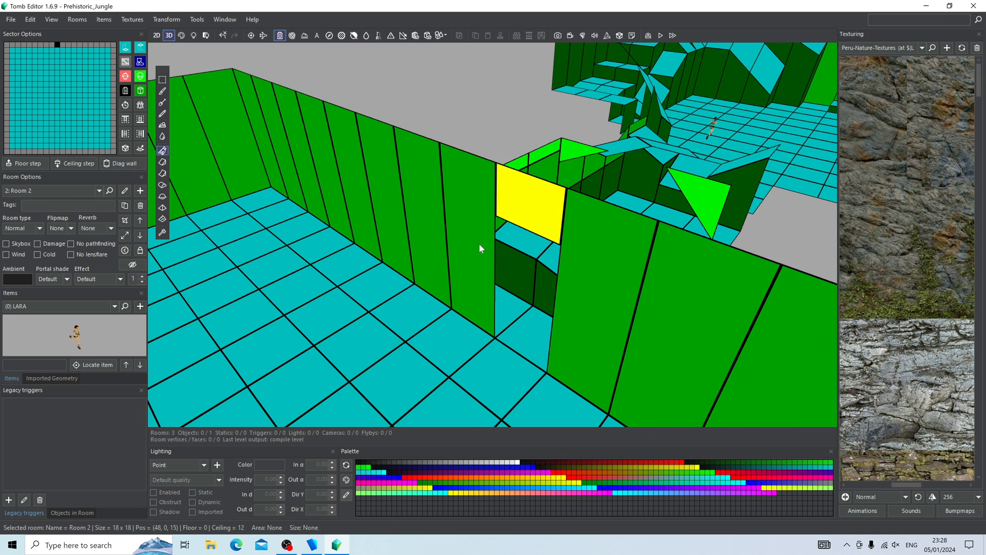
click(485, 261)
right_drag(485, 261, 450, 275)
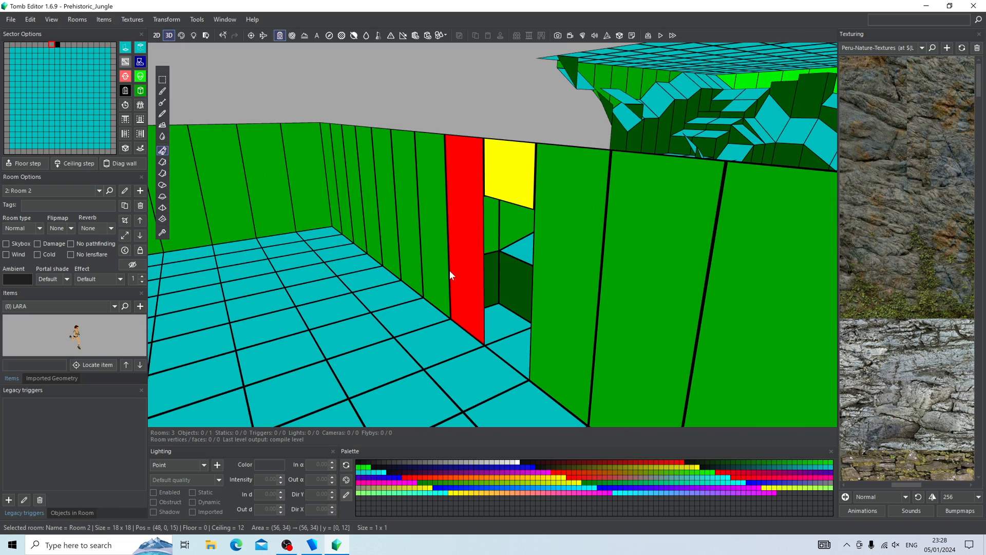
right_drag(473, 325, 399, 296)
click(449, 341)
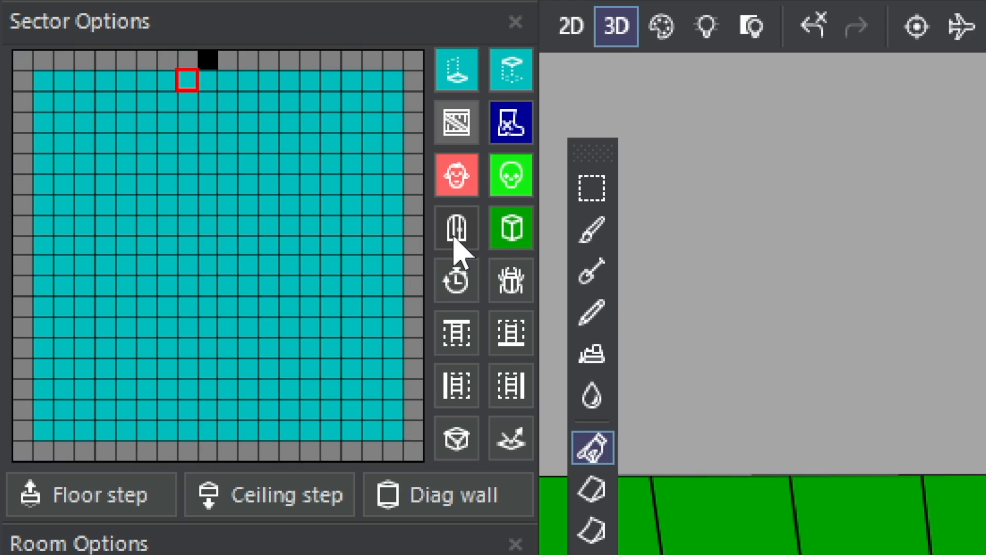
click(479, 235)
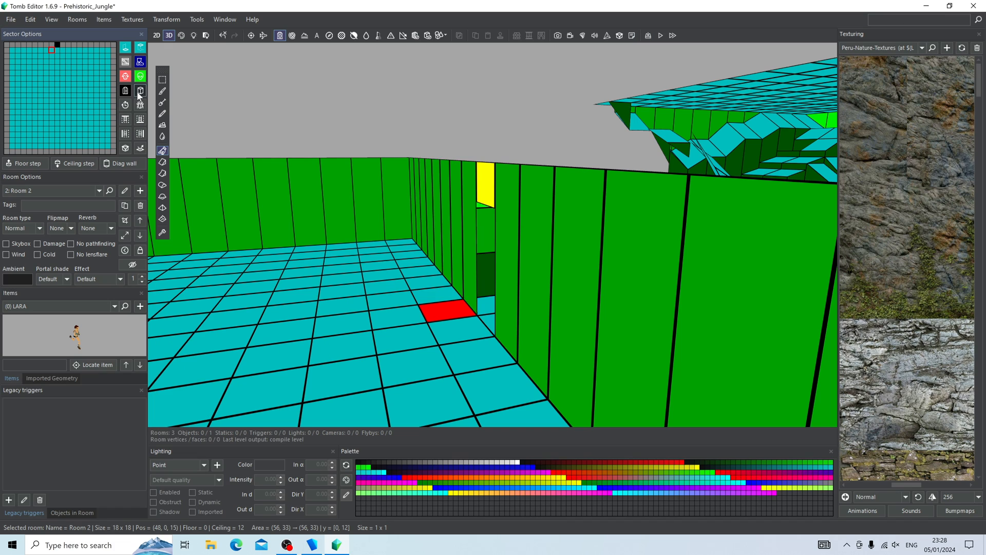
click(502, 237)
click(377, 298)
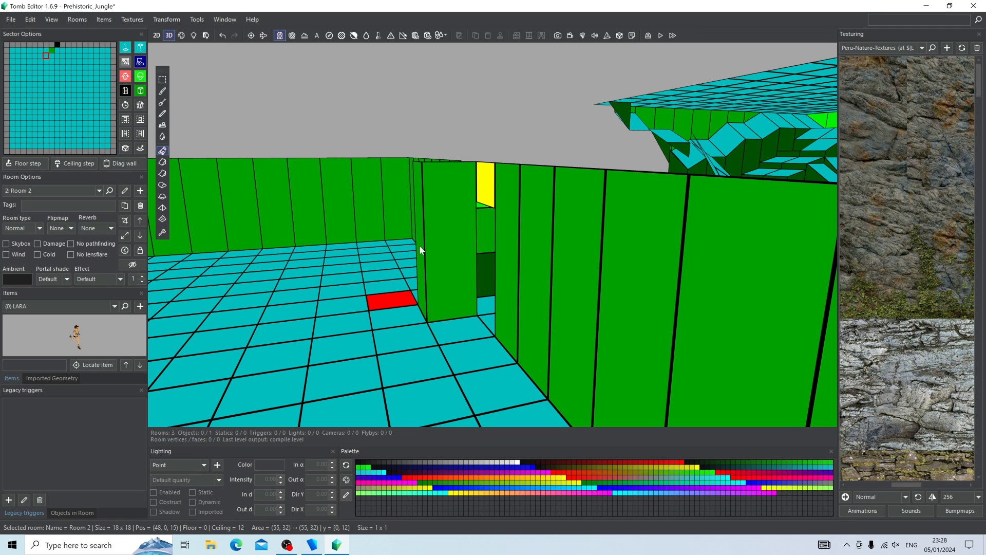
click(442, 301)
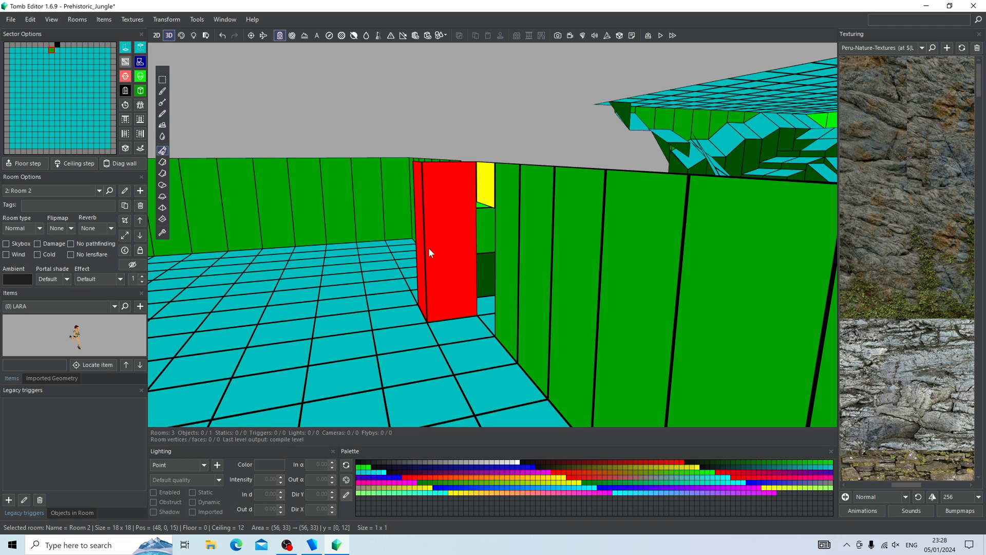
Step: Turn the matching Room 2 floor sector on the other side of the portal opening into a wall
right_drag(429, 252, 447, 274)
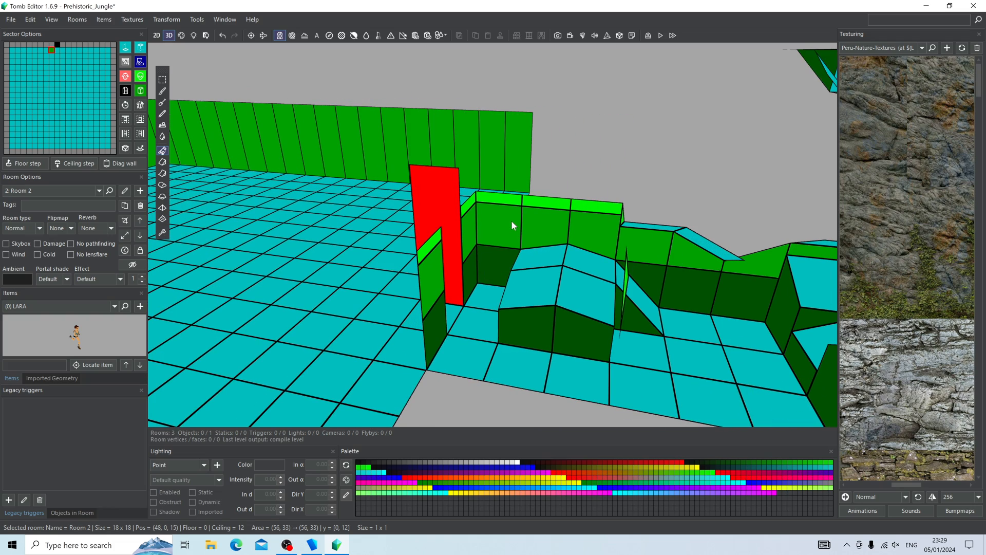
right_drag(345, 265, 612, 357)
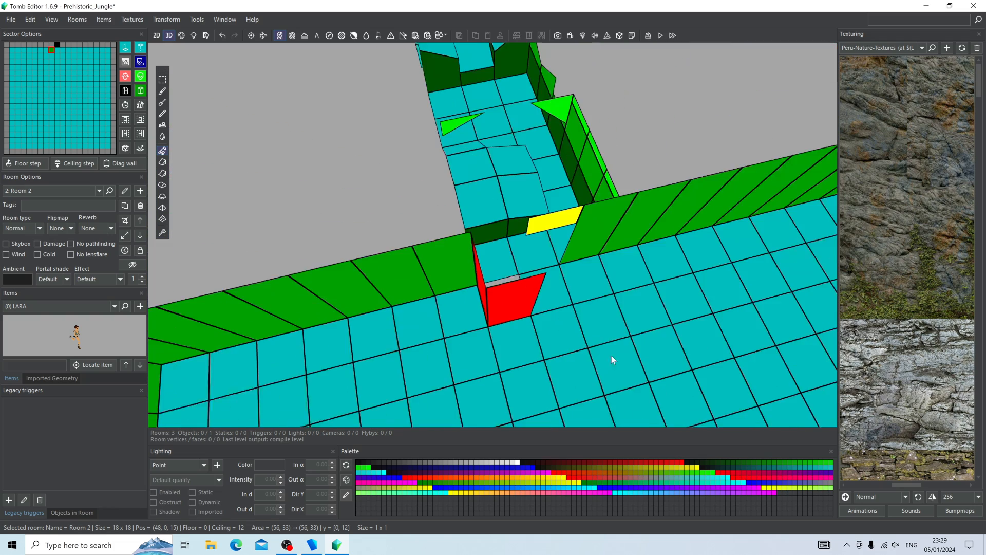
right_drag(359, 302, 534, 263)
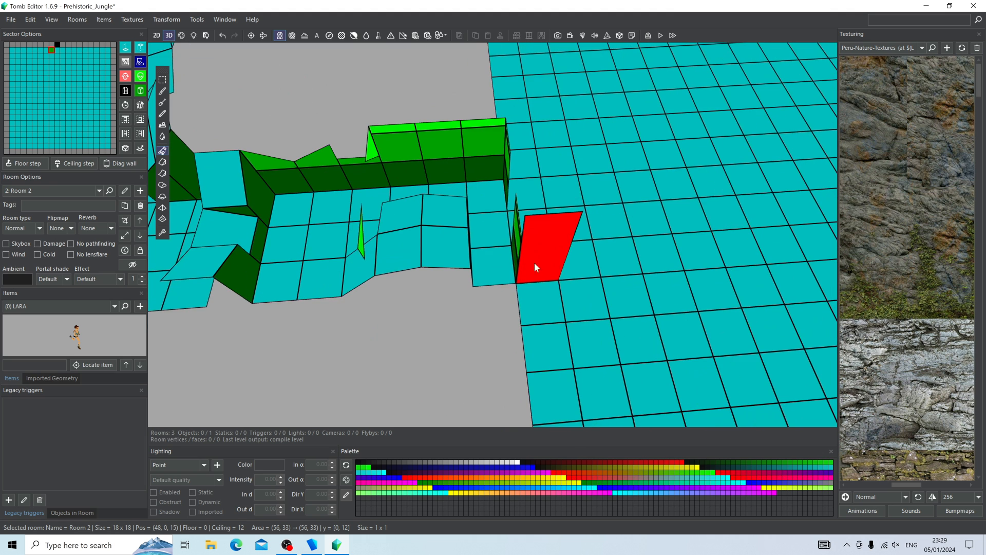
click(536, 192)
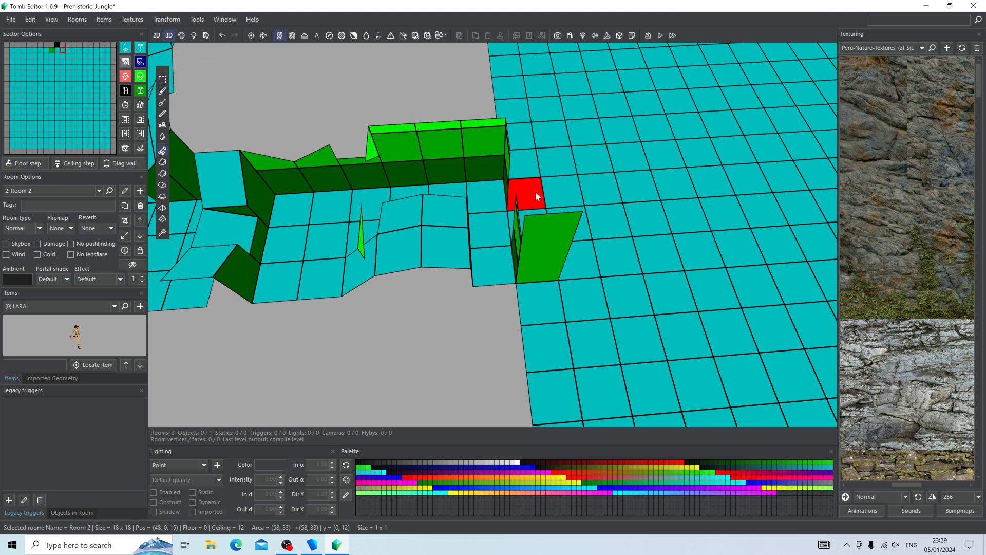
click(138, 92)
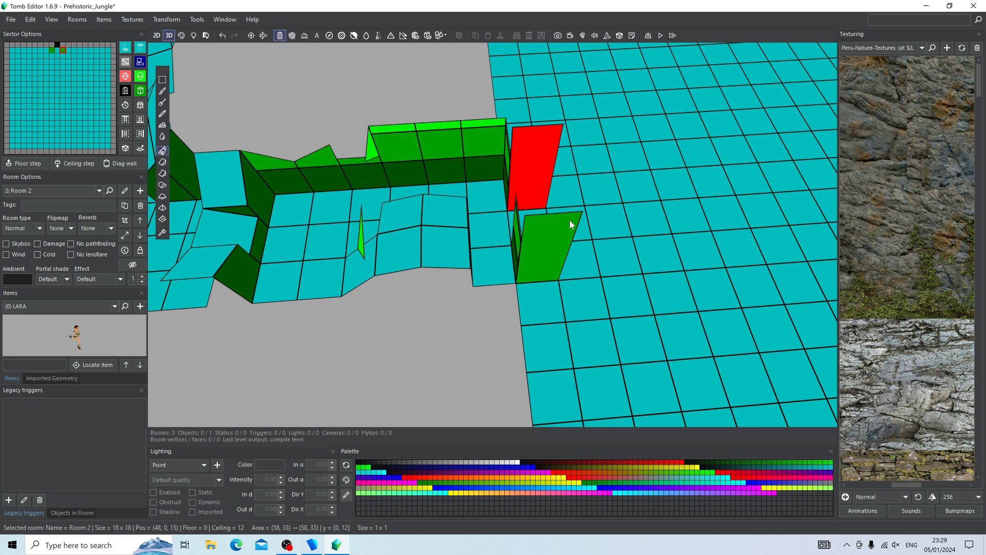
Step: Raise the floor of the single sector (57, 31) in front of the room's entrance to form a first block
right_drag(621, 266, 350, 126)
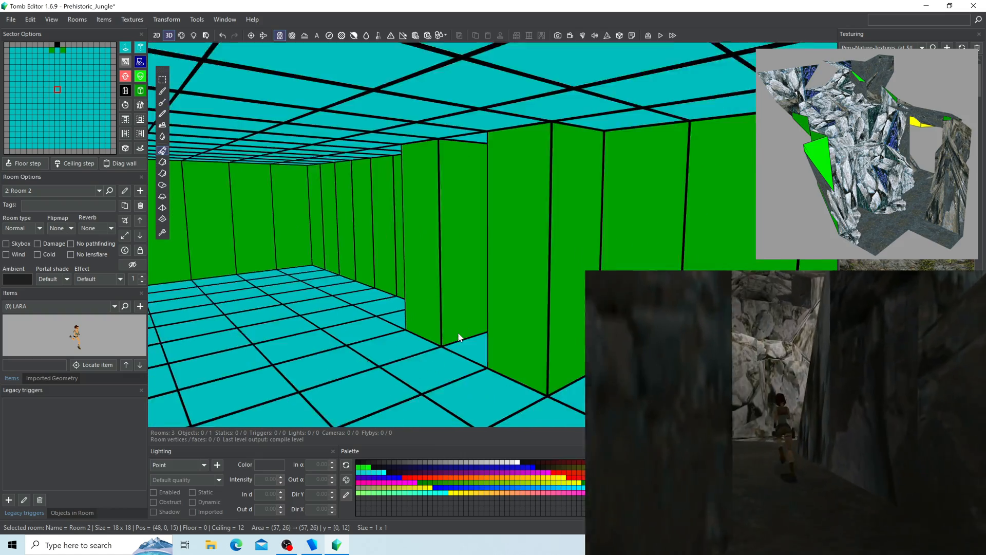
mouse_move(458, 333)
right_down()
mouse_move(469, 311)
mouse_move(503, 332)
mouse_move(515, 291)
mouse_move(471, 328)
mouse_move(369, 340)
mouse_move(396, 325)
mouse_move(292, 324)
mouse_move(486, 318)
mouse_move(469, 322)
mouse_move(460, 340)
mouse_move(458, 322)
mouse_move(446, 335)
mouse_move(449, 319)
mouse_move(450, 344)
right_up()
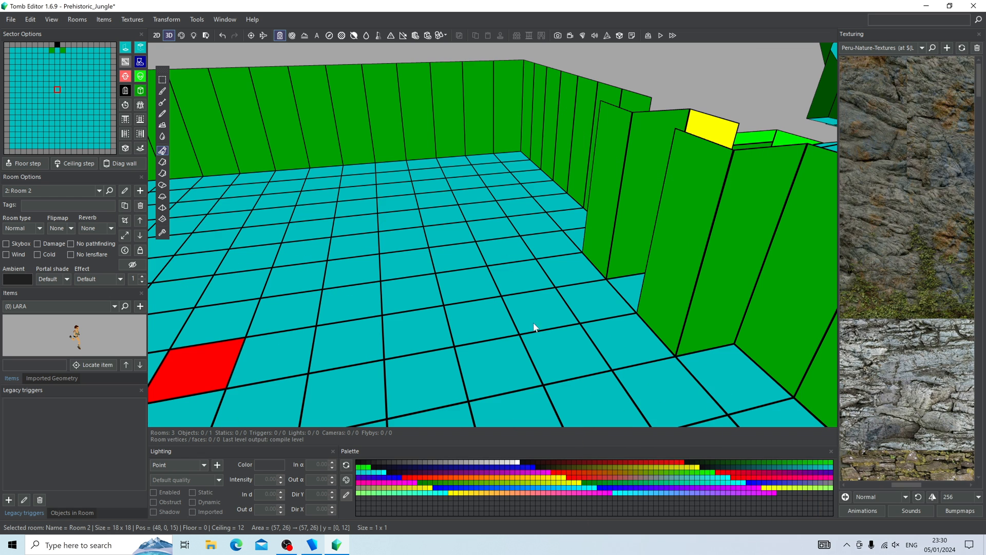
click(536, 304)
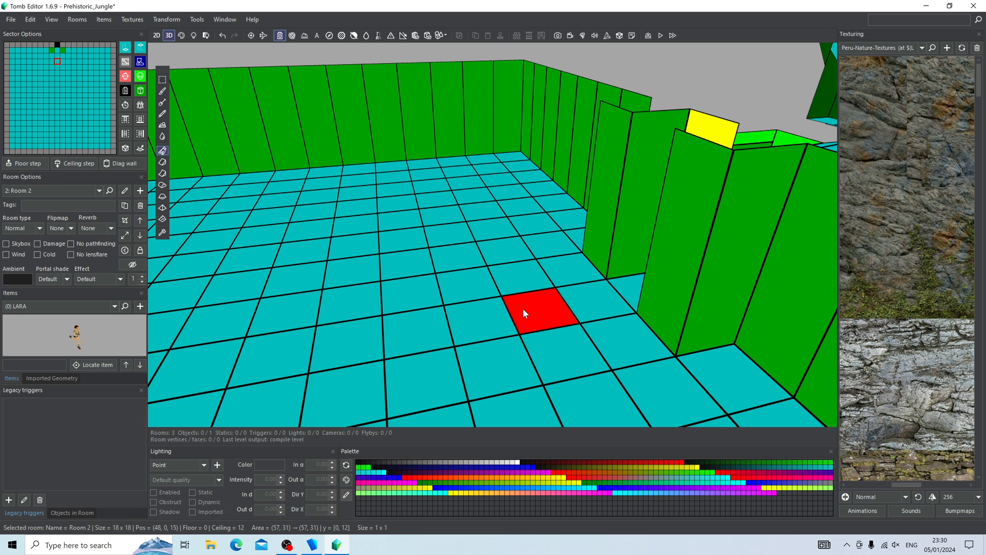
drag(523, 310, 526, 267)
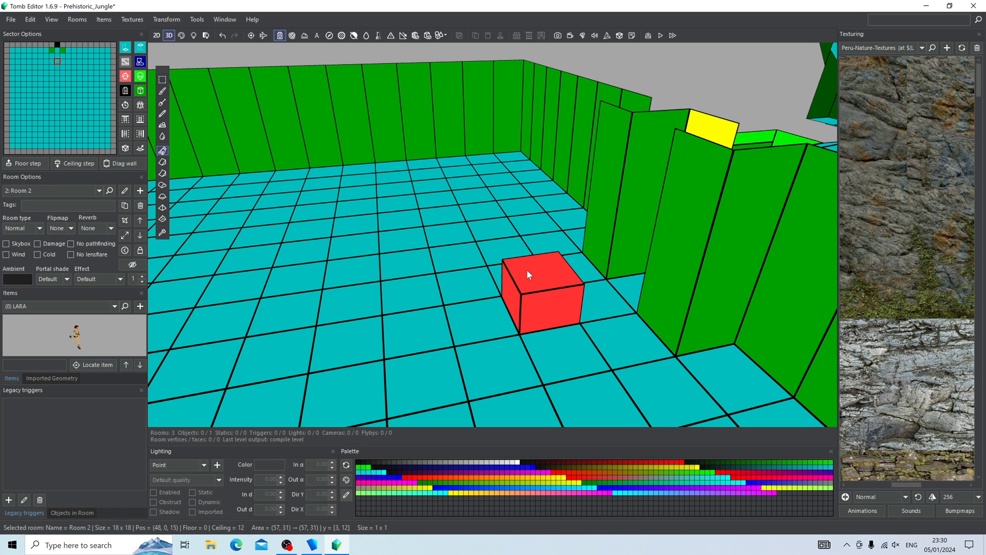
right_drag(526, 269, 505, 262)
drag(505, 252, 505, 241)
right_drag(505, 240, 491, 326)
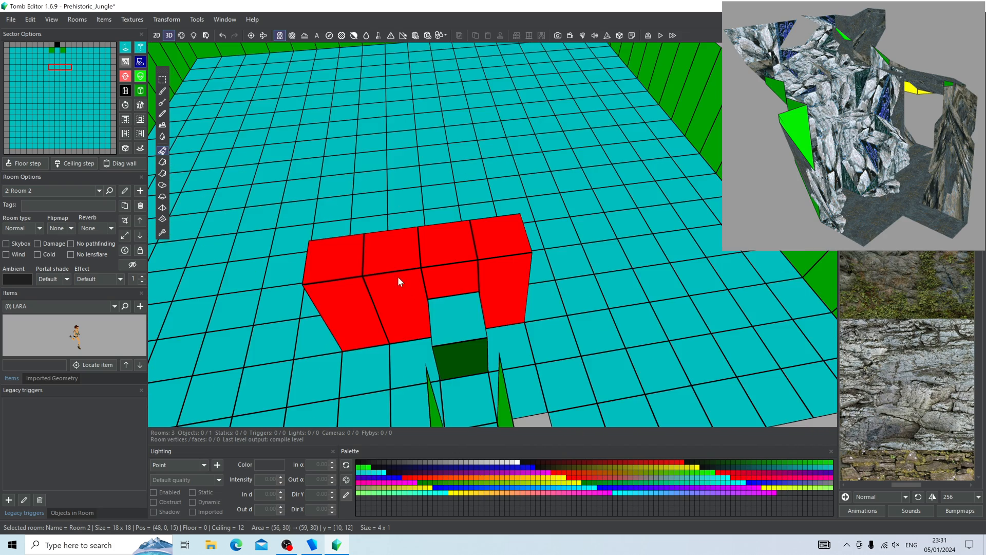
Step: Raise the ceiling of the whole 18 x 18 room to a height of 16
right_drag(398, 277, 540, 221)
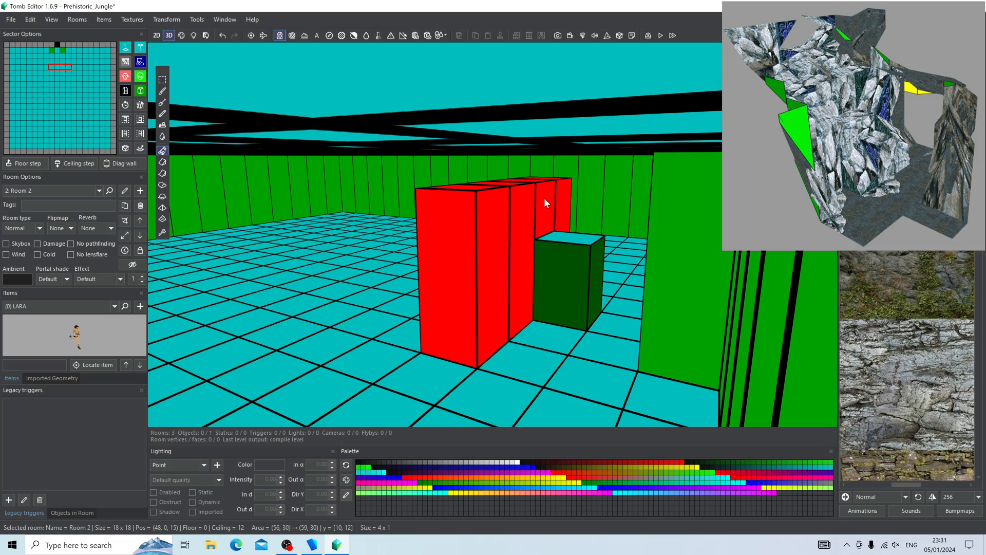
right_drag(433, 280, 544, 186)
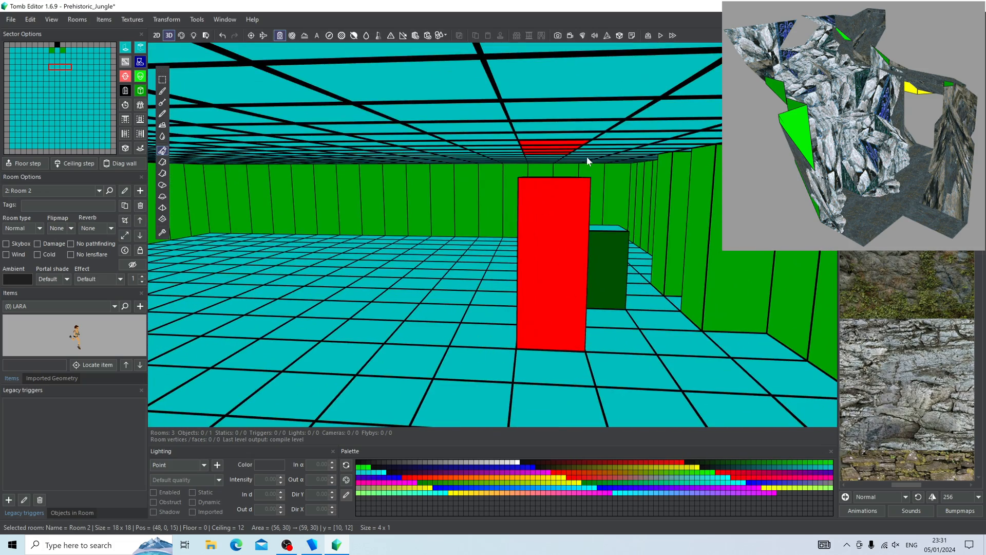
scroll(587, 159, down, 5)
right_drag(562, 228, 578, 197)
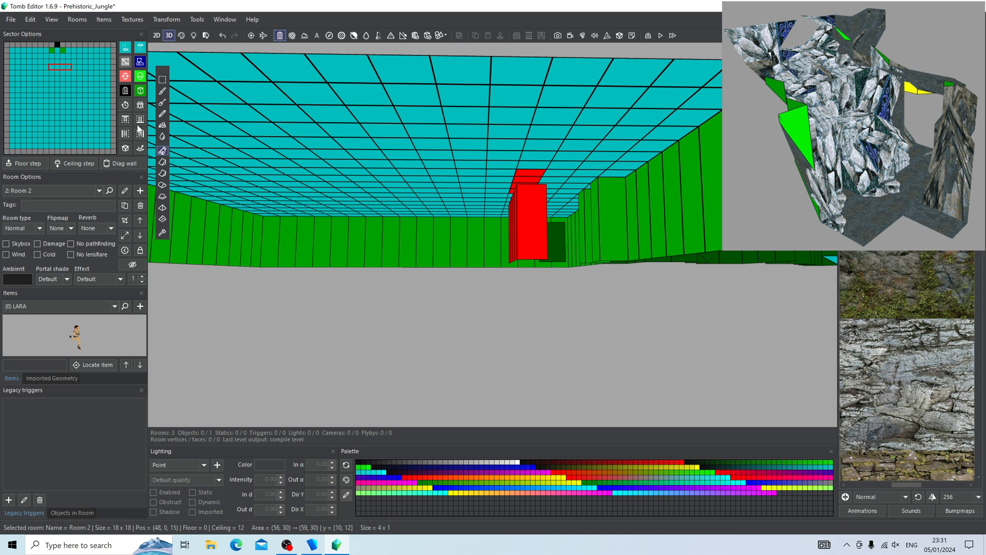
drag(109, 52, 15, 150)
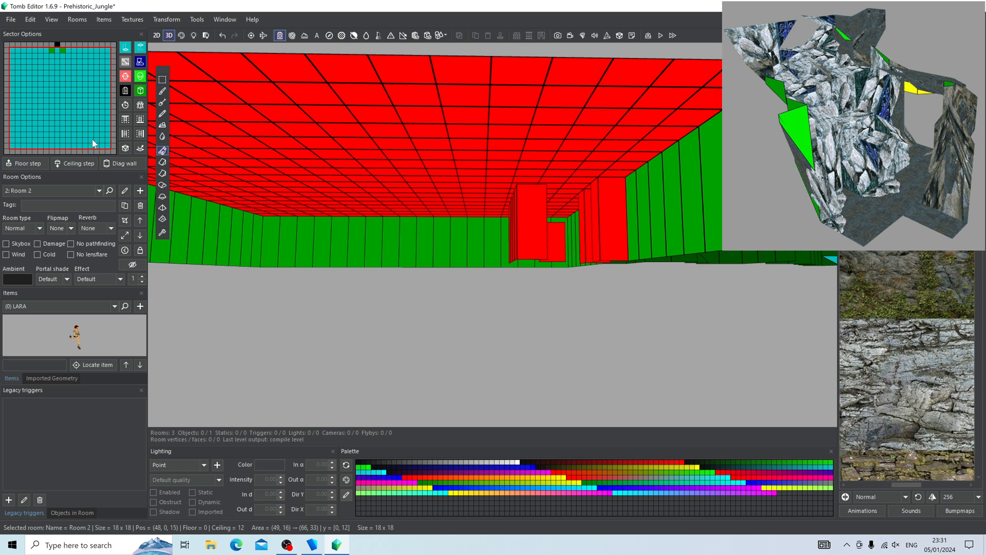
drag(411, 147, 424, 130)
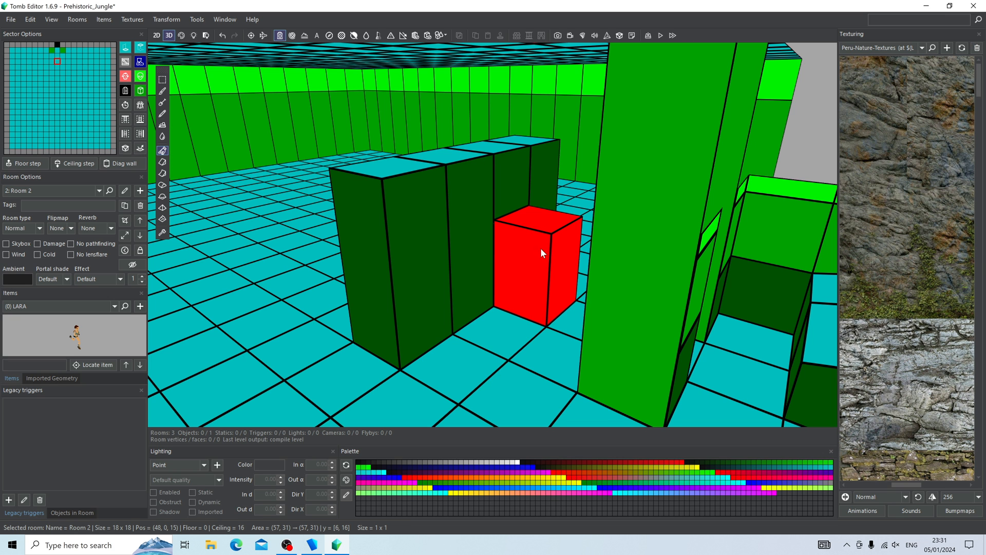
Step: Raise the four-sector row behind the small block to height 11, and the ceiling of the whole room to 20
click(535, 240)
drag(522, 166, 408, 219)
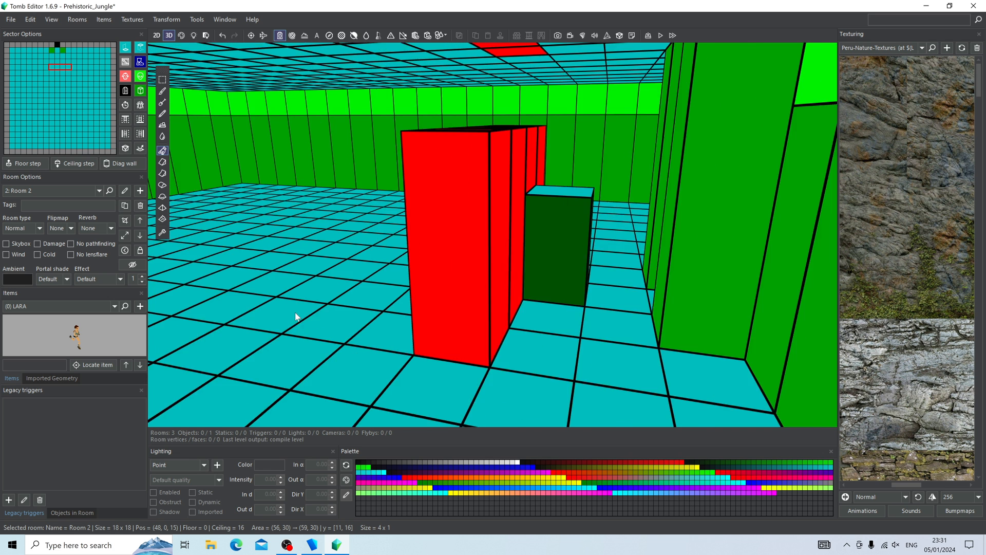
drag(112, 48, 13, 148)
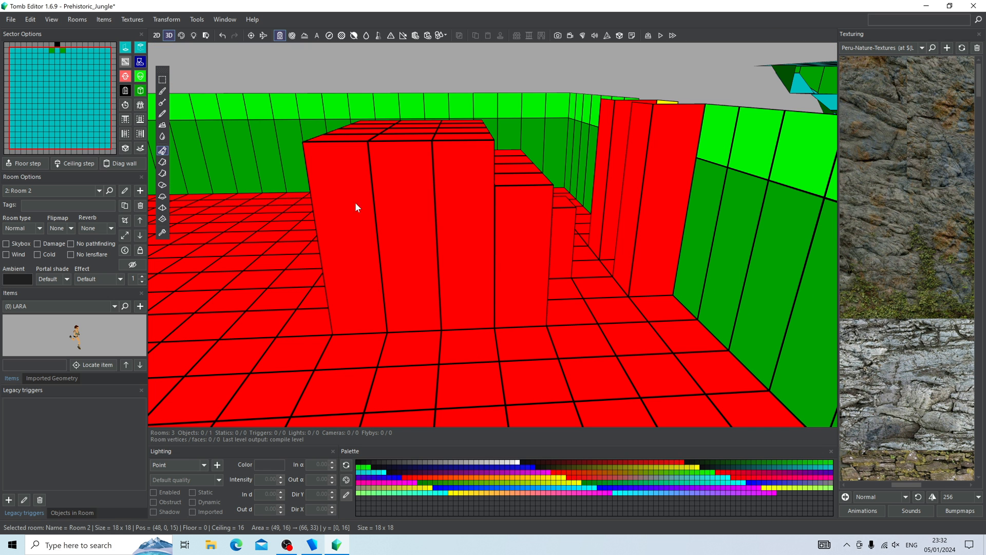
scroll(356, 202, down, 5)
right_drag(421, 272, 388, 152)
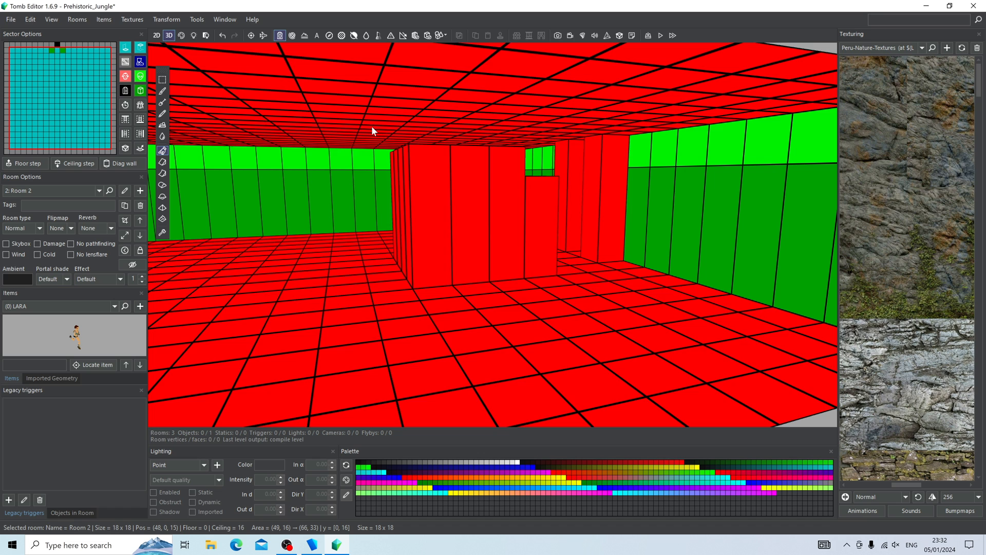
drag(372, 127, 367, 93)
right_drag(367, 93, 780, 169)
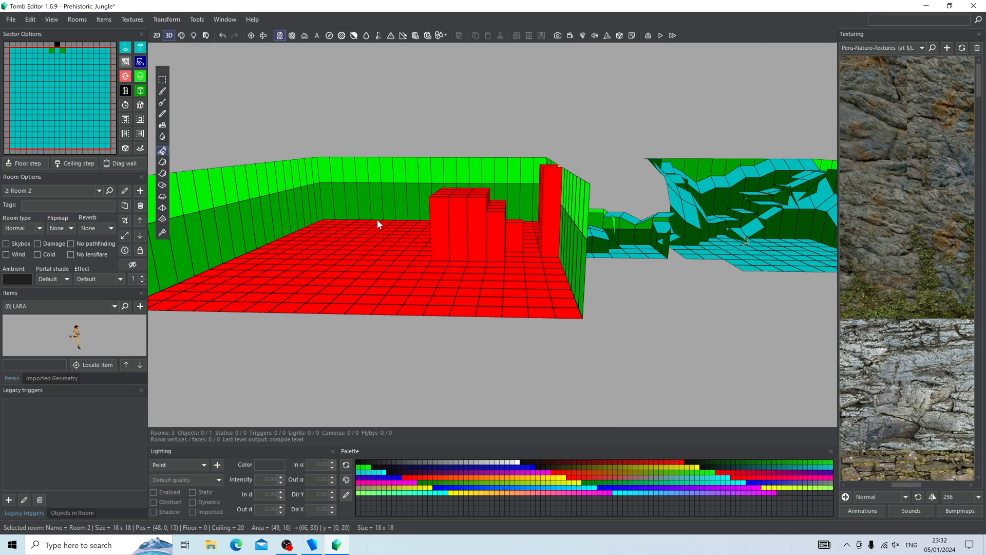
right_drag(378, 220, 390, 195)
scroll(386, 210, up, 6)
key(Escape)
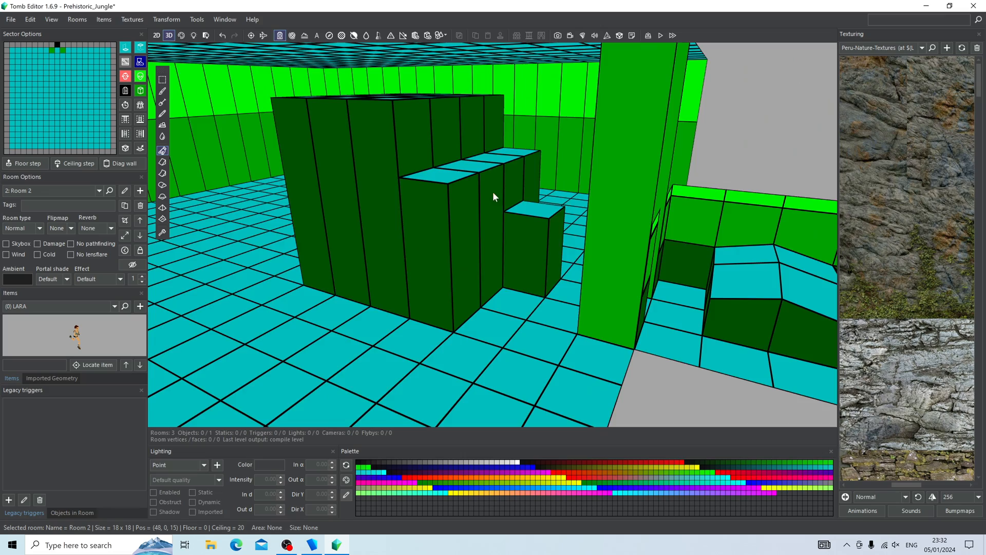
Step: Crop the room to the 9 x 7 sector area around the stepped blocks and the entrance
right_drag(493, 196, 661, 279)
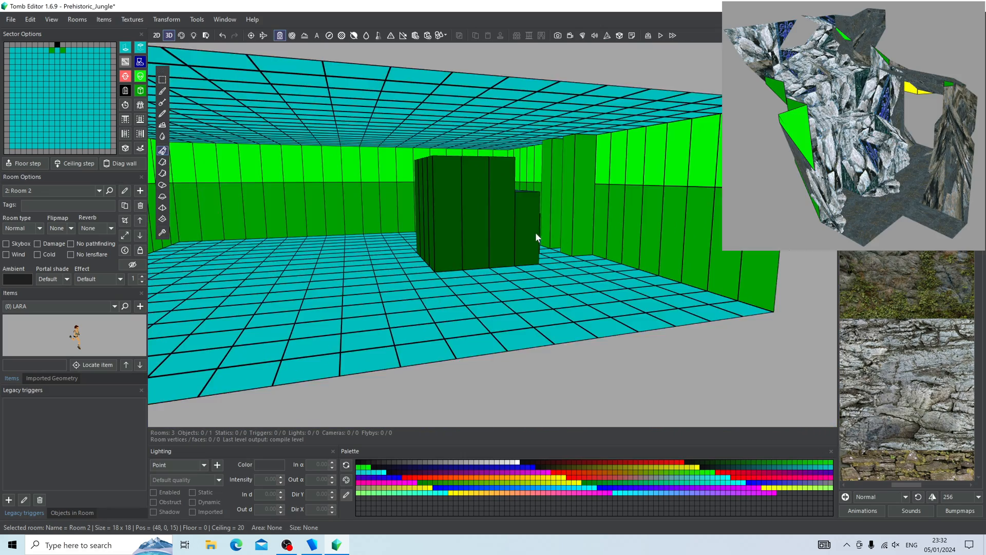
right_drag(536, 233, 525, 271)
right_drag(416, 66, 578, 235)
scroll(577, 230, down, 5)
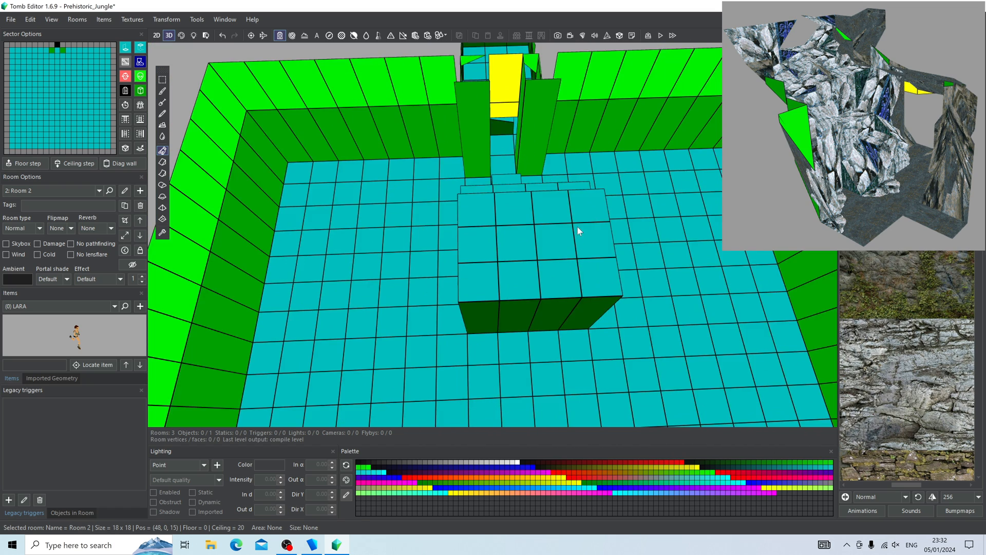
drag(578, 227, 402, 288)
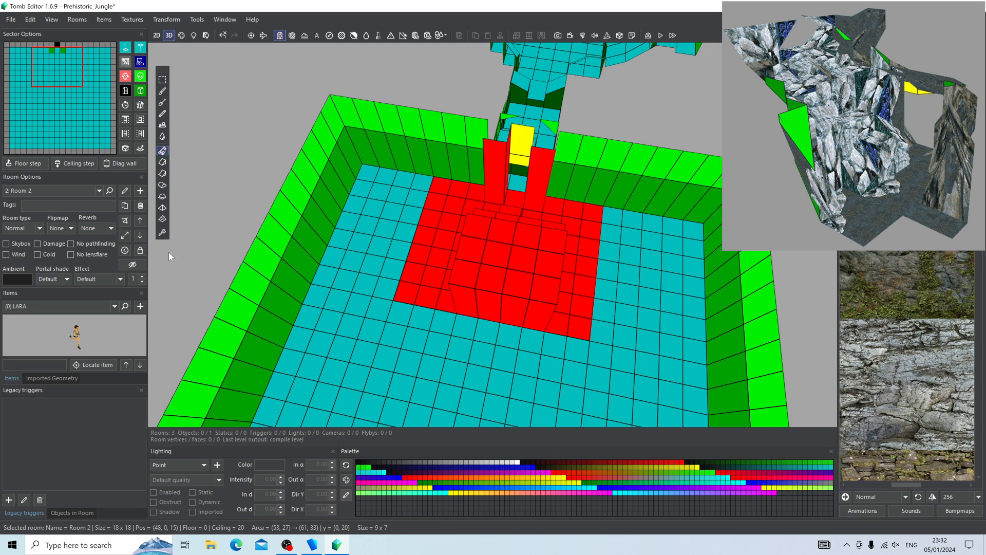
click(124, 220)
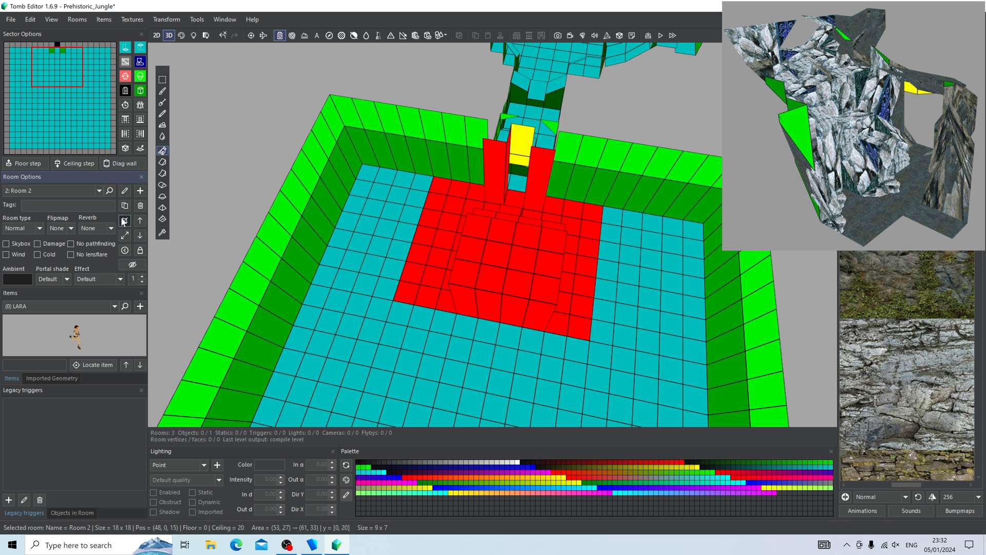
right_drag(529, 260, 428, 178)
key(Escape)
Step: Turn the three floor sectors on each side of the entrance passage into walls, flush with the existing wall sectors
click(421, 226)
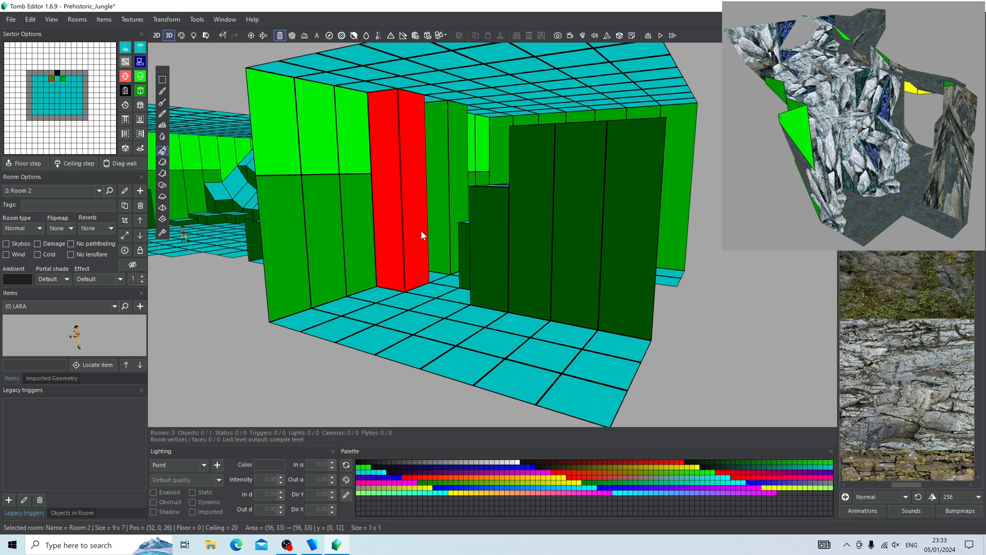
right_drag(421, 236, 440, 256)
drag(391, 302, 338, 341)
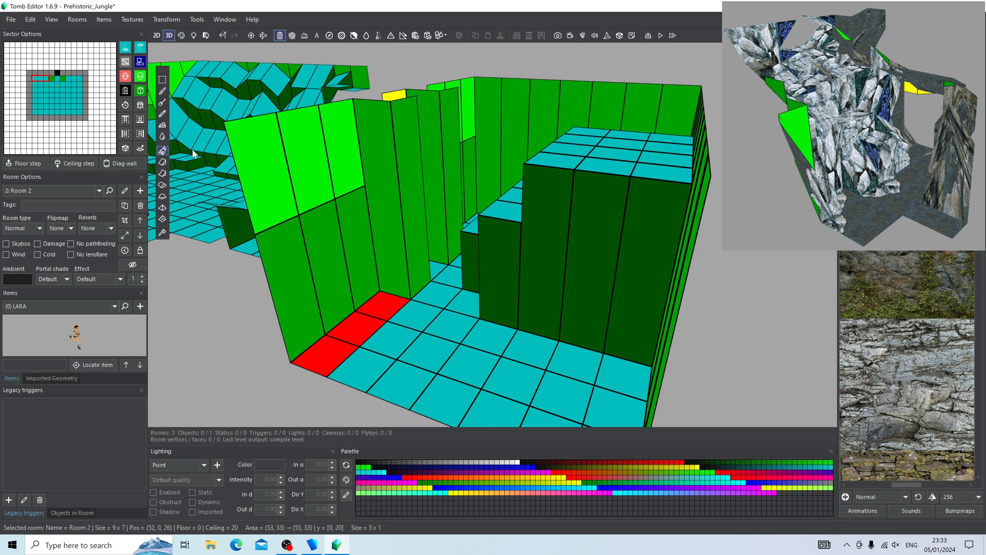
click(140, 91)
right_drag(390, 205, 539, 247)
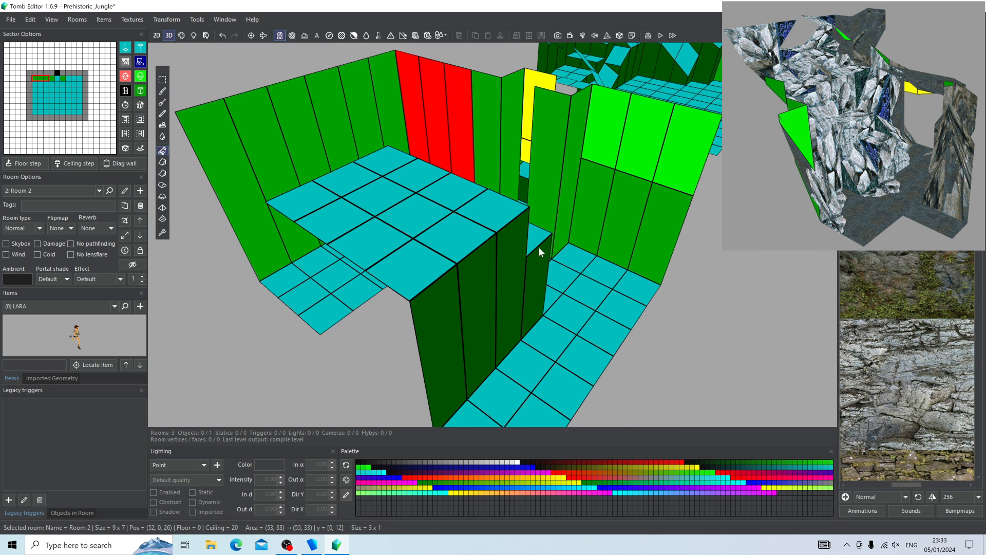
click(588, 262)
drag(589, 264, 640, 285)
click(140, 91)
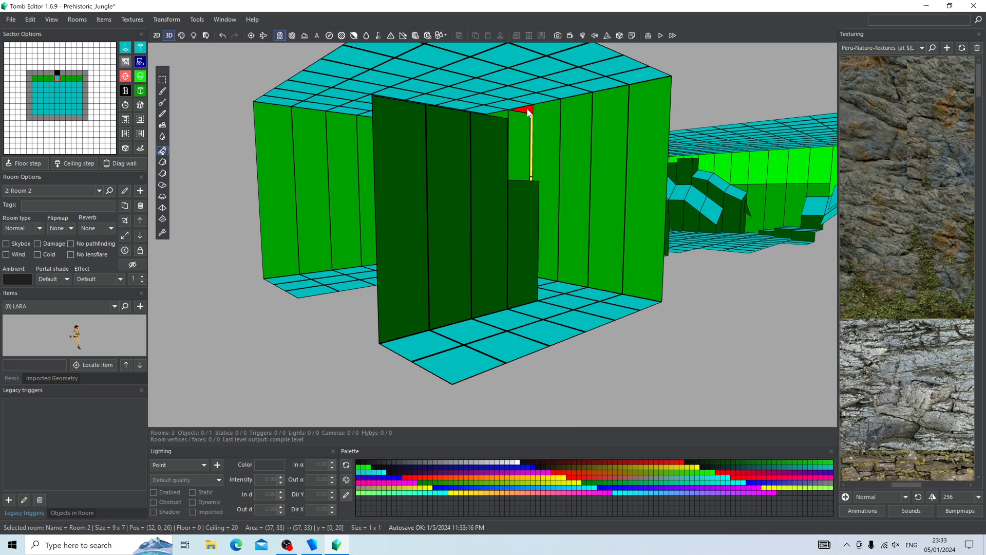
Step: Lower the ceiling of the entrance sector (57, 33) to a height of 9
click(533, 154)
right_drag(533, 171, 574, 191)
right_drag(541, 156, 519, 224)
drag(520, 224, 514, 275)
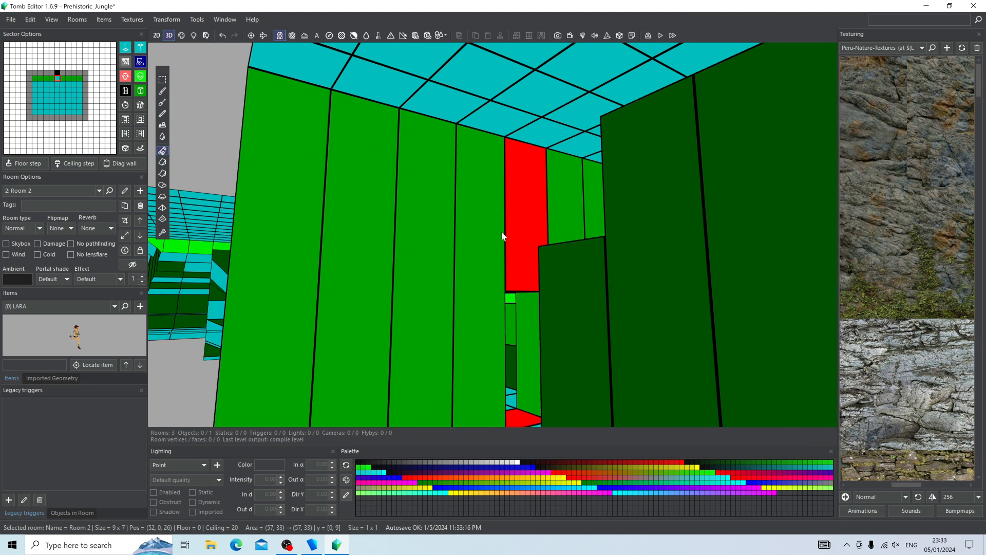
right_drag(452, 162, 495, 222)
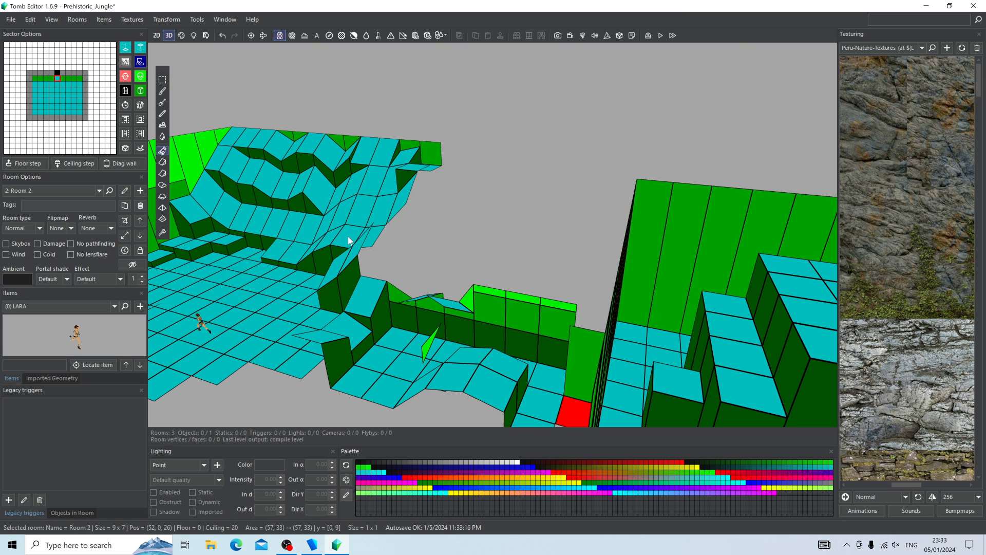
right_drag(348, 241, 385, 55)
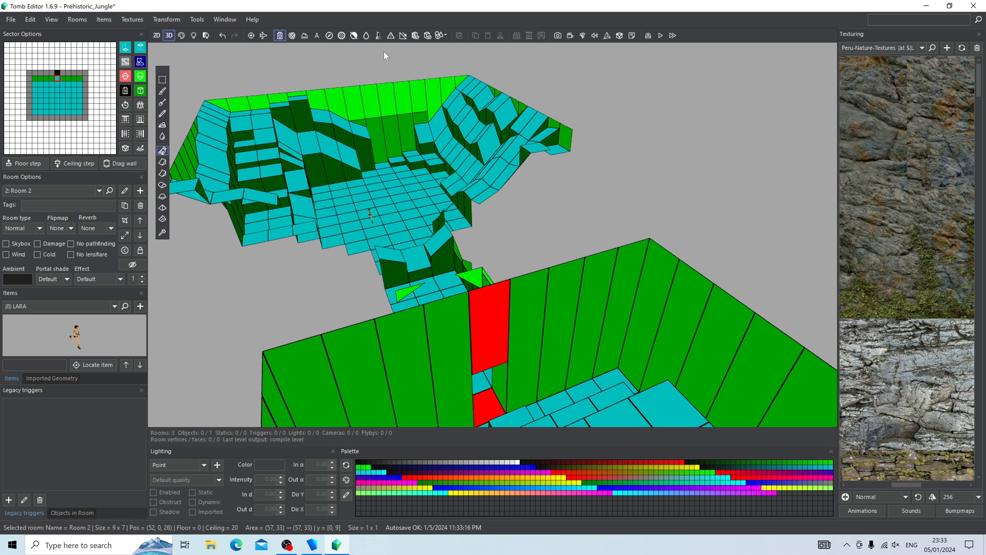
Step: Hide the connected rooms and crop two sectors off the room's south side, leaving a 9 x 5 area
click(280, 35)
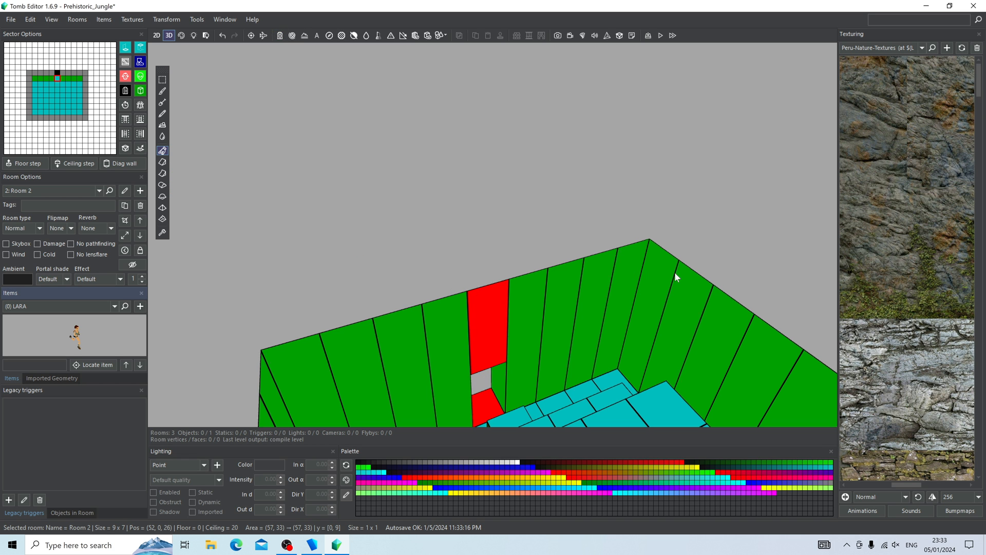
right_drag(674, 273, 586, 265)
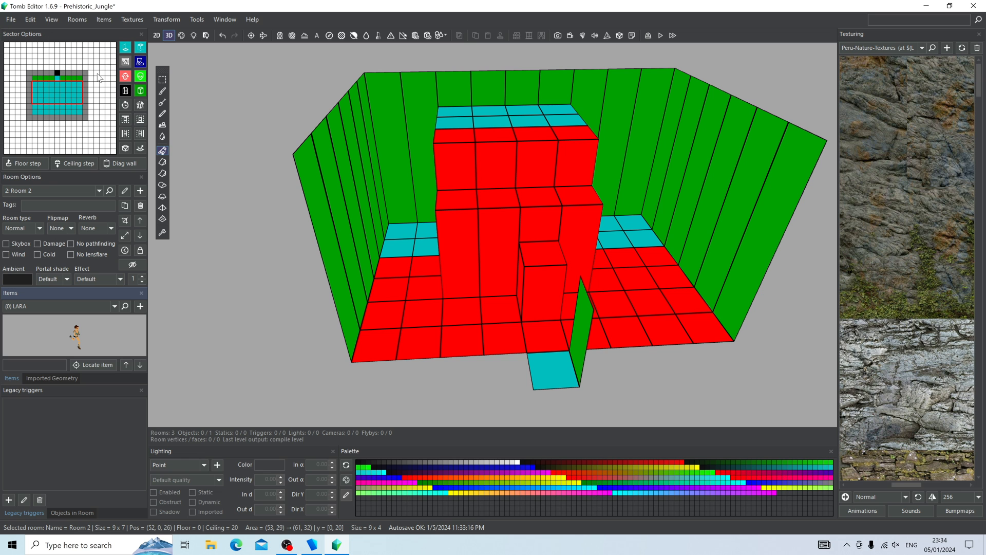
drag(81, 78, 37, 101)
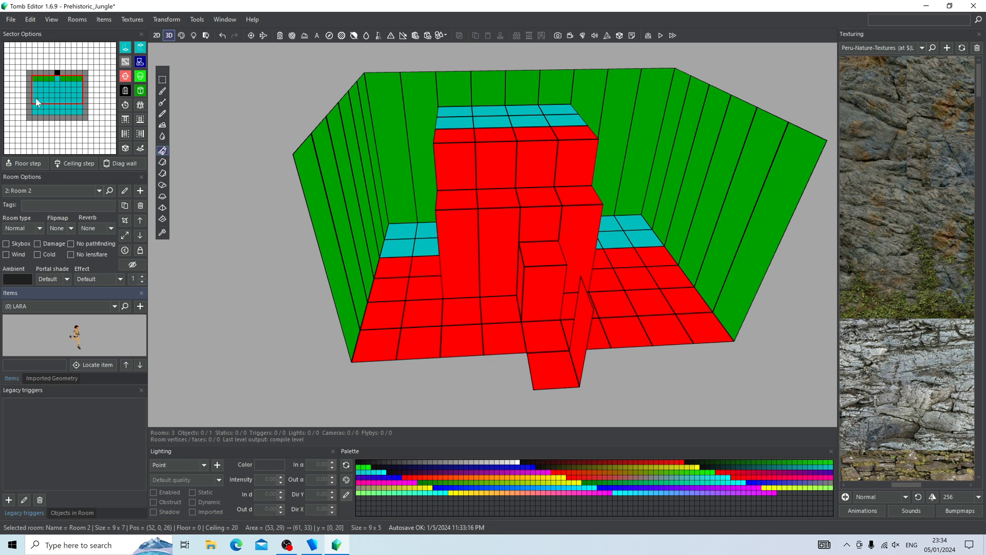
right_drag(331, 137, 525, 121)
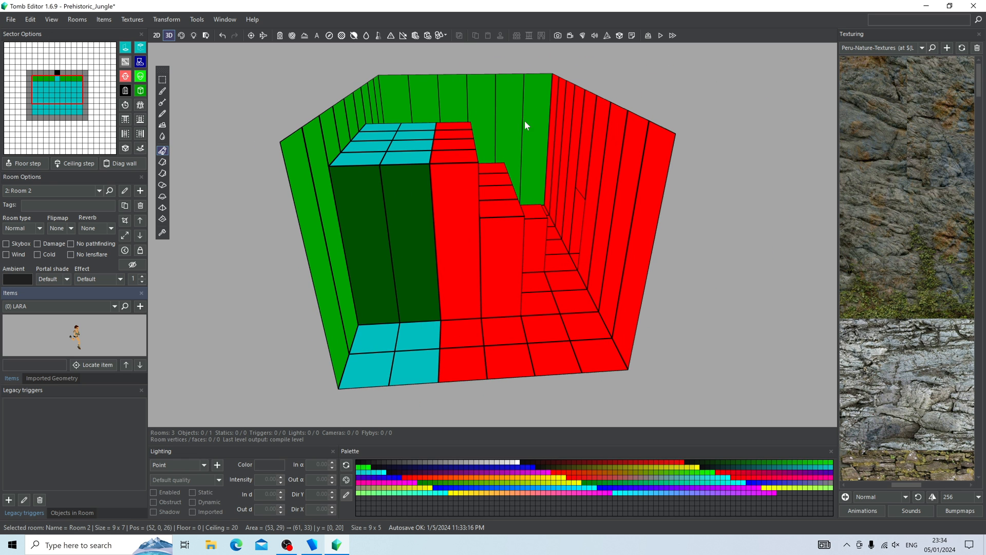
click(124, 220)
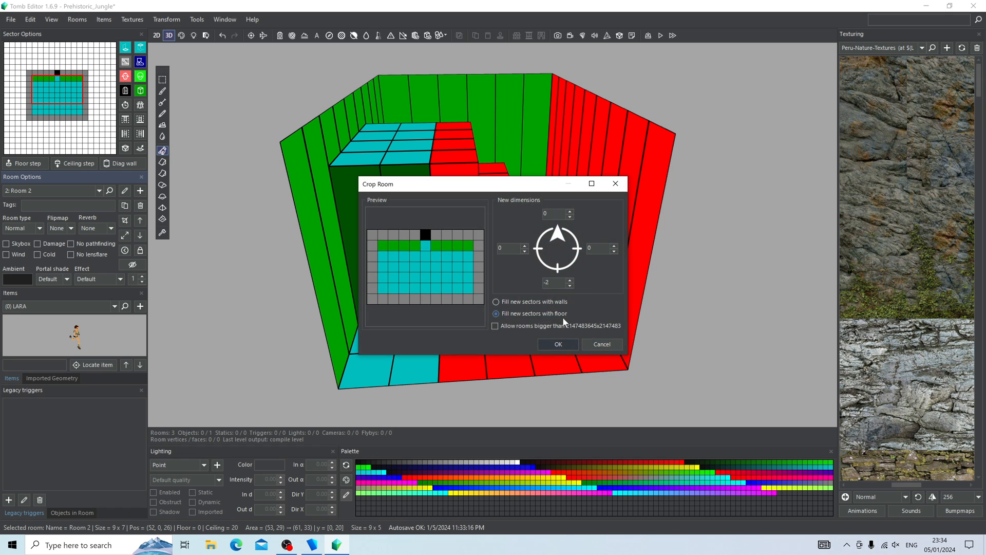
click(559, 343)
Step: Crop the room's width to the 5 x 5 sector area (55, 29) to (59, 33) containing the stepped blocks and entrance
click(659, 263)
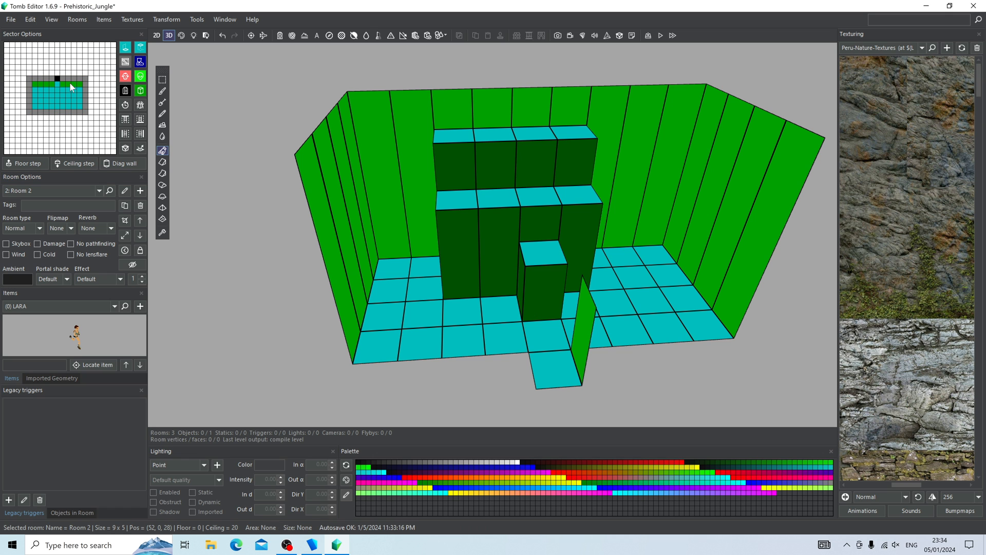
click(70, 84)
drag(415, 271, 437, 348)
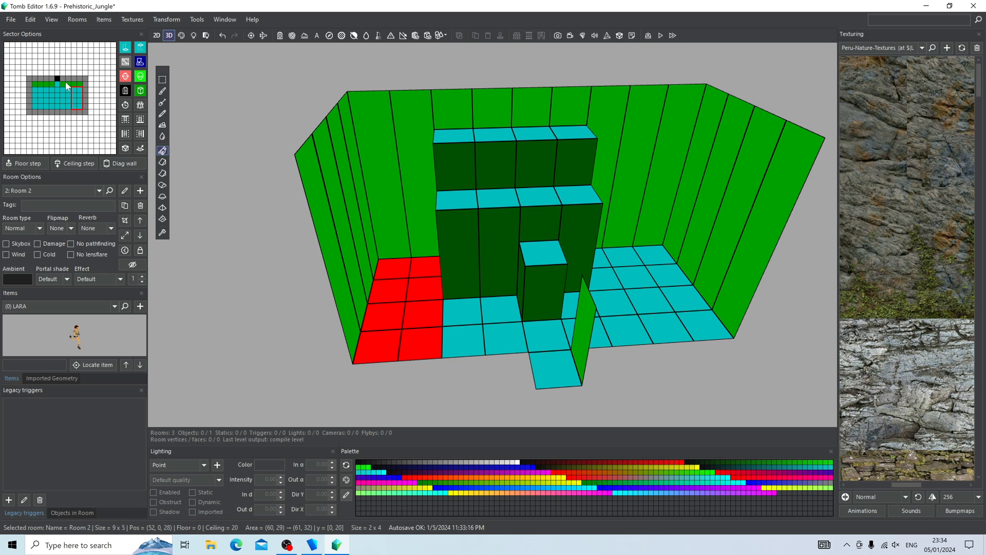
drag(68, 87, 48, 104)
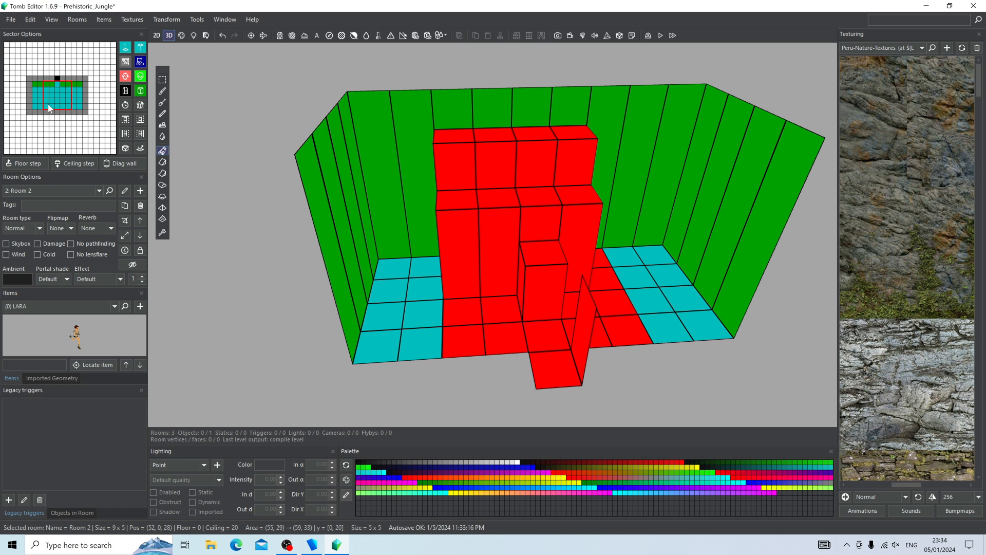
click(648, 264)
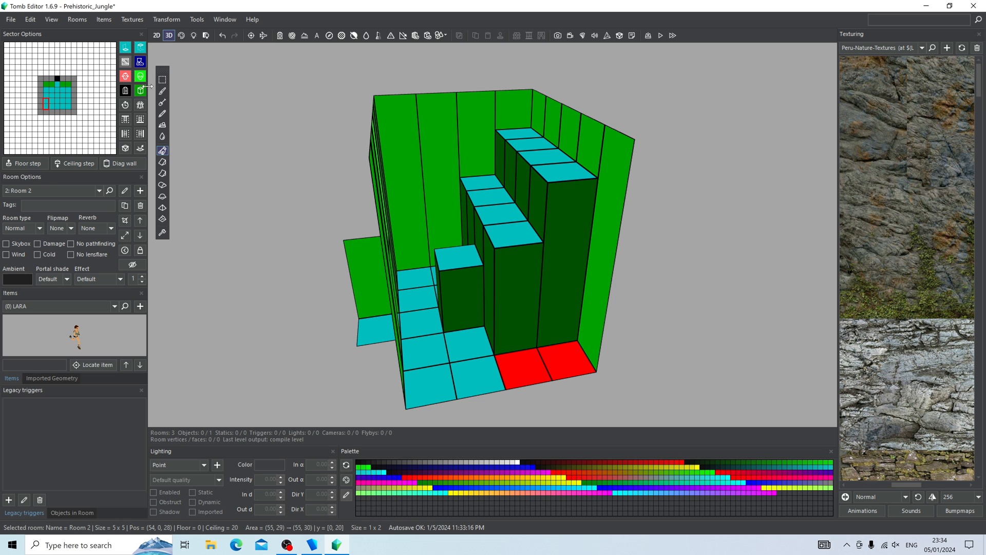
Step: Turn the two floor sectors (55, 29) and (55, 30) into walls
click(141, 90)
right_drag(211, 280, 534, 283)
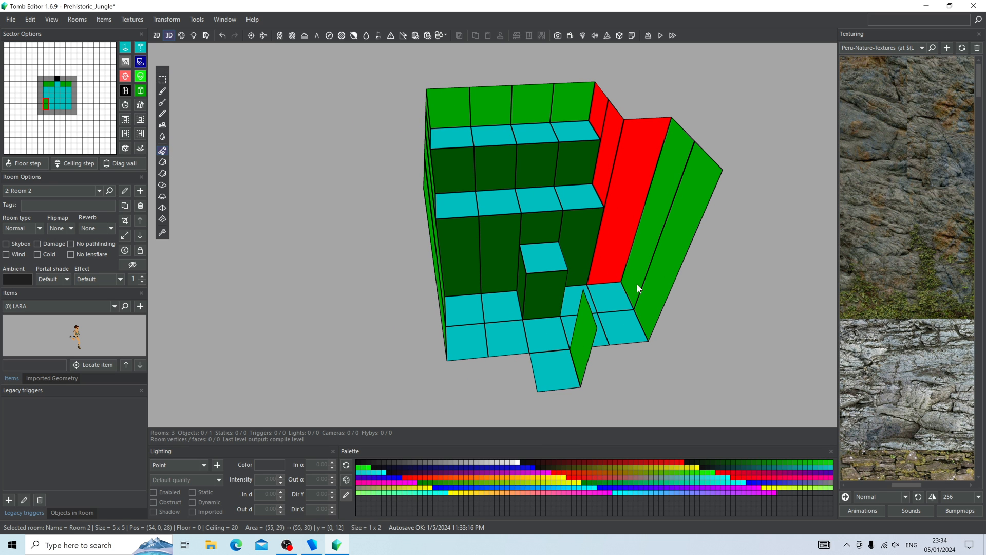
Step: Raise and slope the low floor sectors on both sides of the central block, including (58, 31), forming ramps beside it
right_drag(611, 294, 516, 158)
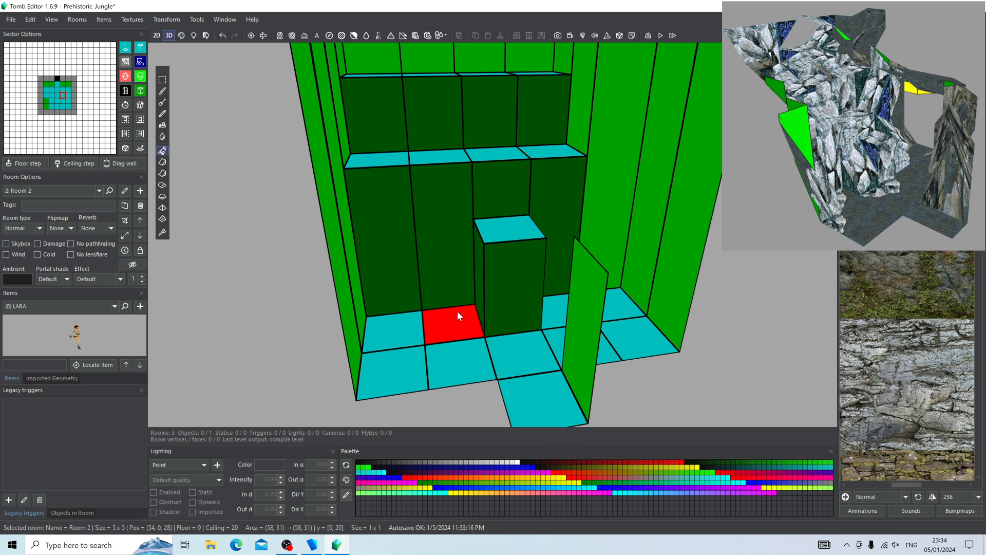
drag(458, 311, 455, 252)
click(455, 284)
click(456, 285)
click(455, 286)
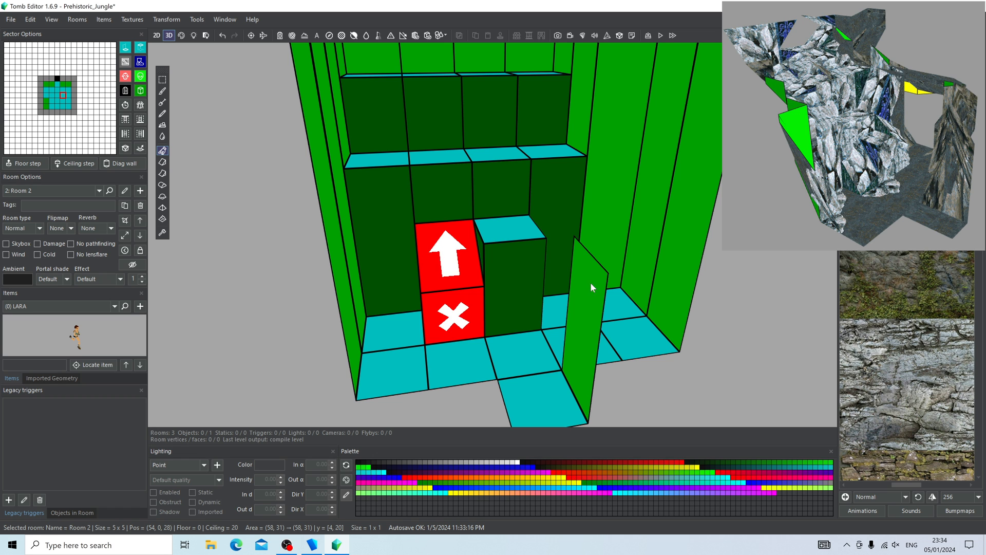
right_drag(592, 284, 543, 313)
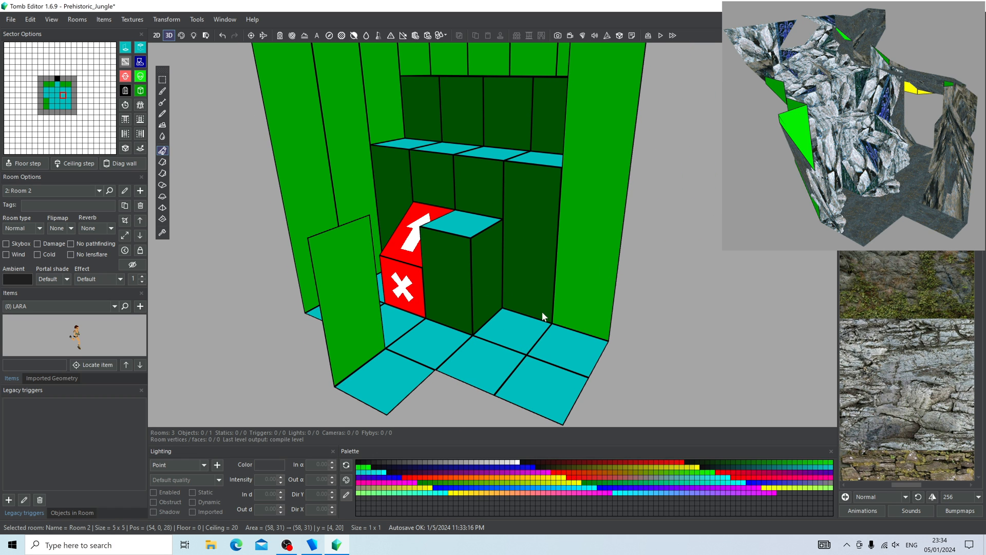
click(507, 334)
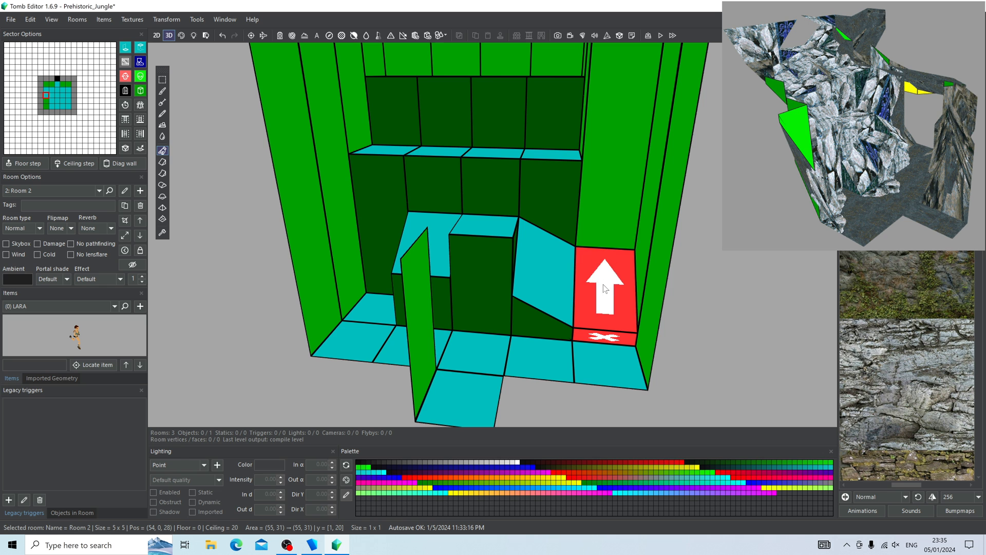
Step: Slope the ceiling of the entrance sector (57, 33), raising its room side to a height of 11
right_drag(602, 290, 526, 261)
click(570, 248)
mouse_move(571, 248)
mouse_down()
mouse_move(577, 262)
mouse_move(578, 245)
mouse_up()
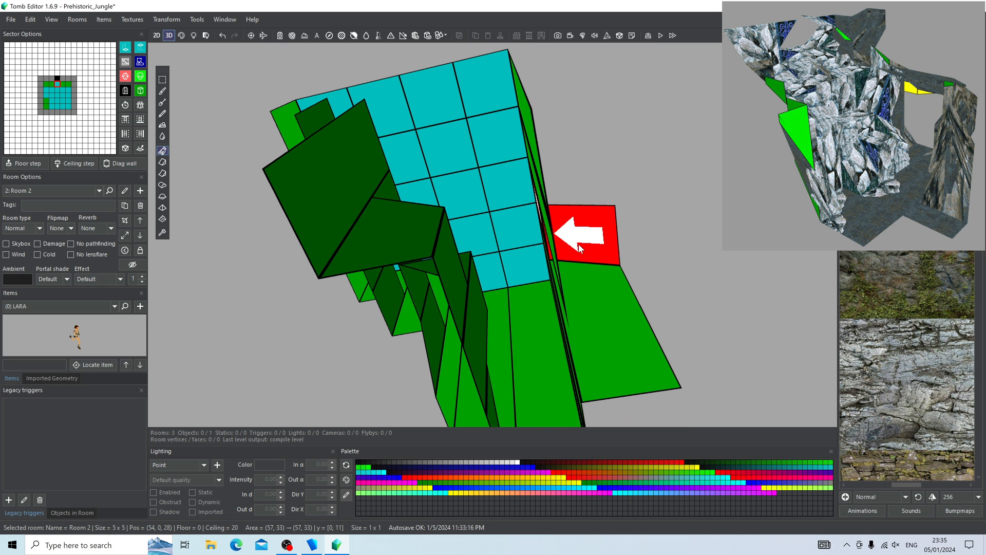
Step: Lower the ceiling row (55, 32) to (59, 32) to a height of 14 and slope it down towards the entrance
right_drag(579, 243, 570, 164)
click(564, 147)
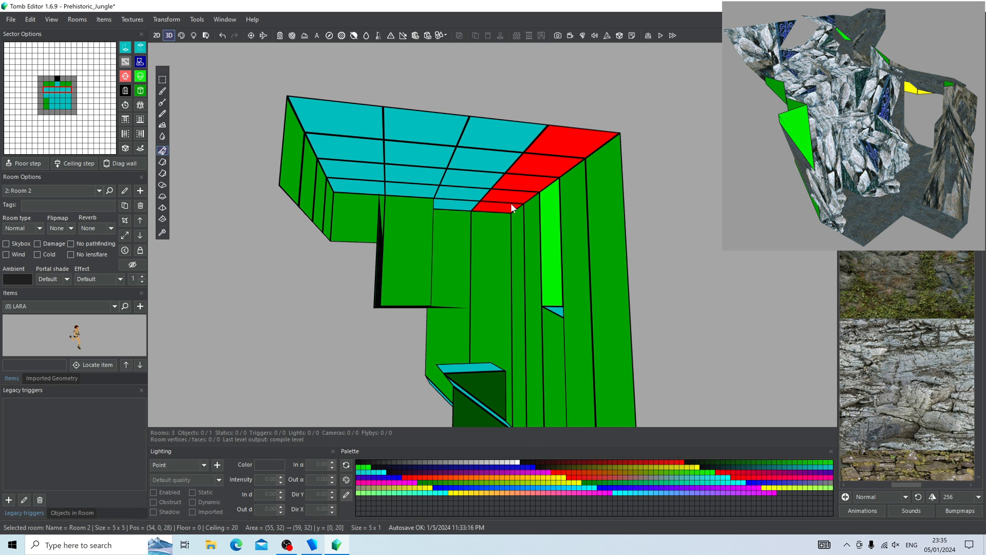
drag(513, 194, 513, 254)
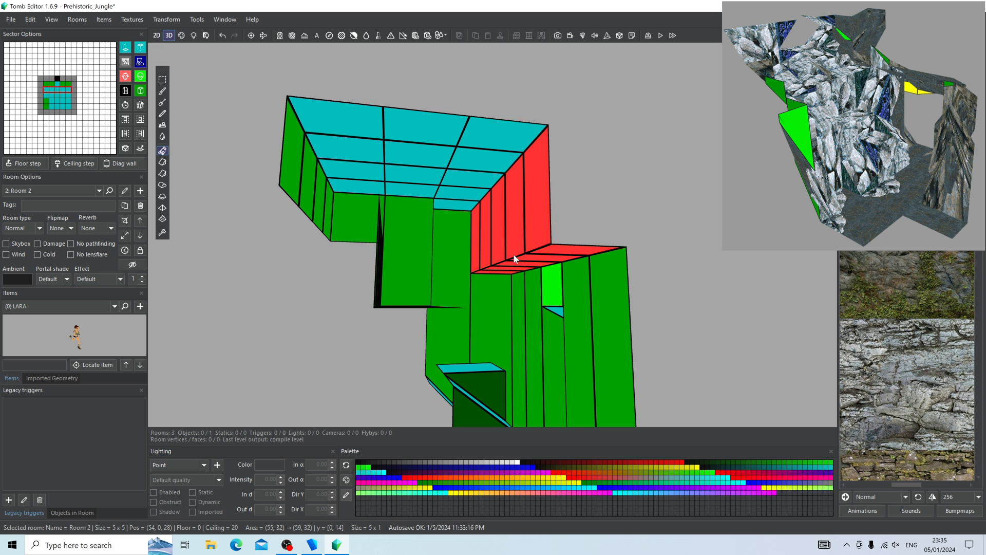
right_drag(513, 253, 538, 223)
click(537, 223)
drag(538, 224, 537, 262)
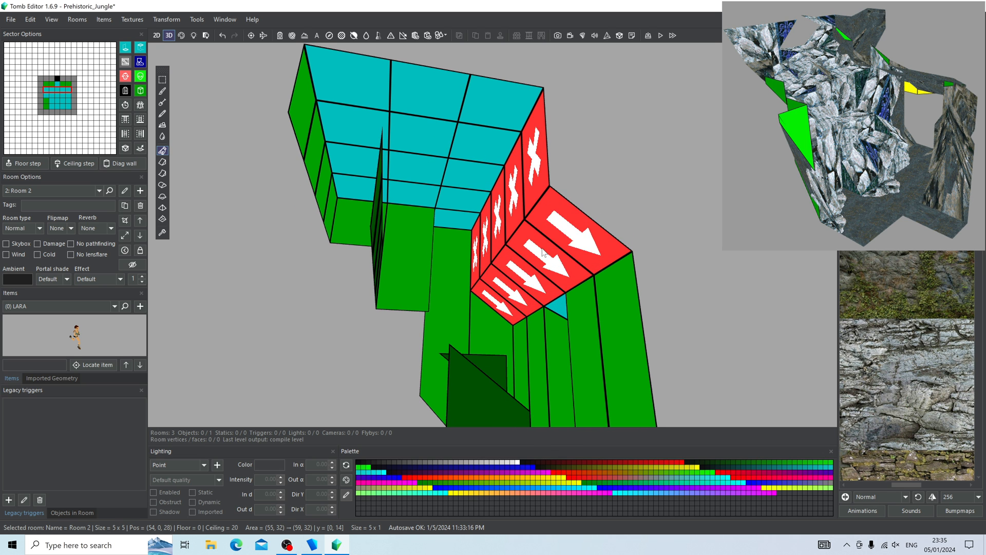
Step: Lower the ceiling row (55, 31) to (59, 31) to a height of 18 and slope it down towards the entrance
right_drag(537, 262, 566, 156)
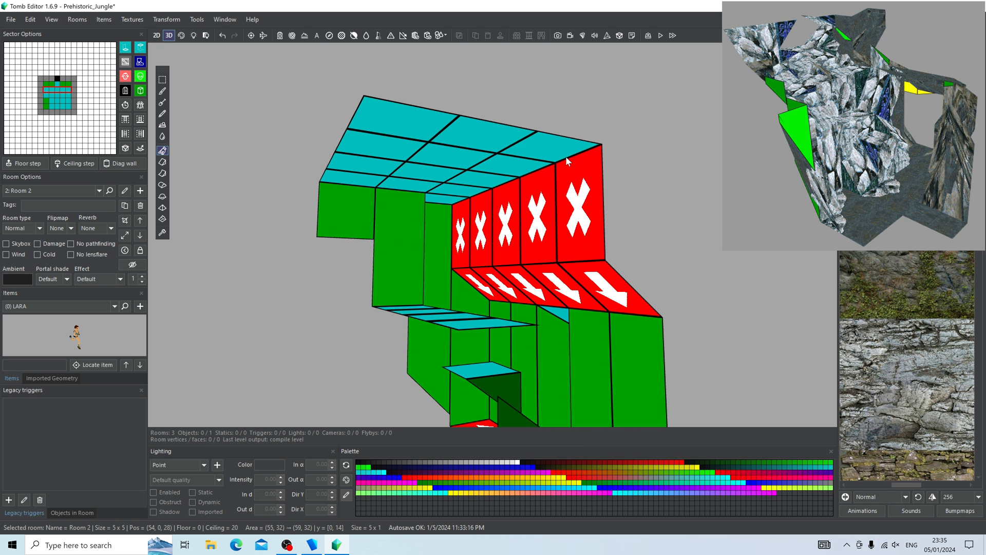
drag(565, 156, 445, 210)
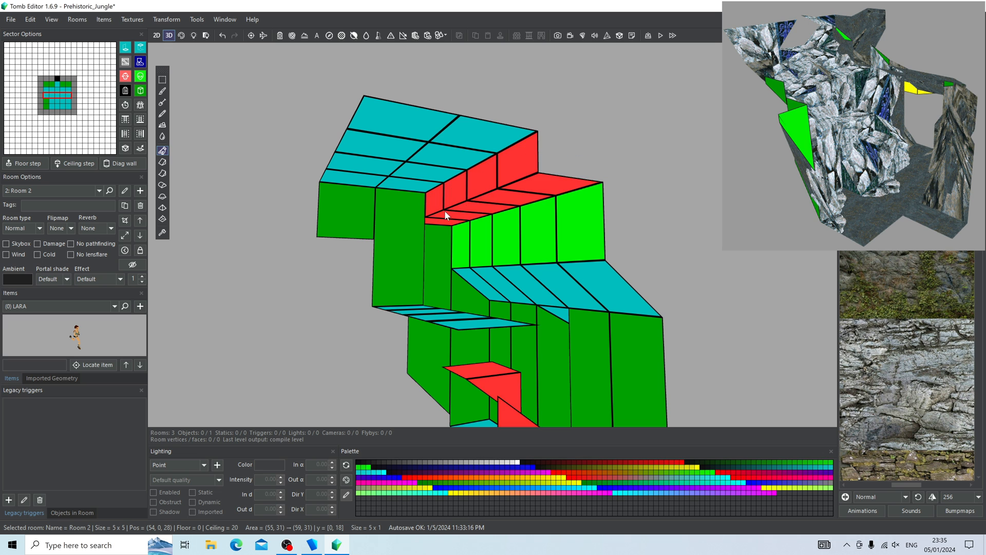
right_drag(445, 210, 467, 202)
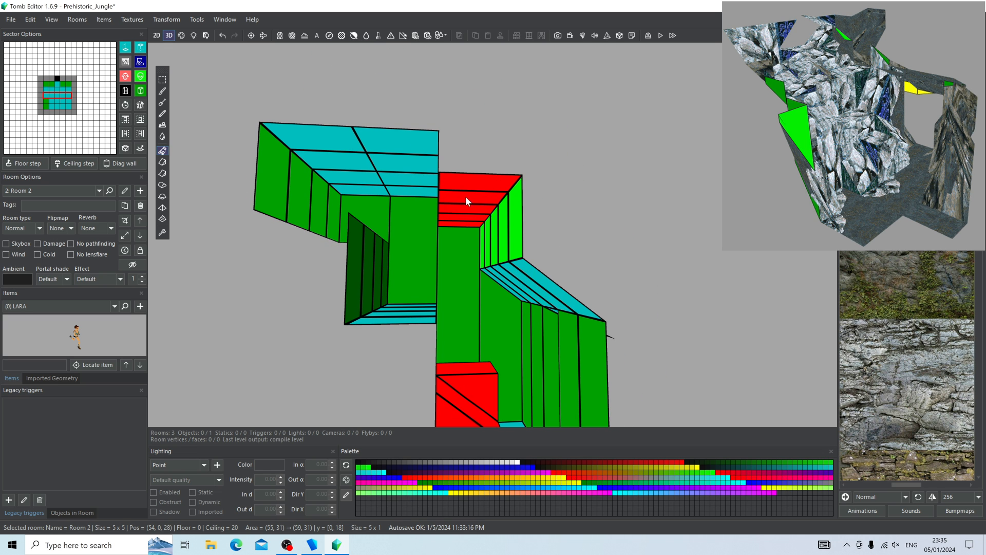
click(466, 196)
click(466, 195)
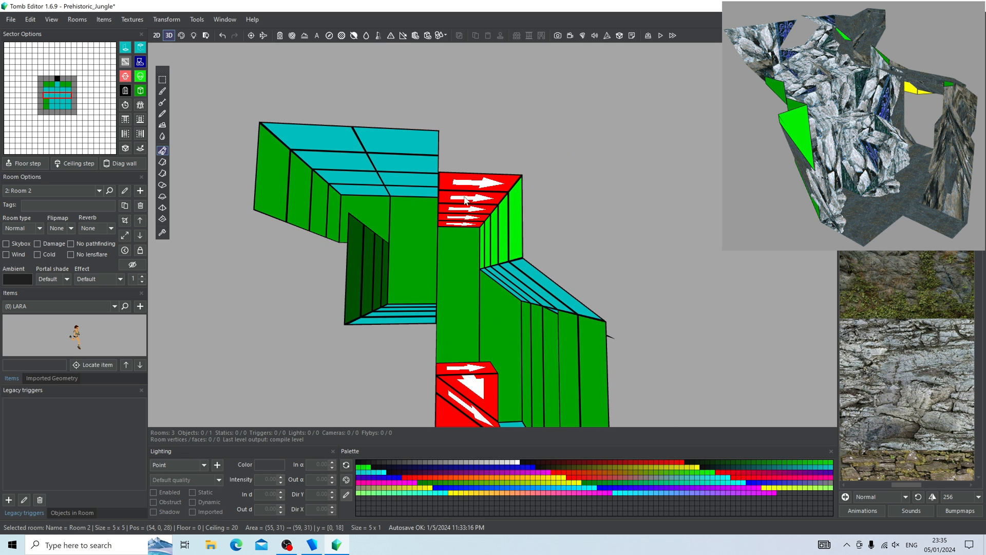
drag(465, 195, 466, 229)
Step: Slope the ceiling row (56, 30) to (59, 30) down towards the entrance side
right_drag(430, 205, 509, 191)
drag(505, 205, 448, 138)
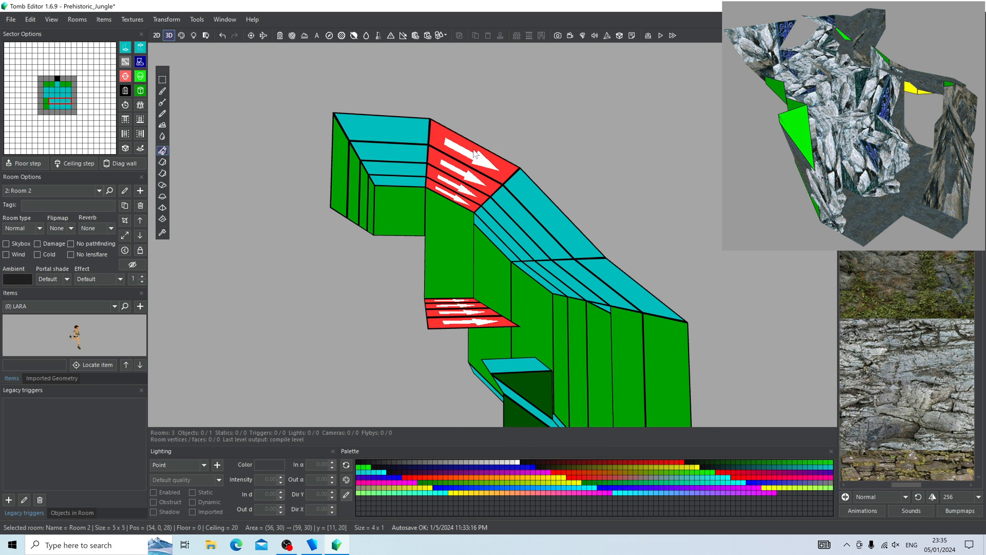
click(452, 142)
Step: Turn the floor sector (59, 31) into a wall and slope the adjoining sector (59, 32)
right_drag(453, 142, 412, 110)
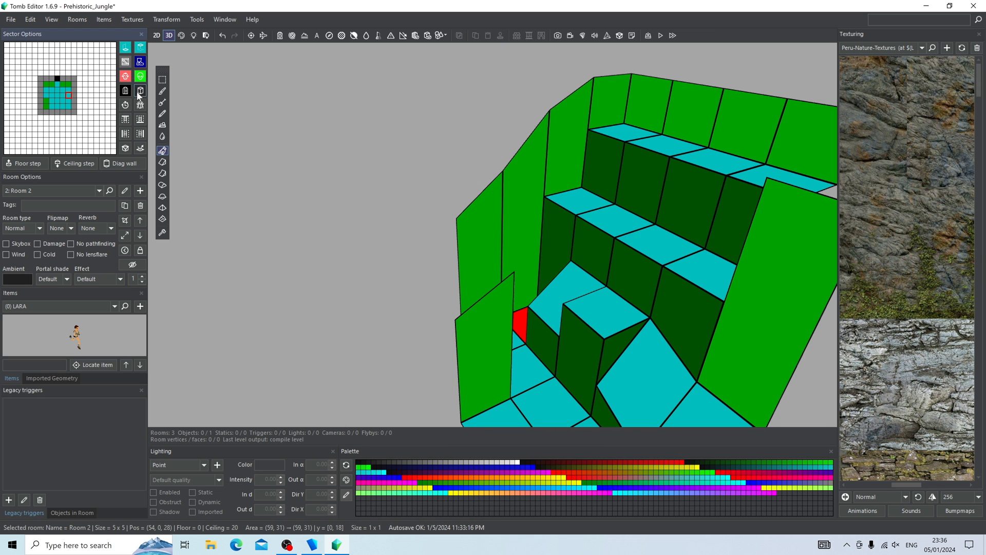
click(138, 92)
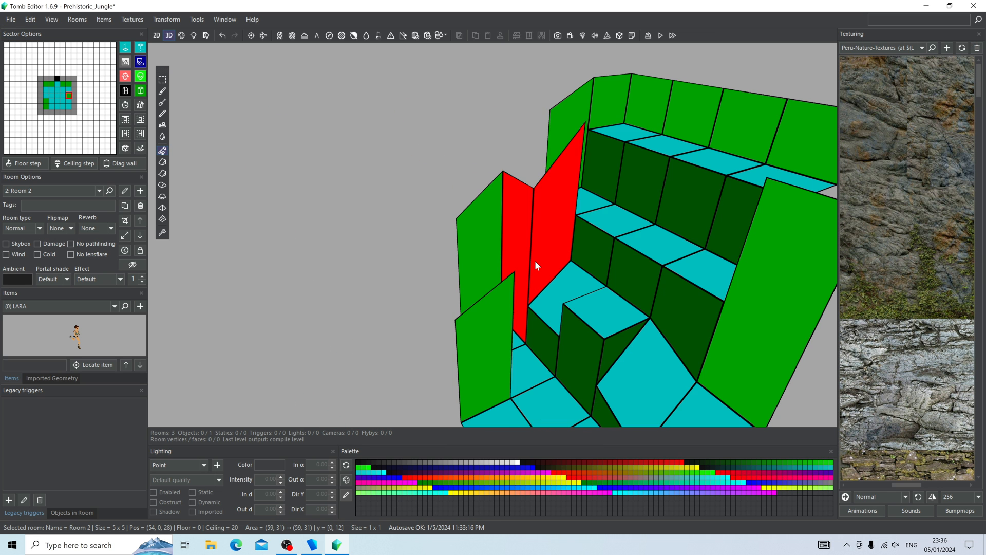
right_drag(535, 260, 489, 129)
click(490, 334)
drag(501, 341, 503, 307)
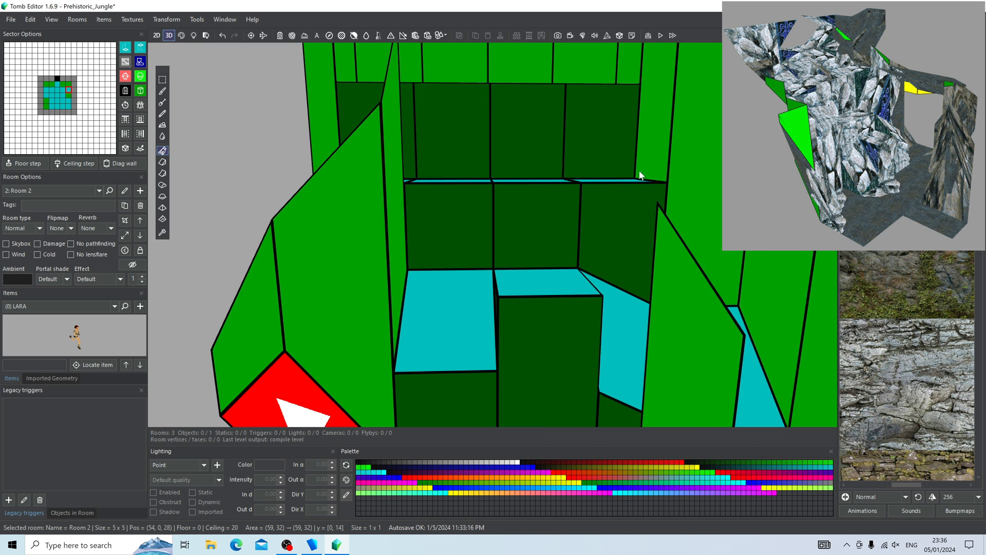
Step: Slope the middle ledge's end sectors (59, 30) and (56, 30) and shape the upper corner sector (59, 29)
right_drag(640, 175, 304, 189)
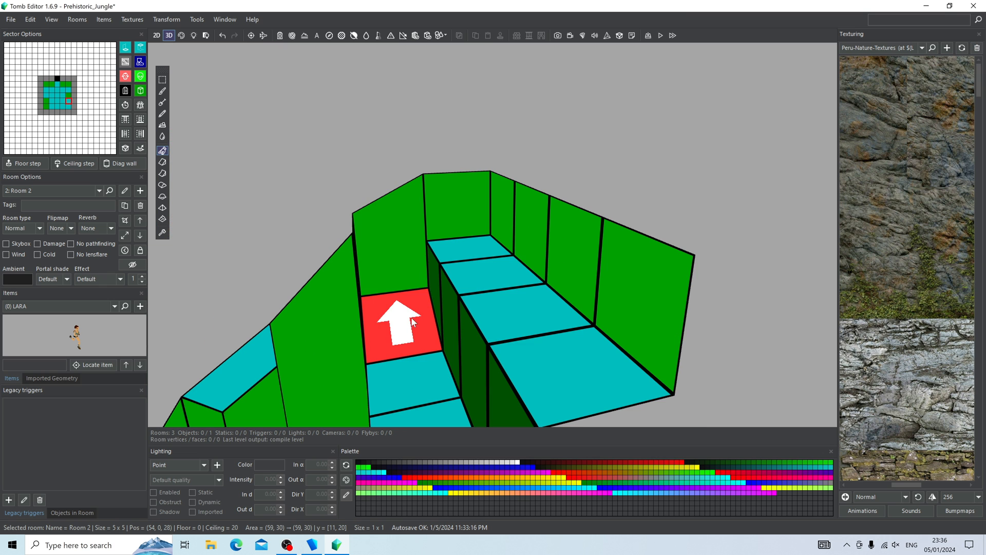
right_drag(414, 205, 413, 236)
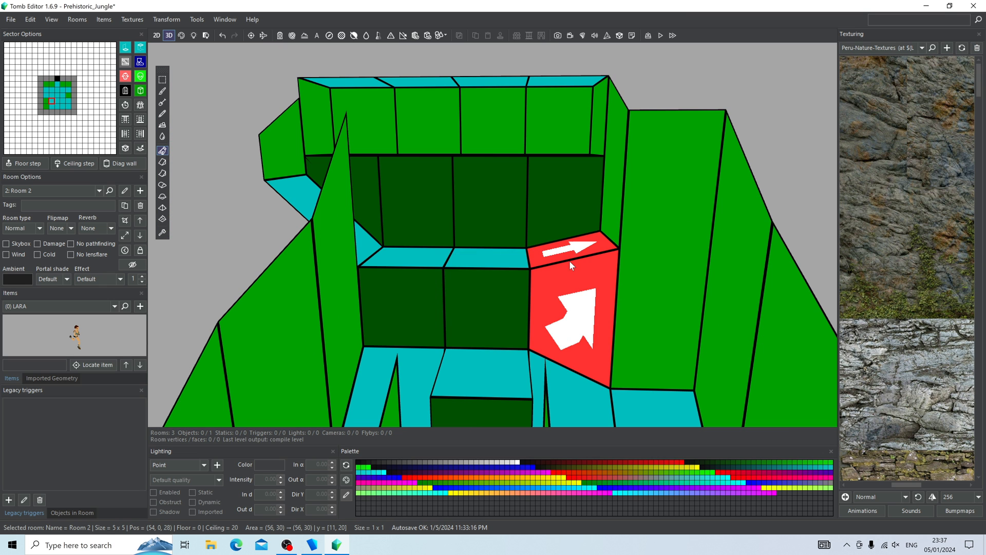
drag(573, 252, 576, 226)
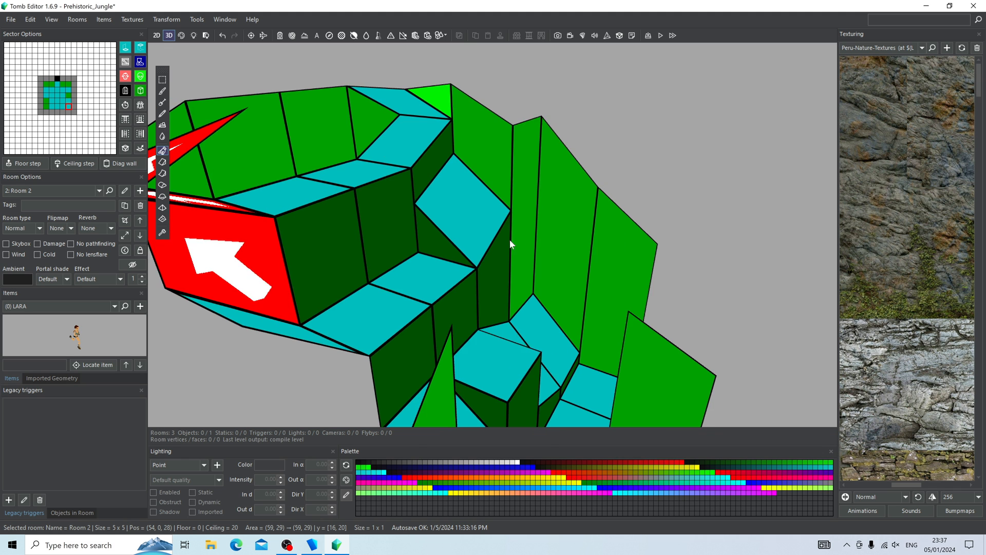
Step: Show the connected rooms and examine how the new room fits behind the large valley and its entrance
scroll(510, 240, down, 5)
right_drag(615, 242, 273, 226)
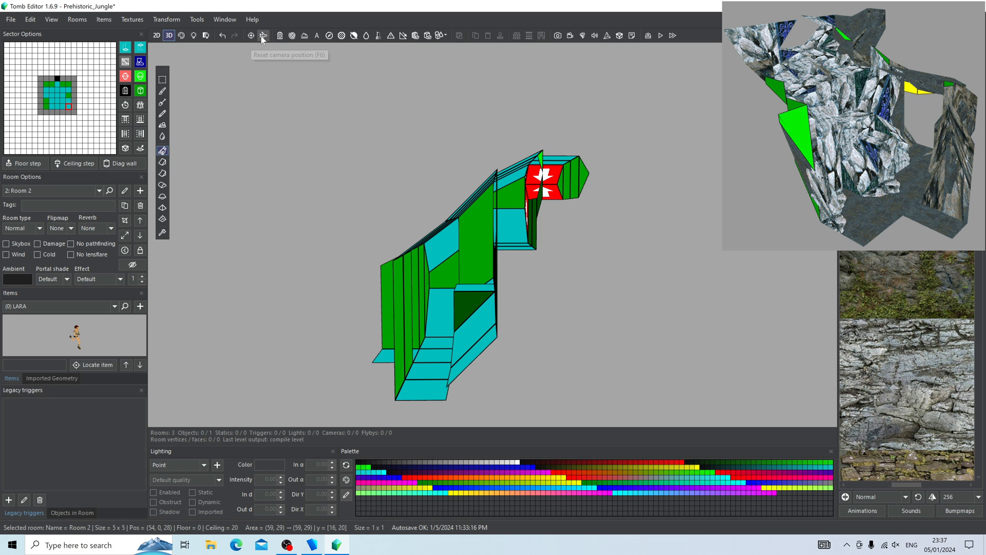
click(276, 39)
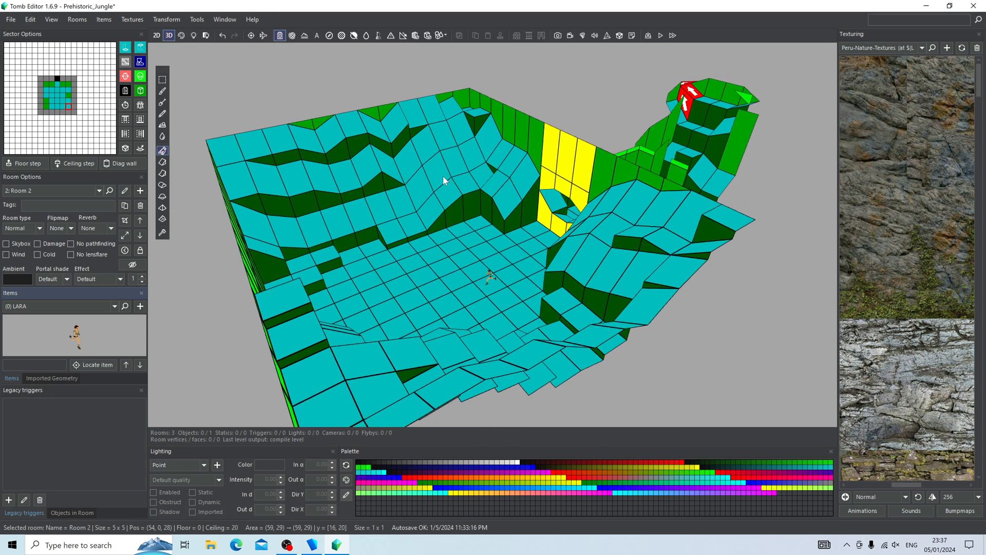
right_drag(443, 176, 663, 305)
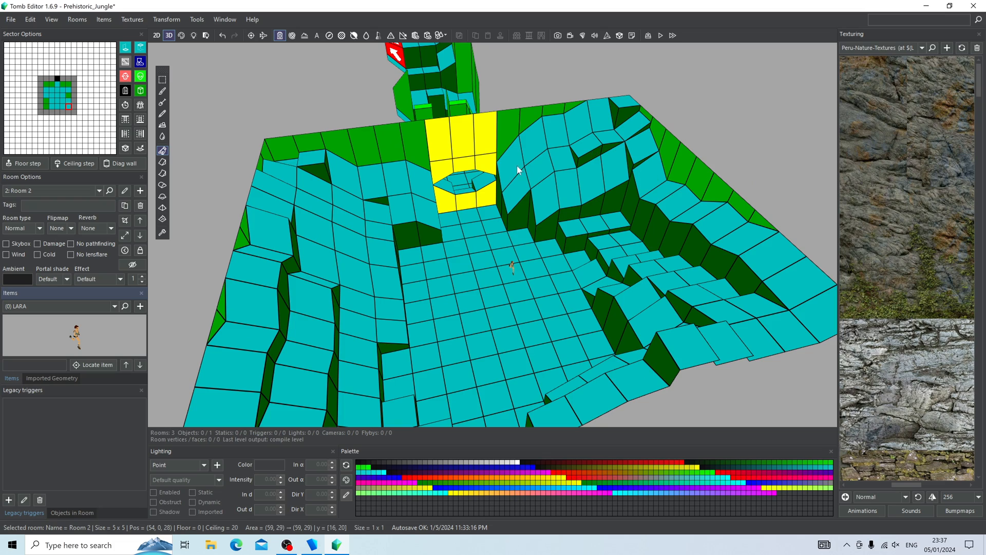
right_drag(392, 261, 357, 204)
right_drag(545, 272, 418, 218)
scroll(421, 260, up, 5)
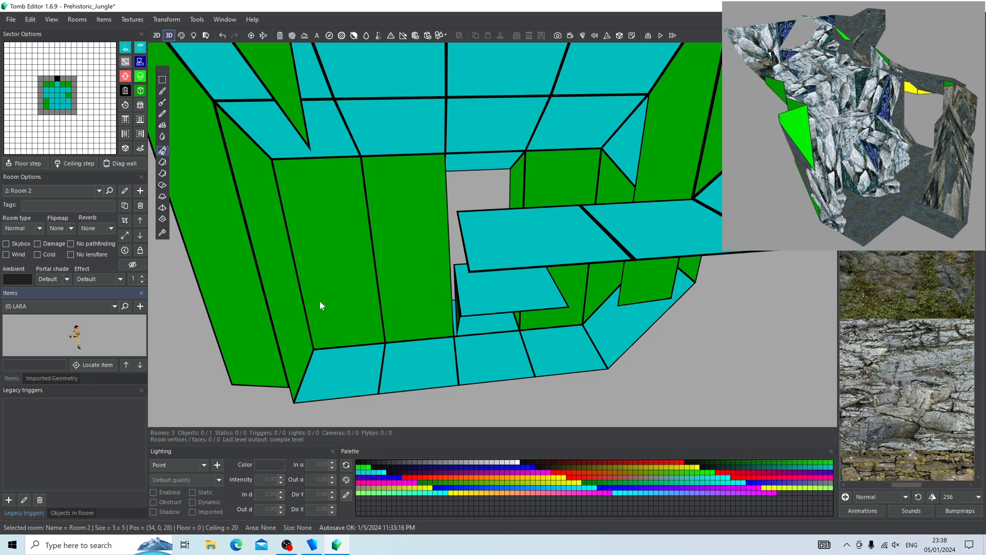
Step: Split the wall sectors on both sides of the entrance opening into three horizontal bands
right_drag(444, 282, 476, 252)
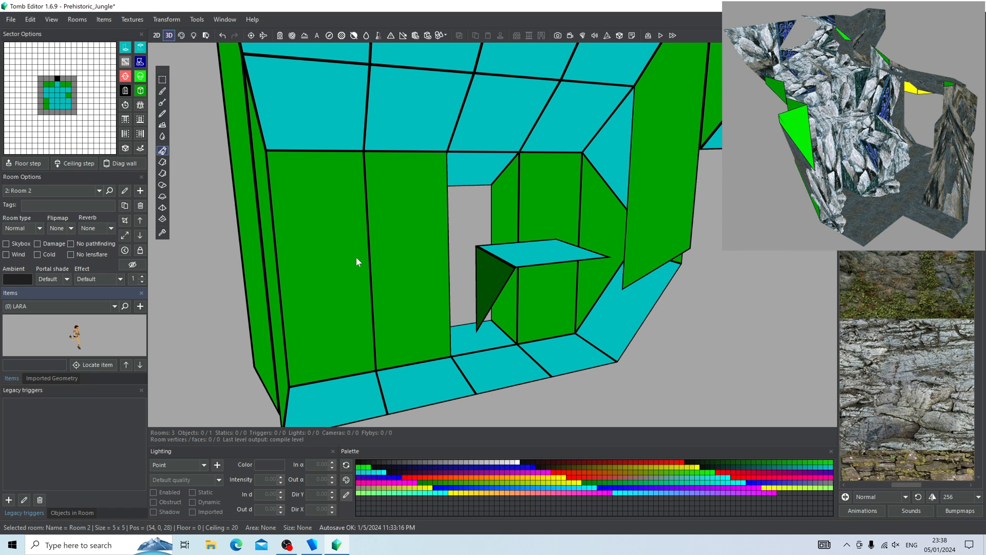
drag(425, 233, 355, 207)
right_drag(428, 200, 624, 306)
Step: Split the corner wall sector (59, 33) horizontally and adjust the height of its dividing line
click(627, 306)
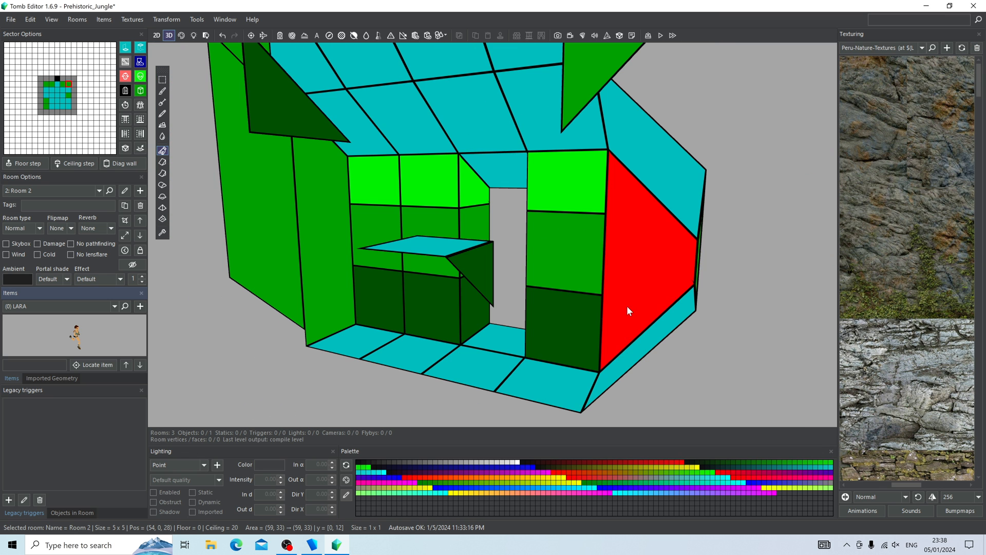
drag(627, 306, 634, 283)
right_drag(634, 283, 682, 192)
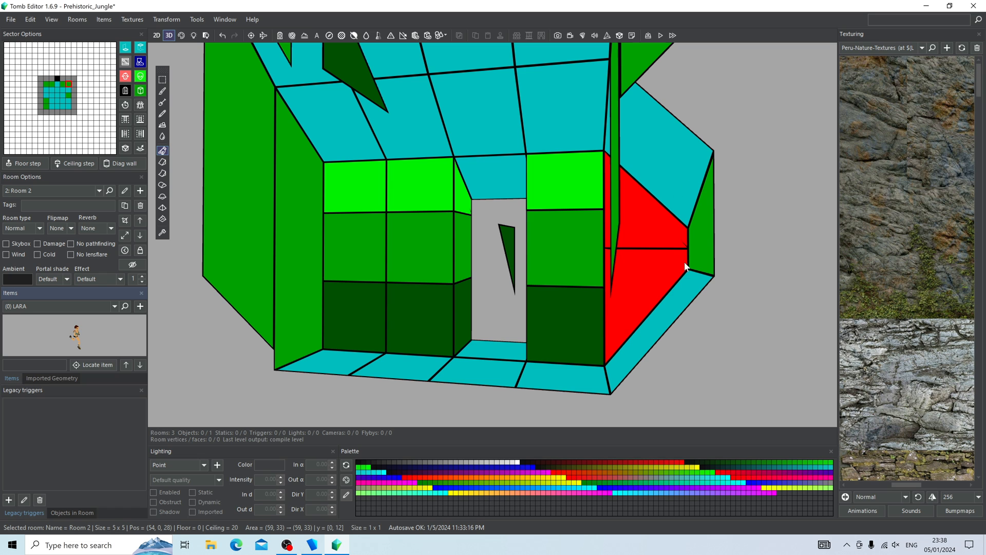
right_drag(641, 300, 646, 258)
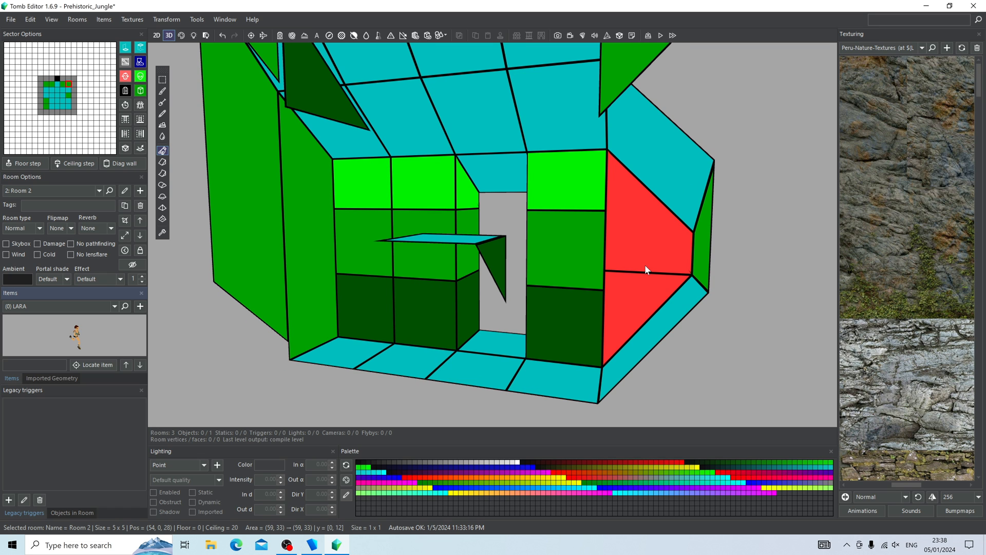
click(566, 278)
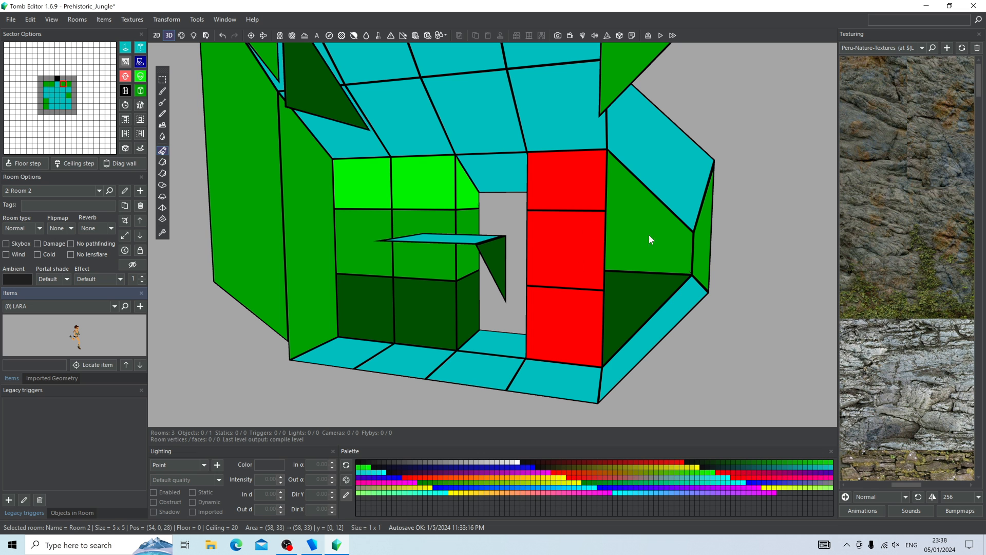
click(662, 251)
Step: Split the wall sector (59, 31) into horizontal bands and slope the dividing lines to follow the adjoining walls
right_drag(643, 258, 421, 232)
click(422, 232)
right_drag(422, 232, 417, 212)
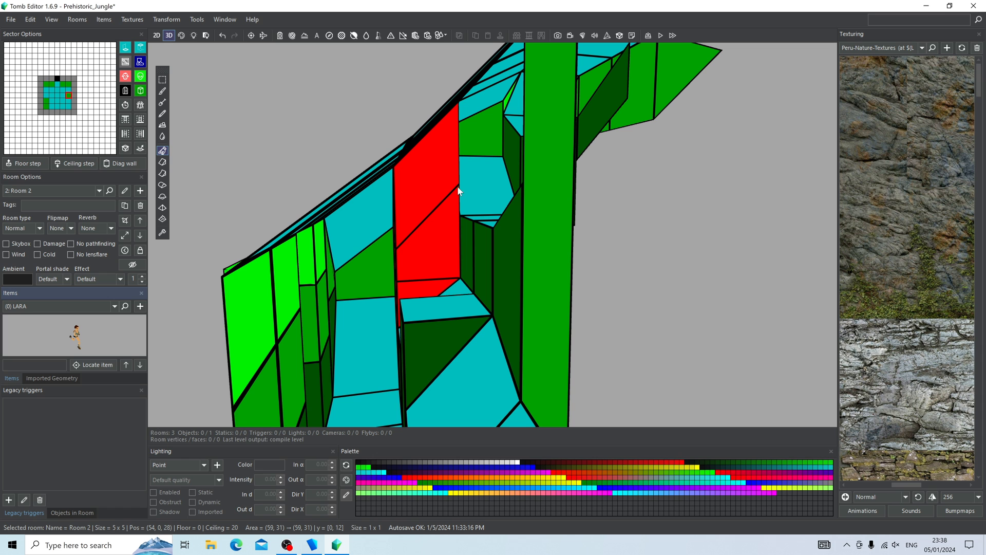
mouse_move(390, 239)
right_down()
mouse_move(377, 214)
mouse_move(393, 232)
right_up()
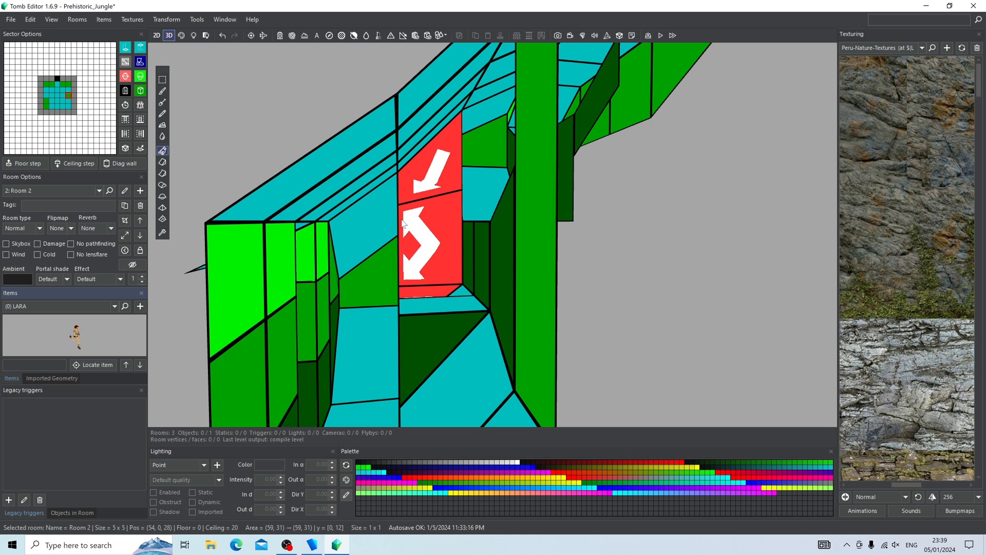
click(430, 177)
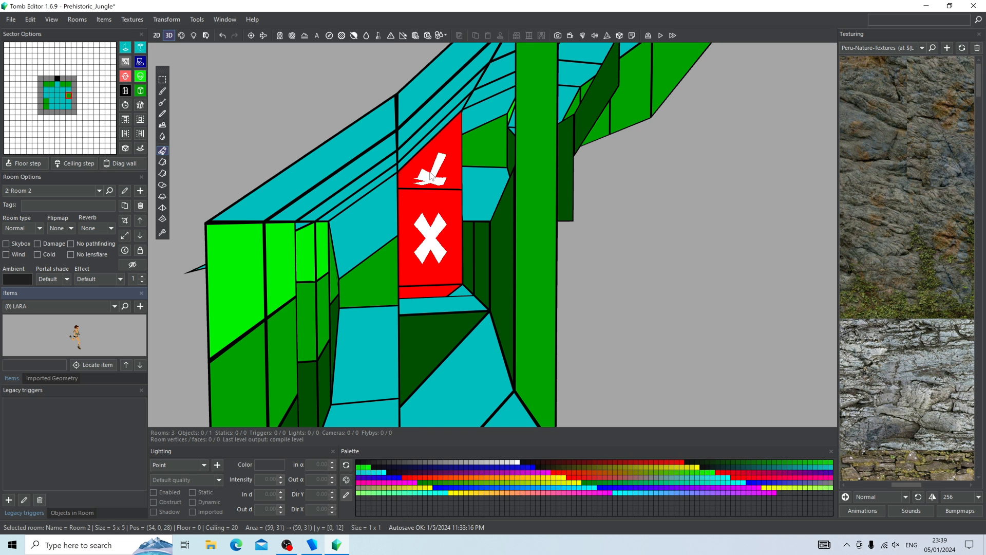
right_drag(430, 176, 596, 234)
key(Escape)
Step: Split the opposite side's wall sectors (54, 32), (54, 31) and (55, 30) into horizontal bands
click(596, 233)
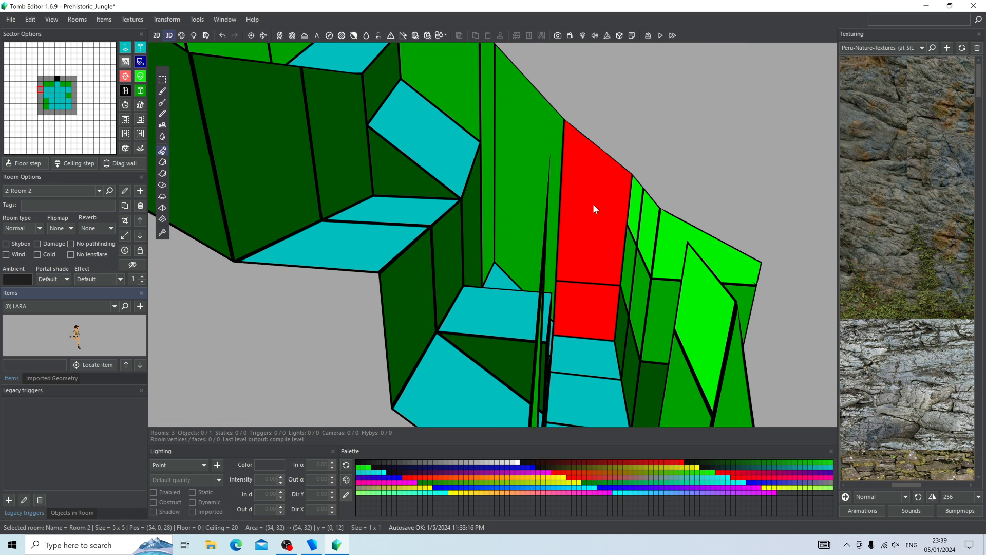
drag(593, 203, 595, 329)
click(530, 247)
right_drag(529, 247, 547, 272)
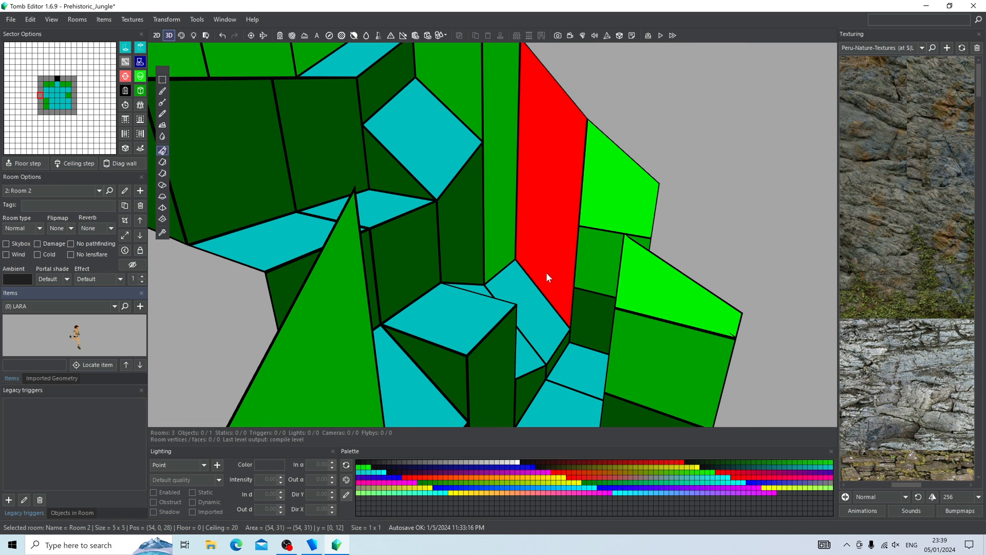
drag(547, 272, 560, 221)
click(539, 162)
right_drag(561, 221, 440, 233)
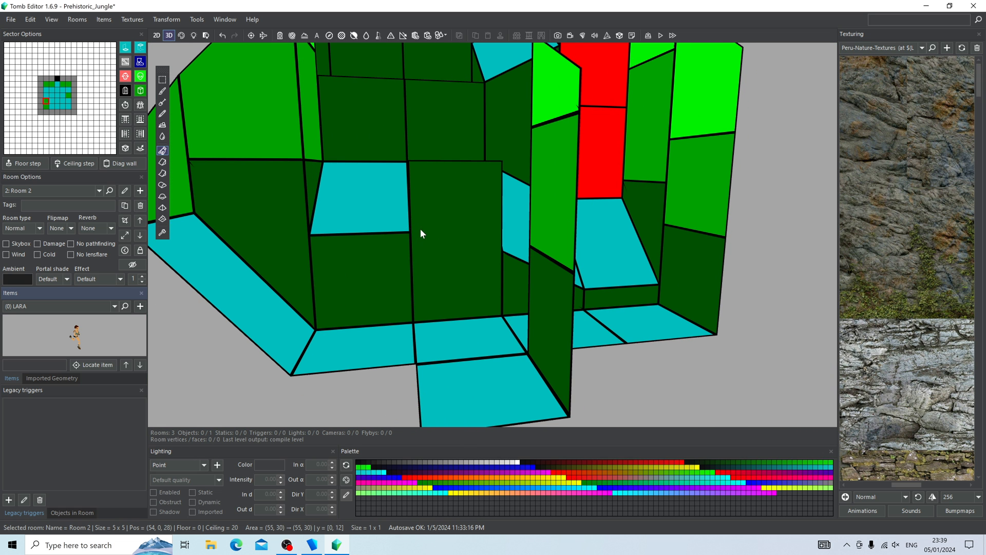
Step: Split the front face of the floor block at sector (57, 31) horizontally and adjust the height of its dividing line
right_drag(418, 229, 430, 250)
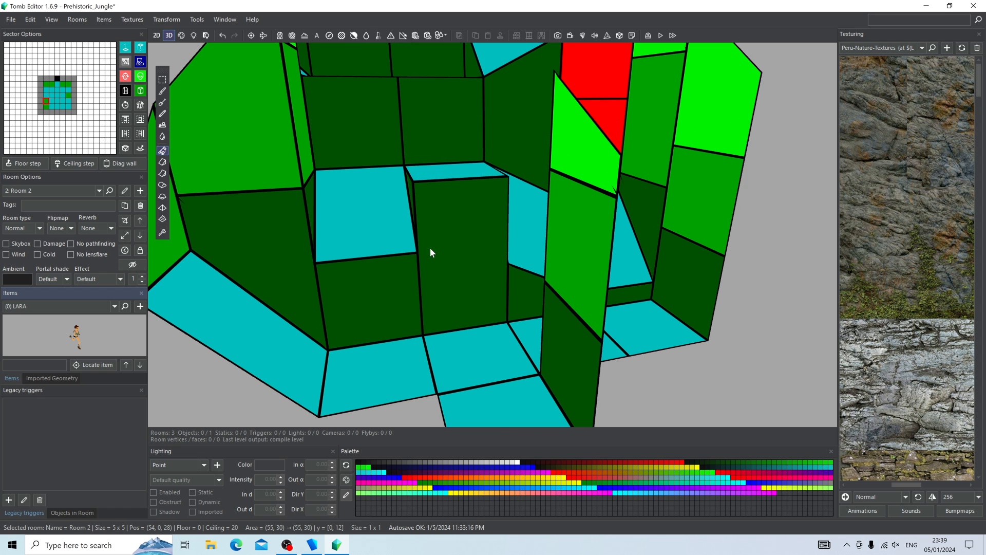
click(467, 205)
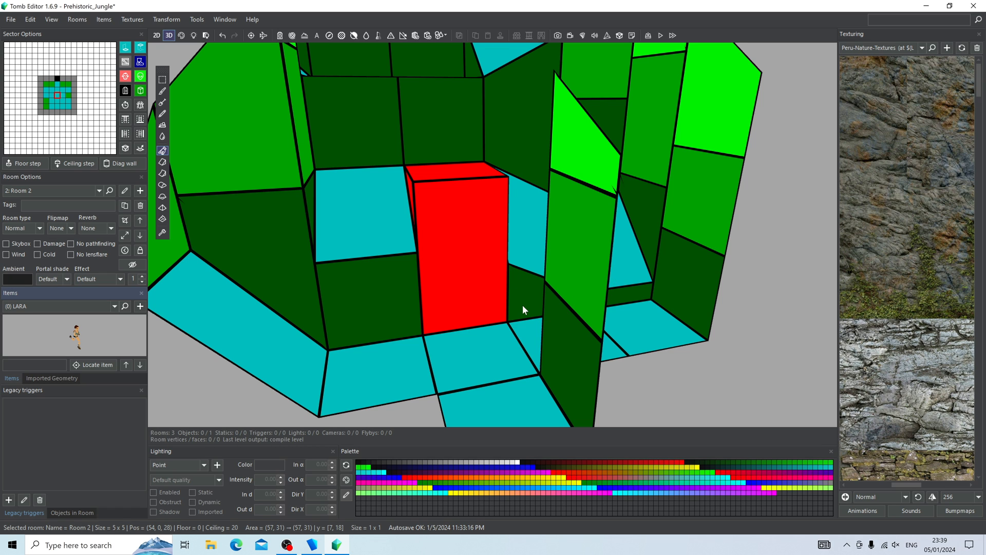
click(450, 345)
click(448, 238)
key(e)
key(e)
key(e)
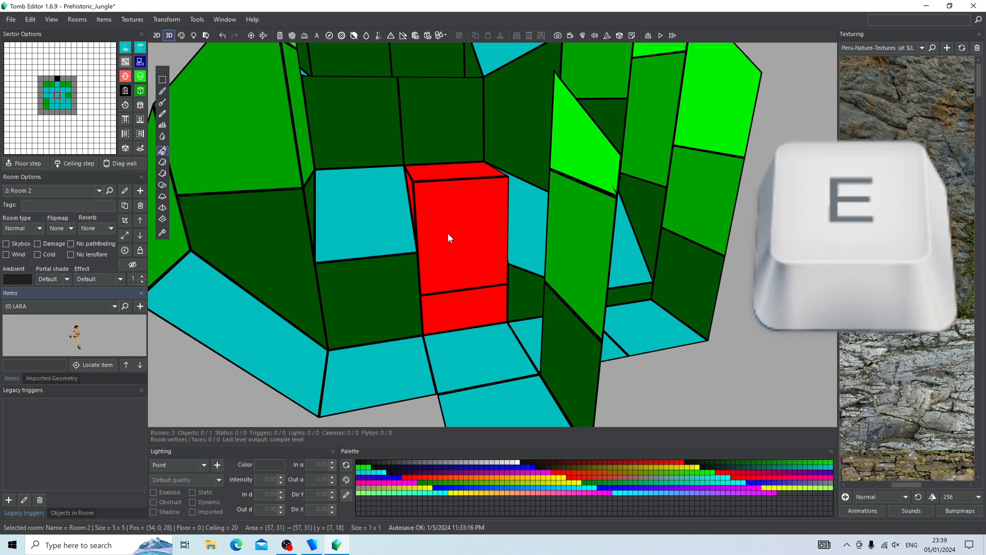
key(e)
key(e)
key(d)
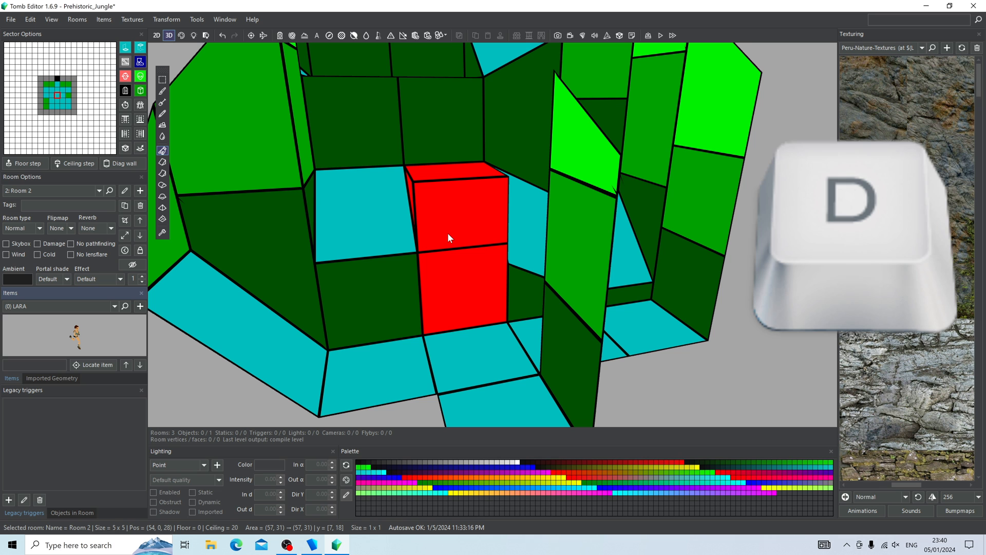
key(d)
key(d)
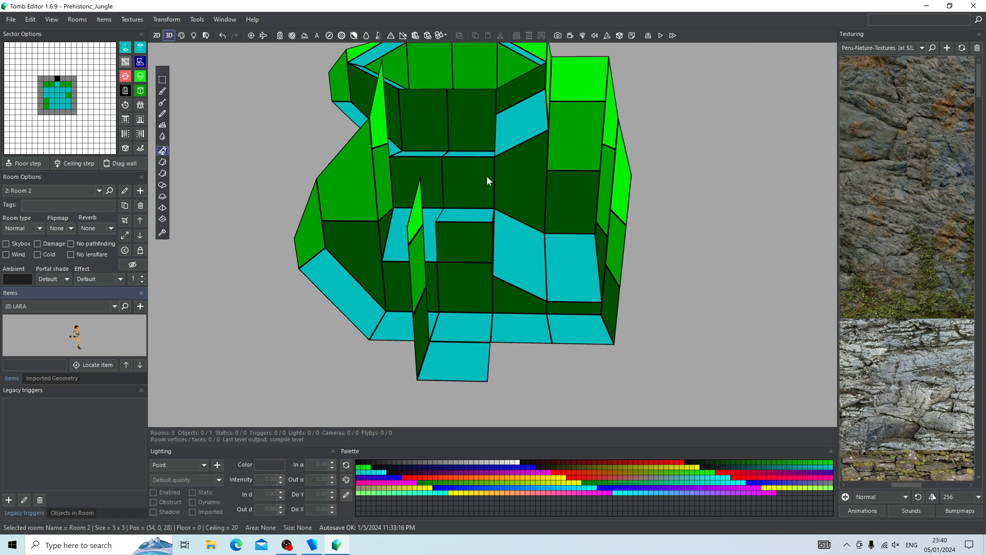
Step: Show the adjoining rooms through their portals and switch to face editing for texturing
right_drag(486, 176, 606, 130)
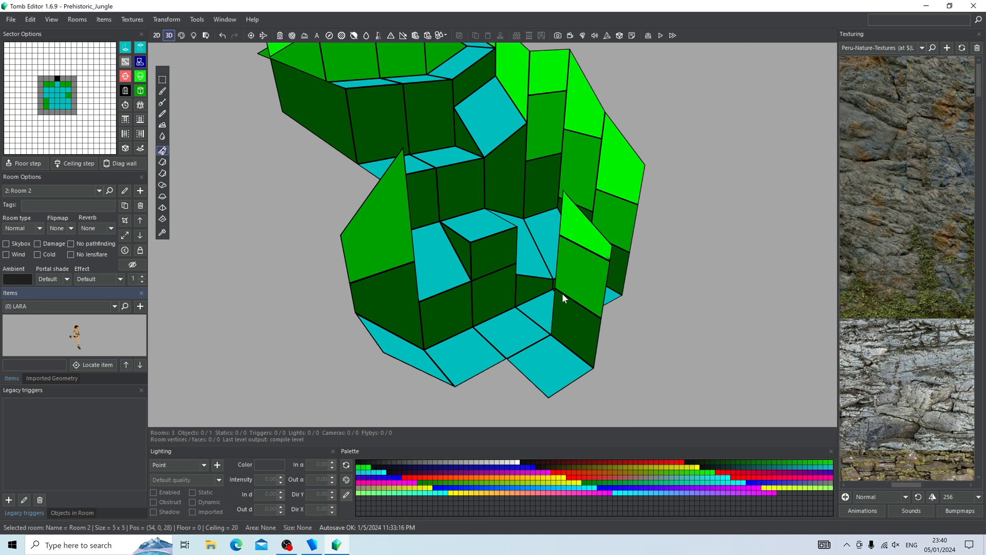
right_drag(562, 292, 311, 278)
click(283, 34)
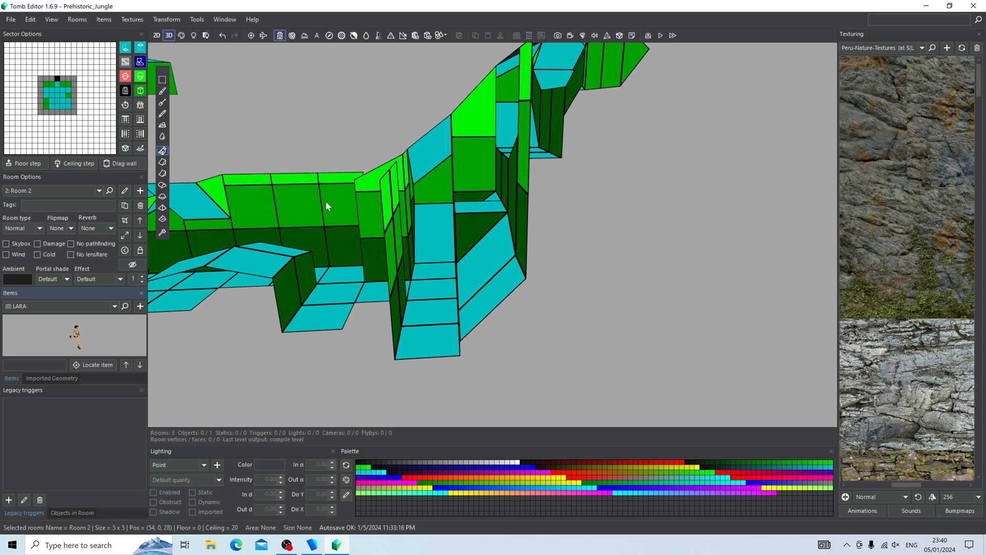
click(182, 34)
scroll(340, 216, down, 3)
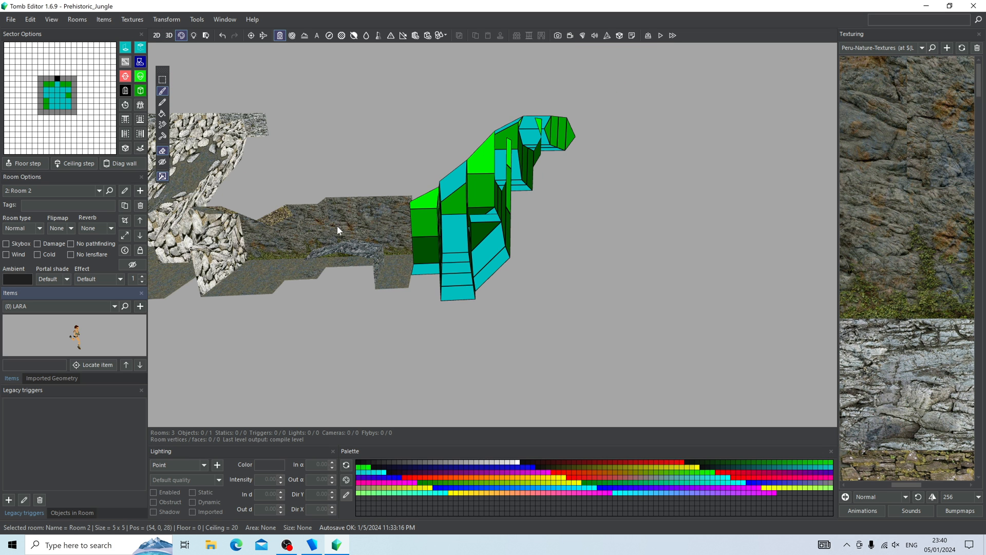
right_drag(484, 250, 524, 264)
scroll(523, 264, up, 5)
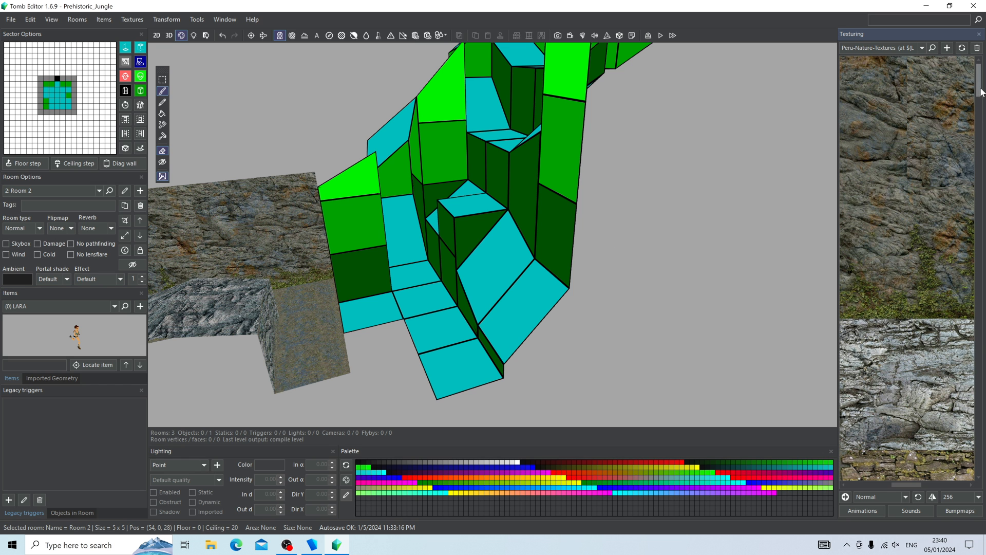
Step: Cover the flat floor squares of the room with the plain ground tile
drag(982, 92, 979, 170)
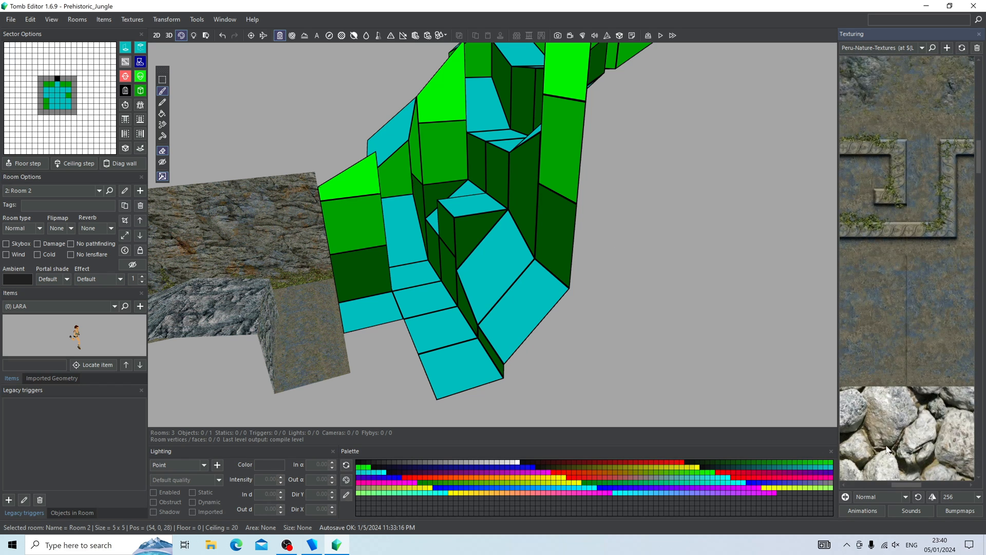
scroll(886, 450, down, 3)
right_drag(920, 330, 892, 330)
click(948, 331)
right_drag(370, 319, 394, 328)
drag(394, 328, 462, 370)
right_drag(463, 370, 411, 277)
Step: Apply the stone-to-ground tile and white stone tiles to the lowest faces around the stepped blocks
click(865, 462)
click(395, 146)
right_drag(396, 147, 468, 159)
click(865, 421)
click(357, 245)
right_drag(357, 245, 463, 288)
click(909, 420)
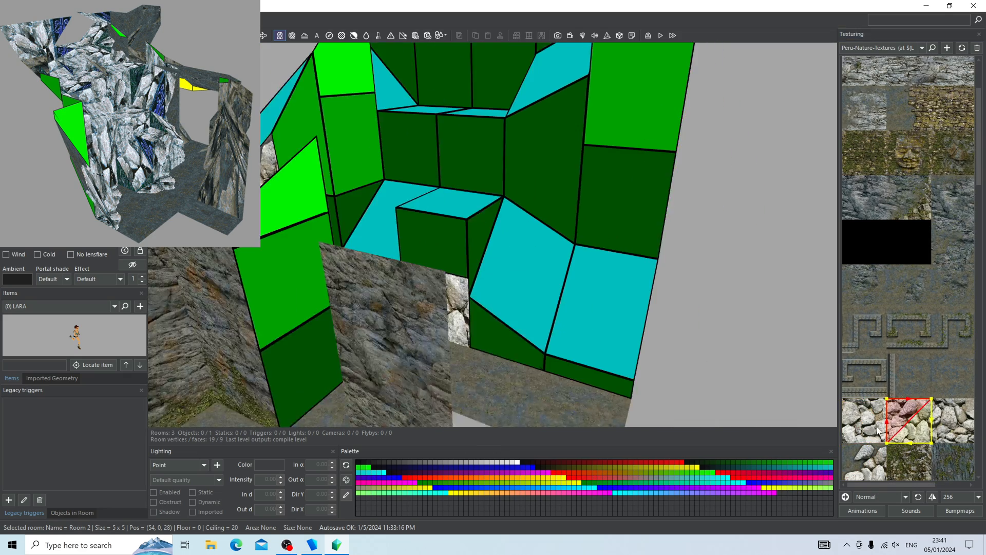
click(953, 420)
right_drag(534, 360, 493, 329)
click(493, 329)
Step: Reduce the white stone texture selection to its lower strip and apply it to the low wall face beneath the sloped square
right_drag(954, 431, 909, 432)
click(940, 422)
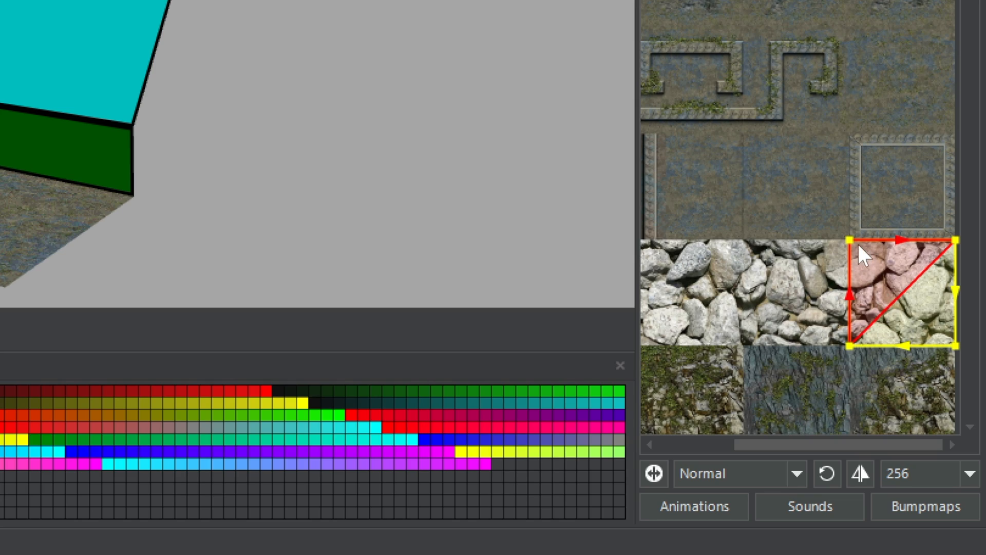
drag(849, 239, 847, 310)
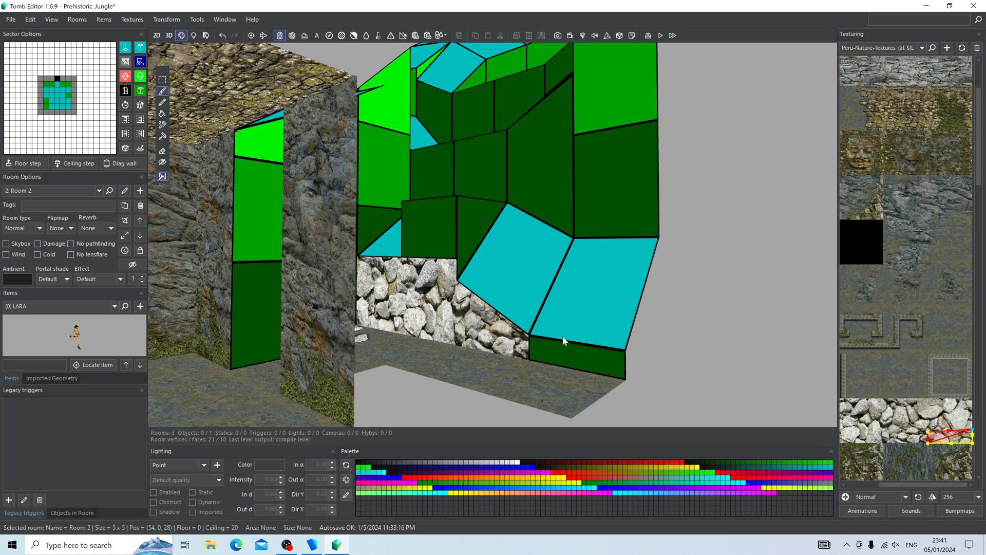
click(567, 357)
Step: Cover the two sloped floor squares beside the lower block with white stone tiles
right_drag(423, 364, 390, 370)
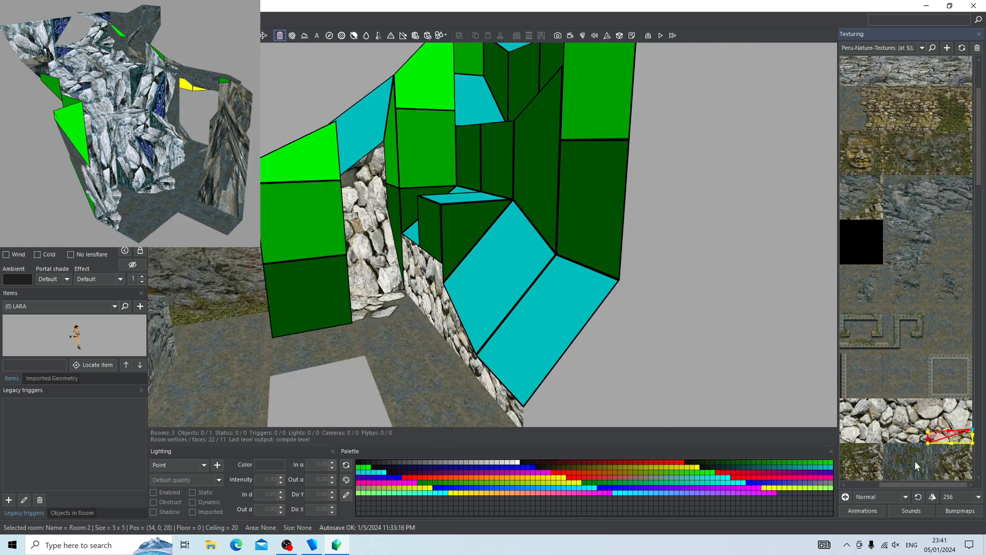
right_drag(915, 461, 960, 461)
click(857, 414)
right_drag(391, 370, 462, 377)
click(606, 286)
click(908, 420)
click(514, 268)
Step: Apply the stone-to-ground tile to the tops of the lower stepped blocks
right_drag(873, 442, 919, 247)
click(907, 269)
click(429, 237)
right_drag(429, 237, 411, 267)
click(439, 262)
click(396, 277)
Step: Cover the middle wall faces behind the lower blocks with white stone tiles
click(907, 268)
drag(918, 485, 898, 484)
click(937, 225)
right_drag(463, 242, 478, 257)
click(865, 358)
click(386, 178)
mouse_move(867, 484)
mouse_down()
mouse_move(855, 485)
mouse_move(906, 485)
mouse_up()
click(951, 358)
click(556, 169)
Step: Cover the tall wall faces in the corner beside the upper ledge with white stone tiles
right_drag(556, 170, 519, 134)
drag(913, 484, 881, 489)
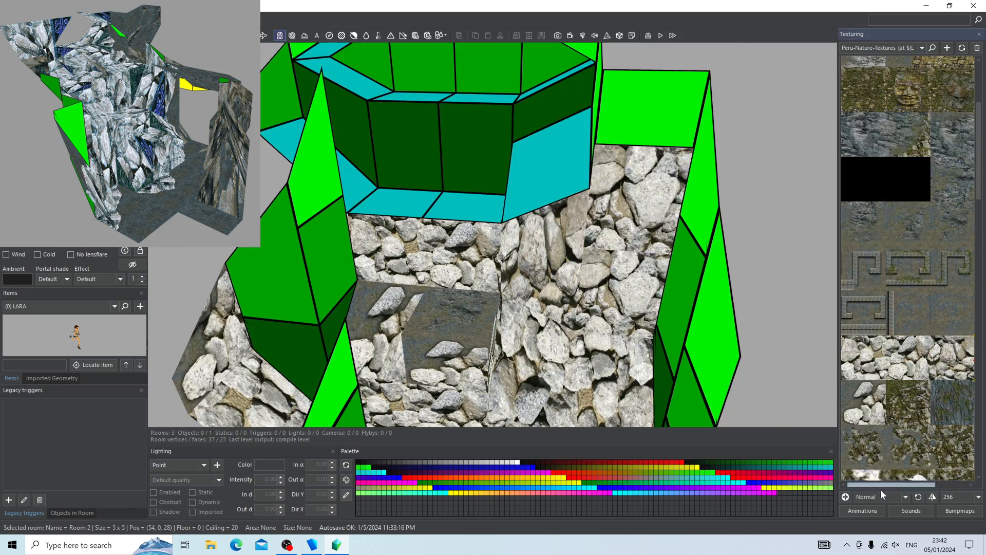
click(864, 358)
click(635, 201)
click(648, 104)
right_drag(649, 108, 616, 155)
Step: Apply the stone-to-ground tile to the upper ledge and a white stone tile to a neighbouring face
click(864, 402)
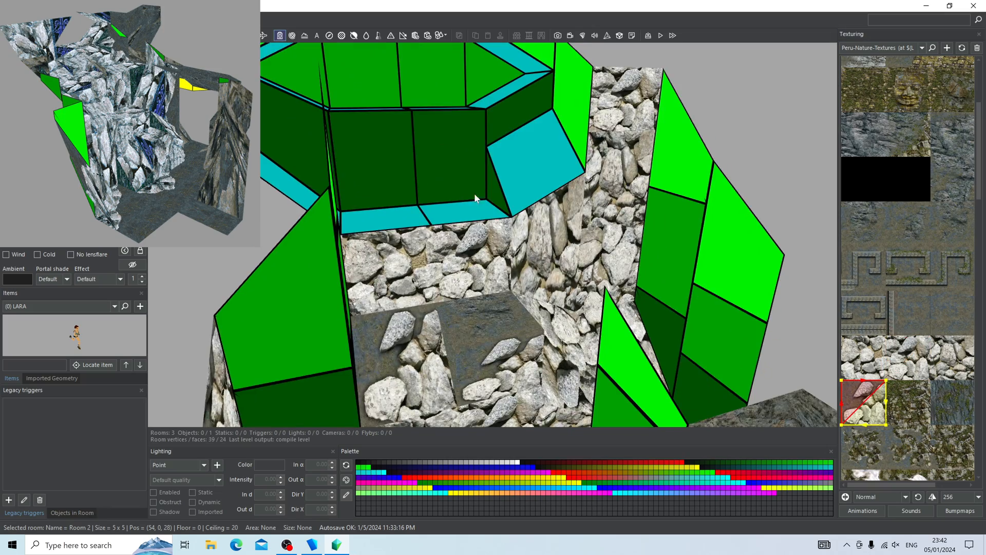
click(476, 200)
right_drag(476, 201, 490, 294)
click(864, 358)
click(489, 294)
Step: Cover the sloped corner faces adjoining the upper ledge with white stone tiles
drag(893, 485, 924, 486)
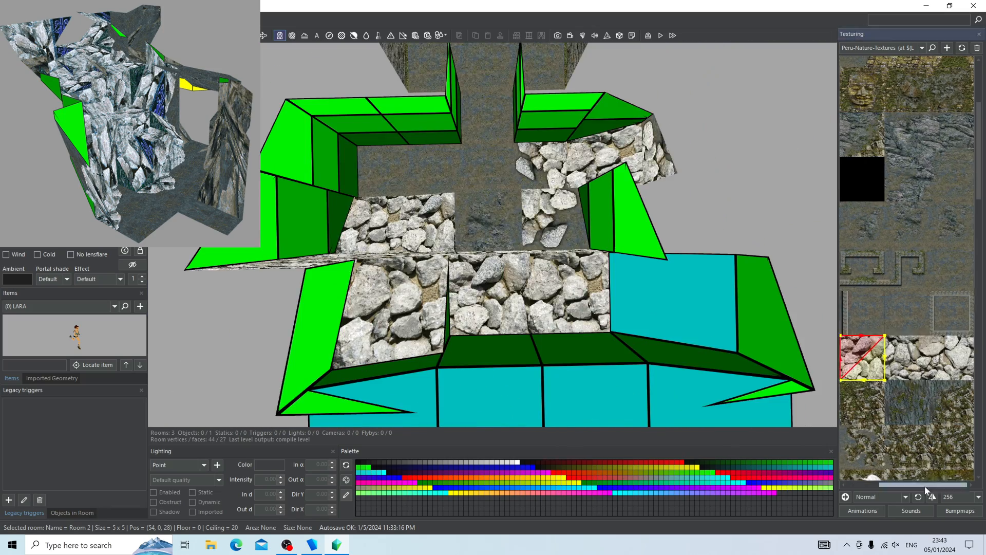
click(569, 293)
click(950, 357)
click(862, 357)
right_drag(462, 155, 445, 109)
drag(925, 485, 893, 484)
click(864, 358)
right_drag(445, 109, 479, 196)
Step: Apply the stone-to-ground tile across the back wall above the upper ledge and white stone tiles to the angled faces beside it
click(864, 403)
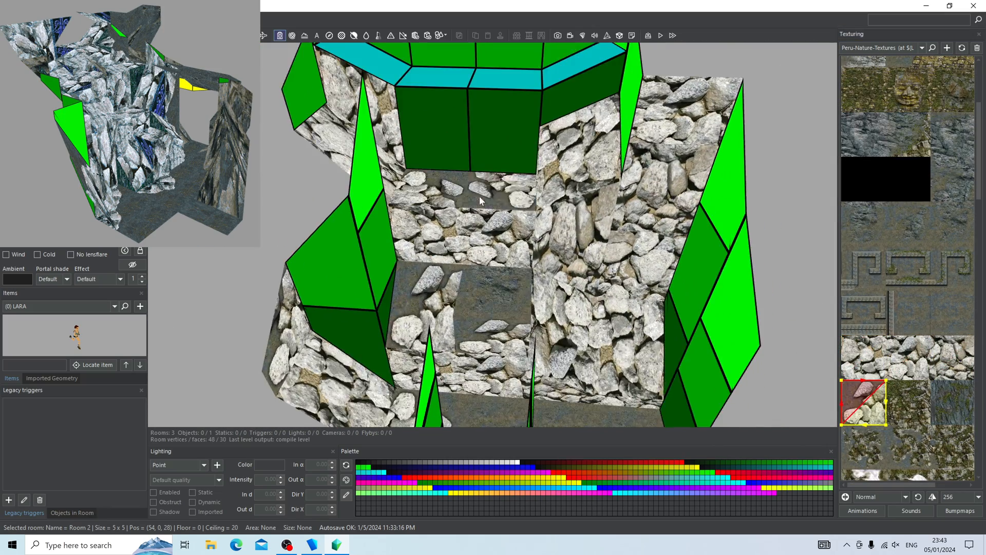
drag(480, 154, 380, 149)
click(908, 358)
click(586, 189)
right_drag(585, 190, 668, 288)
click(951, 357)
click(534, 155)
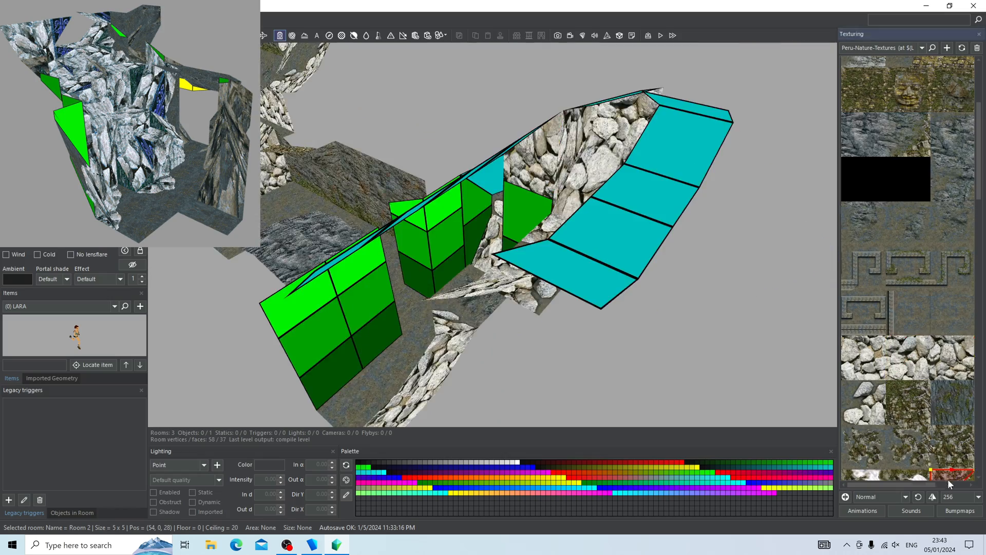
Step: Cover the remaining upper side faces around the climbing wall with matching stone tiles
drag(893, 484, 925, 485)
right_drag(533, 205, 462, 247)
click(864, 358)
click(376, 307)
right_drag(376, 308, 463, 319)
click(953, 357)
click(380, 337)
right_drag(380, 337, 436, 279)
click(909, 223)
click(423, 312)
Step: Apply the stone-to-ground tile to the ceiling squares that border the white stone walls
alt+click(509, 257)
right_drag(509, 257, 771, 231)
drag(979, 191, 978, 199)
drag(886, 484, 918, 484)
right_drag(916, 445, 964, 445)
click(859, 269)
right_drag(565, 216, 455, 267)
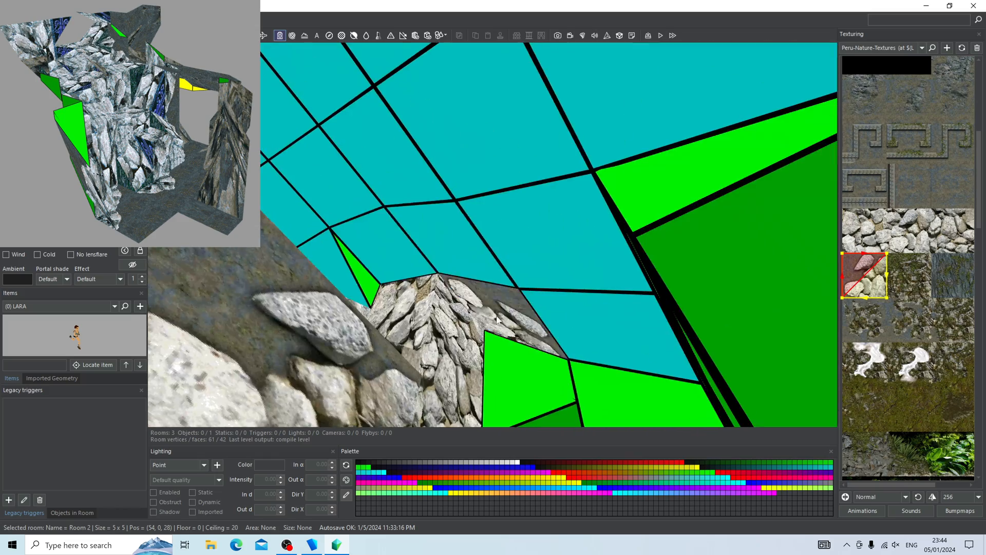
click(455, 267)
click(385, 241)
right_drag(385, 242, 606, 154)
click(350, 359)
click(304, 355)
click(247, 322)
Step: Apply the brown-stone edge tile to the ceiling row by the entrance wall and the brown brick tile to the opening's ceiling square
drag(978, 168, 979, 120)
click(906, 123)
right_drag(683, 216, 523, 315)
drag(483, 316, 637, 319)
click(953, 126)
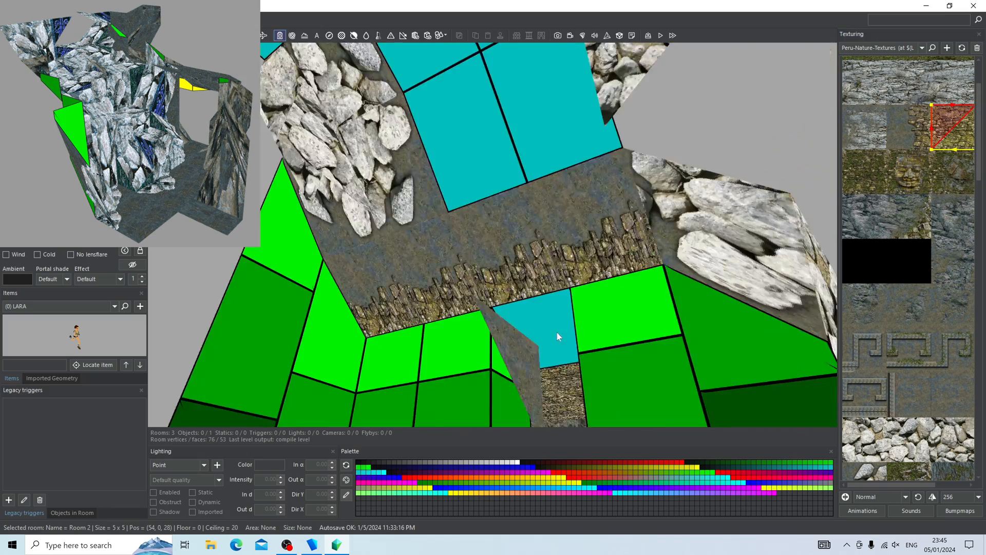
click(557, 334)
right_drag(557, 334, 758, 149)
Step: Apply the grey rock-to-ground tile across the central ceiling squares and the stone-to-ground tile to the adjoining edge square
click(865, 127)
drag(524, 206, 612, 175)
right_drag(611, 174, 653, 216)
alt+click(652, 216)
click(660, 178)
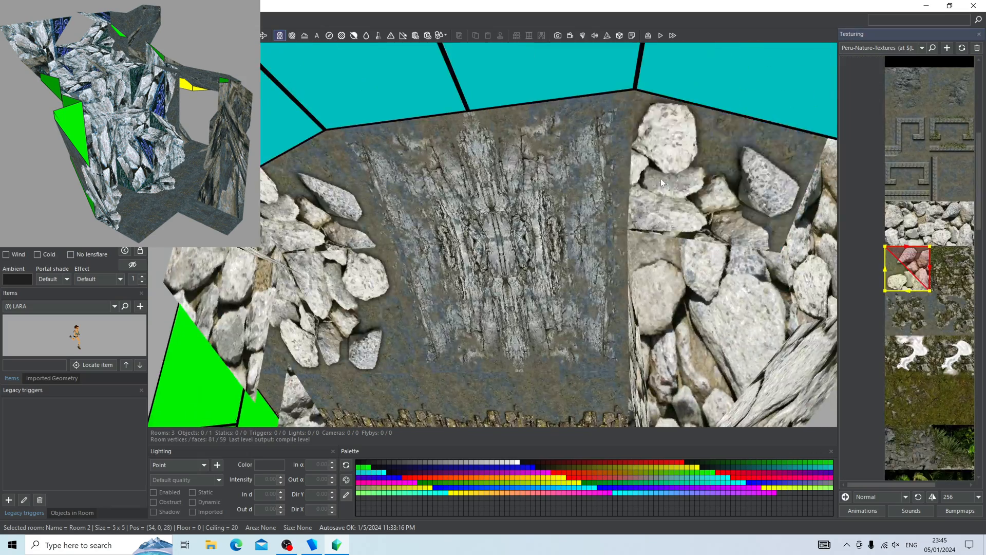
Step: Apply the sampled stone-to-ground tile to the next ceiling edge square and the plain ground tile across the remaining ceiling row
right_drag(661, 177, 709, 216)
alt+click(710, 217)
click(704, 165)
drag(668, 144, 370, 137)
right_drag(370, 136, 483, 208)
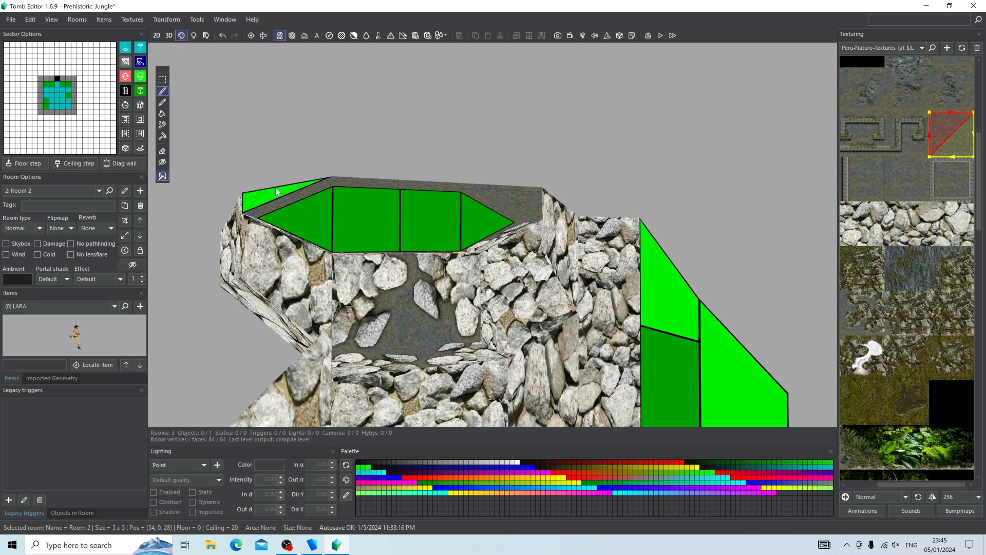
Step: Cover the bare faces of the topmost back wall with light grey cracked rock tiles
right_drag(331, 237, 654, 324)
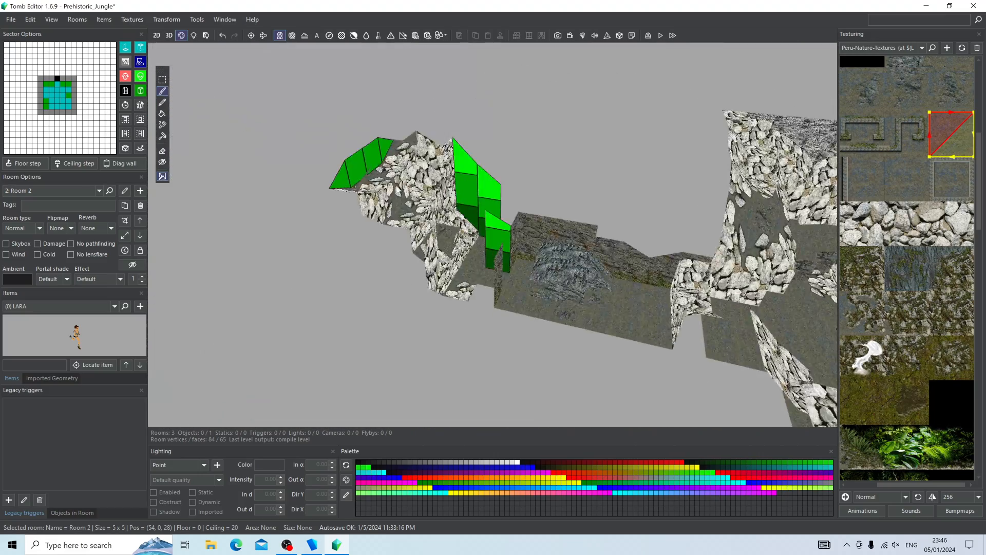
right_drag(396, 186, 642, 226)
right_drag(933, 68, 983, 142)
drag(983, 141, 982, 95)
click(909, 171)
right_drag(350, 103, 394, 97)
click(394, 97)
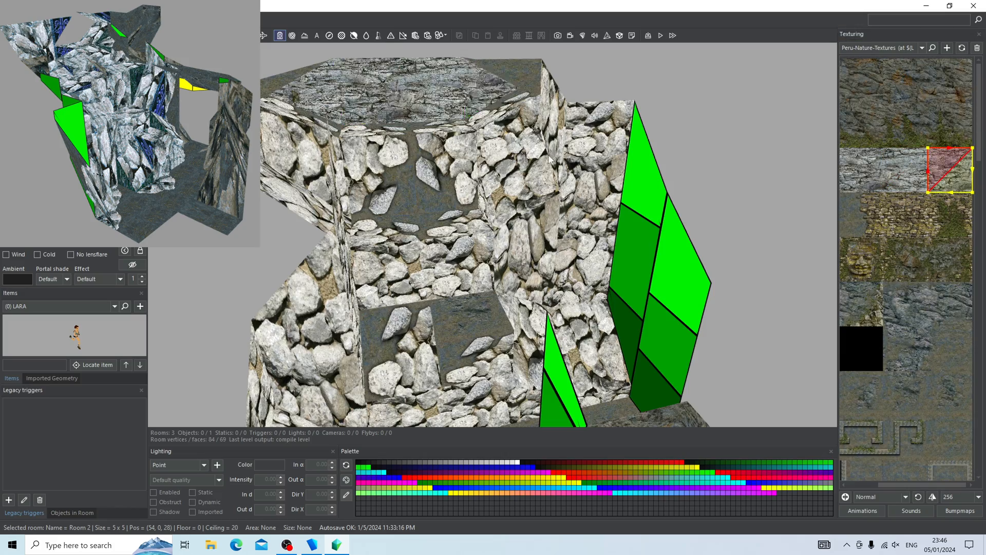
Step: Apply dark rock tiles to the bare side walls, using the mossy-based versions on the lowest band
right_drag(488, 103, 746, 208)
drag(905, 484, 869, 482)
click(865, 80)
click(526, 211)
right_drag(526, 215, 526, 258)
click(901, 150)
click(411, 316)
click(928, 149)
click(471, 319)
Step: Cover the middle and corner wall faces beside the entrance with dark rock tiles
right_drag(471, 318, 565, 287)
click(928, 123)
click(548, 242)
click(902, 124)
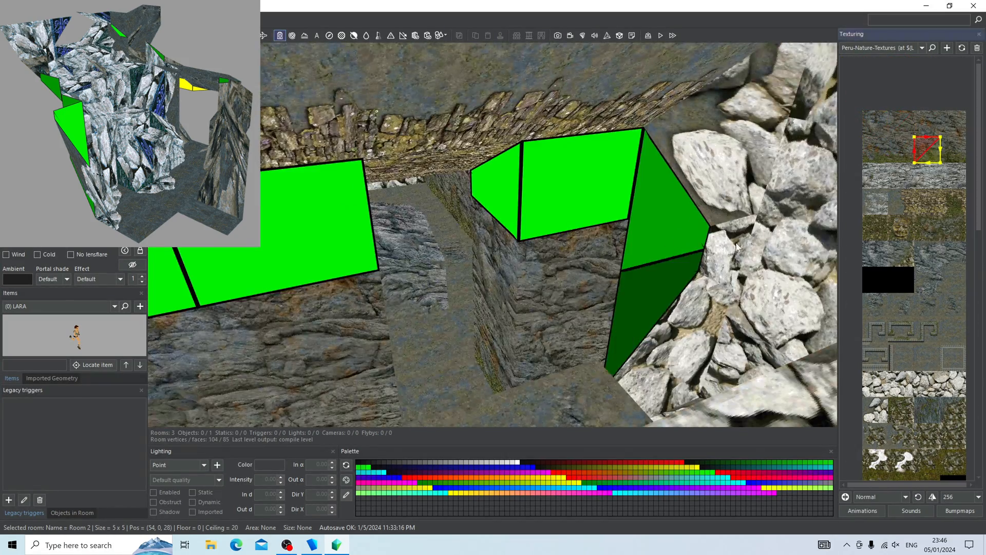
click(654, 293)
click(927, 124)
click(663, 205)
Step: Cover the top band of wall faces around the entrance opening with dark rock tiles
click(901, 123)
click(581, 182)
click(498, 191)
right_drag(499, 190, 471, 260)
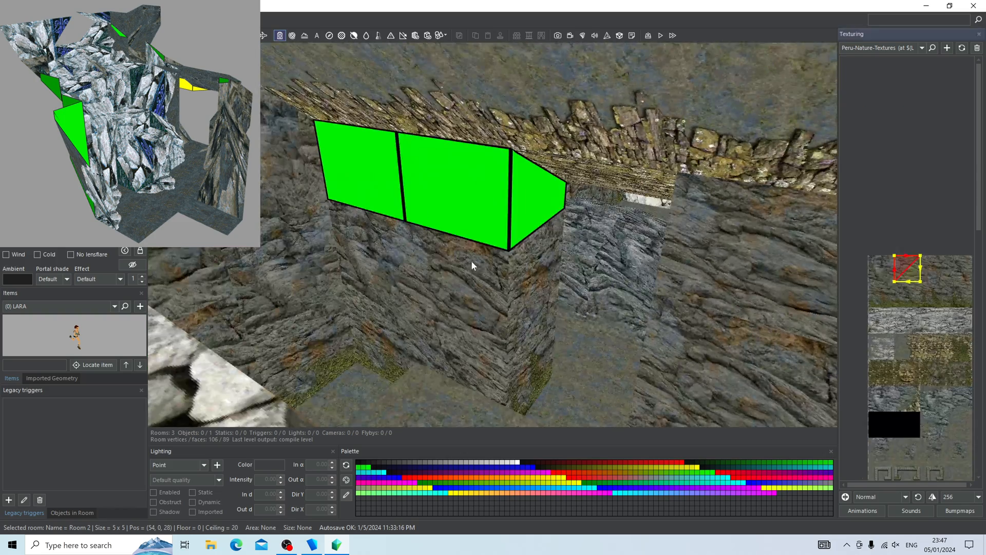
click(452, 201)
right_drag(373, 235, 339, 4)
right_drag(277, 31, 516, 351)
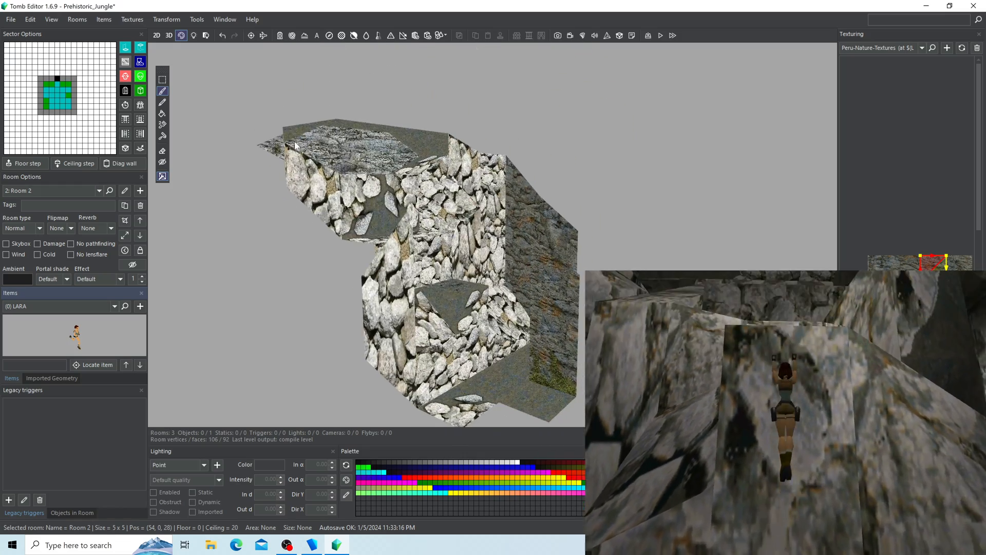
right_drag(463, 325, 366, 140)
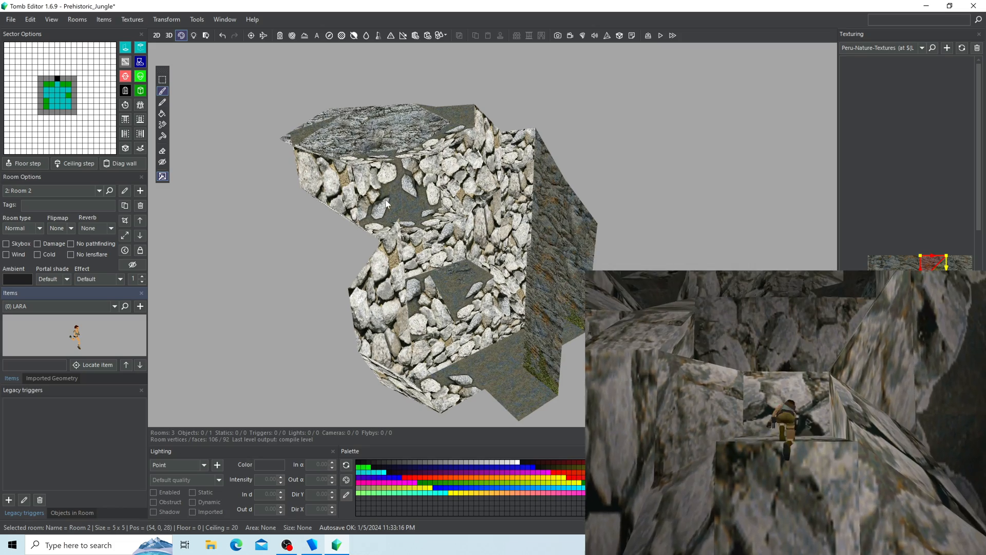
mouse_move(389, 209)
right_down()
mouse_move(538, 192)
mouse_move(563, 154)
mouse_move(519, 234)
mouse_move(452, 175)
right_up()
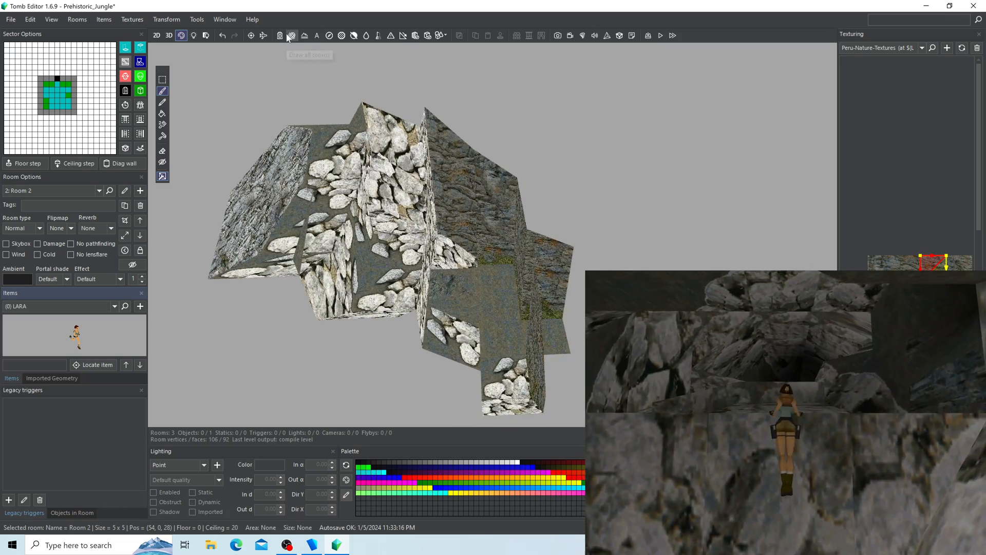
Step: Show the portal-connected rooms together with the climbing room and save the level
click(282, 38)
shift+right_drag(562, 206, 533, 190)
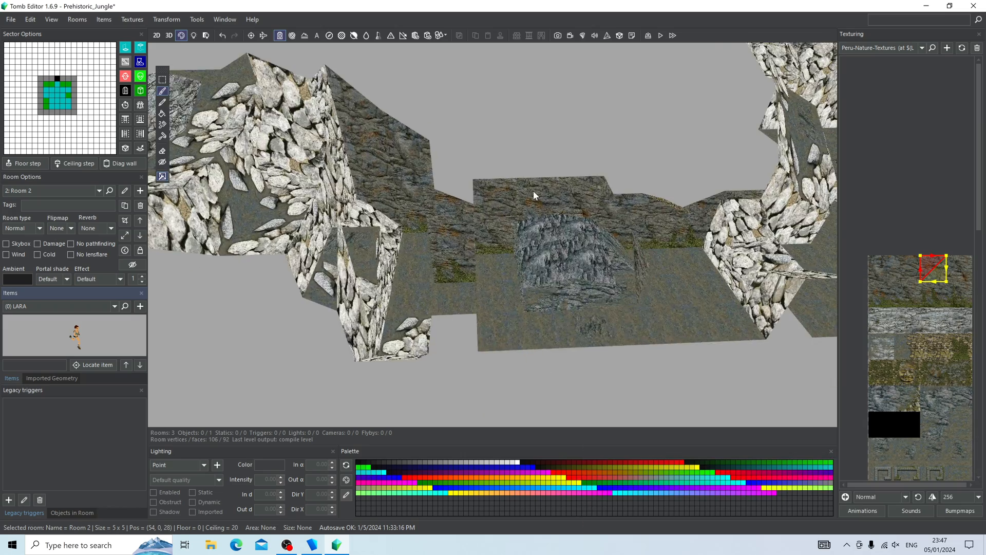
scroll(533, 190, down, 3)
shift+right_drag(668, 280, 435, 236)
click(11, 19)
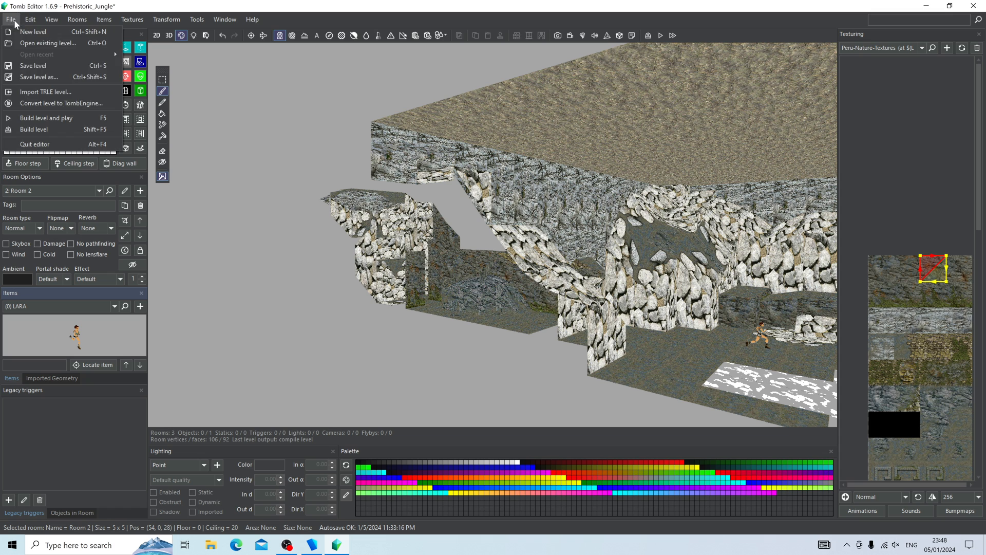
click(31, 66)
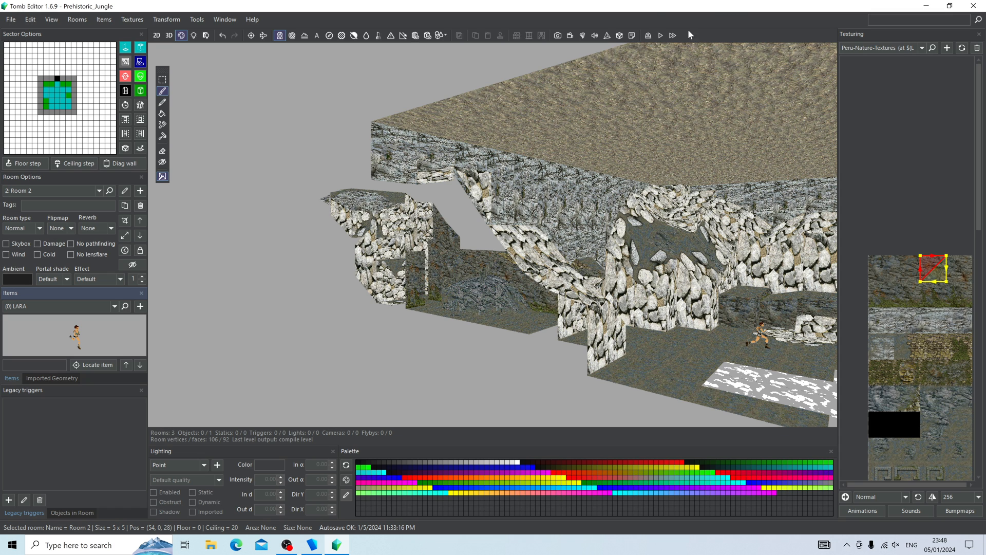
Step: Build and play the level, running Lara through the entrance passage into the climbing room
click(662, 35)
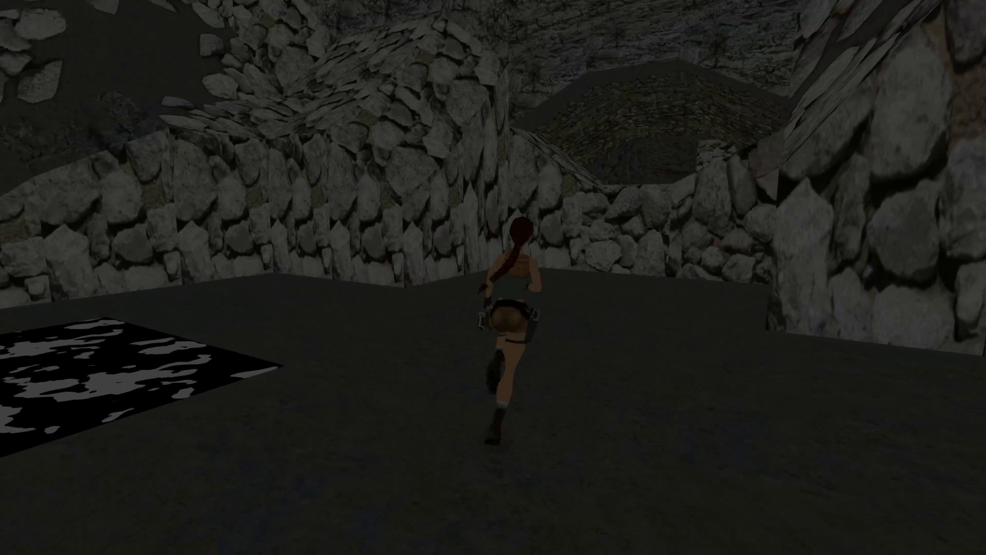
key(Up)
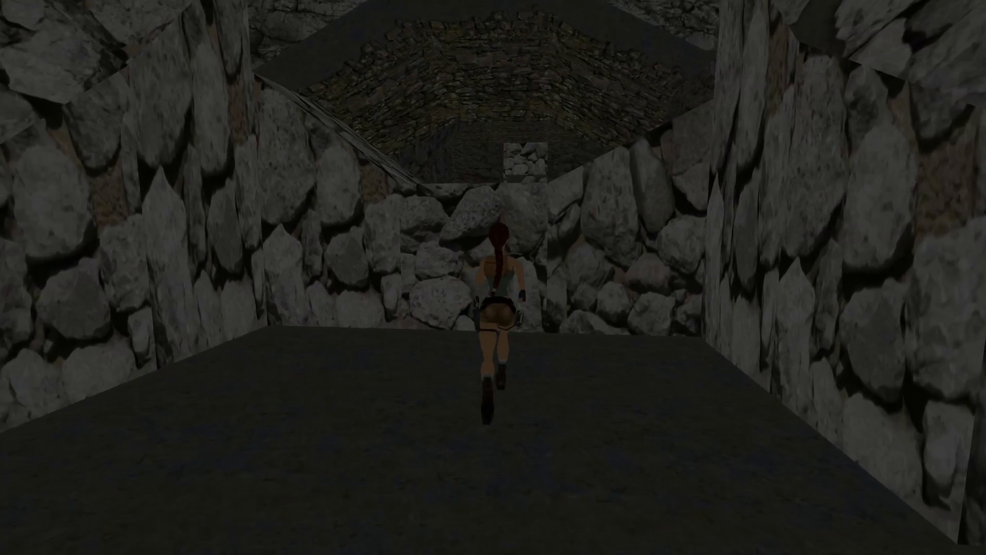
key(Up)
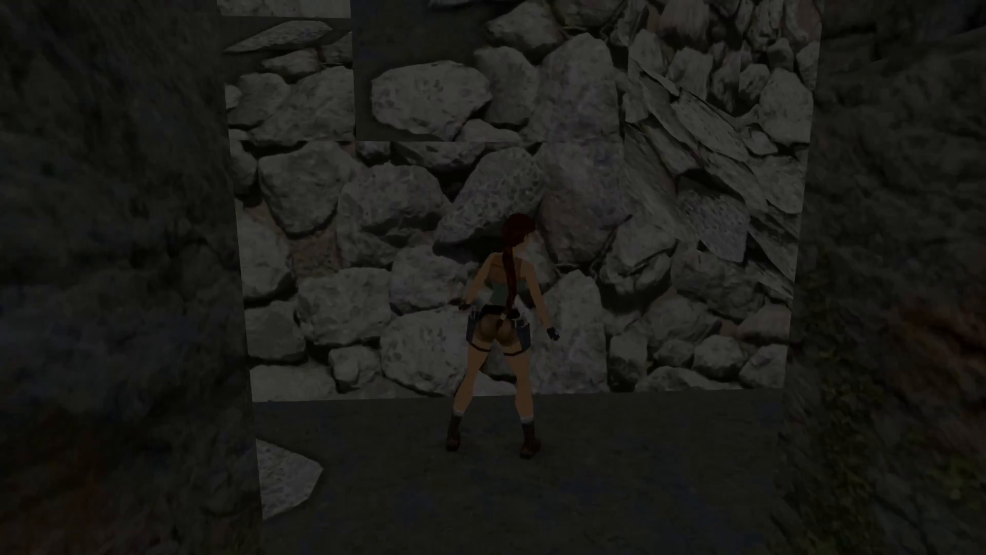
key(Right)
key(Up)
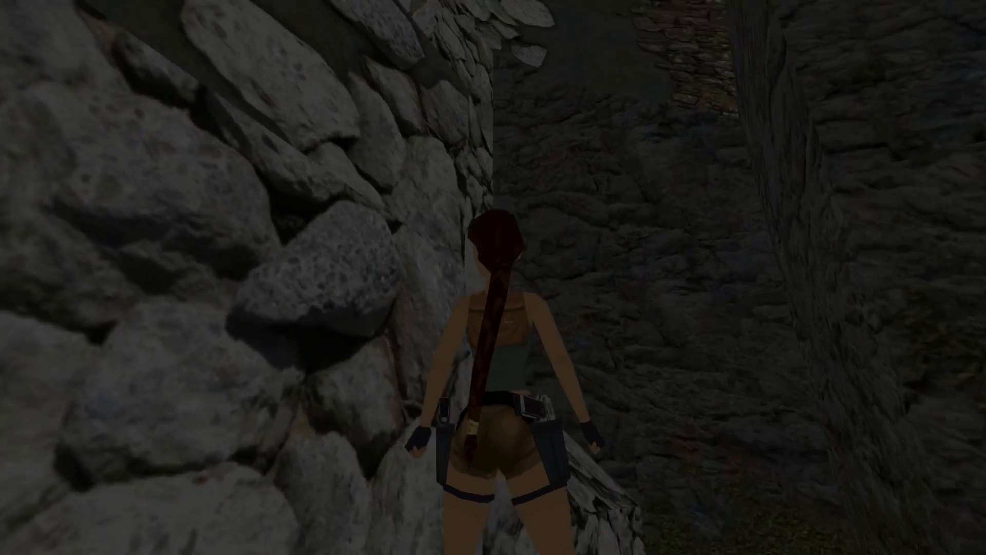
Step: Examine the textured rock walls and sloped ceiling around the bottom of the climbing room in the game
key(Left)
key(Right)
key(Left)
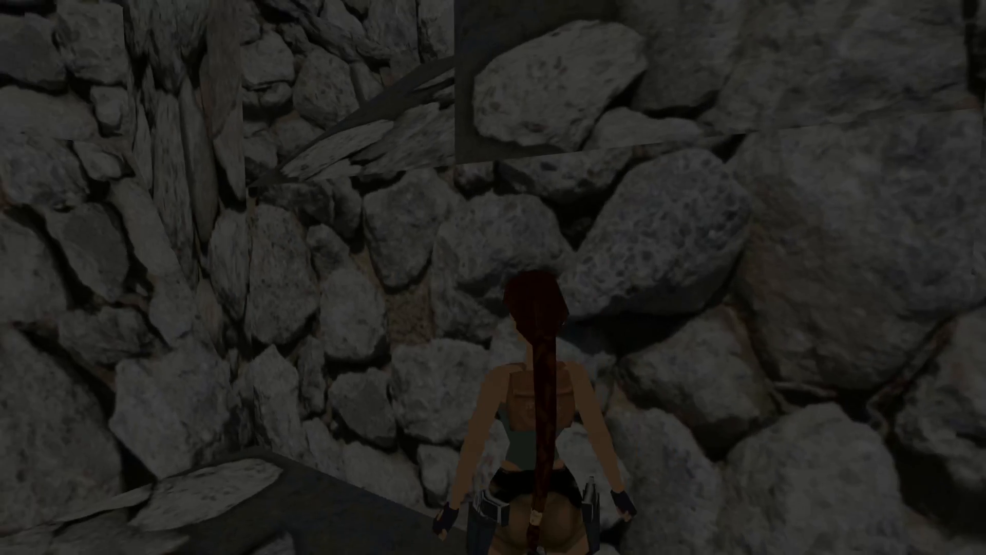
key(Right)
key(Up)
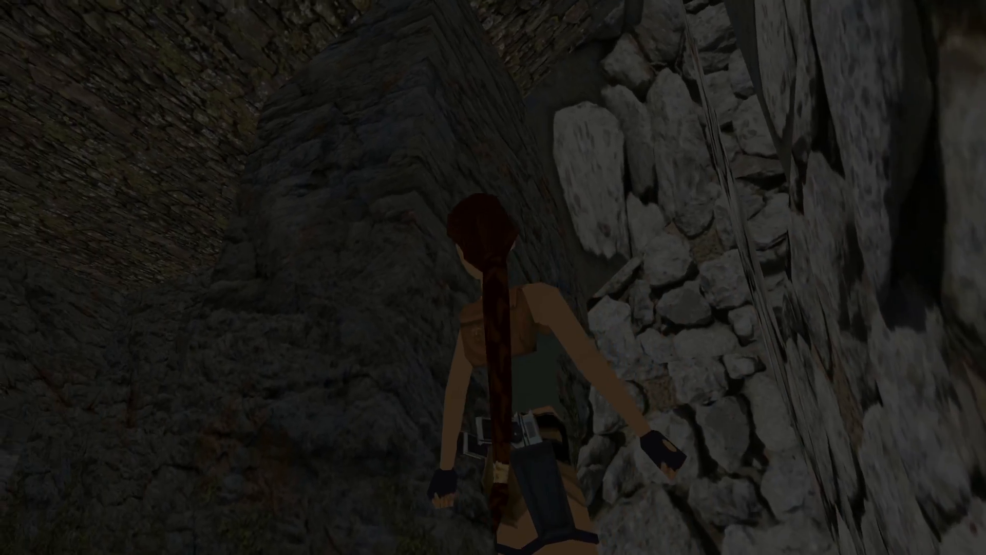
key(Right)
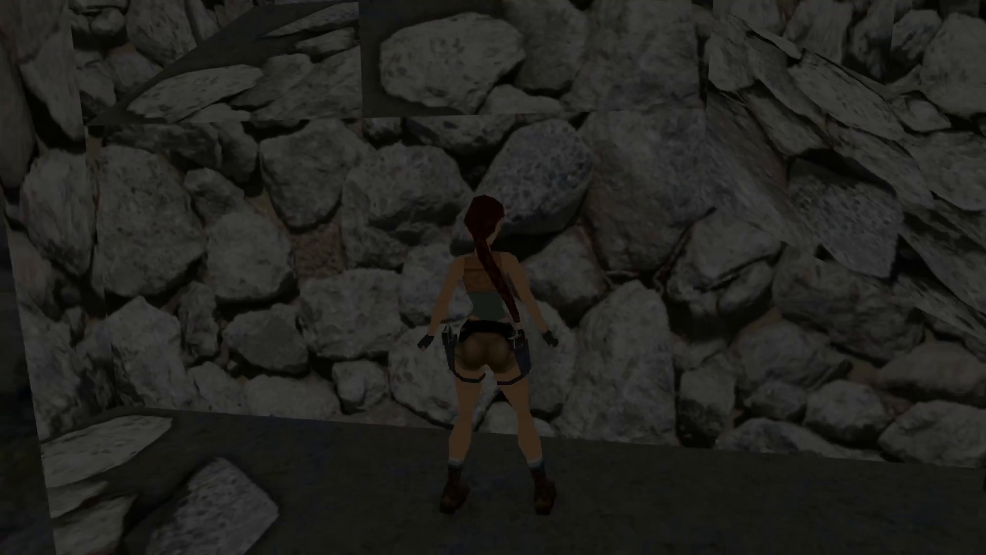
key(Up)
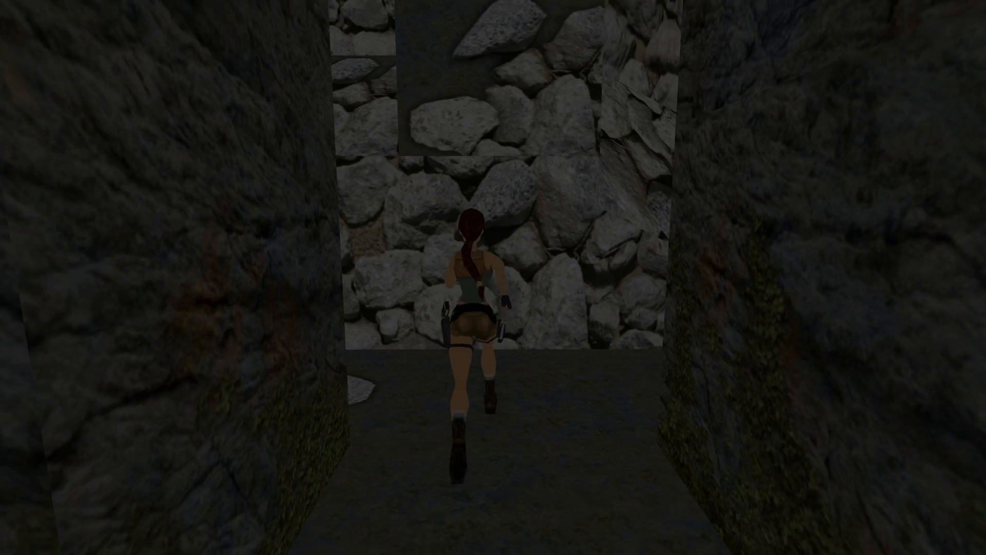
Step: Climb Lara up the stepped rock blocks to the top ledge of the climbing room
key(alt)
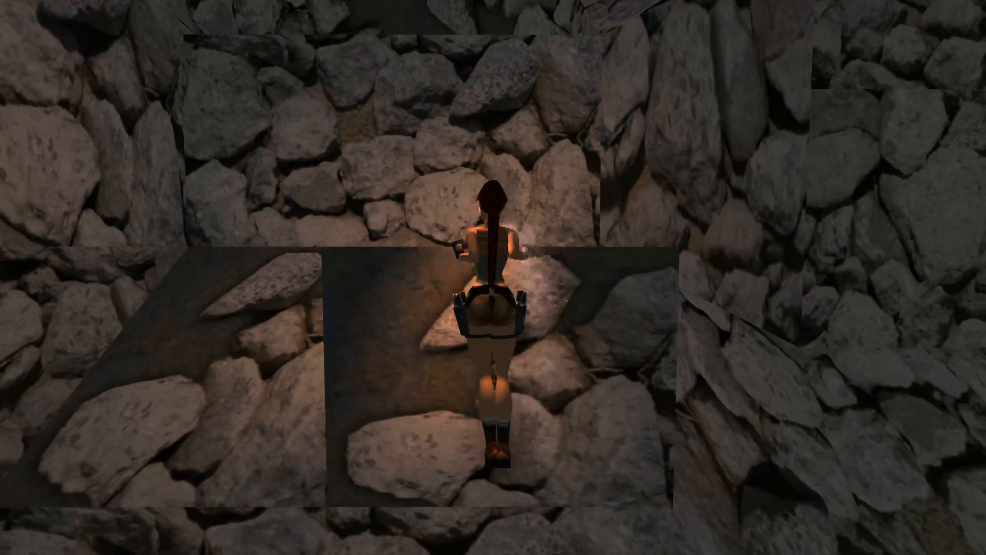
key(Up)
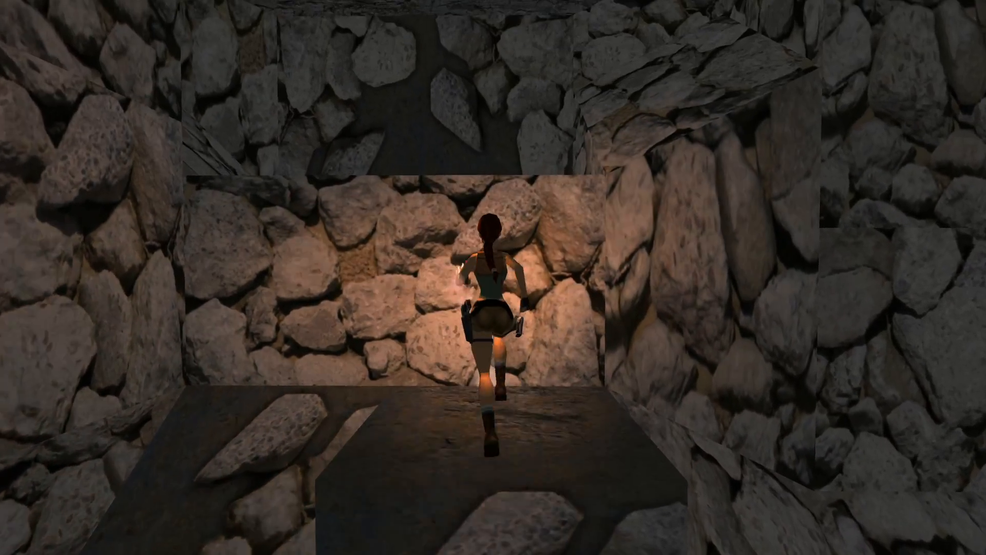
key(ctrl+Up)
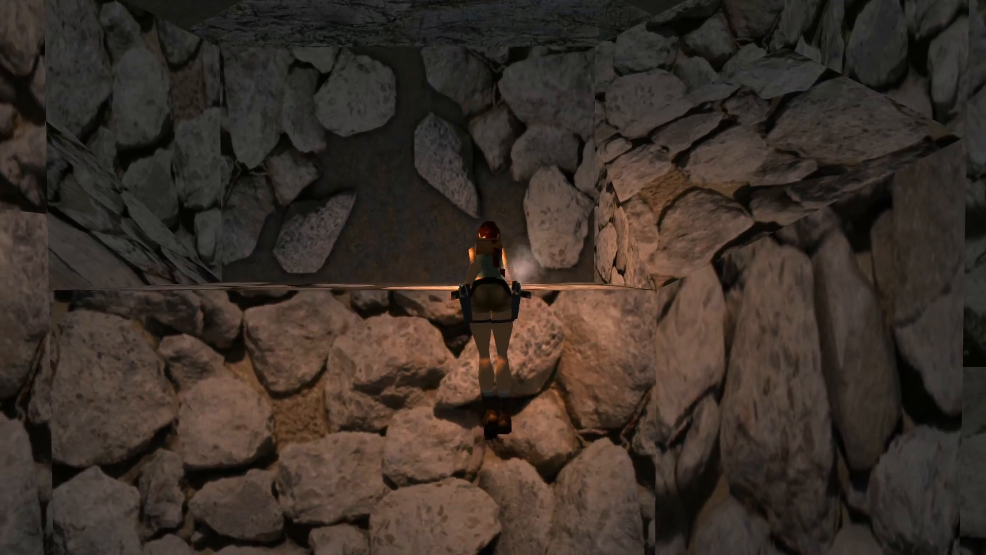
key(Up)
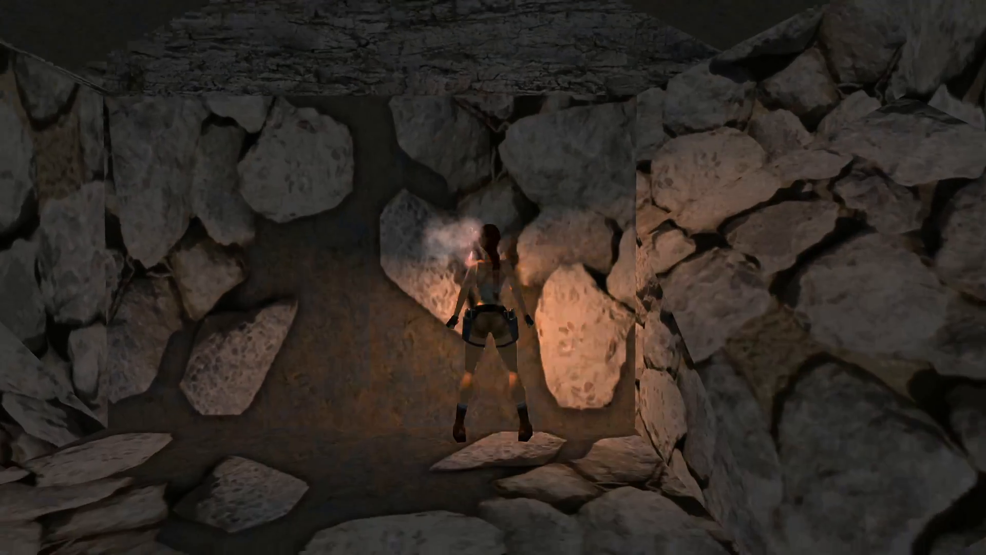
key(ctrl+Up)
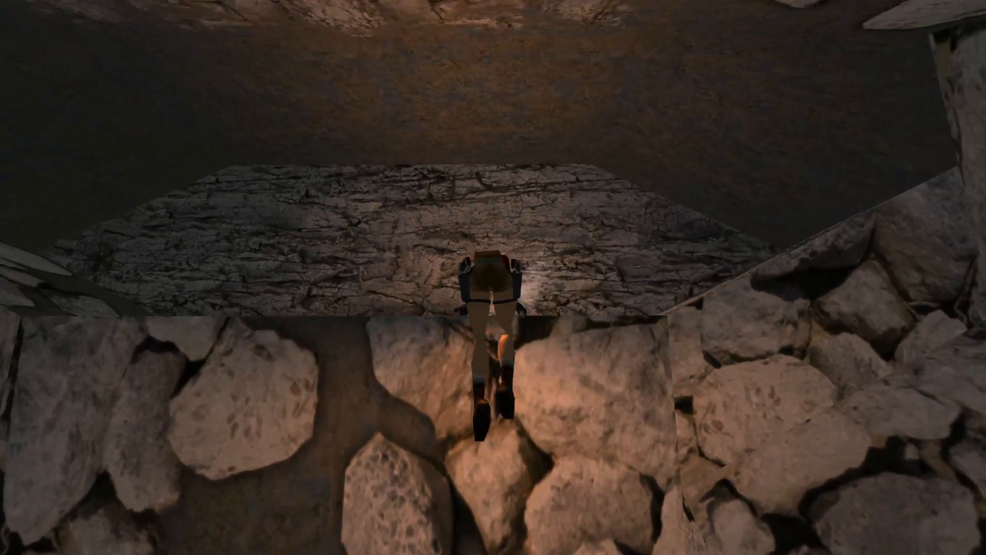
Step: Turn Lara around on the top ledge and exit the playtest back to the level editor
key(End)
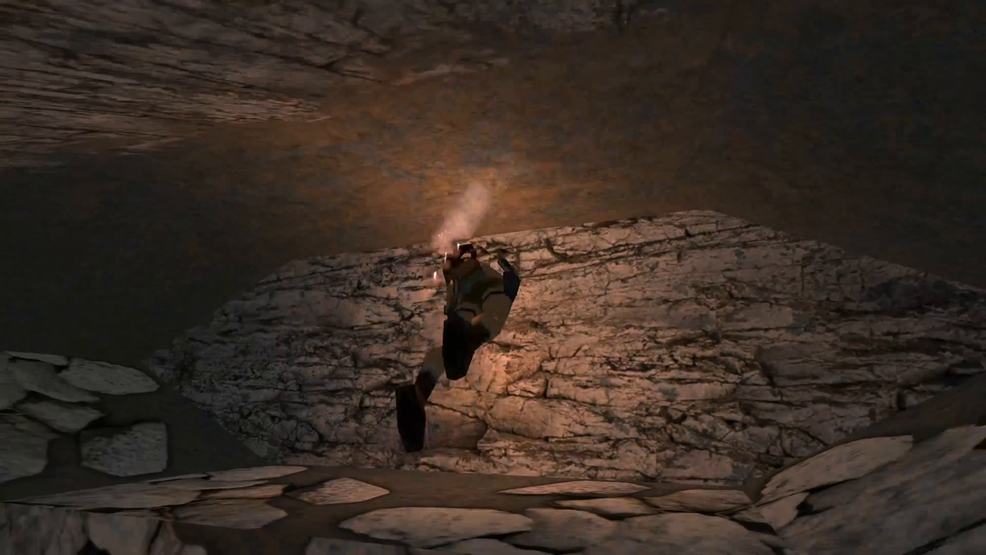
key(Up)
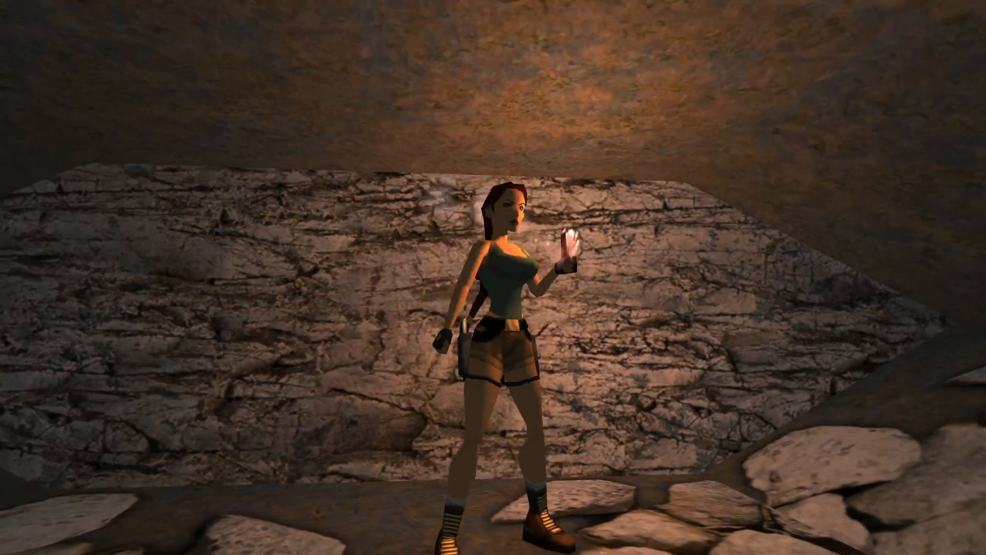
key(Escape)
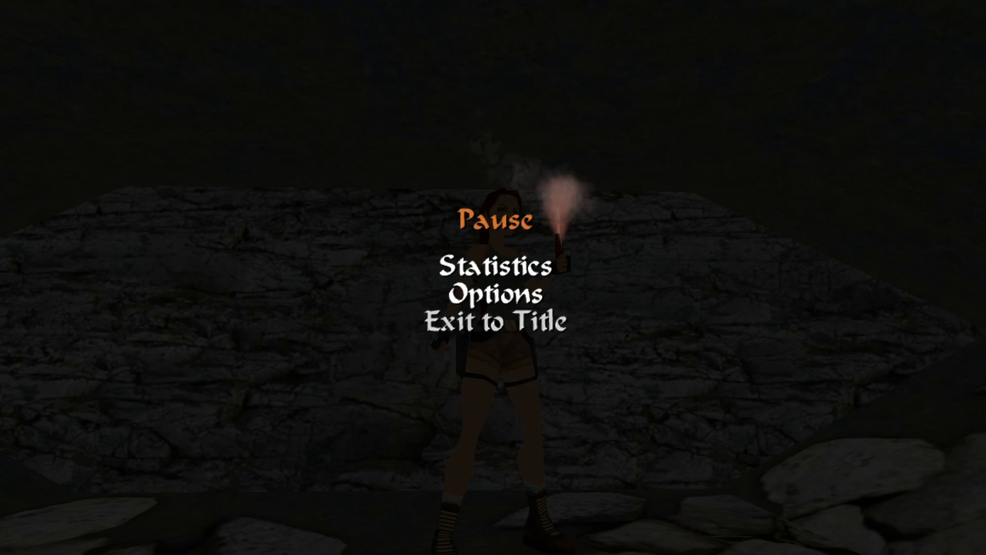
key(Return)
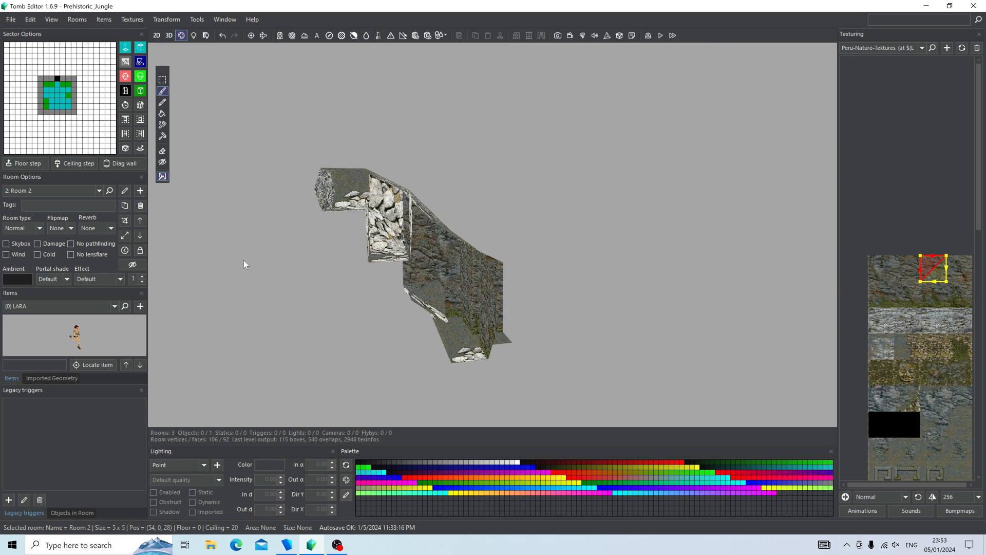
Step: Rename the climbing room to "RockClimbing Cave"
right_drag(244, 260, 263, 247)
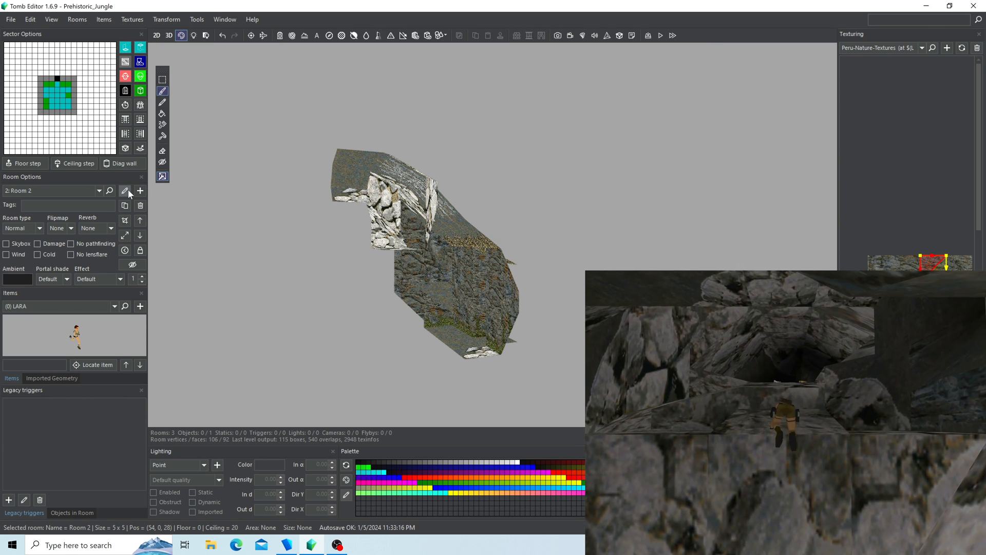
click(125, 190)
text(RockClimbing Cave)
key(Return)
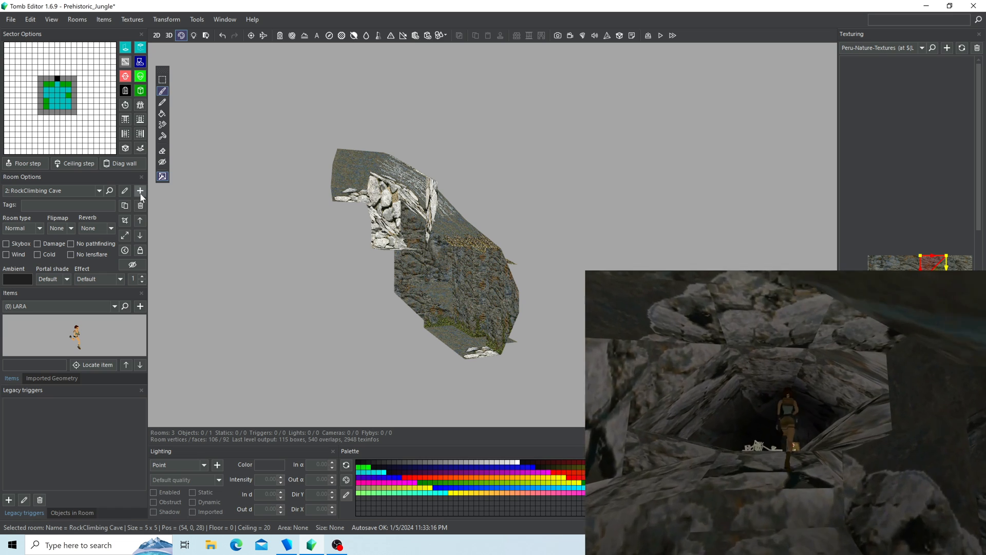
Step: Add a new room and place it on the 2D map directly against the far end of RockClimbing Cave
click(140, 192)
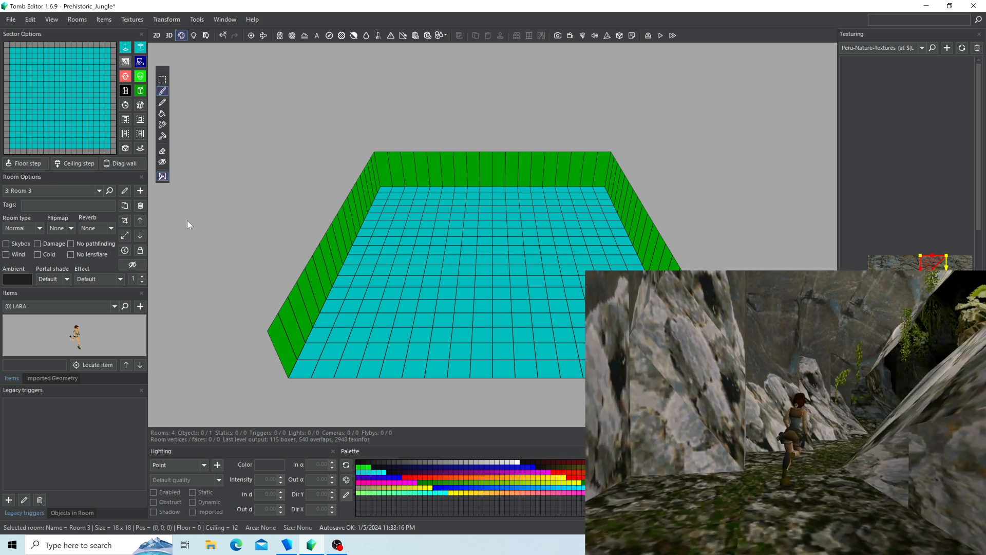
click(157, 36)
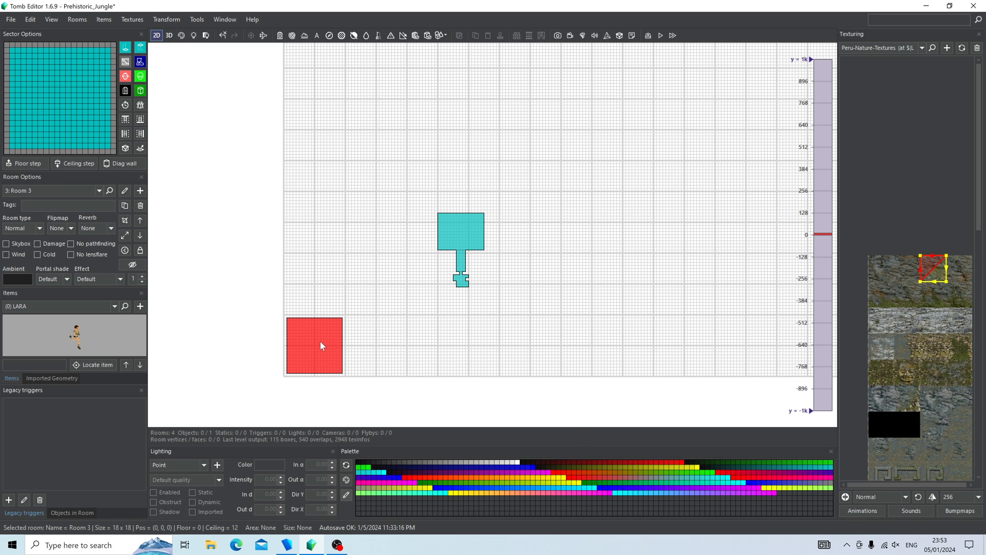
drag(322, 342, 469, 311)
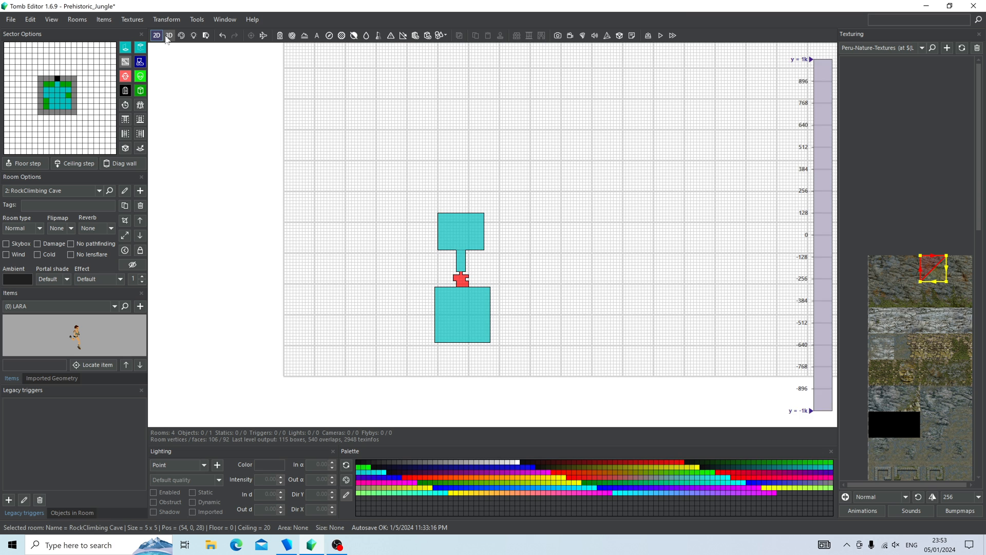
Step: Examine the geometry of RockClimbing Cave from several sides, focusing on the four-sector end wall at its upper ledge
click(167, 36)
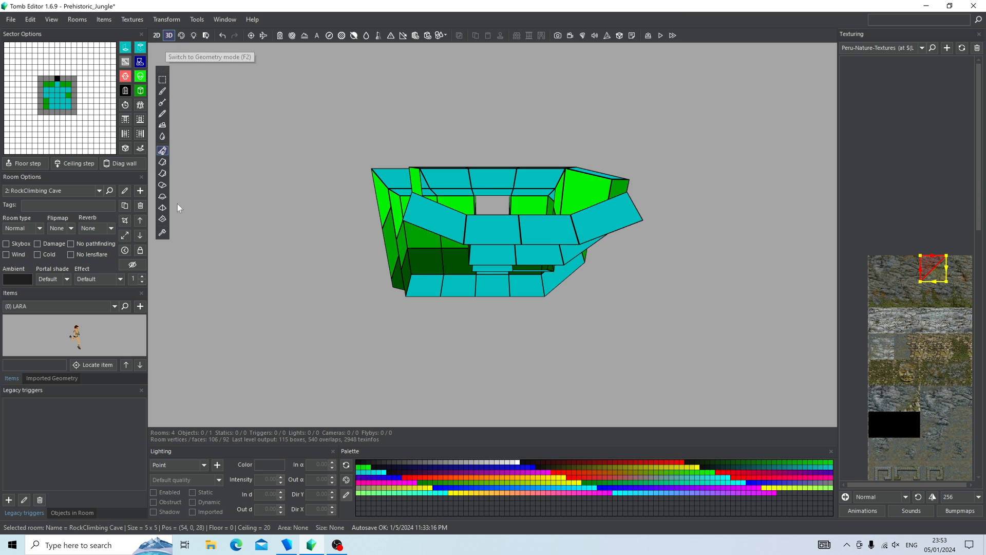
right_drag(177, 205, 213, 174)
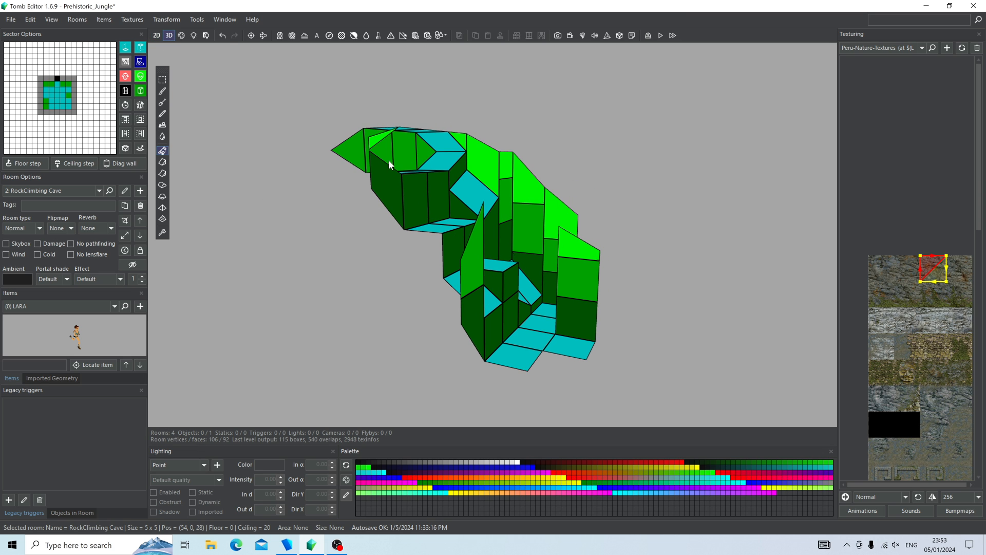
click(181, 35)
click(182, 36)
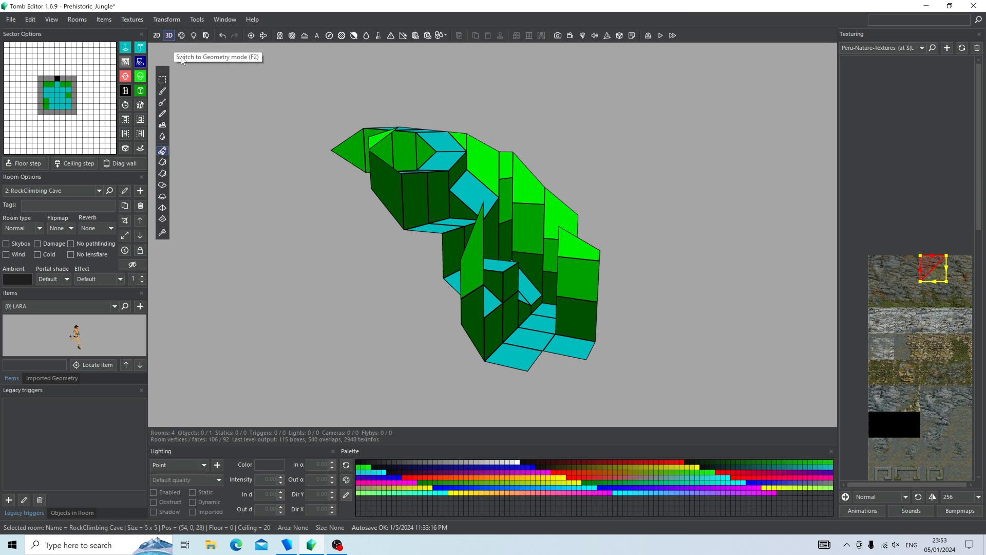
right_drag(237, 88, 289, 138)
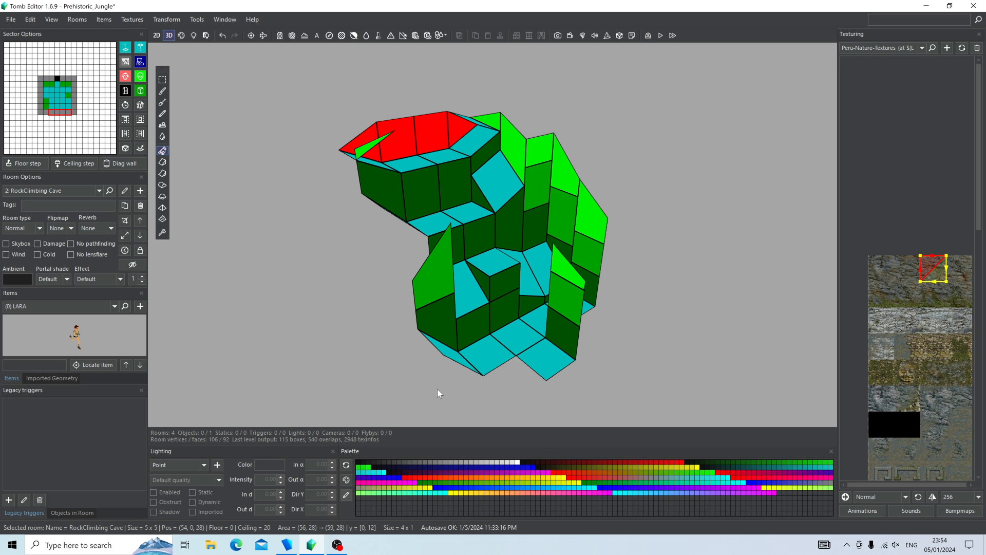
right_drag(437, 393, 545, 243)
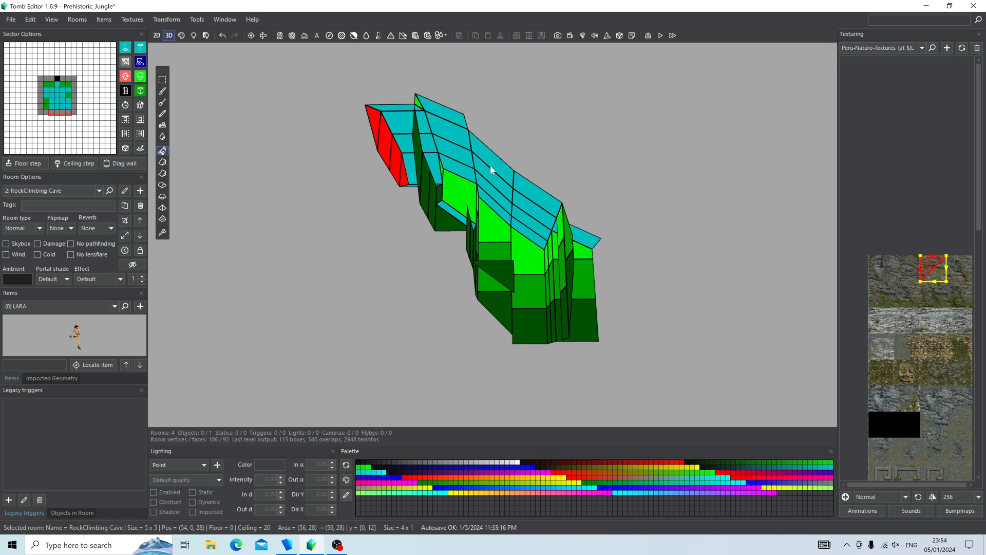
right_drag(398, 150, 305, 114)
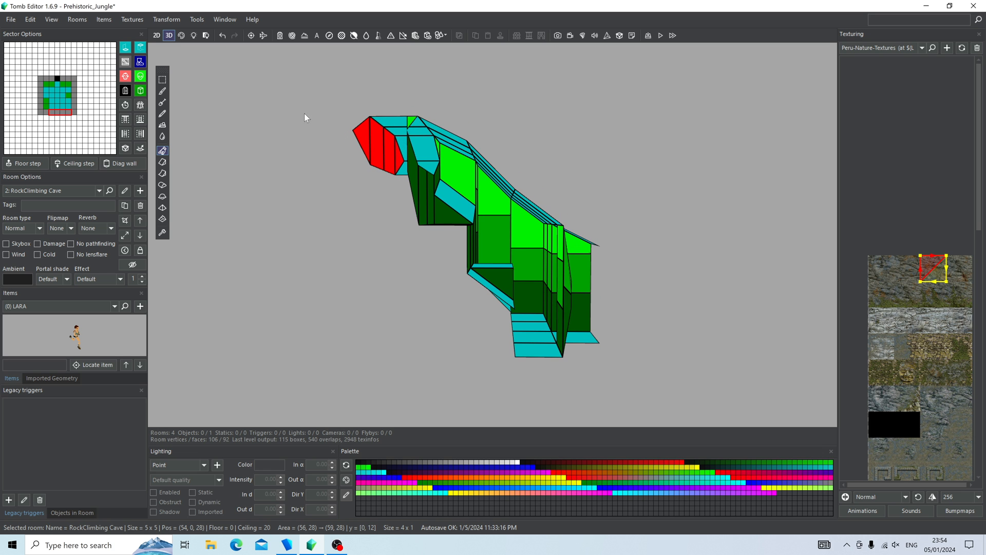
Step: Select the new 18 x 18 room on the map and display it in Geometry mode with all rooms drawn
click(156, 35)
click(457, 294)
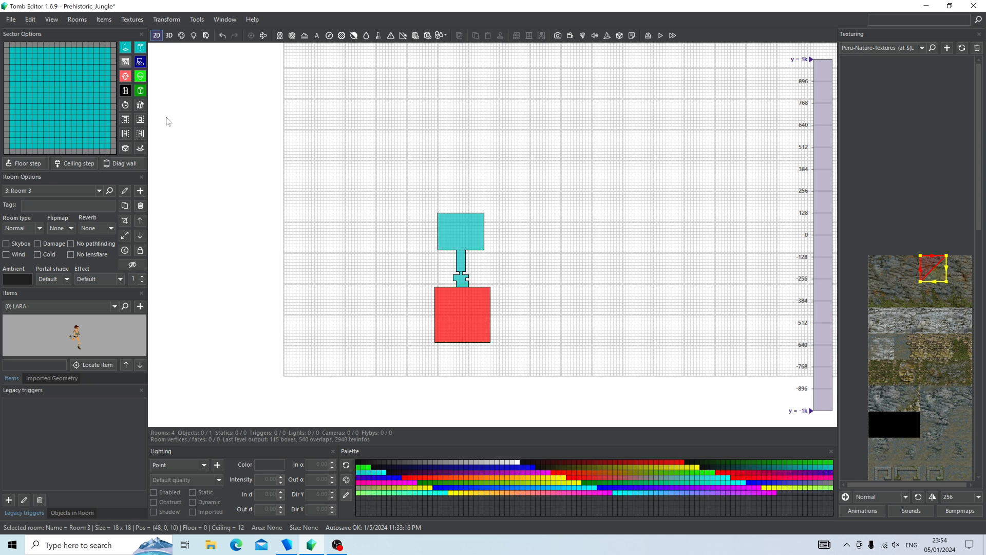
click(169, 36)
right_drag(522, 224, 433, 220)
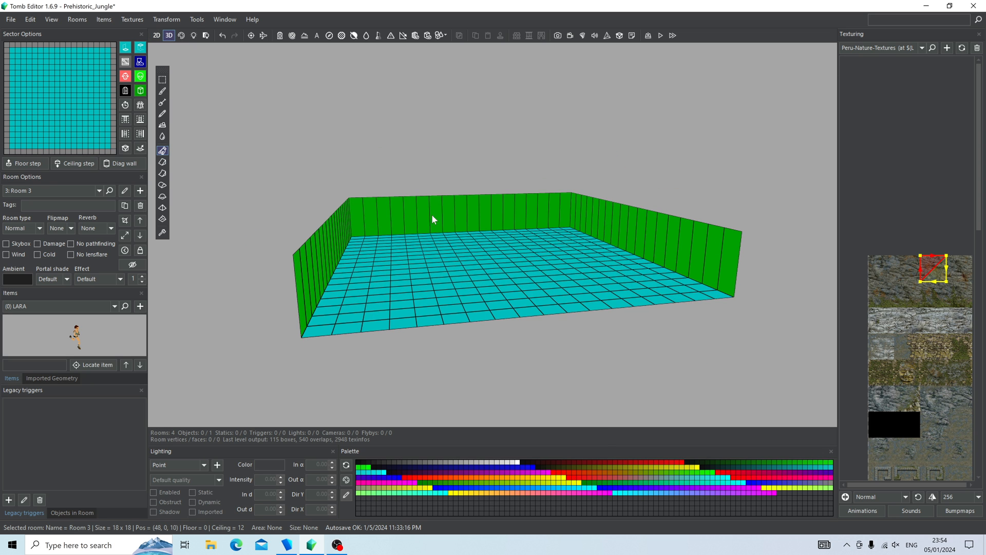
right_drag(582, 203, 563, 302)
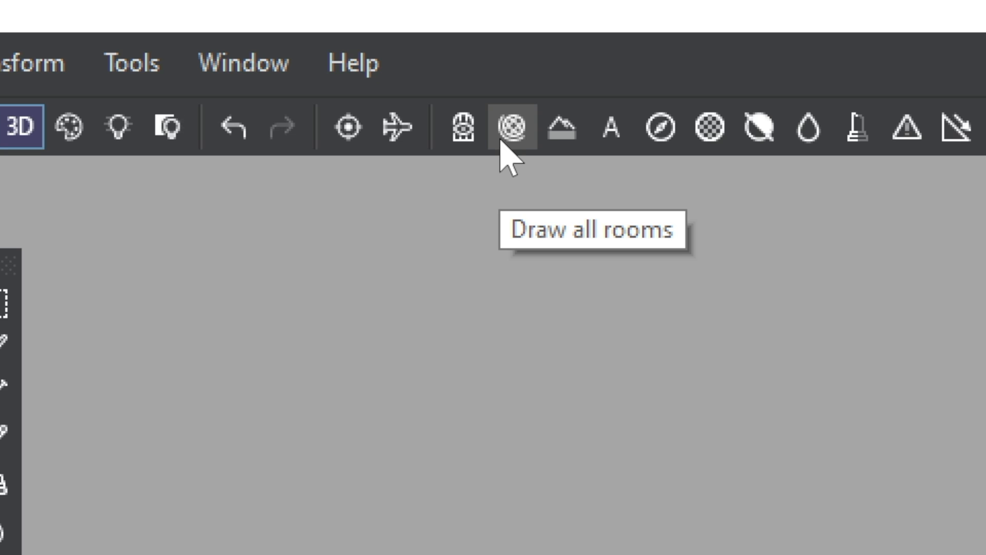
click(503, 135)
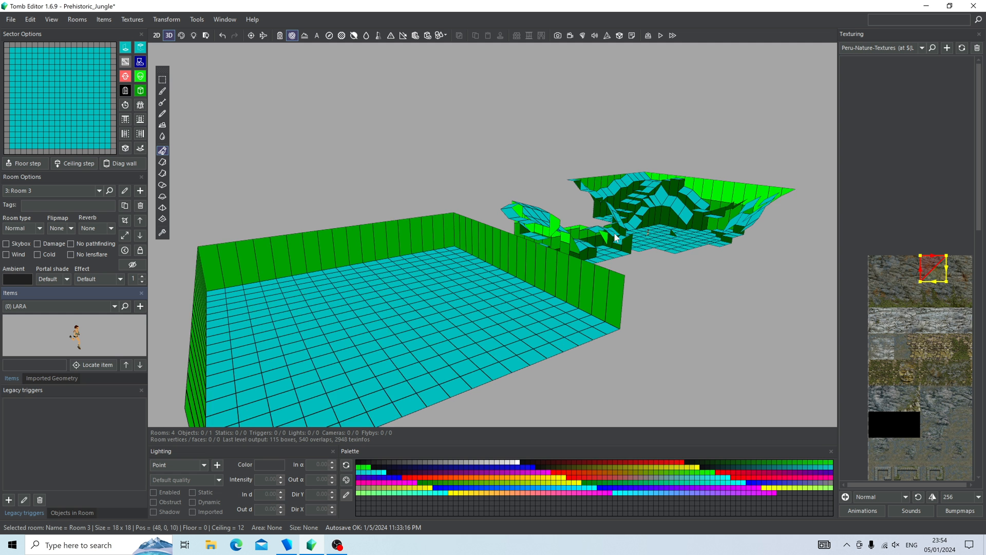
Step: Examine how the new room's nearest wall lines up with the upper end of RockClimbing Cave, viewing both rooms from several angles
right_drag(553, 208, 535, 273)
scroll(478, 277, up, 5)
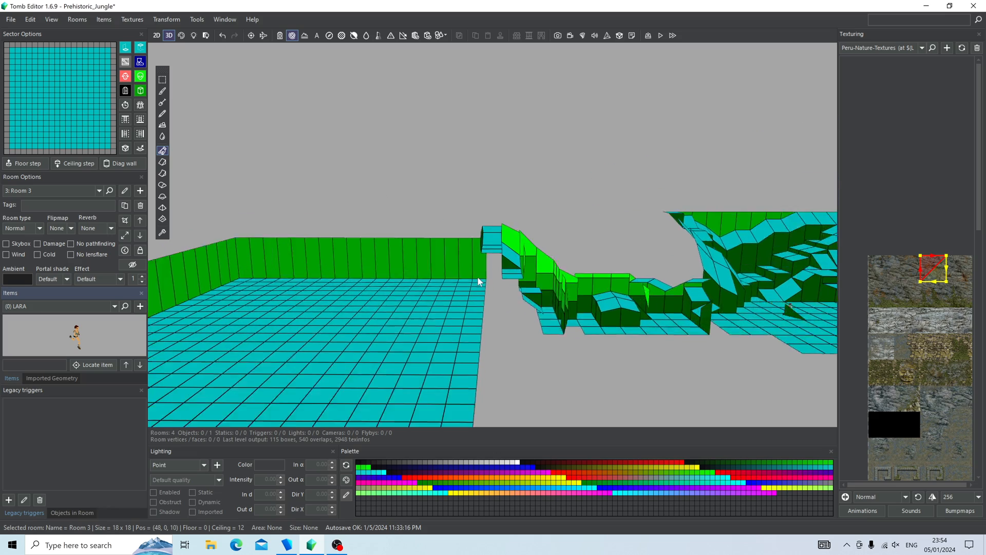
right_drag(394, 241, 230, 92)
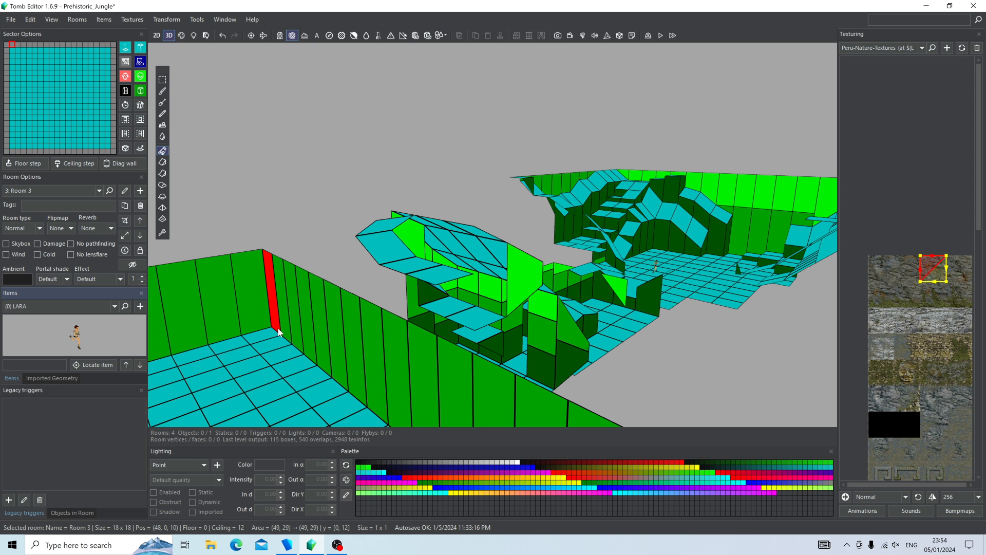
mouse_move(281, 333)
right_down()
mouse_move(416, 360)
mouse_move(347, 319)
mouse_move(290, 336)
right_up()
right_drag(492, 294, 638, 264)
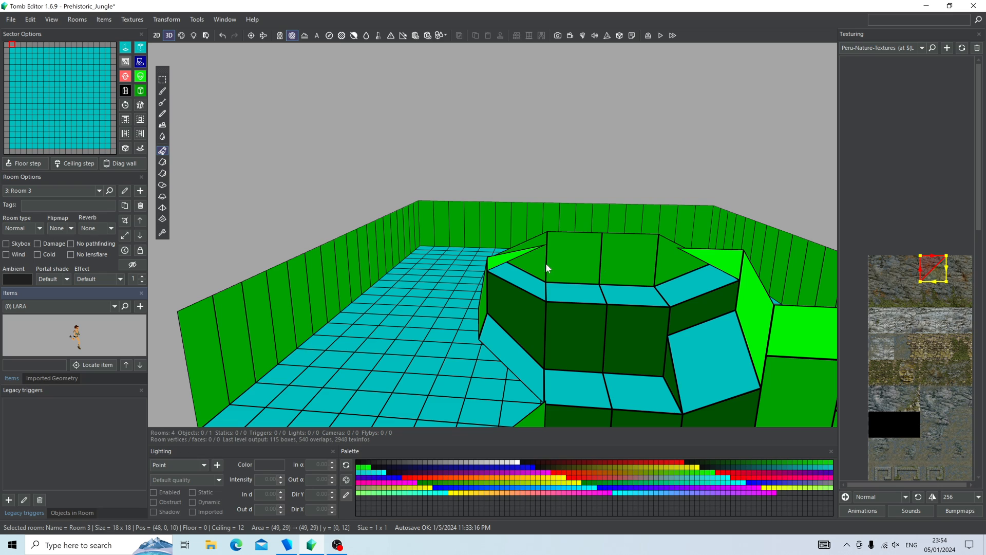
right_drag(545, 263, 525, 300)
right_drag(532, 307, 554, 252)
scroll(553, 245, down, 5)
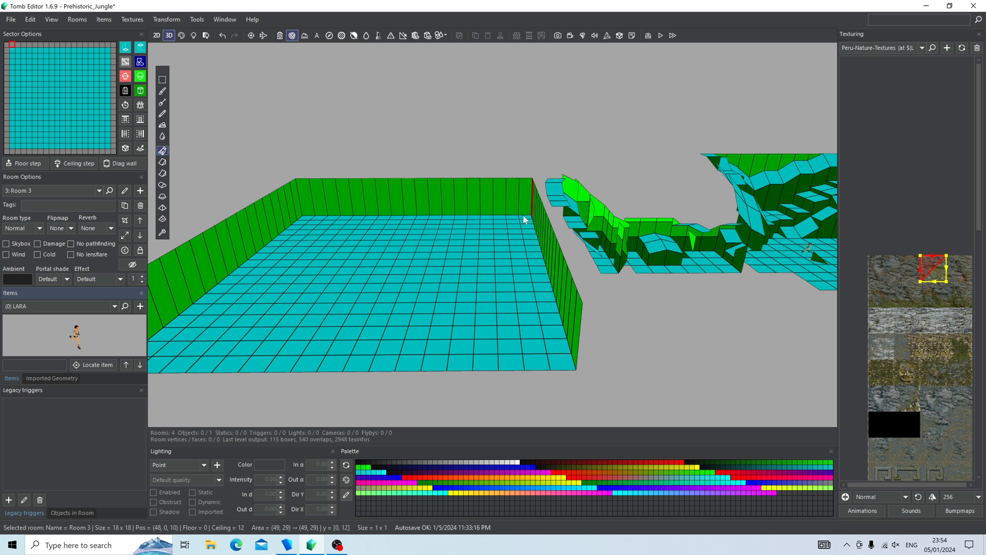
scroll(357, 261, up, 5)
Step: Select the entire 18 x 18 interior of Room 3 and raise its ceiling to height 20
right_drag(357, 261, 377, 190)
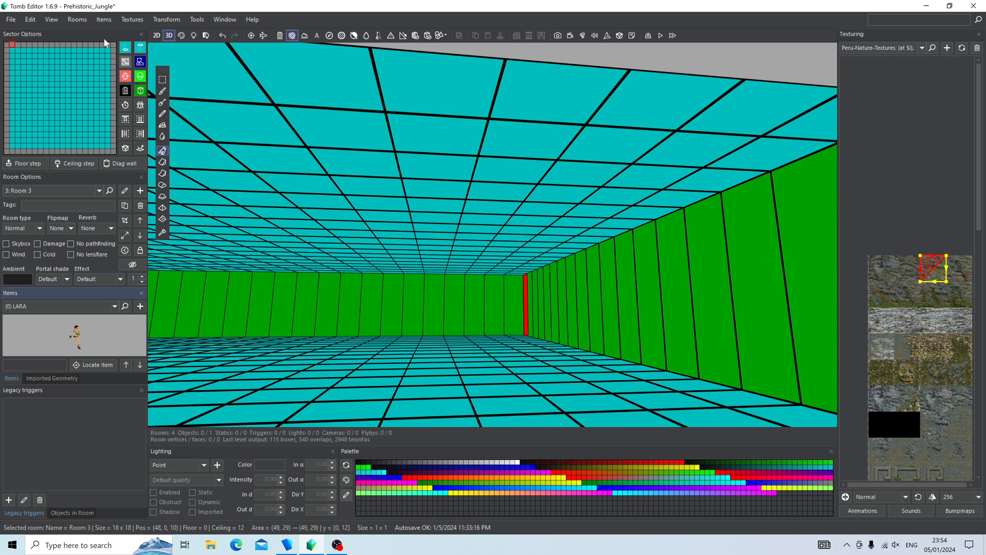
drag(109, 51, 15, 146)
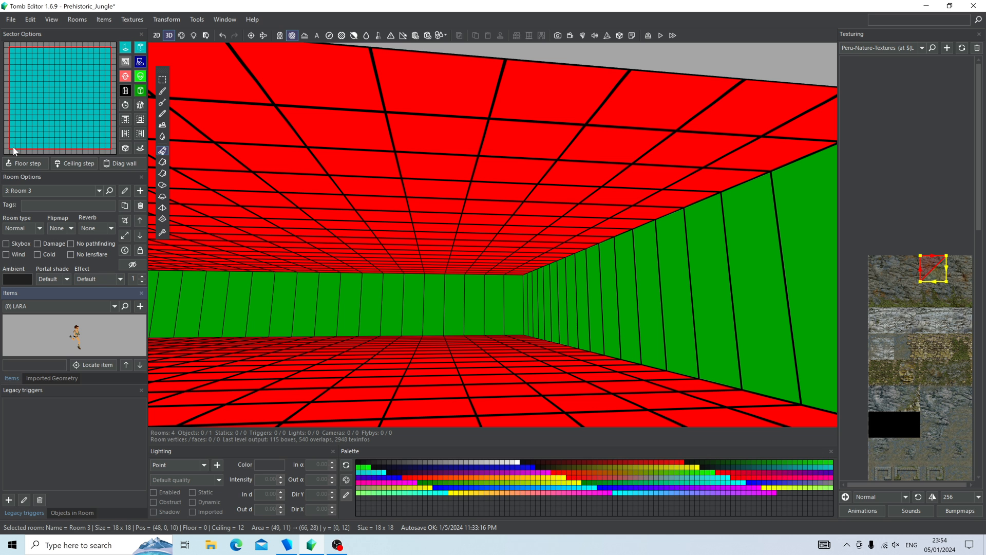
right_drag(444, 213, 500, 224)
drag(496, 223, 491, 145)
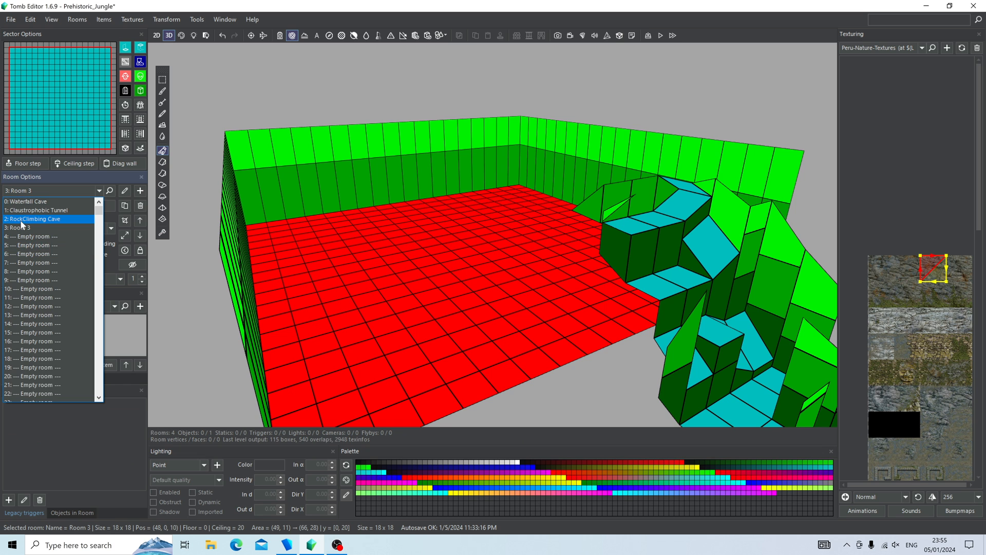
Step: Create a portal into Room 3 from the four-sector end wall of RockClimbing Cave
click(20, 220)
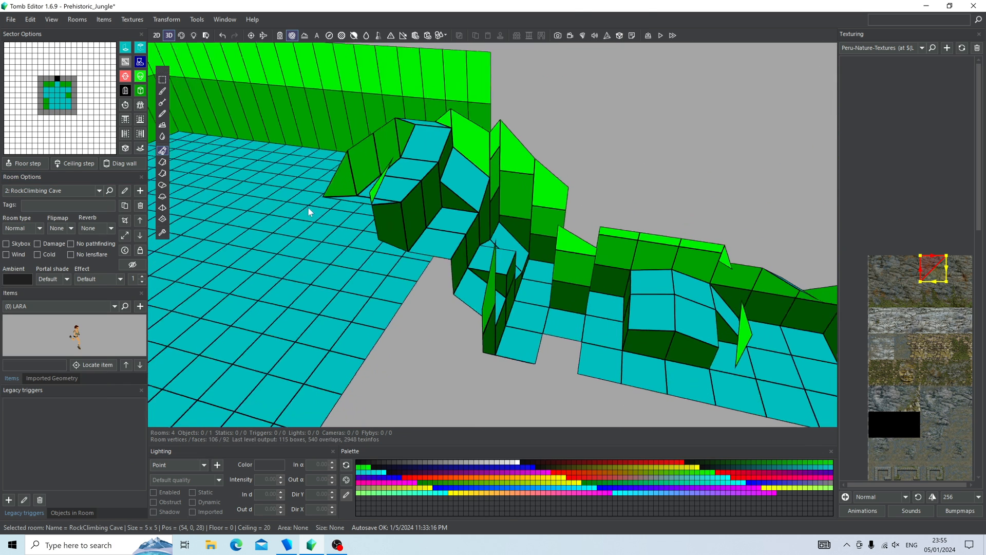
drag(51, 112, 59, 113)
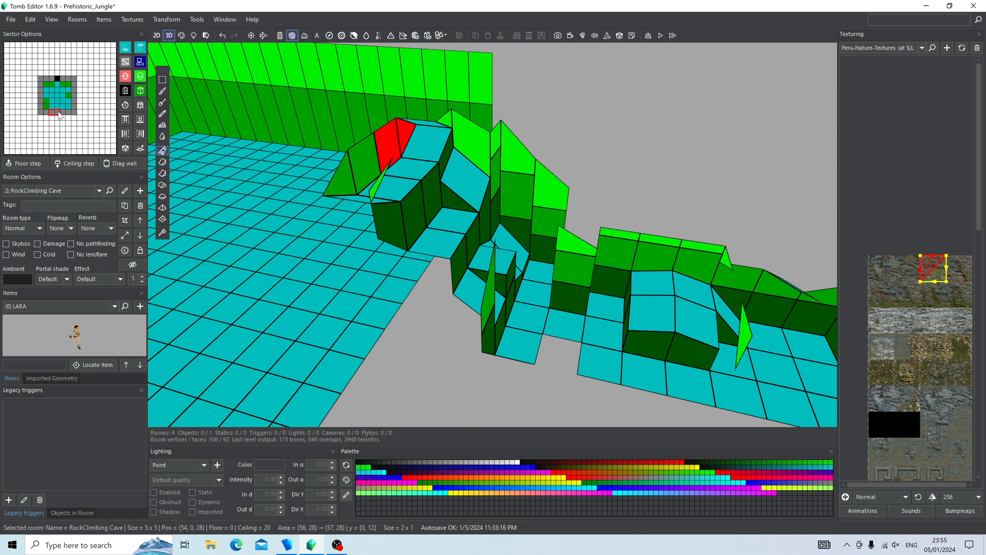
click(125, 91)
right_drag(258, 216, 435, 153)
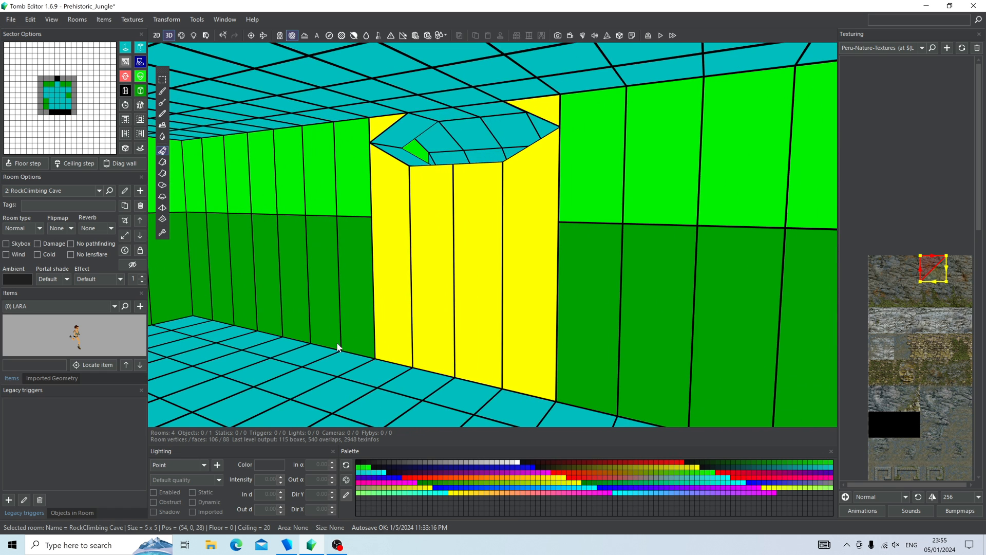
Step: Examine the portal opening from inside Room 3 and the room's overall position against the climbing cave
scroll(337, 343, down, 3)
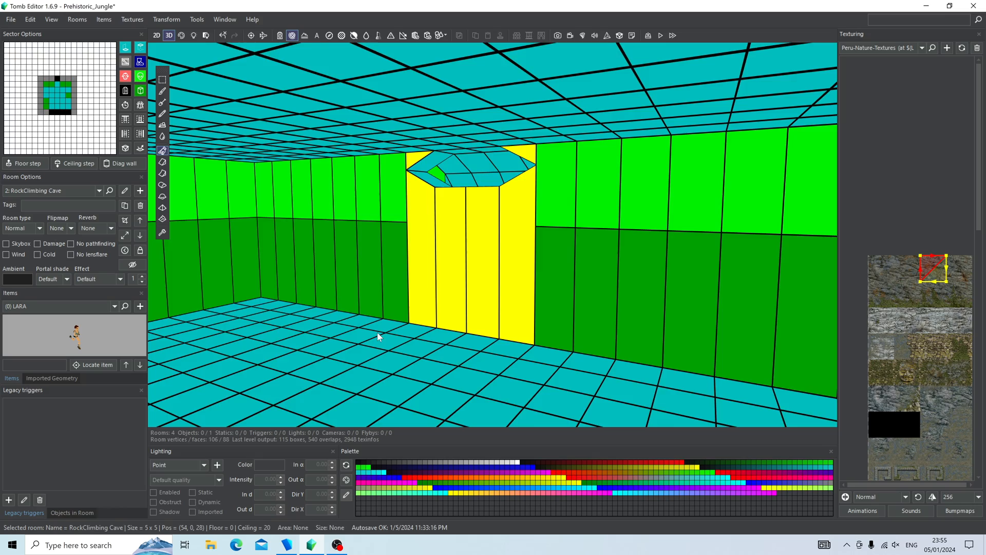
click(378, 335)
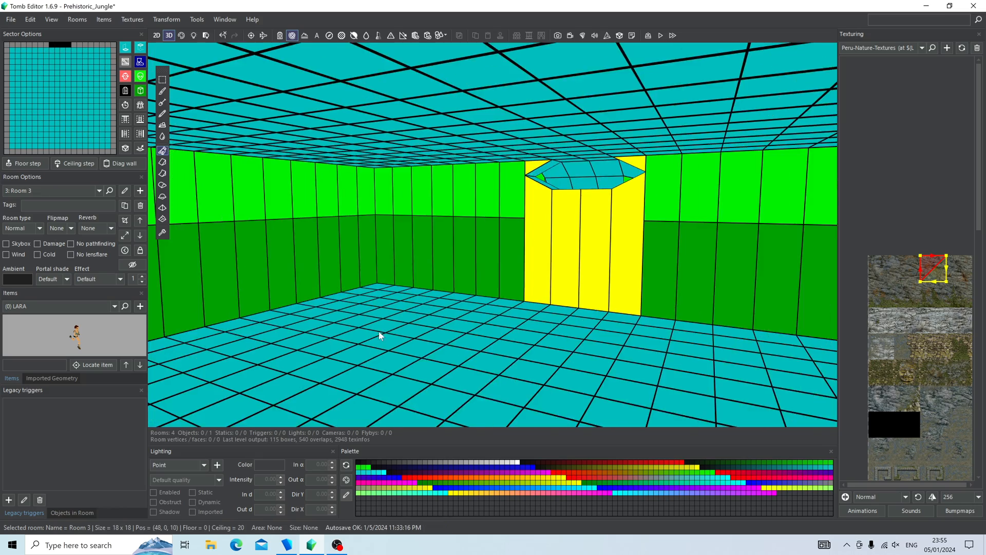
scroll(591, 345, down, 10)
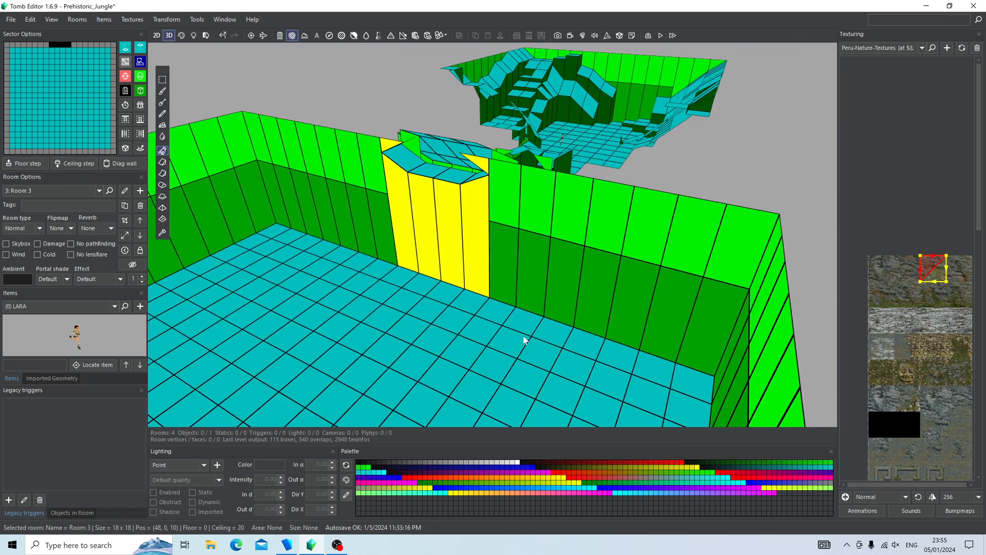
right_drag(473, 317, 625, 322)
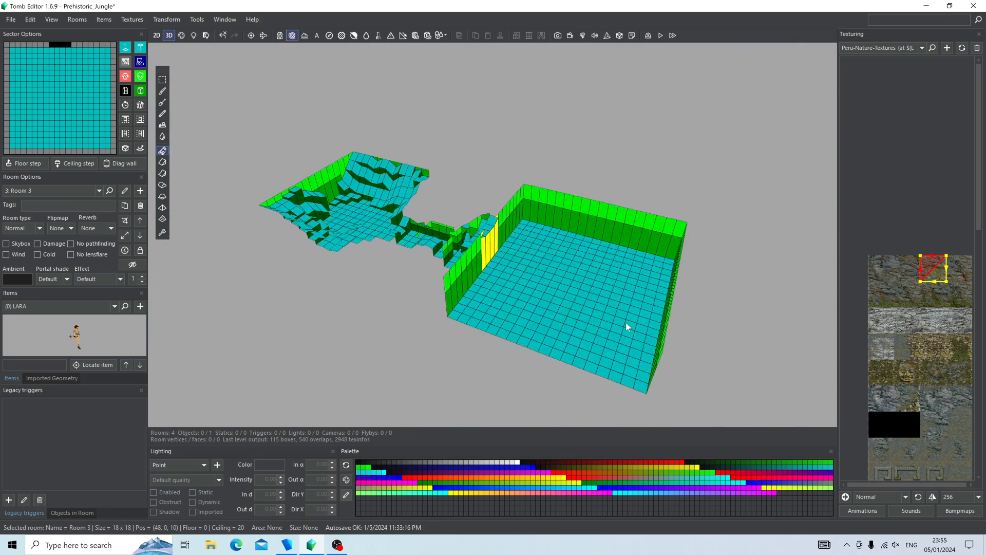
scroll(600, 322, up, 9)
scroll(600, 323, down, 1)
scroll(527, 349, down, 1)
scroll(528, 353, down, 1)
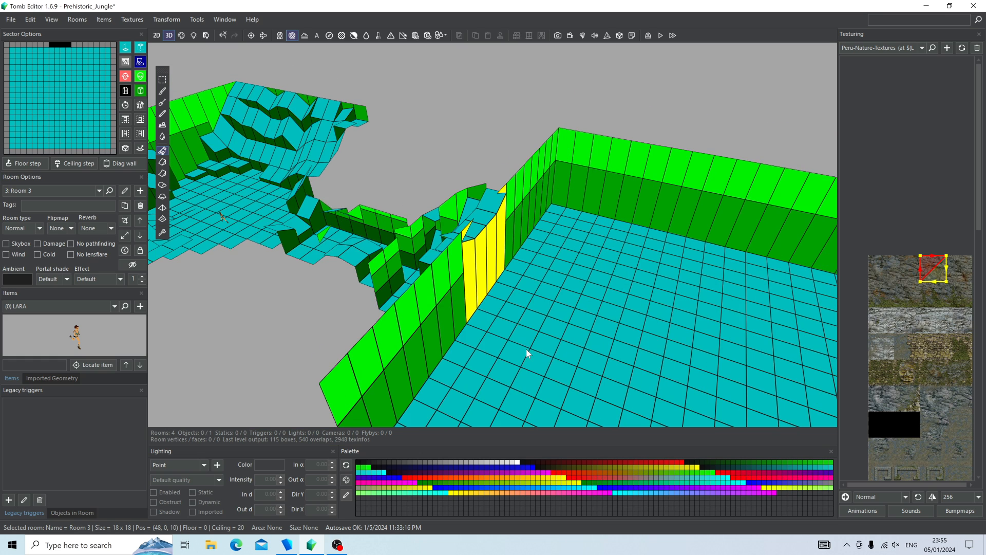
Step: Review the route from Claustrophobic Tunnel over the climbing ledges to Room 3
right_drag(263, 238, 443, 268)
double_click(363, 277)
right_drag(372, 322, 374, 289)
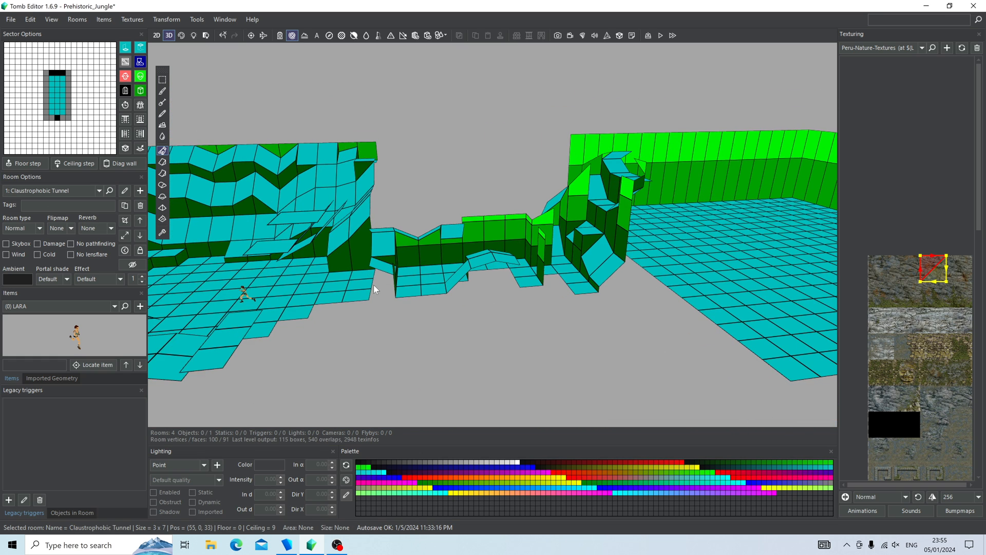
double_click(219, 176)
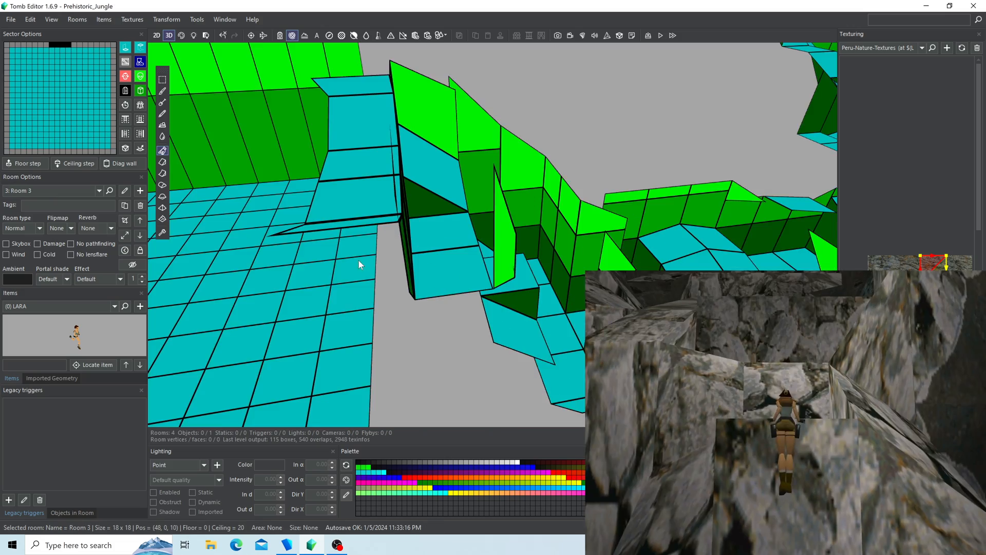
right_drag(359, 261, 505, 297)
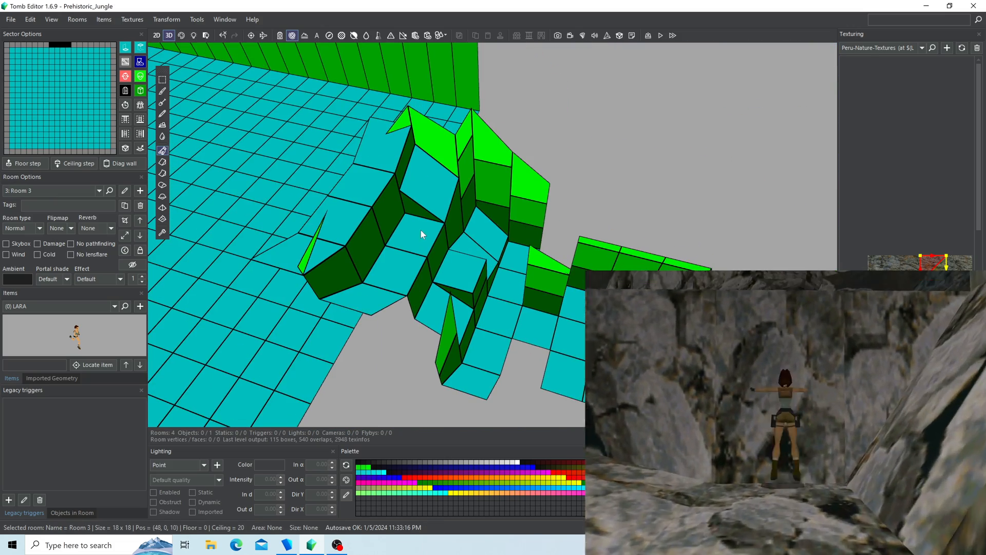
right_drag(411, 217, 460, 220)
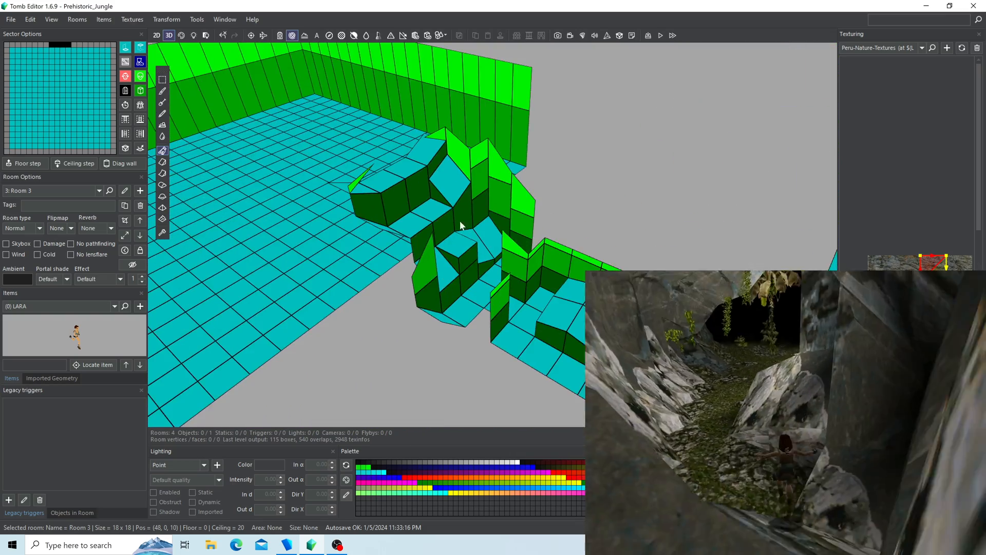
Step: Raise a 4 x 3 floor block below the portal in Room 3 to height 13, with the row against the portal at 14
right_drag(396, 245, 529, 308)
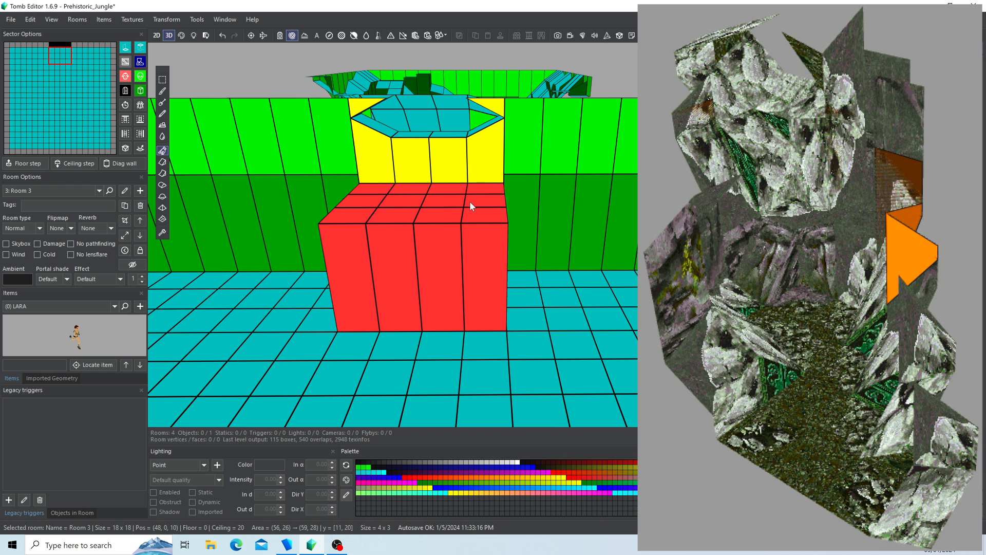
drag(470, 202, 468, 181)
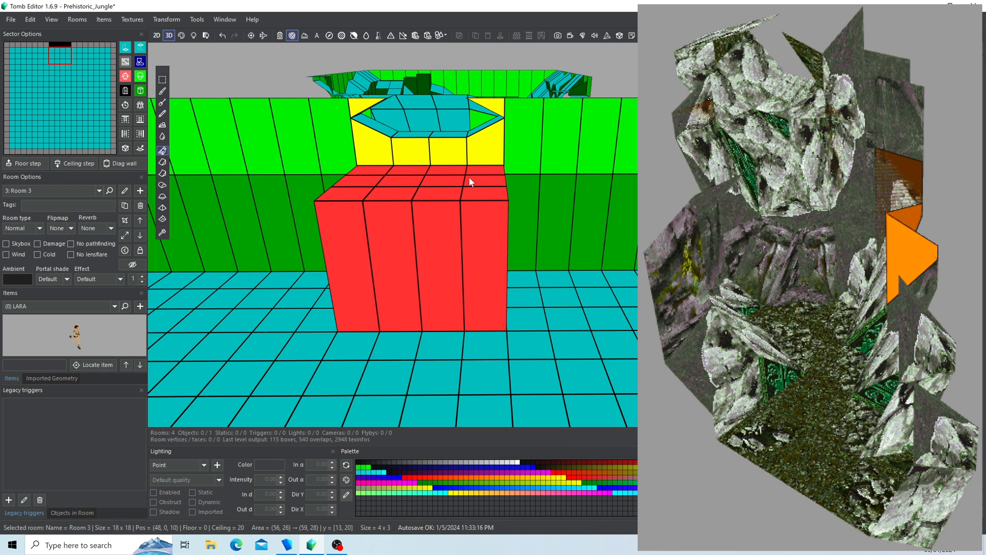
click(649, 278)
right_drag(535, 288, 556, 322)
drag(497, 218, 387, 208)
click(630, 193)
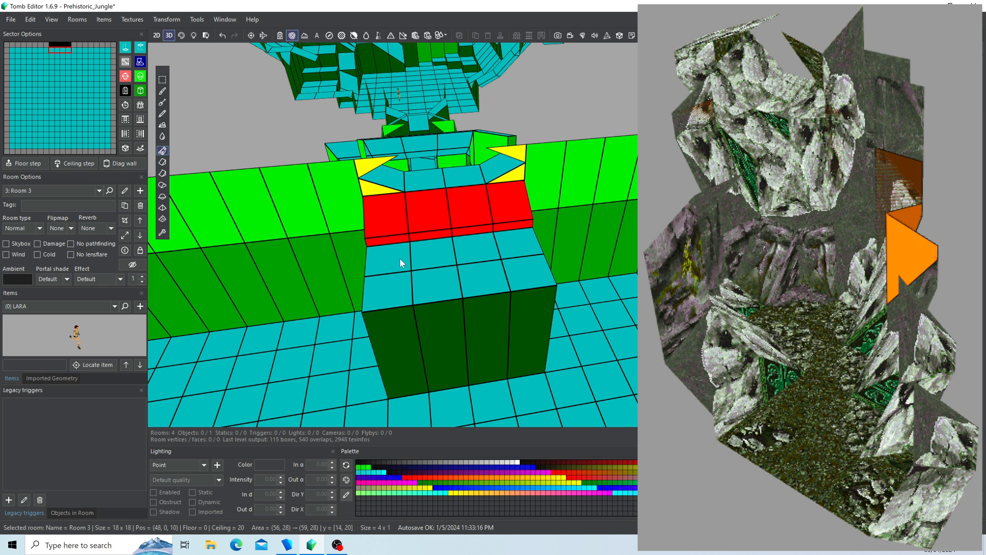
Step: Lower the block's two outer four-sector rows to form steps descending from the portal to the floor
drag(399, 258, 509, 288)
mouse_move(508, 288)
right_down()
mouse_move(584, 294)
mouse_move(509, 278)
right_up()
drag(488, 264, 385, 319)
right_drag(385, 319, 455, 298)
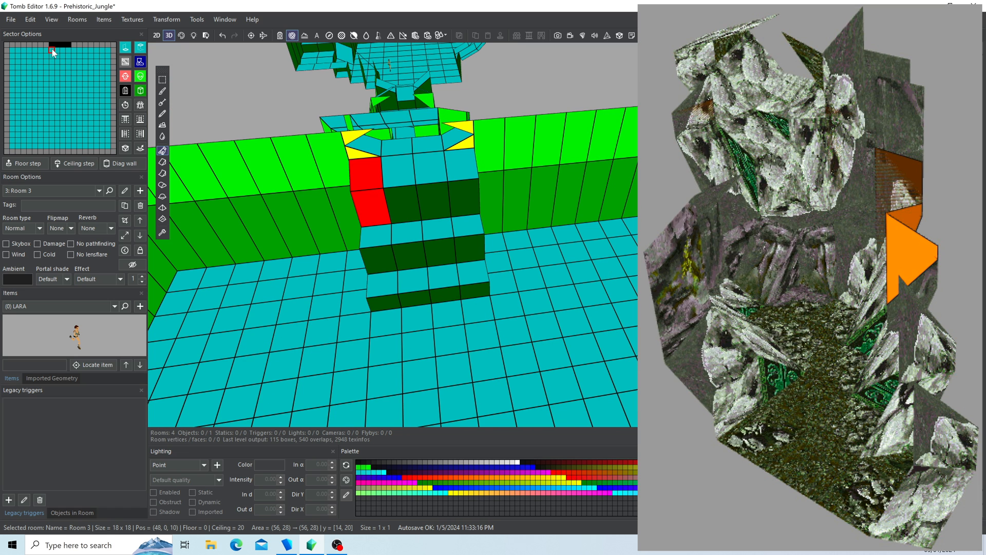
Step: Crop Room 3 to a 10 x 6 area that contains the steps below the portal
drag(52, 48, 89, 79)
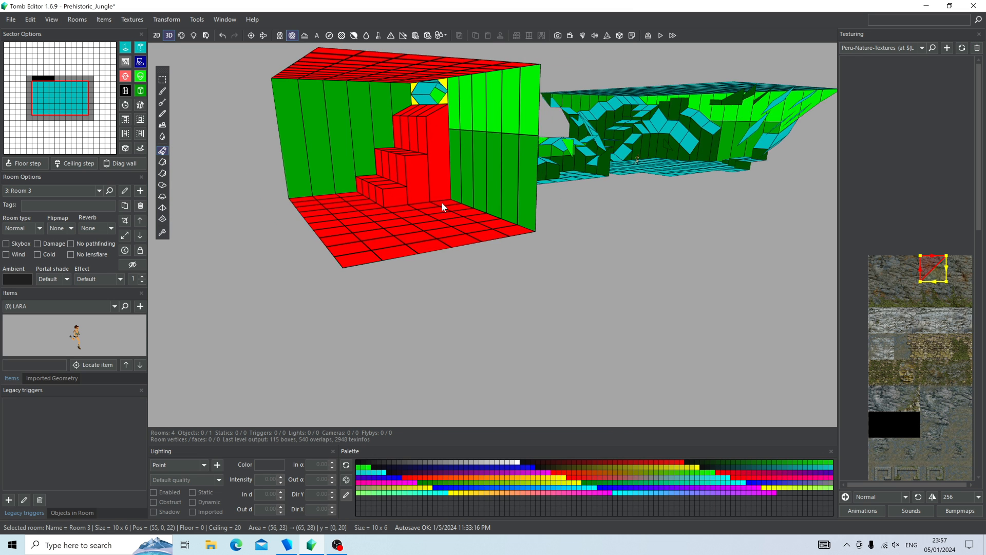
right_drag(466, 189, 543, 226)
key(Escape)
Step: Slope the floor and ceiling corners of the top step's end sectors to follow the portal opening's angled edges
scroll(469, 214, up, 4)
click(497, 124)
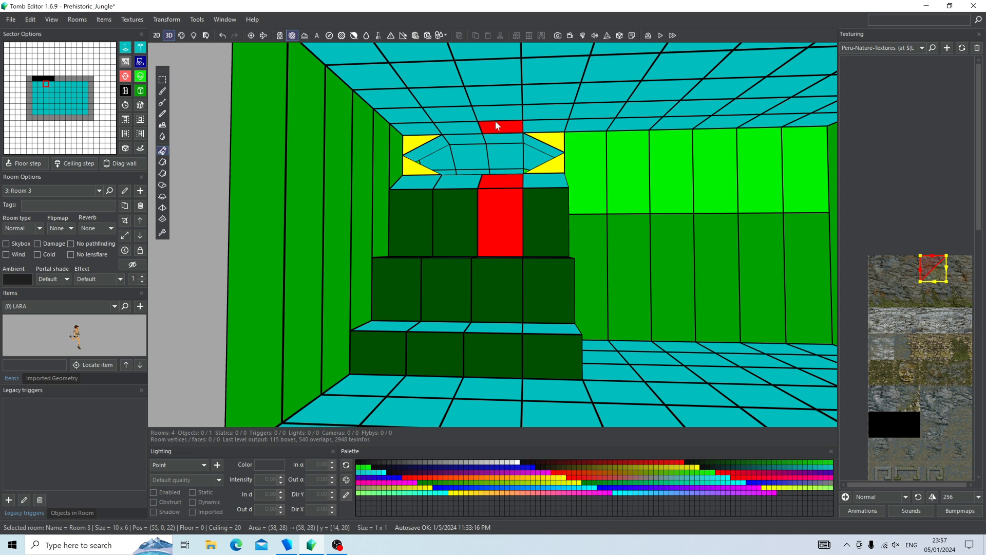
click(545, 127)
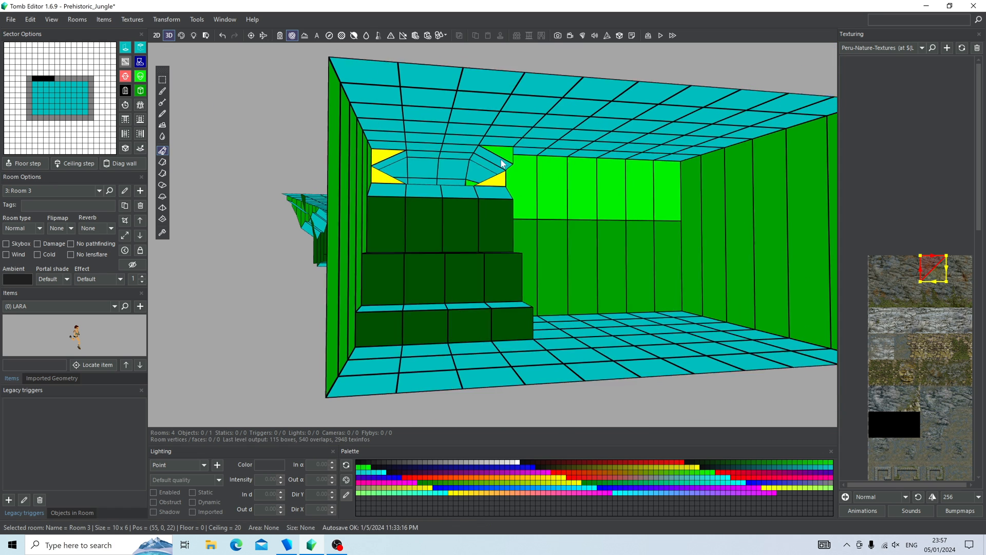
click(488, 116)
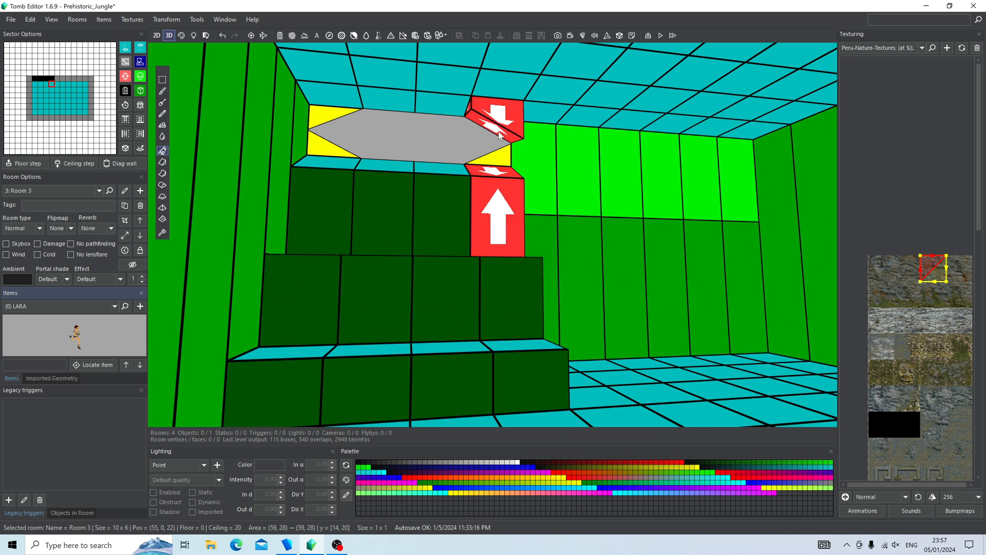
mouse_move(488, 116)
right_down()
mouse_move(349, 113)
mouse_move(507, 174)
mouse_move(538, 345)
right_up()
click(349, 110)
click(339, 111)
Step: Turn the sector beside the top step (60, 28) and the end sector of the middle step (56, 27) into walls
click(538, 347)
click(140, 91)
click(314, 275)
click(140, 91)
right_drag(210, 129, 480, 108)
Step: Slope the floor of the middle step's remaining end sectors and lower the ceiling above the step
click(535, 271)
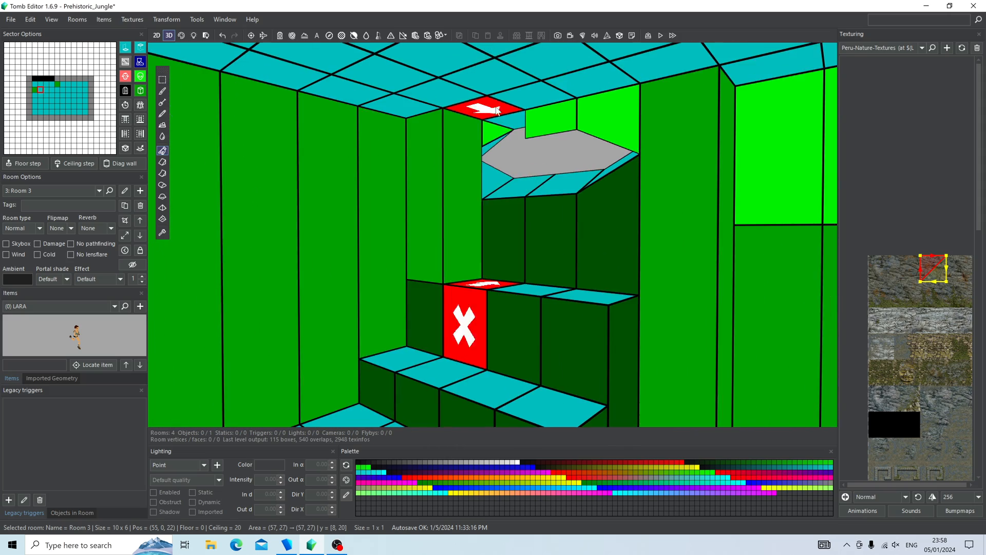
drag(481, 107, 483, 157)
right_drag(483, 156, 494, 266)
drag(494, 266, 495, 211)
click(606, 281)
right_drag(607, 281, 630, 277)
click(563, 272)
drag(563, 272, 562, 309)
right_drag(563, 309, 447, 295)
Step: Turn the lowest step's first two sectors and the adjoining 2 x 3 area (56, 23) to (57, 25) into walls
drag(447, 295, 398, 290)
click(140, 90)
right_drag(545, 205, 622, 224)
scroll(624, 226, down, 4)
drag(453, 289, 411, 337)
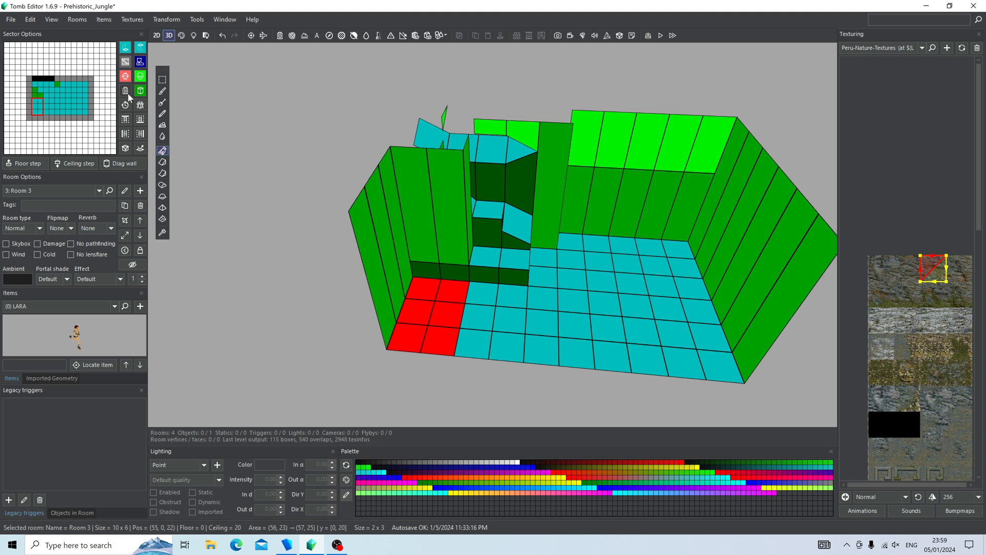
click(142, 93)
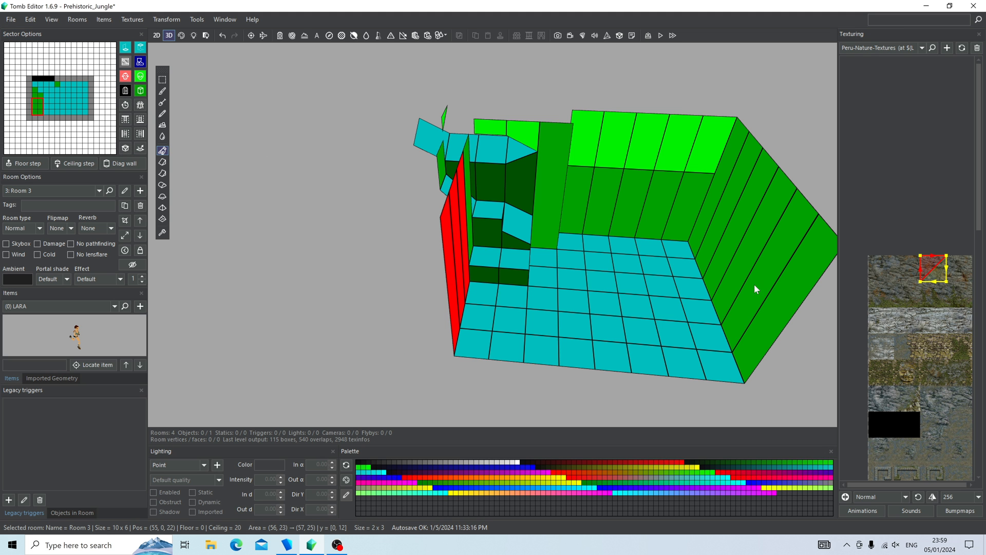
Step: Reshape the area around the lowest step and turn the block of open floor beside the steps into walls
right_drag(755, 285, 562, 352)
scroll(566, 270, up, 3)
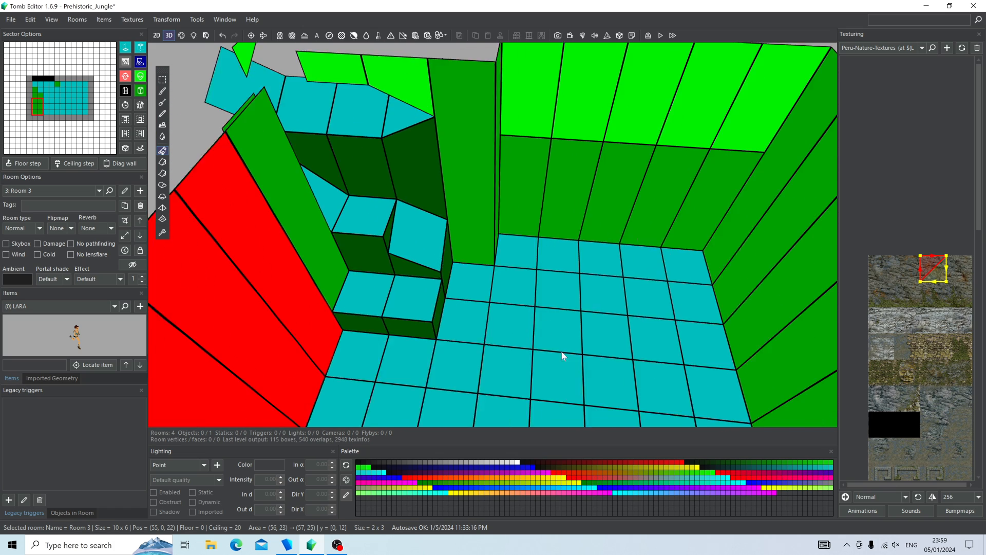
scroll(577, 272, down, 3)
right_drag(577, 273, 541, 132)
click(599, 263)
click(564, 132)
drag(541, 132, 437, 174)
scroll(447, 195, up, 3)
right_drag(436, 175, 693, 329)
click(550, 347)
drag(694, 329, 544, 268)
click(140, 91)
Step: Raise the floor of the two sectors (59, 24) to (60, 24) beyond the steps to height 5
click(416, 291)
right_drag(423, 208, 486, 286)
click(486, 286)
drag(486, 285, 487, 241)
right_drag(486, 242, 515, 255)
drag(515, 255, 426, 242)
Step: Lower the ceiling along the row beyond the steps up to sector (62, 24), and slope the row's floor toward that end
right_drag(427, 242, 411, 69)
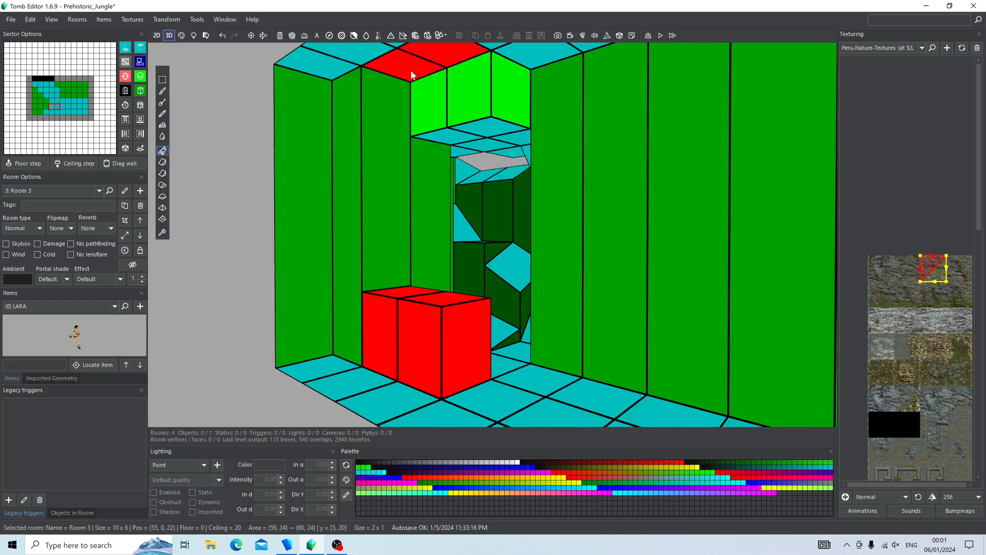
drag(411, 70, 411, 105)
right_drag(411, 105, 488, 209)
click(456, 319)
click(488, 209)
drag(488, 216, 488, 267)
right_drag(488, 268, 517, 85)
drag(514, 110, 518, 221)
right_drag(518, 221, 527, 324)
drag(527, 324, 524, 273)
right_drag(524, 273, 541, 360)
click(525, 269)
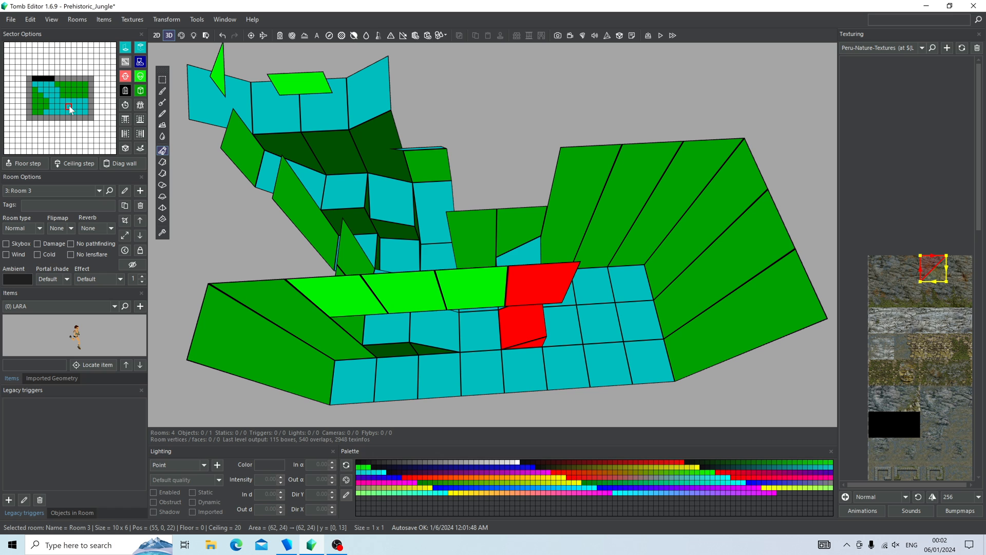
Step: Crop the room to the 7 x 5 sector area (56, 24) to (62, 28)
drag(69, 106, 35, 89)
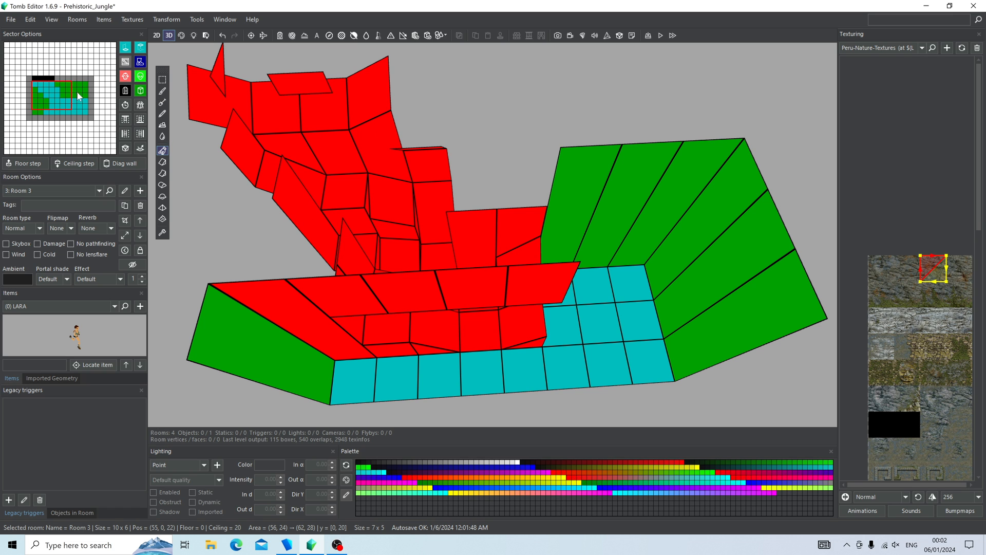
click(125, 222)
click(553, 349)
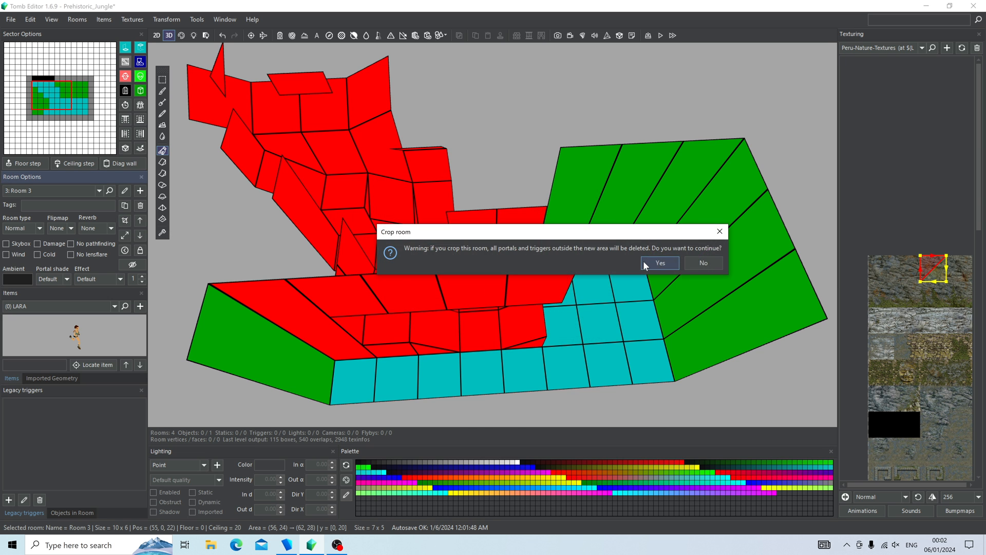
click(644, 261)
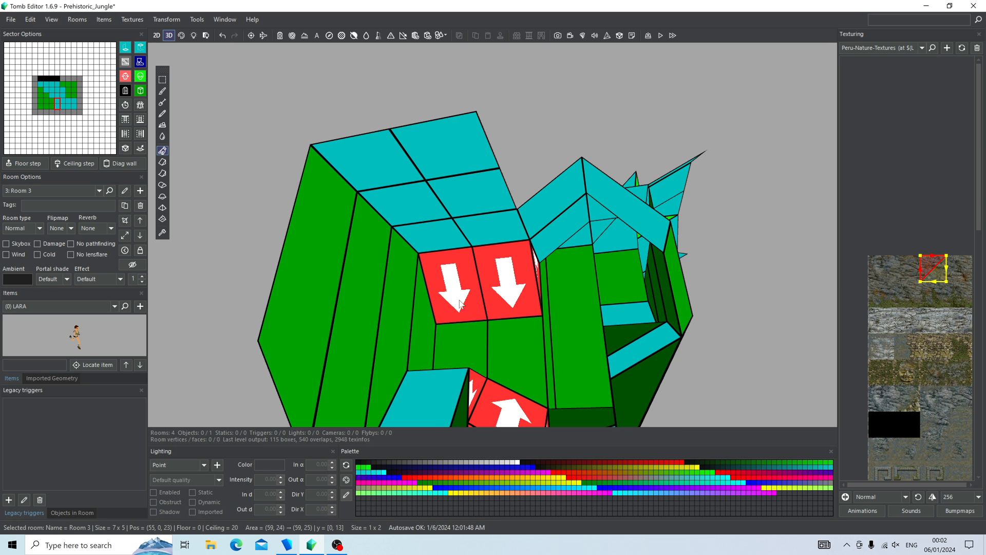
Step: Split the four-sector end wall (59, 23) to (62, 23) into three stacked bands
right_drag(684, 255, 709, 254)
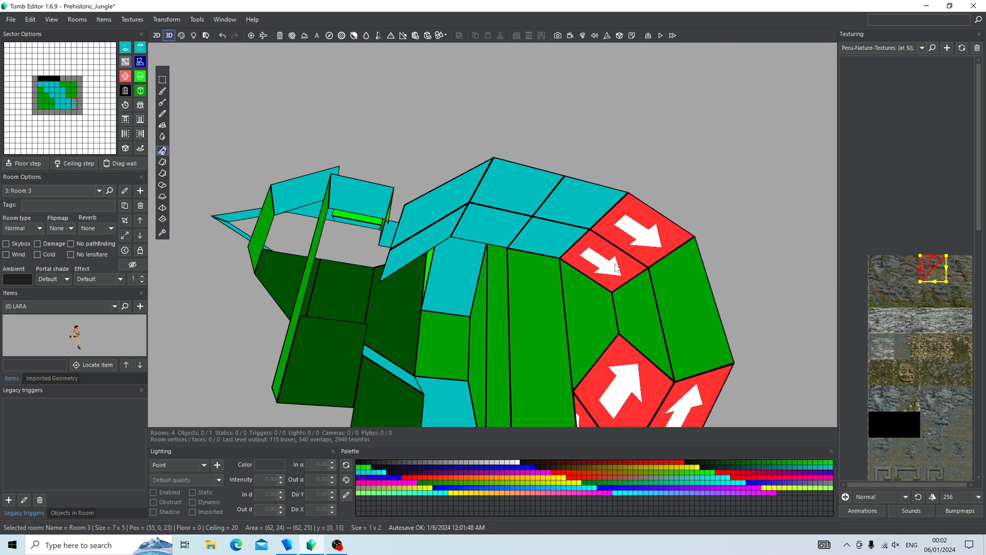
drag(401, 308, 499, 306)
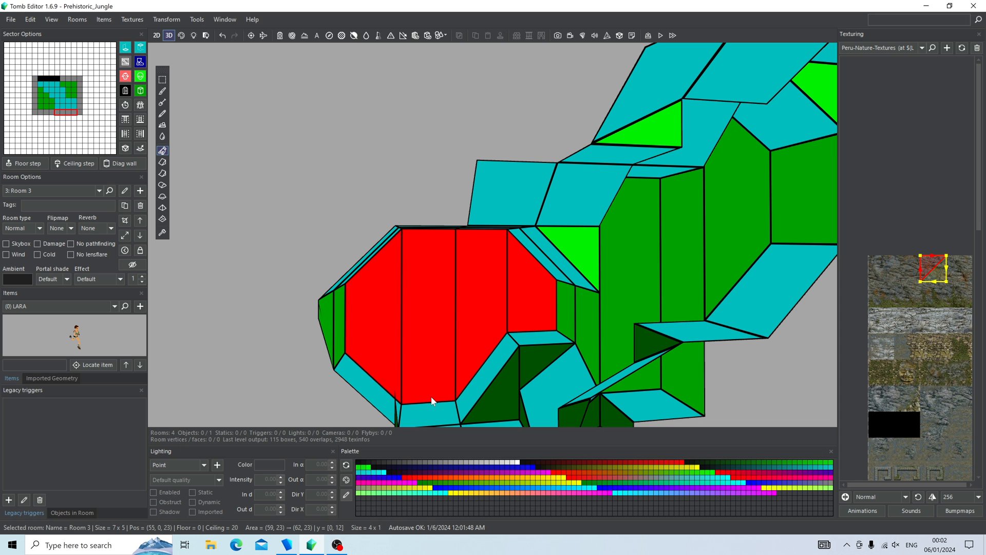
ctrl+drag(431, 397, 445, 342)
right_drag(445, 342, 451, 280)
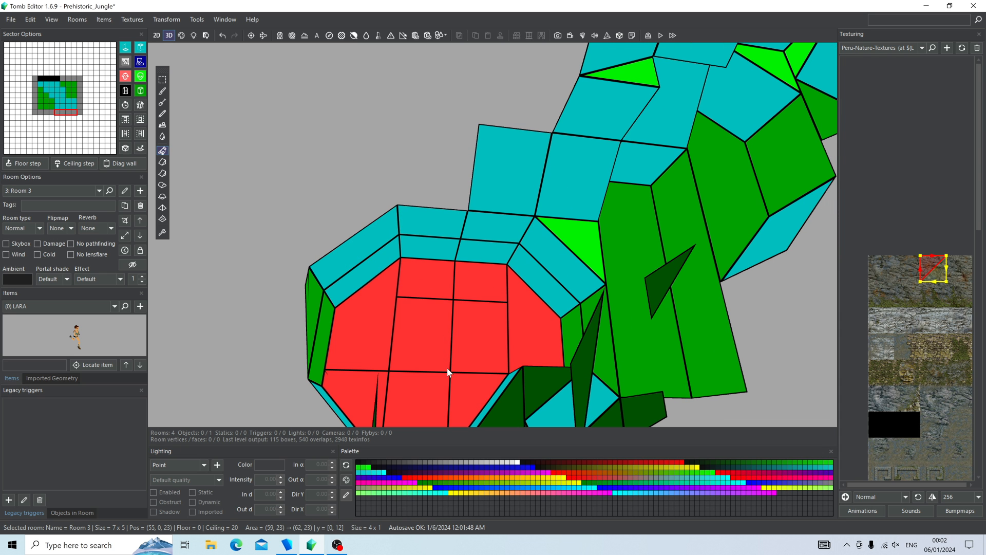
right_drag(466, 304, 594, 360)
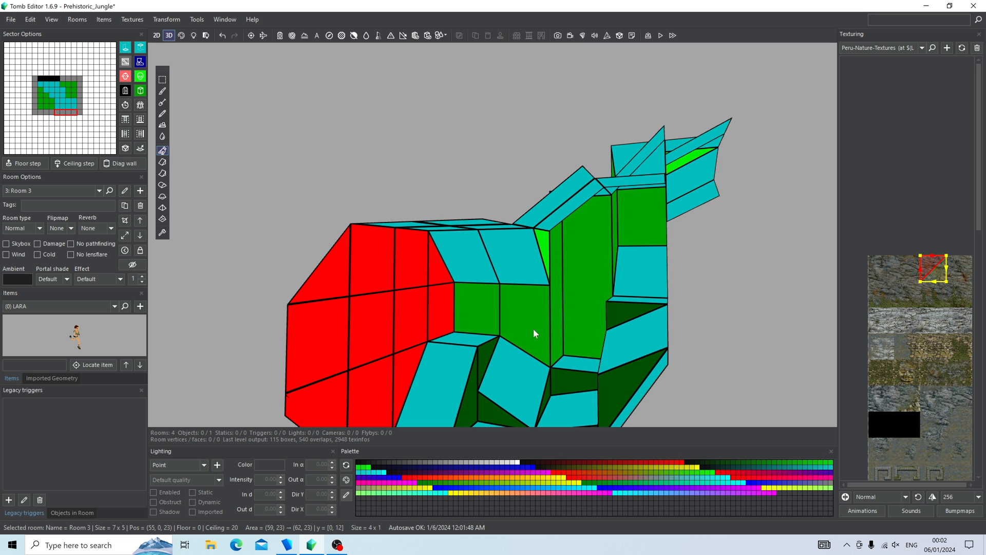
Step: Split the passage walls around sectors (58, 25) and (61, 27) into stacked bands and save the project
click(593, 295)
right_drag(594, 295, 619, 251)
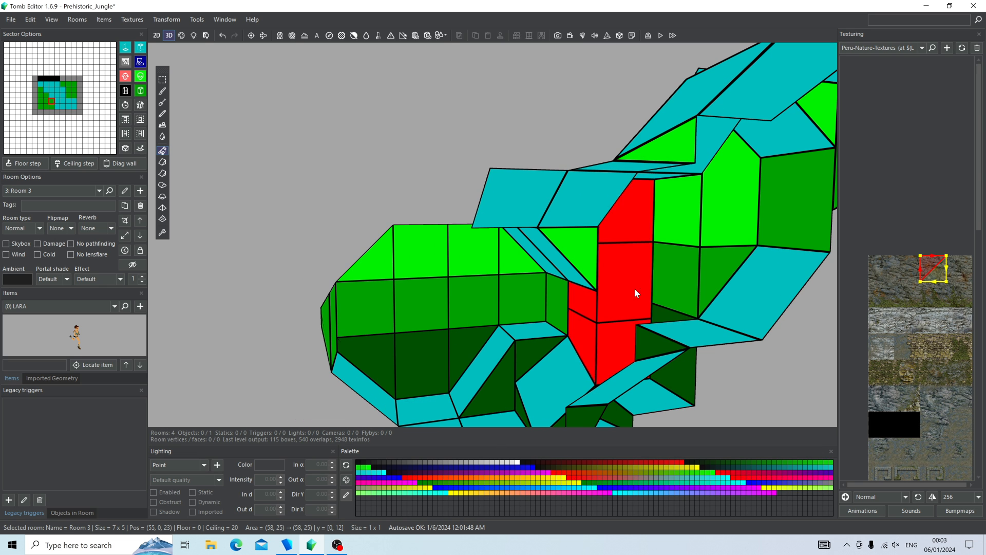
right_drag(636, 293, 480, 324)
click(424, 198)
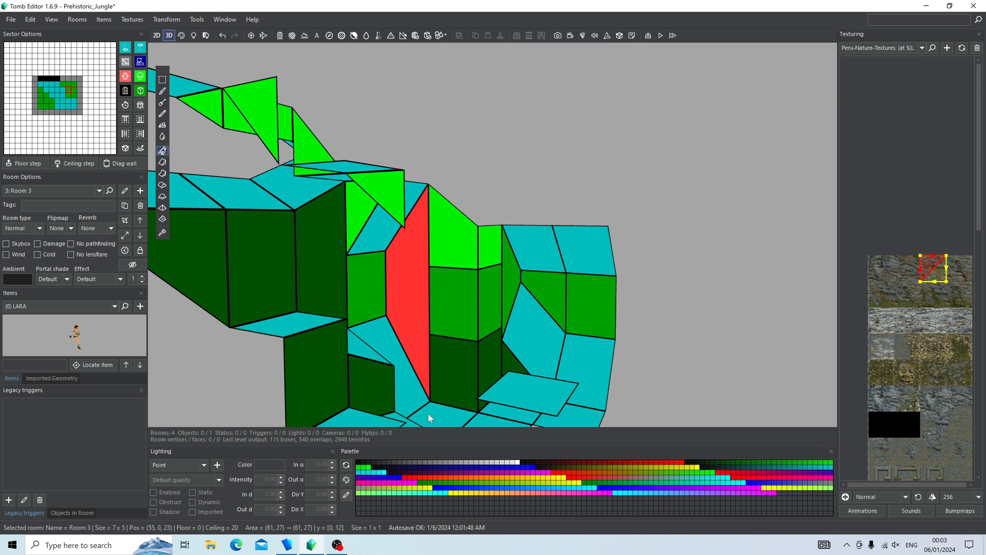
right_drag(428, 316, 506, 311)
click(615, 288)
key(Escape)
right_drag(610, 237, 663, 280)
key(ctrl+s)
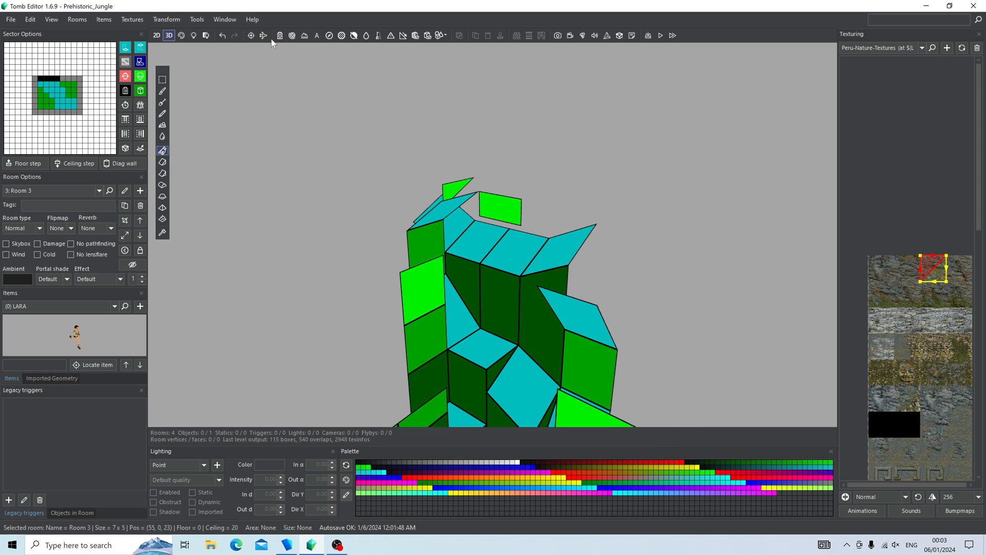
Step: Show all connected rooms together with the new cave passage and switch to face texturing
click(280, 36)
mouse_move(437, 191)
right_down()
mouse_move(472, 224)
mouse_move(613, 236)
mouse_move(628, 209)
mouse_move(476, 241)
mouse_move(545, 240)
mouse_move(636, 220)
mouse_move(628, 276)
mouse_move(495, 267)
mouse_move(322, 125)
right_up()
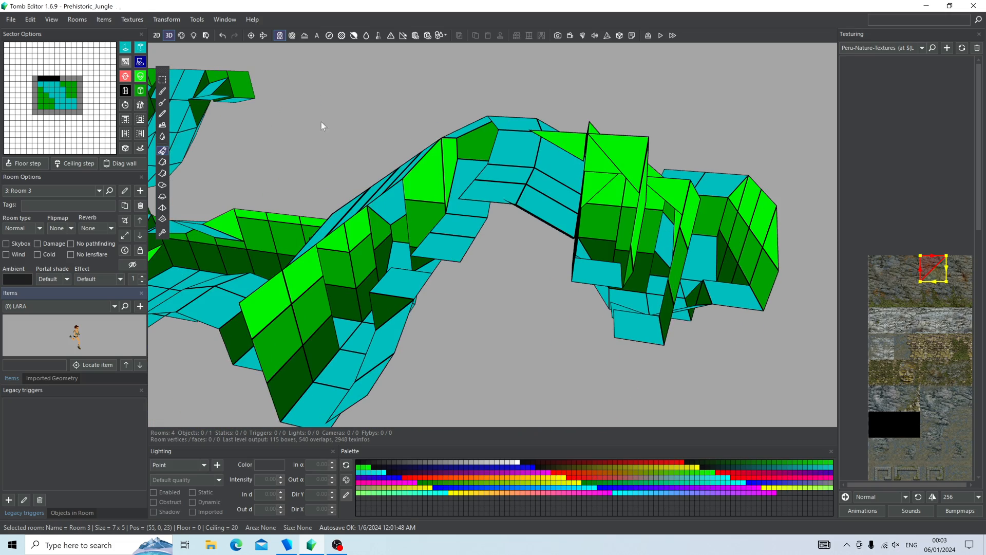
click(181, 37)
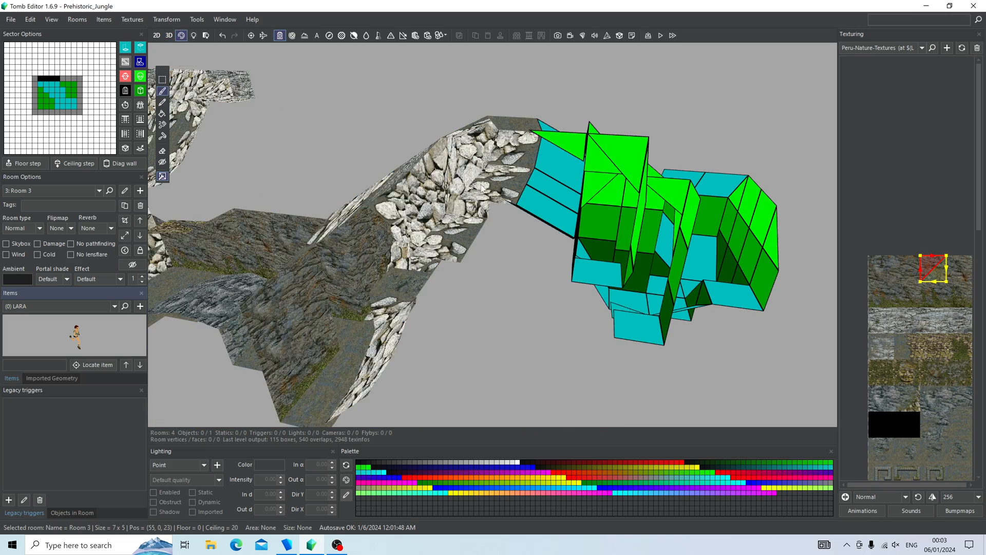
Step: Apply adjoining tiles of the white boulder texture to the wall faces below the opening from the cave above
right_drag(359, 154, 629, 263)
click(628, 259)
scroll(676, 211, down, 3)
right_drag(676, 211, 591, 170)
click(908, 242)
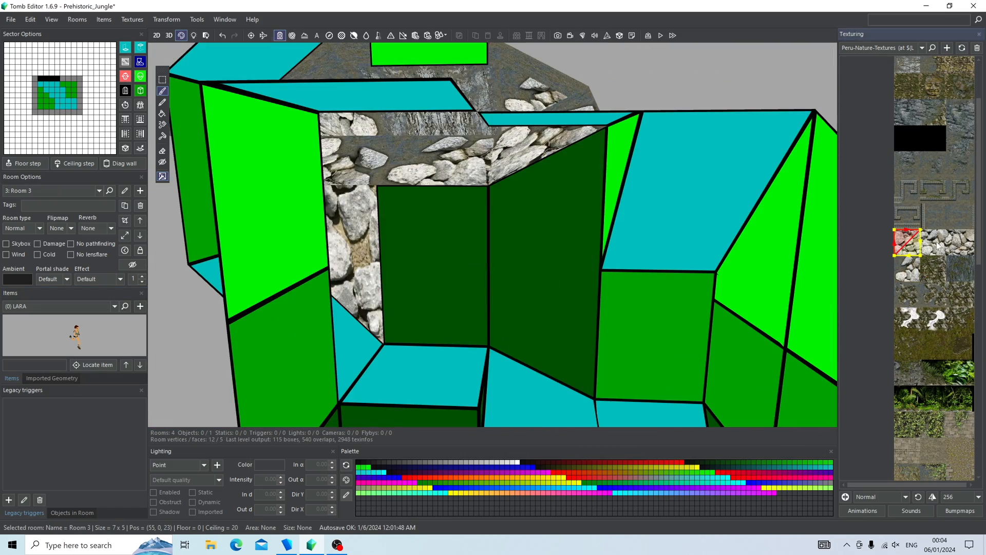
click(934, 242)
click(437, 260)
click(961, 242)
click(548, 257)
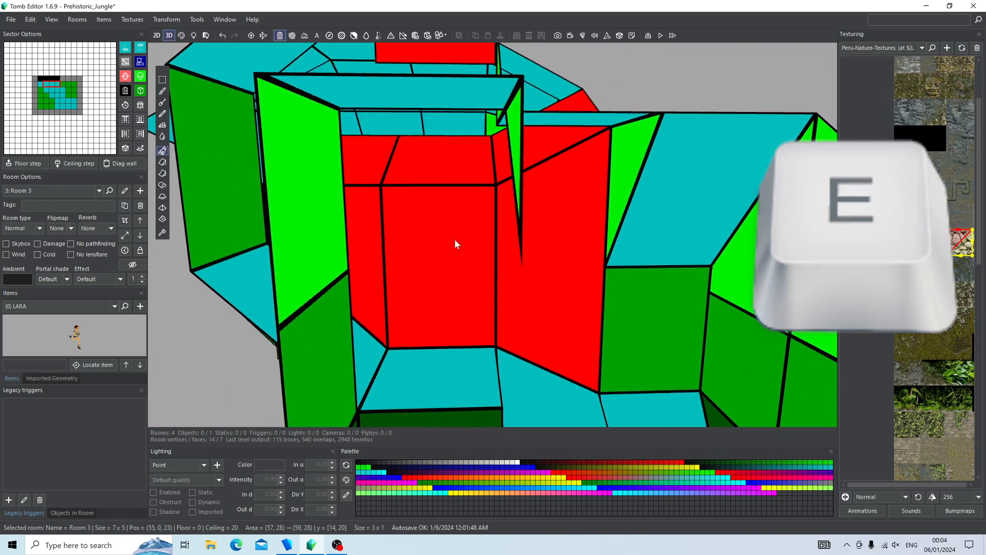
Step: Split the wall below the opening at sector (58, 28) into two bands and return to face texturing
right_drag(455, 244, 538, 249)
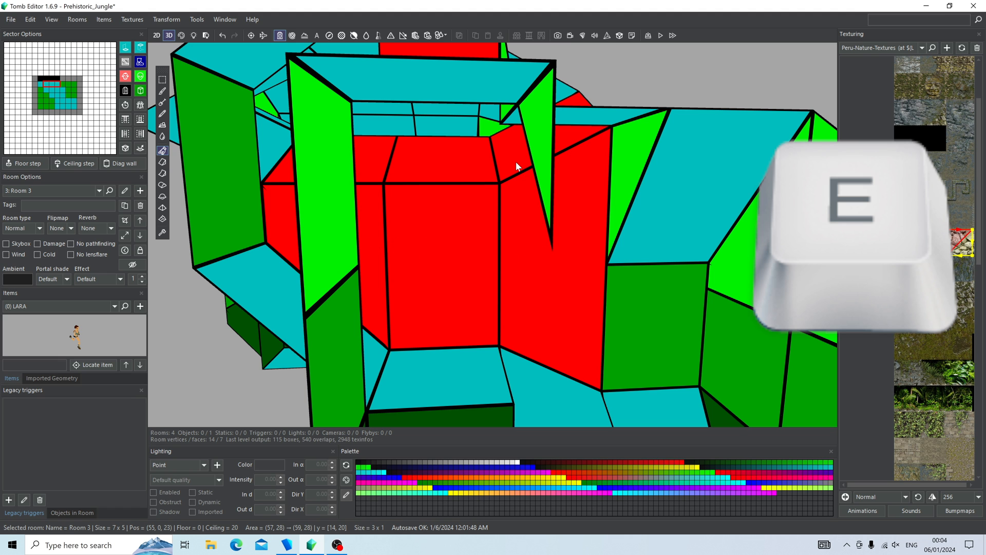
right_drag(537, 261, 494, 246)
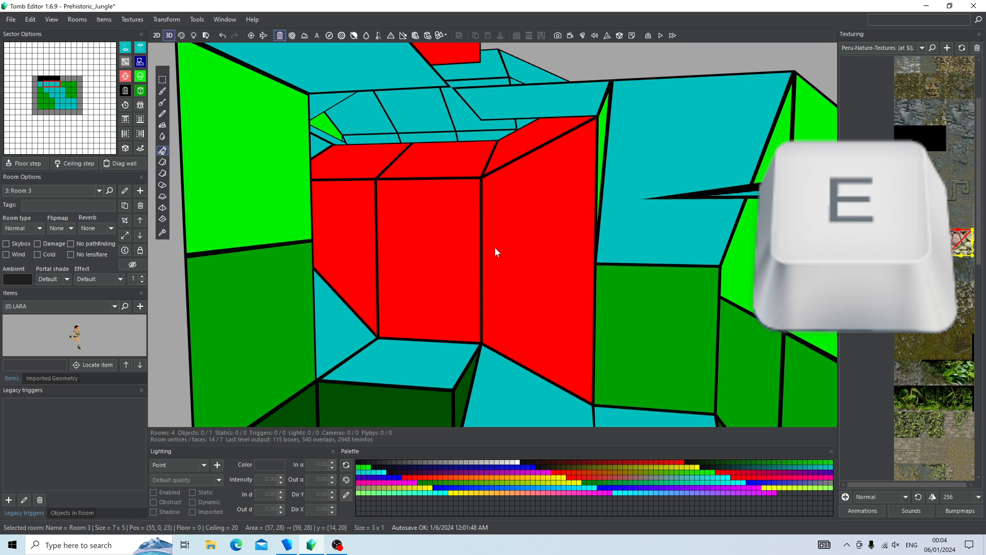
key(e)
key(e)
key(e)
key(e)
key(e)
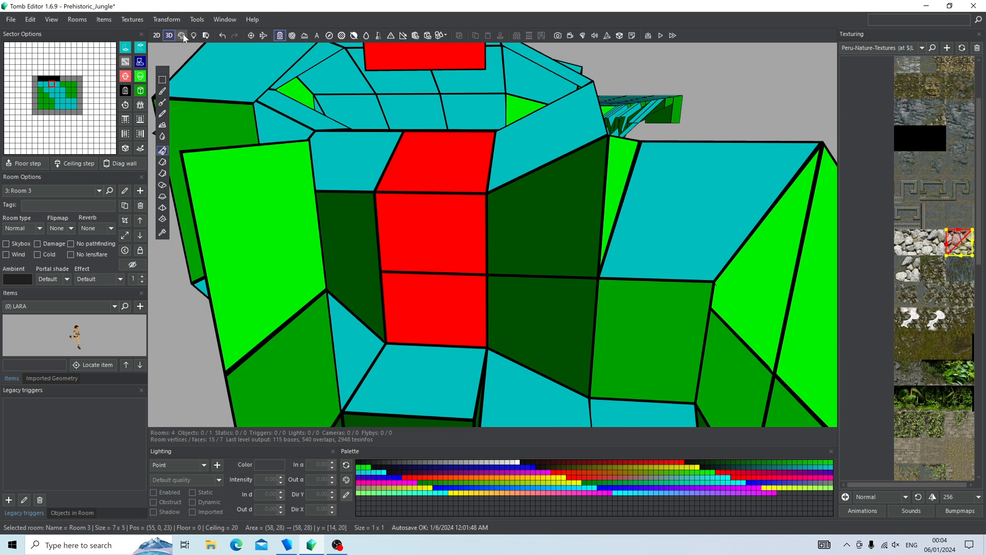
click(181, 35)
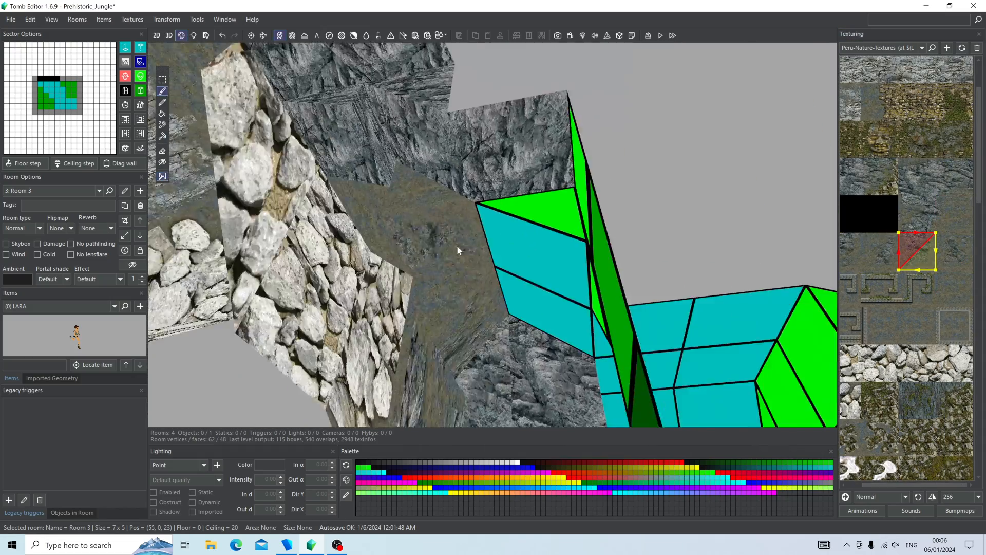
Step: Sample grey rock textures from finished faces and apply them to the untextured faces along the passage
right_drag(458, 246, 529, 298)
alt+click(530, 298)
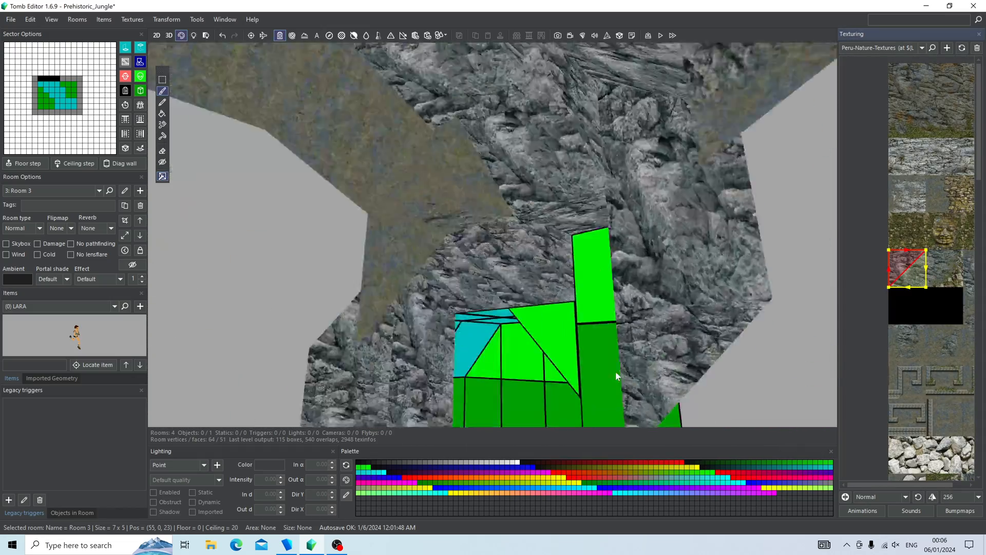
right_drag(615, 371, 568, 284)
drag(869, 484, 915, 484)
drag(977, 107, 977, 137)
right_drag(591, 287, 475, 355)
alt+click(551, 310)
alt+click(550, 310)
right_drag(550, 310, 572, 327)
click(519, 357)
scroll(644, 284, up, 3)
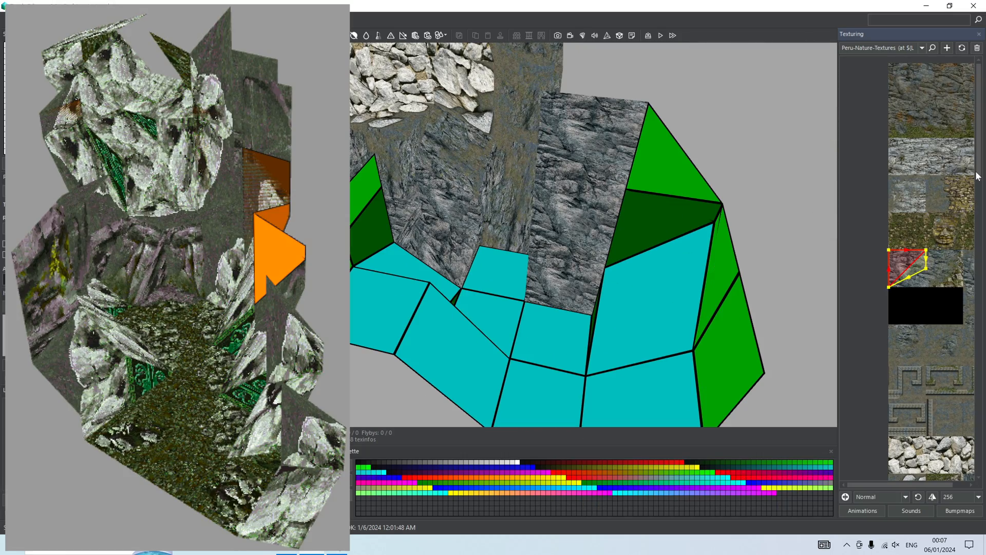
Step: Texture the passage's flat floor faces with the plain brown-green moss tile
drag(978, 175, 975, 256)
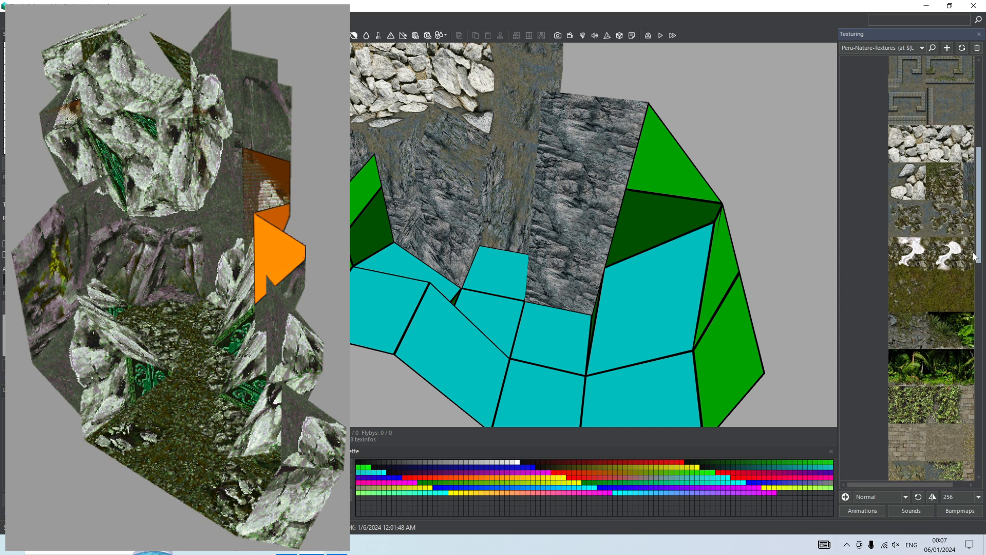
mouse_move(905, 485)
mouse_down()
mouse_move(937, 486)
mouse_move(918, 492)
mouse_up()
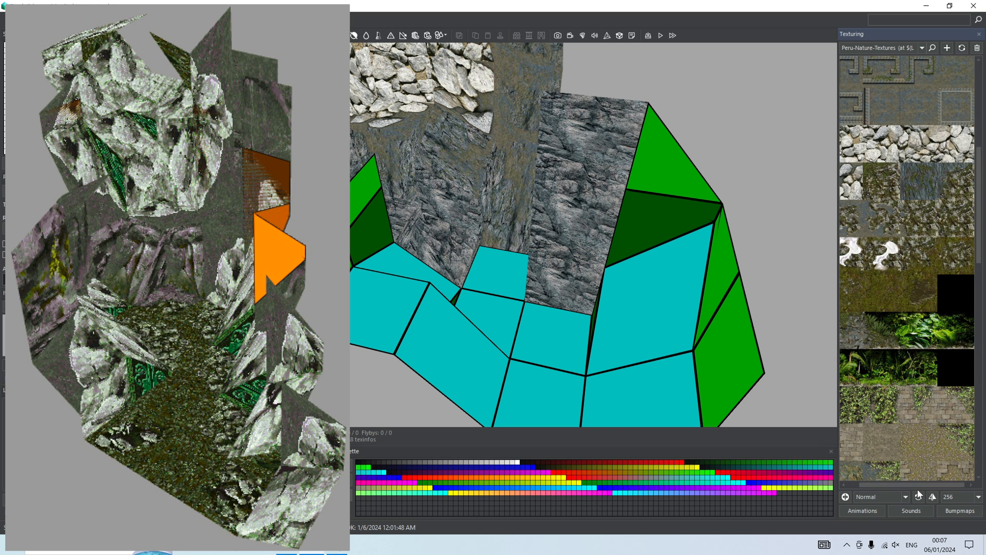
click(894, 286)
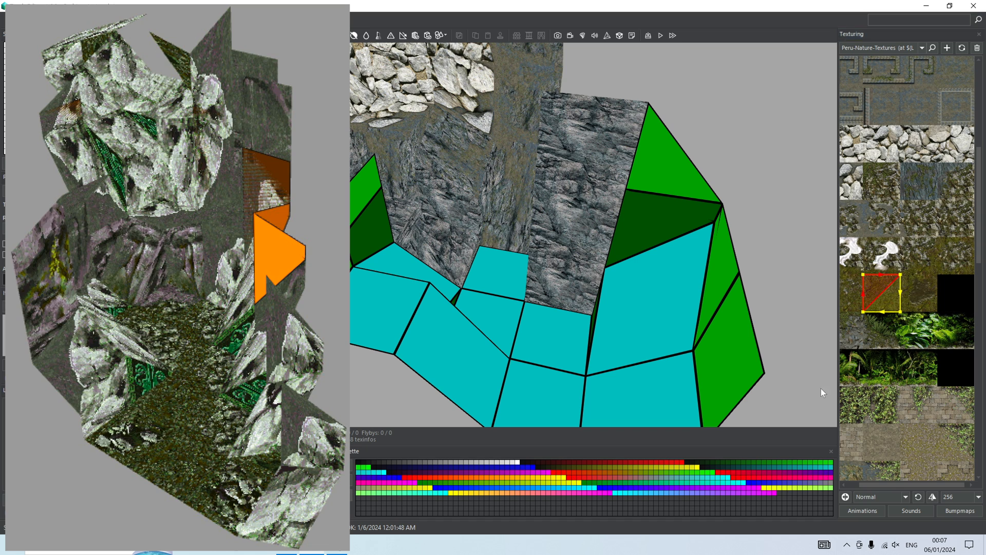
drag(865, 486, 854, 486)
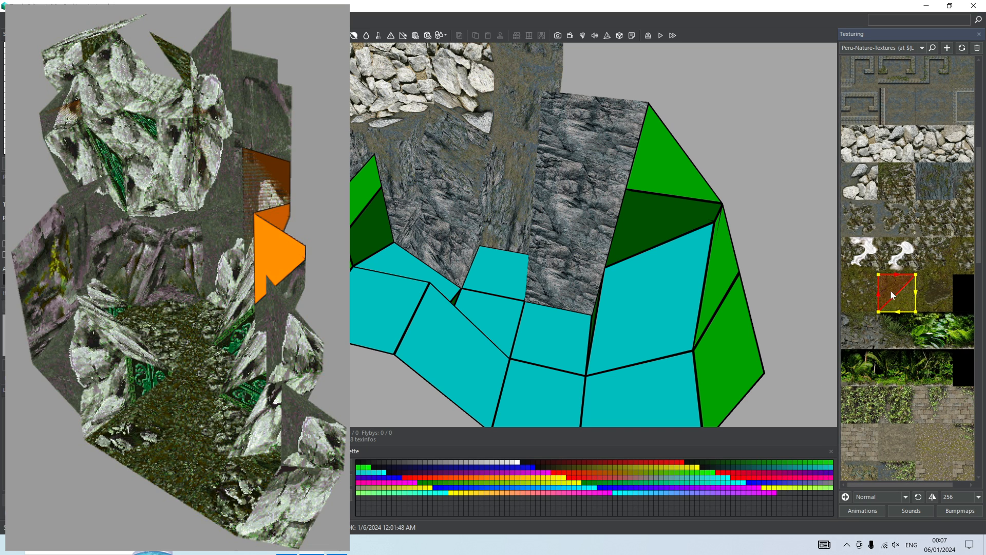
click(597, 393)
click(551, 386)
click(535, 340)
click(492, 315)
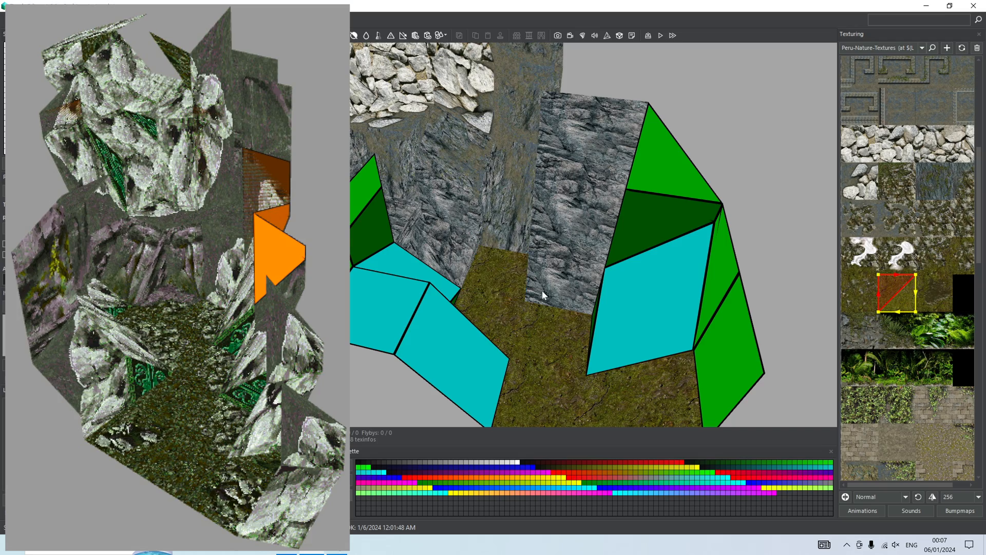
Step: Pick the mossy rubble tile and apply it to a floor face at the foot of the rock walls
right_drag(542, 291, 464, 268)
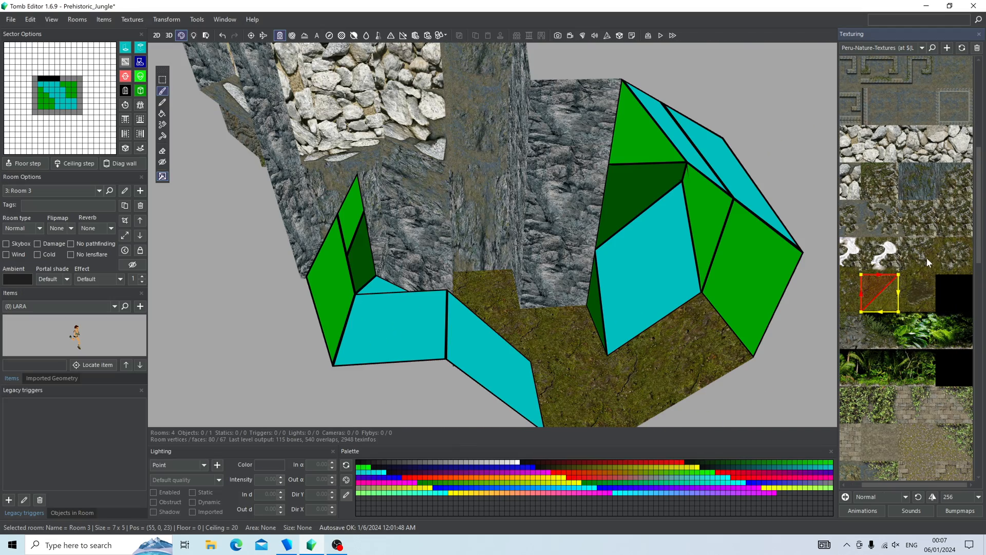
click(927, 257)
right_drag(645, 251, 560, 267)
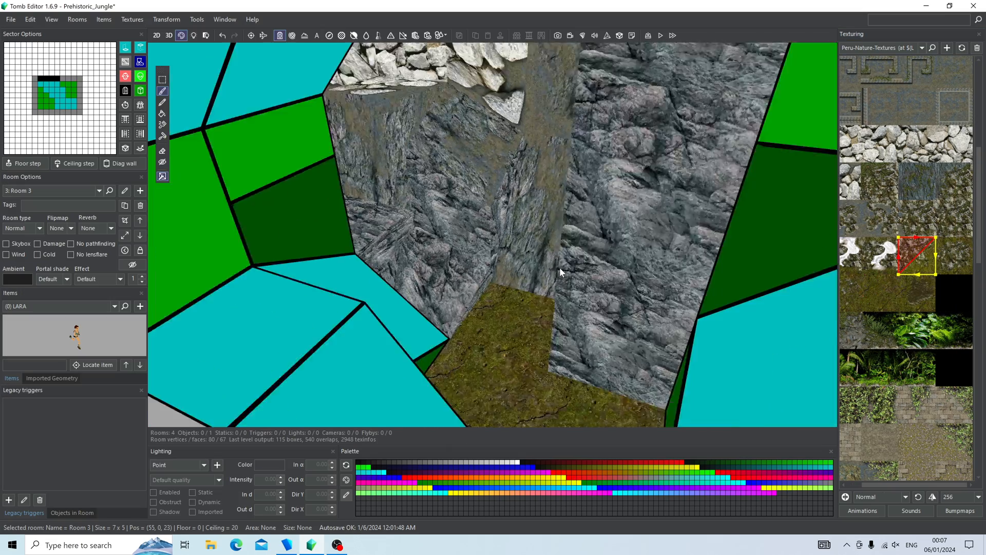
scroll(560, 268, down, 3)
click(506, 377)
right_drag(506, 378, 565, 355)
Step: Texture the untextured ceiling faces beside the finished strip with the grey rock tile
drag(916, 485, 893, 486)
scroll(902, 168, up, 3)
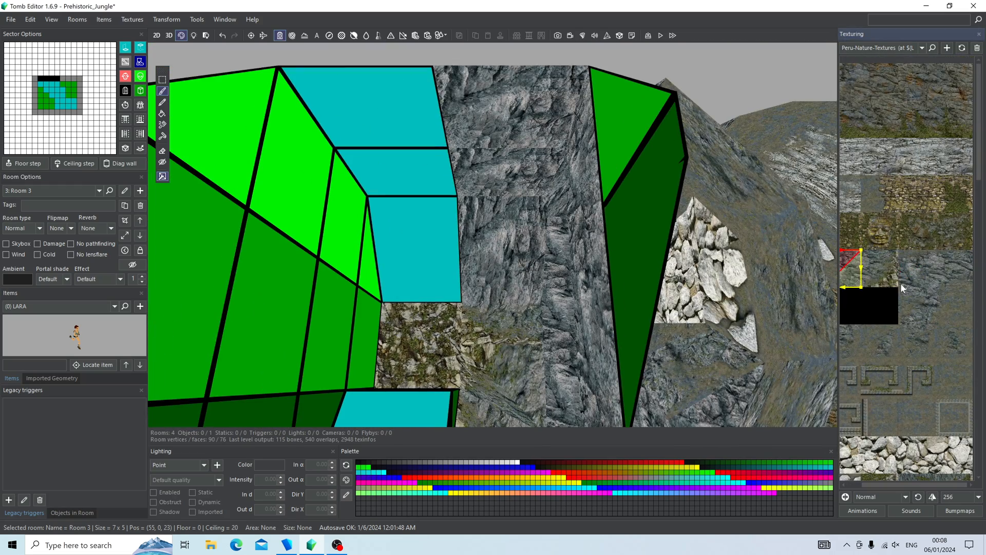
click(411, 247)
click(399, 131)
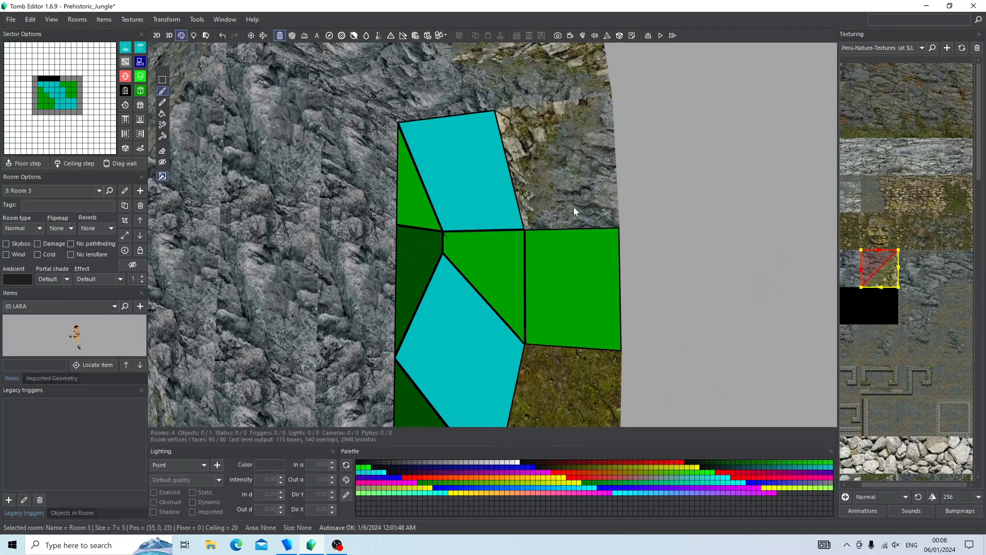
Step: Apply the grey rock tile with a mossy edge to the stacked wall faces above the moss floor, adjusting its orientation
click(573, 201)
click(567, 265)
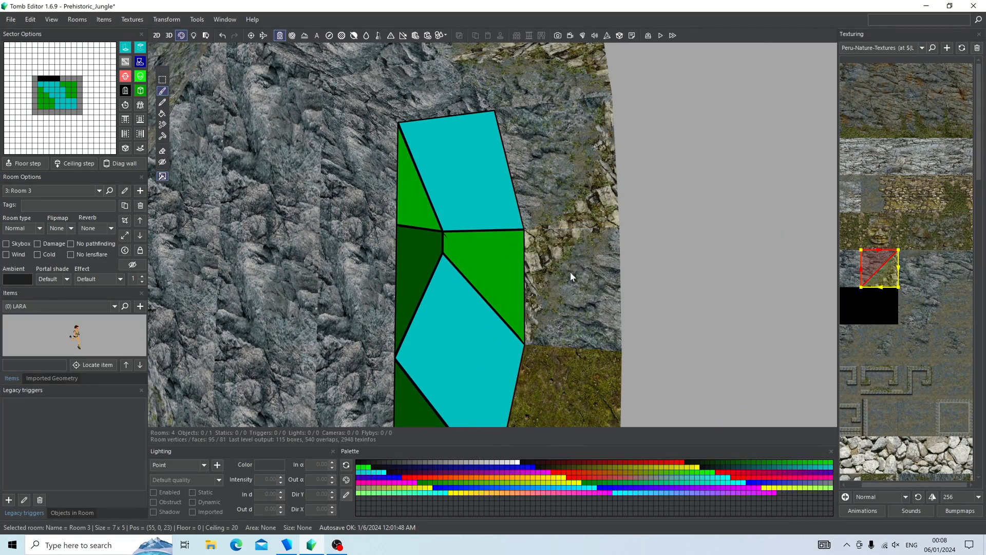
shift+click(570, 272)
Step: Texture the small ledge above the mossy rock slope with the bluish slate tile and undo the last texture change
right_drag(570, 273, 510, 159)
right_drag(588, 194, 479, 279)
click(529, 255)
alt+click(529, 256)
click(544, 252)
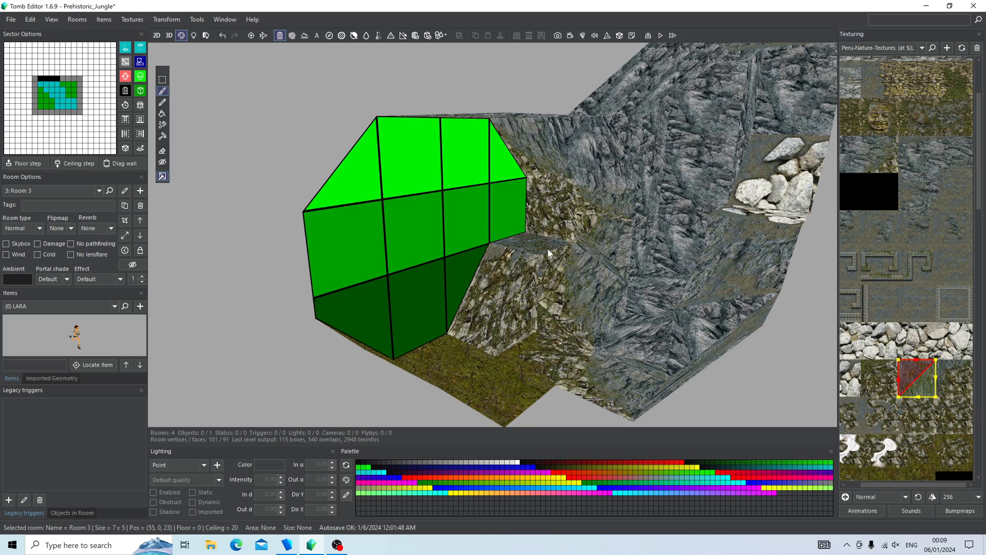
key(ctrl+z)
right_drag(539, 257, 523, 221)
scroll(509, 207, down, 2)
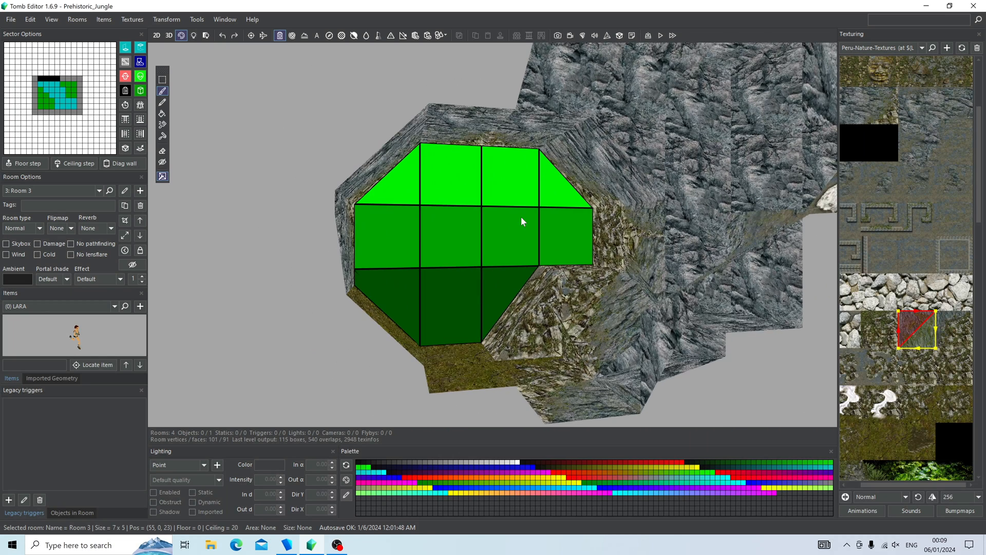
Step: Pick the green jungle foliage tile and apply it to the lowest row of faces on the untextured end wall
drag(983, 218, 971, 508)
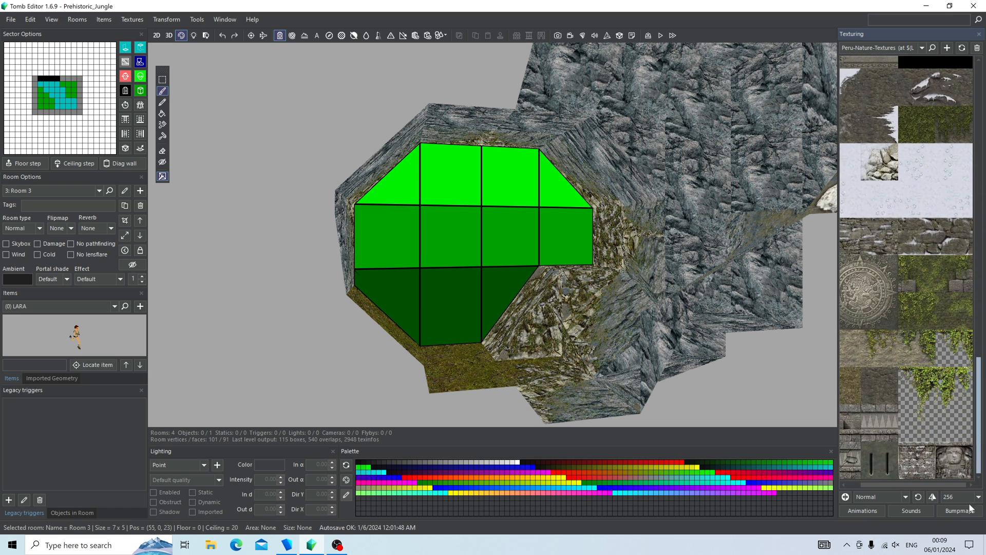
scroll(959, 211, up, 10)
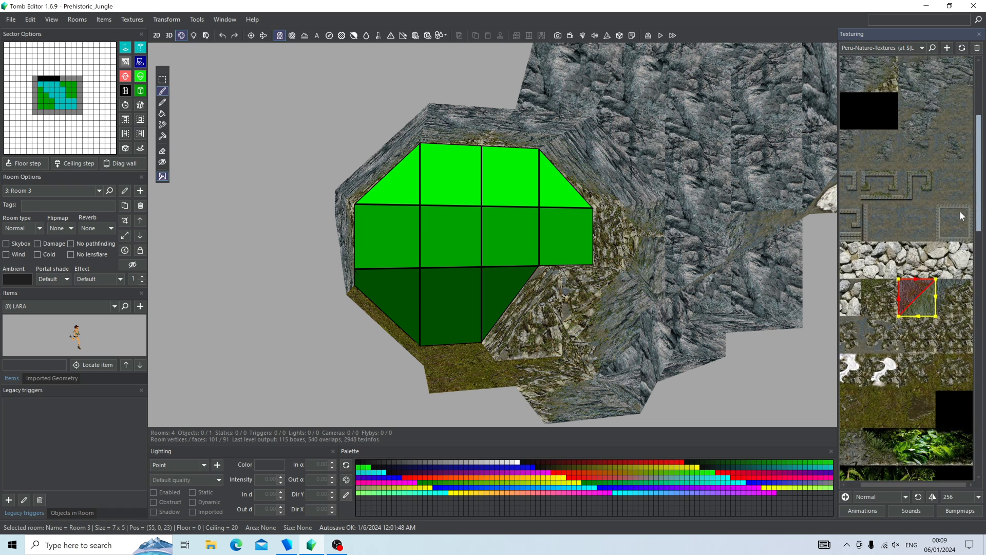
click(910, 451)
click(451, 303)
click(390, 301)
click(501, 290)
Step: Cover the middle and upper rows of the end wall, including the triangular corner faces, with the jungle foliage tile
click(527, 250)
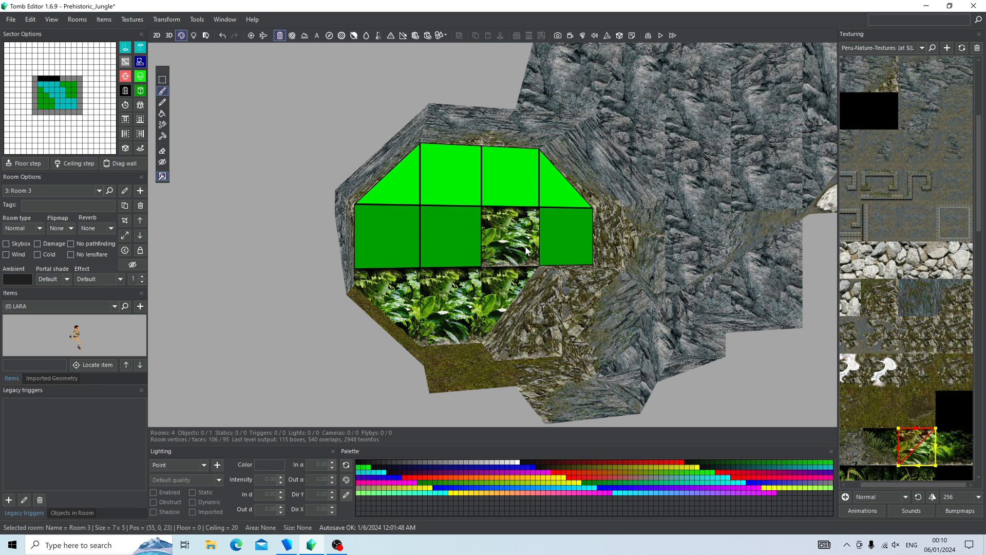
click(567, 236)
click(443, 244)
click(418, 243)
click(409, 191)
click(470, 194)
click(511, 195)
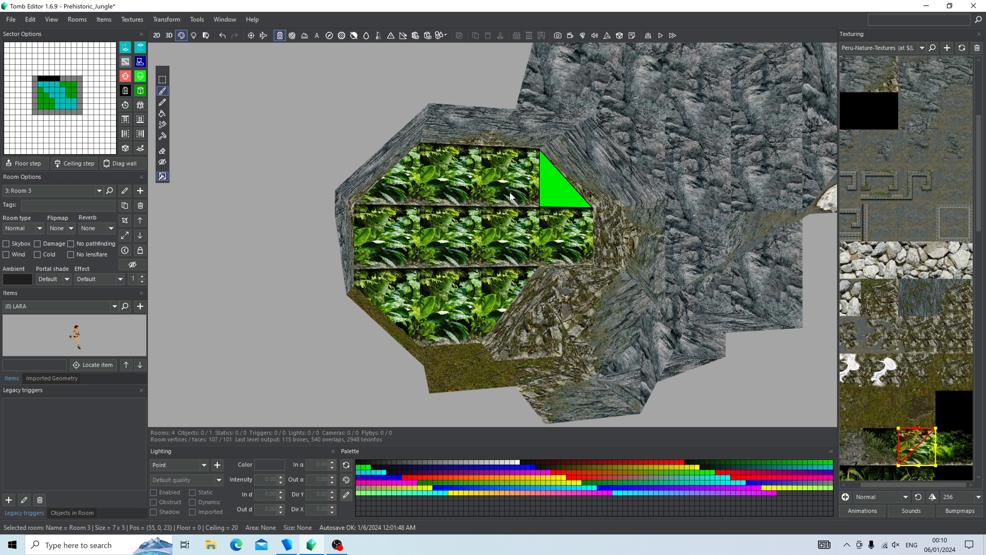
click(544, 198)
Step: Examine the textured passage and its connection to the neighbouring caves from several angles and distances
right_drag(546, 200, 641, 173)
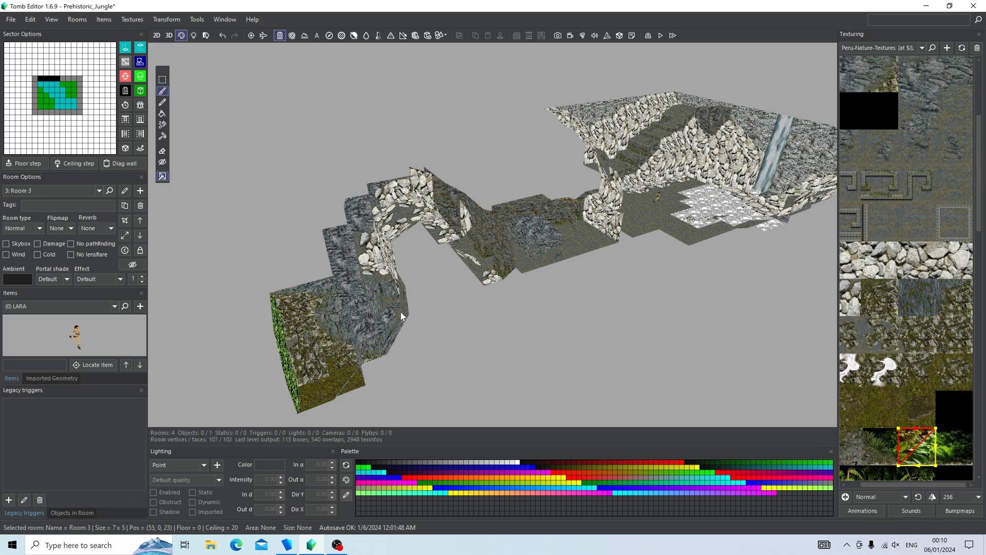
right_drag(507, 306, 575, 284)
right_drag(366, 295, 424, 305)
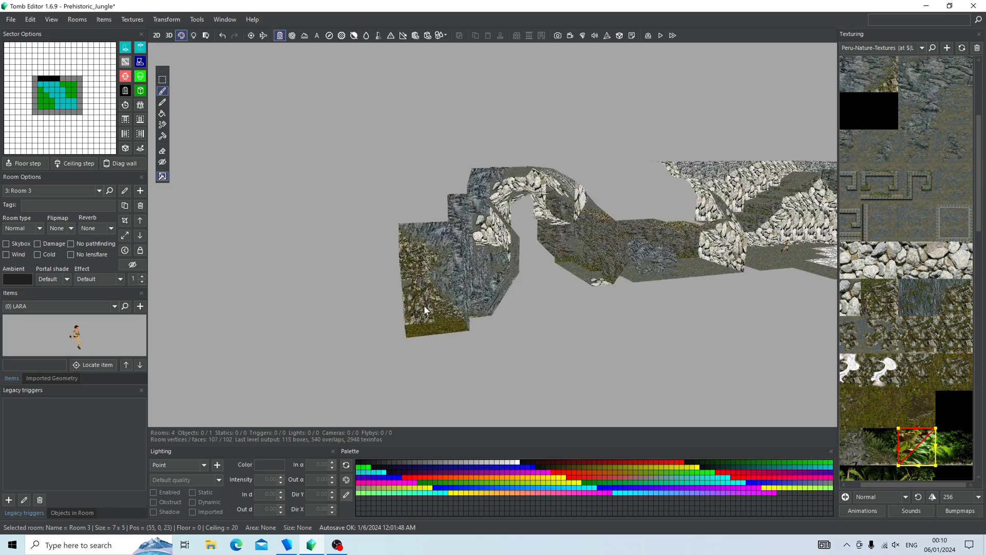
scroll(430, 300, up, 6)
right_drag(489, 262, 361, 205)
scroll(436, 247, down, 6)
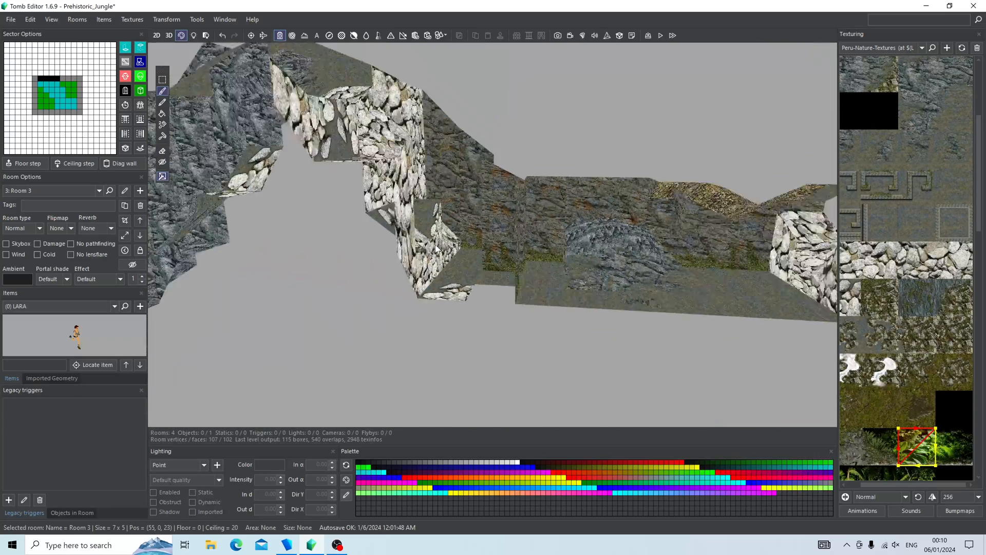
right_drag(428, 273, 430, 246)
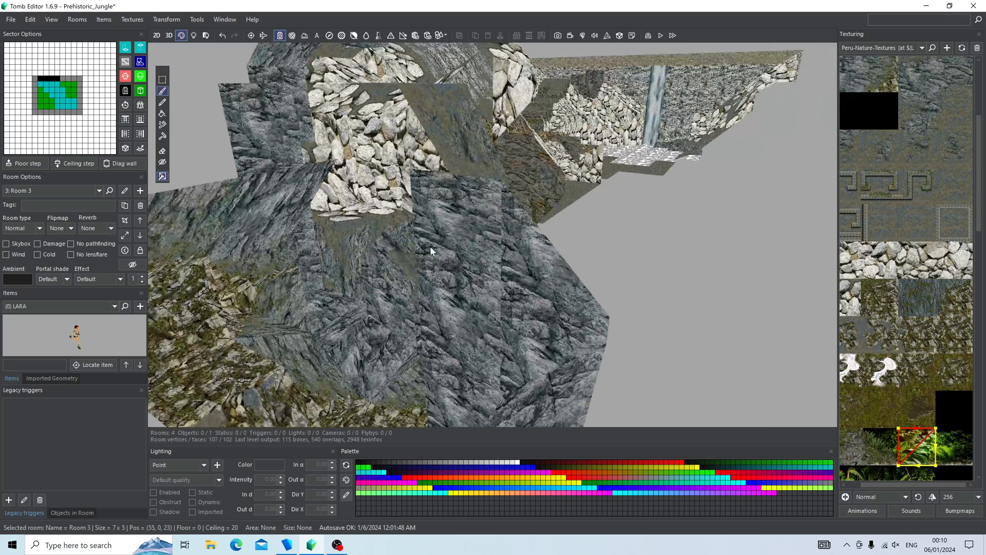
scroll(430, 246, down, 3)
right_drag(537, 243, 454, 264)
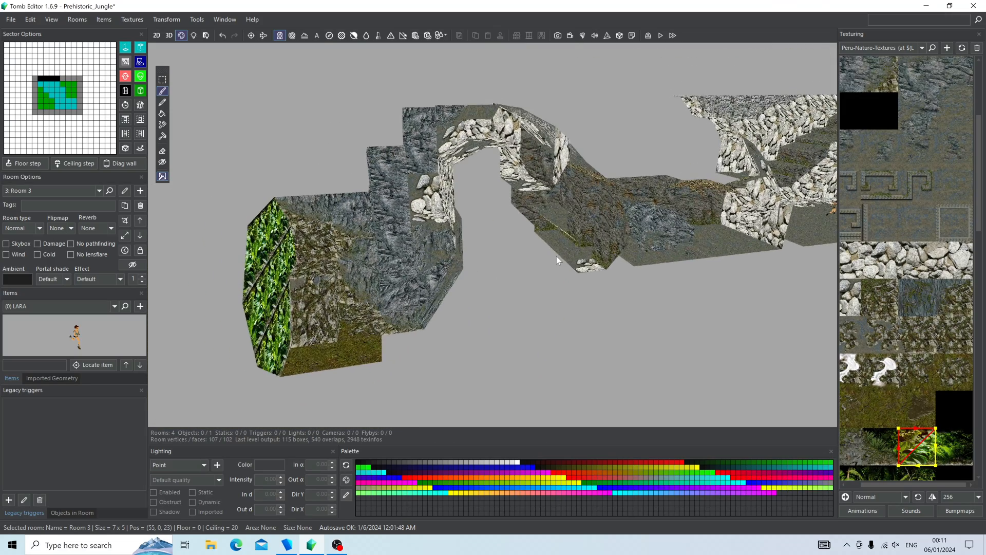
right_drag(545, 266, 576, 241)
Step: Save the level, build it and launch it for a playtest
click(5, 18)
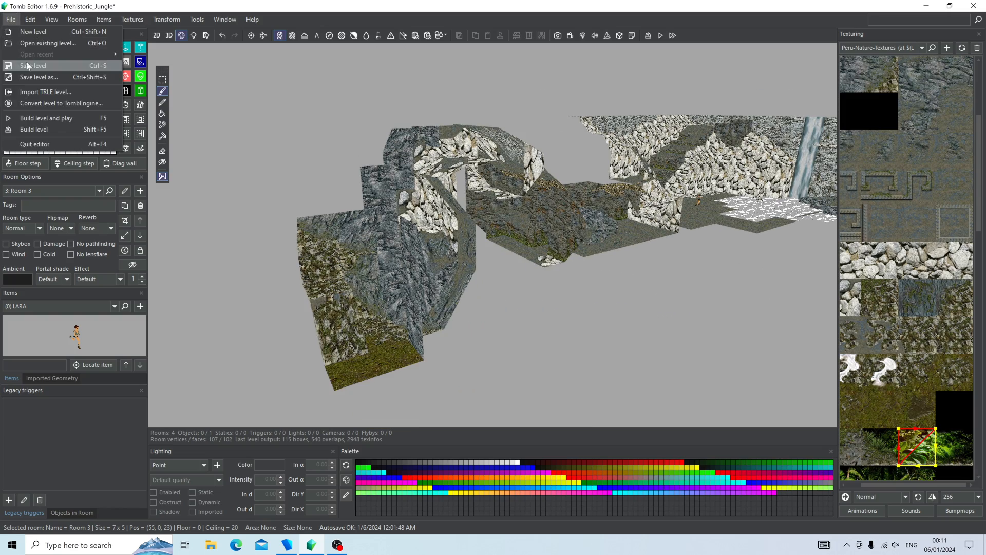
click(27, 65)
click(657, 36)
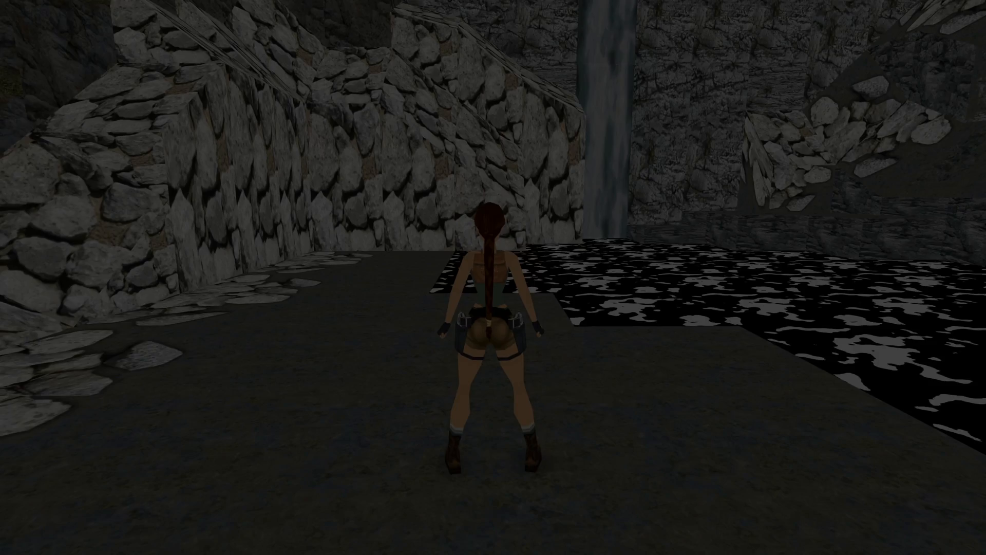
key(Right)
key(Up)
key(Up)
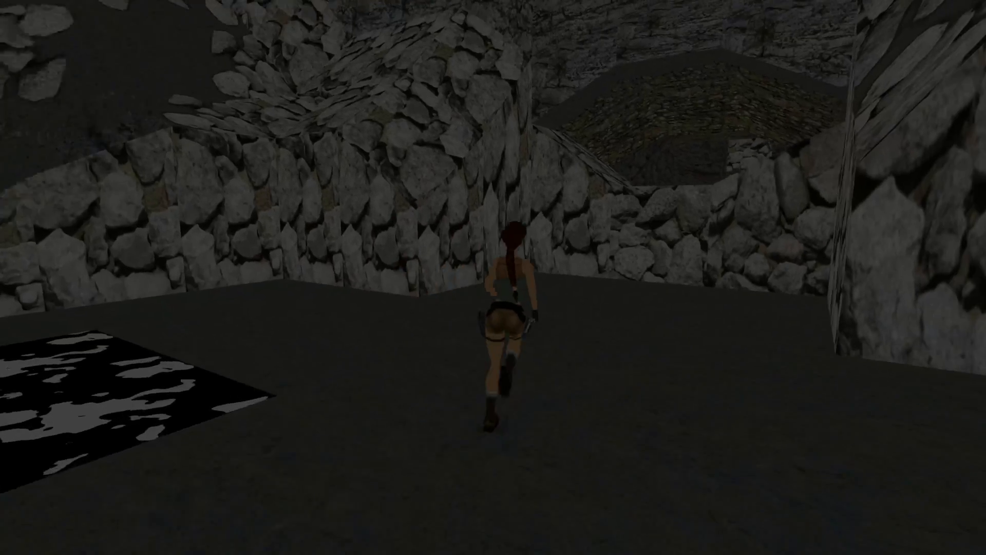
key(Up)
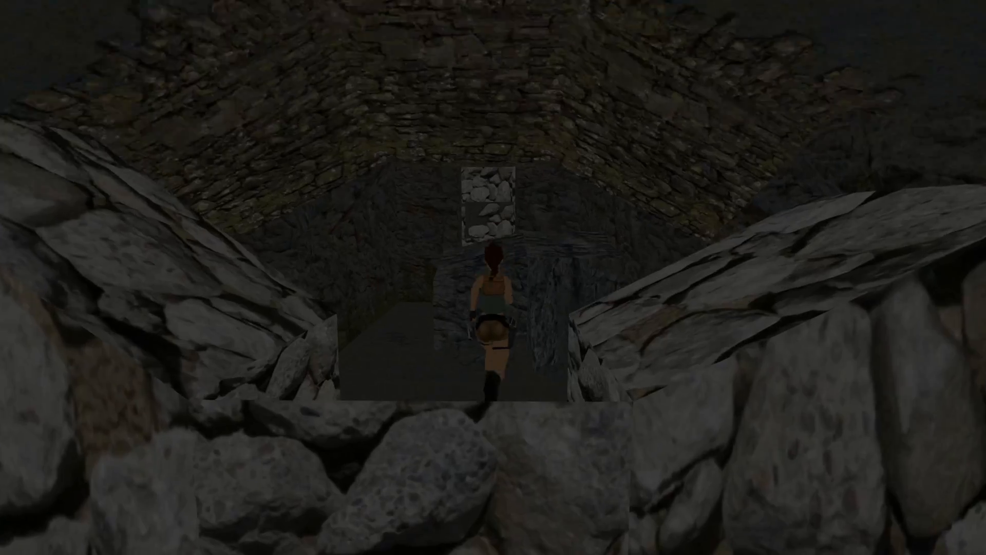
key(alt+Up)
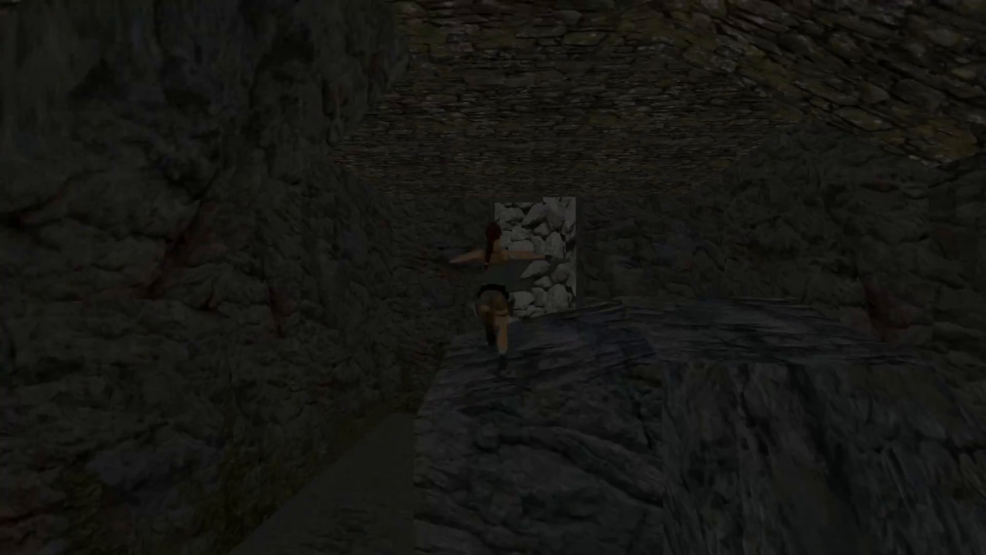
key(ctrl+Up)
key(Up)
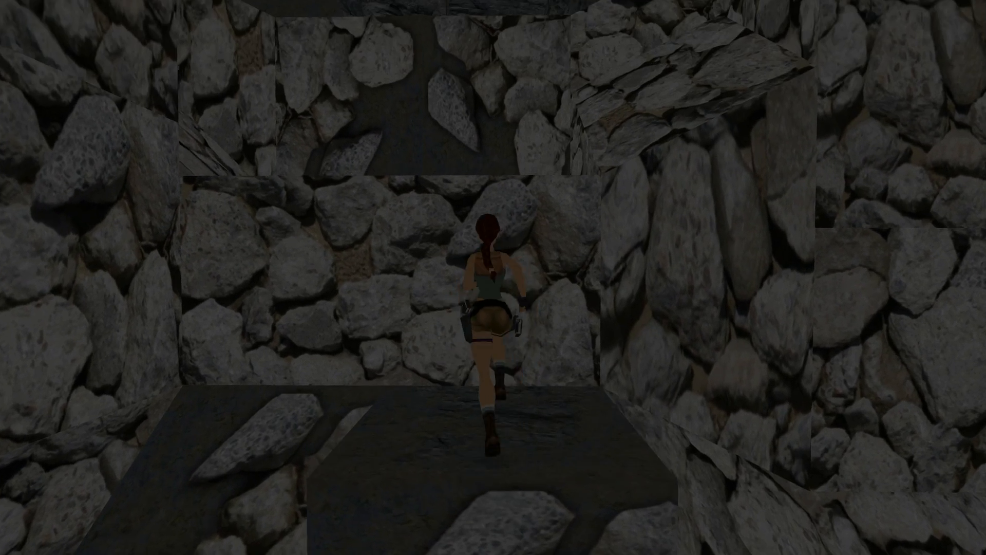
key(ctrl+Up)
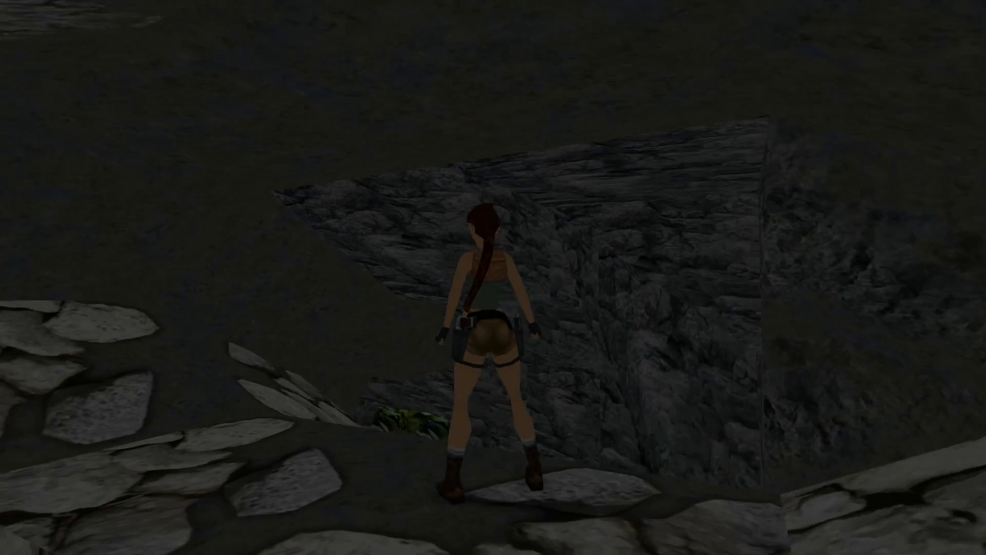
key(Down)
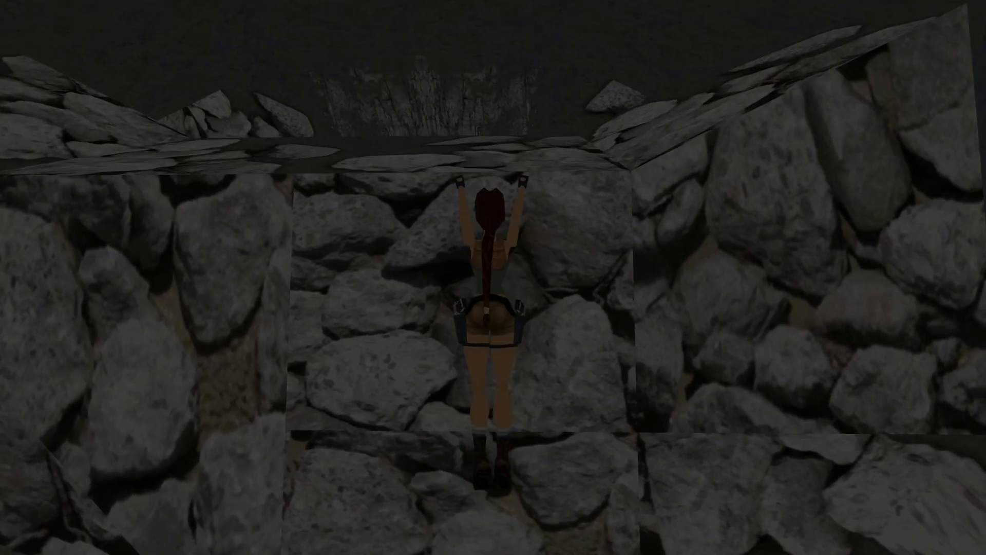
key(Up)
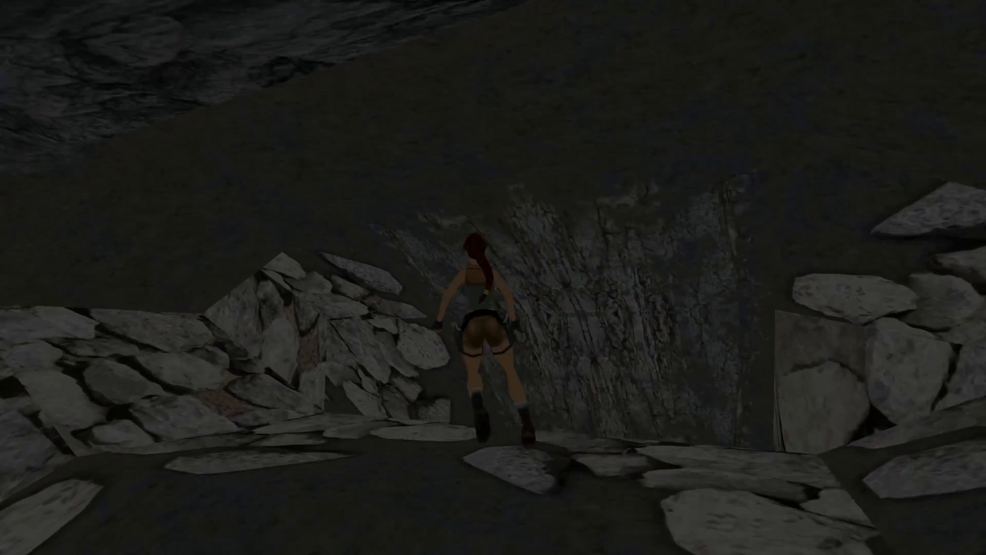
key(Left)
key(Left)
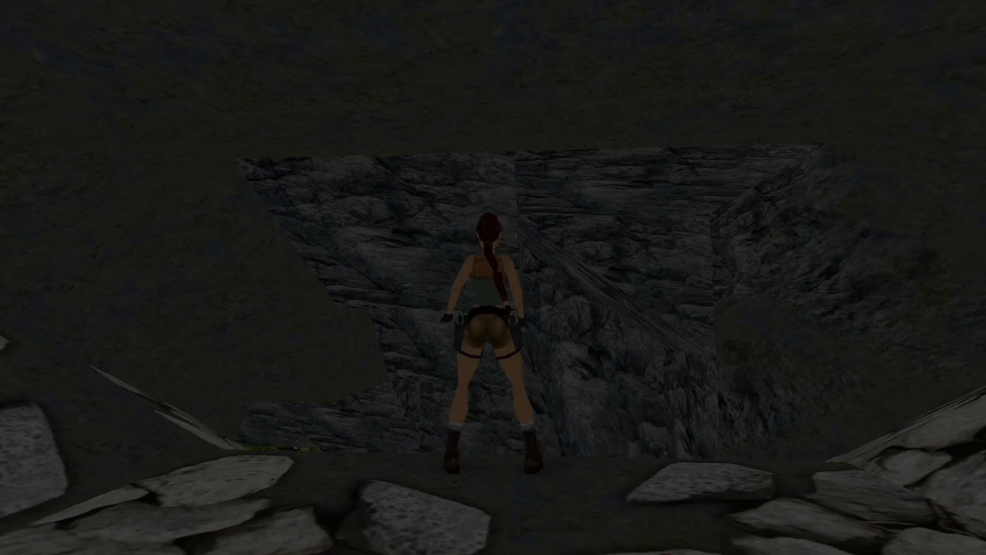
key(KP_0)
key(Left)
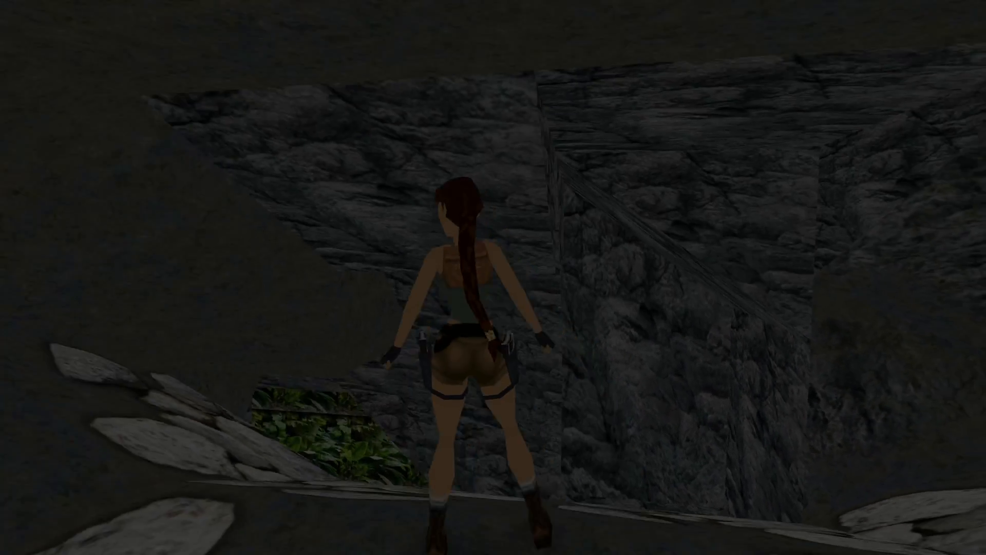
key(Up)
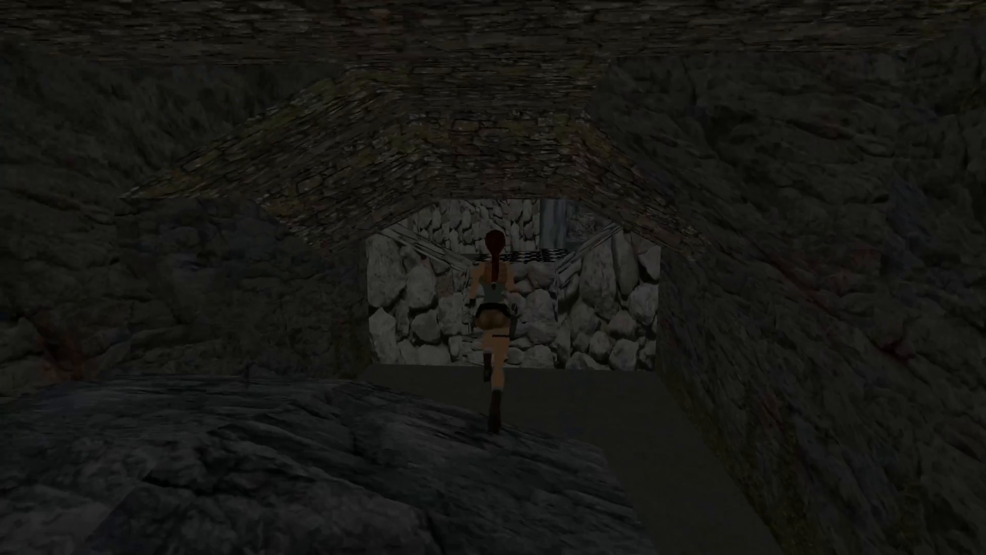
key(alt)
Step: Pause the playtest and exit the game to the title
key(p)
key(Down)
key(Down)
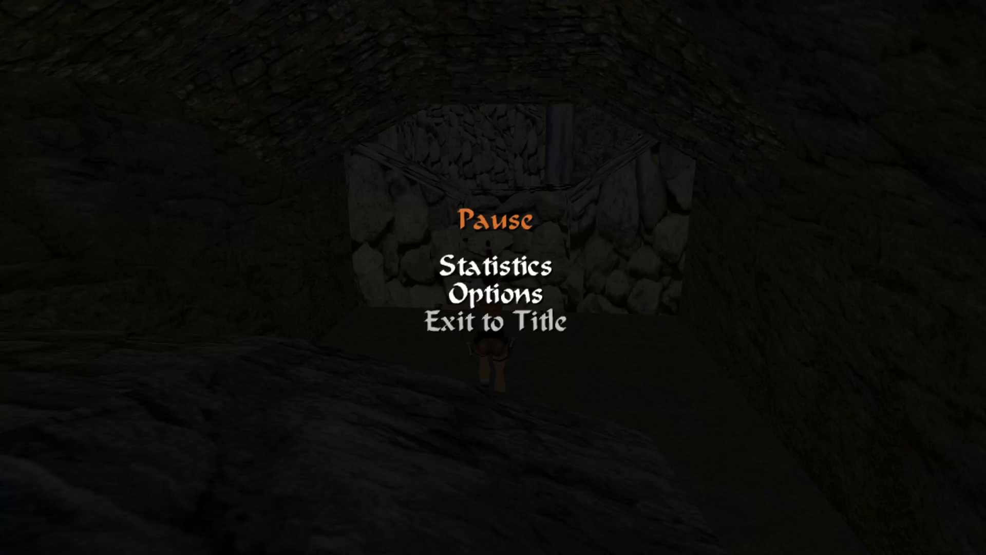
key(Return)
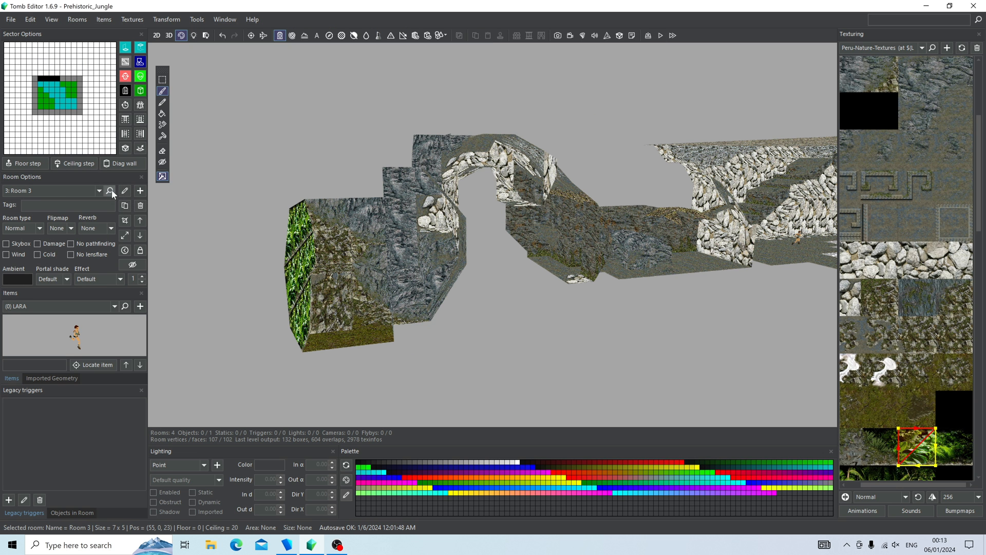
Step: Rename Room 3 as EntryToJungle
click(125, 191)
text(EntryTo)
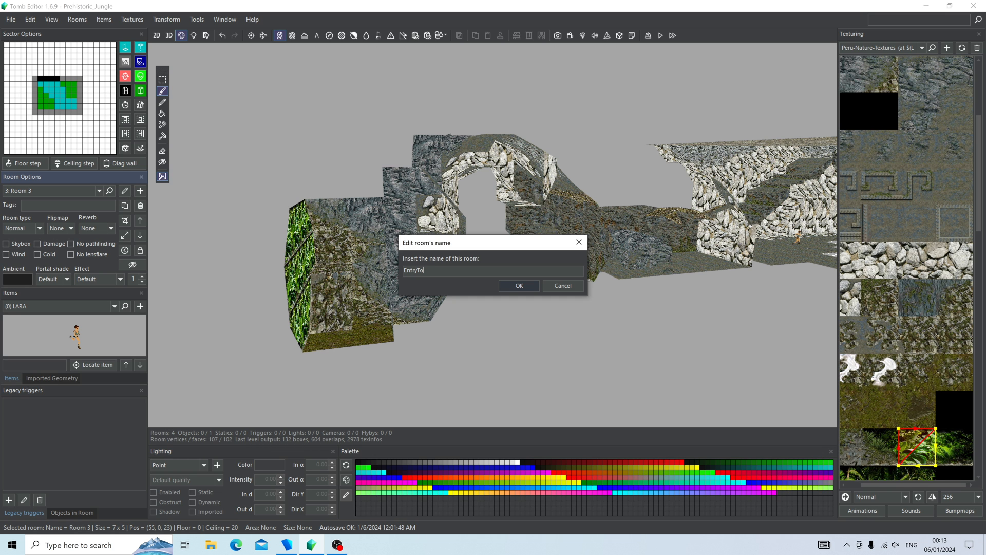
text(Jungle)
key(Return)
Step: Inspect the EntryToJungle room from several sides and switch to RockClimbing Cave to inspect it as well
click(99, 190)
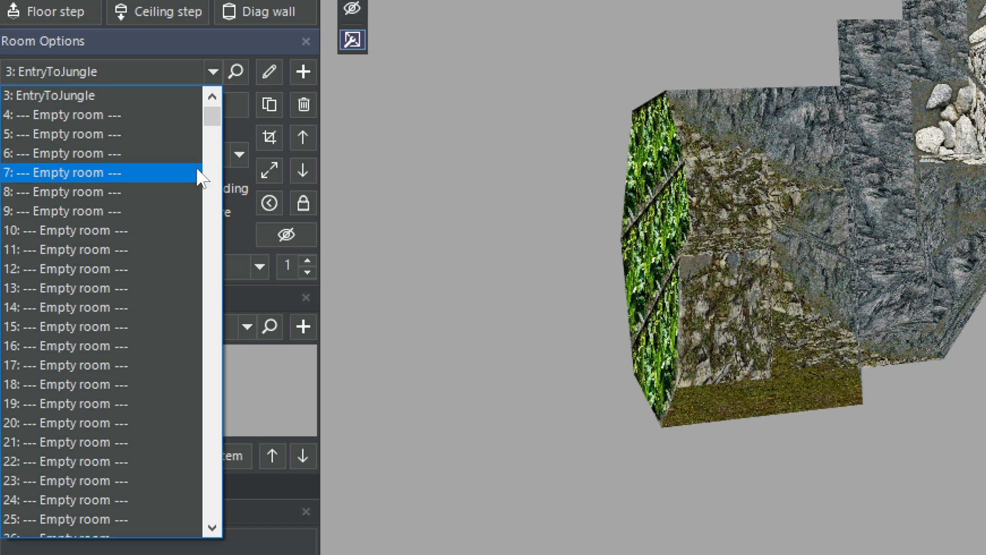
scroll(77, 241, up, 1)
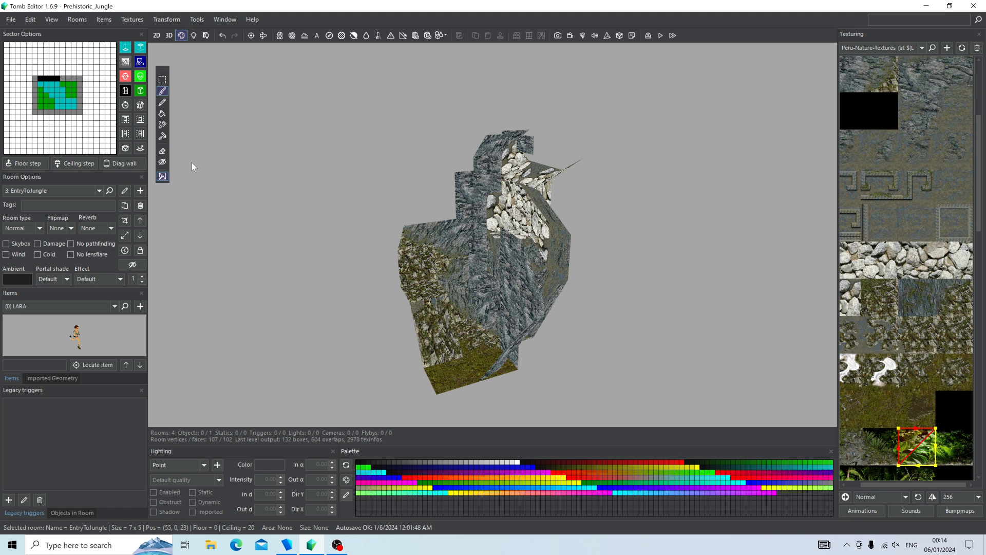
right_drag(192, 162, 344, 223)
scroll(363, 239, up, 3)
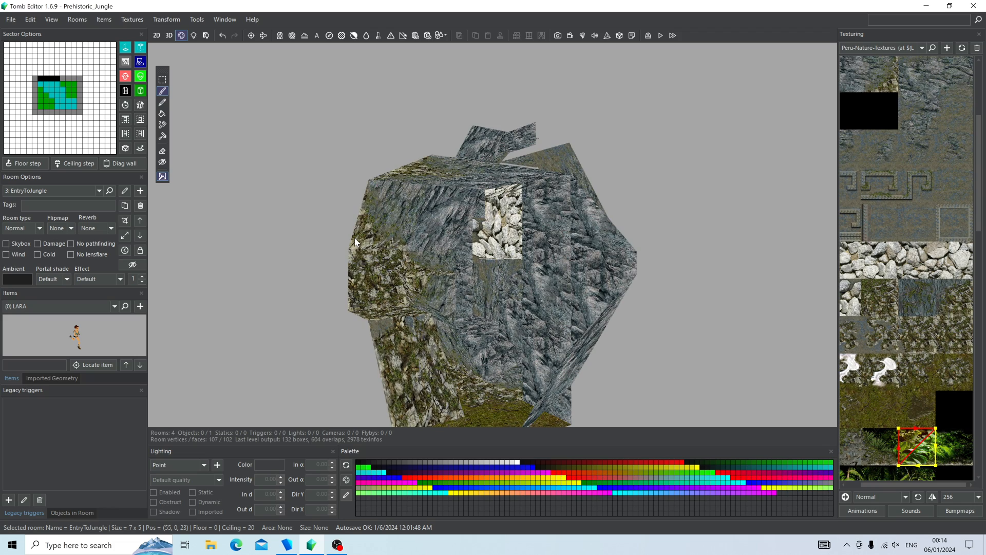
right_drag(337, 228, 370, 287)
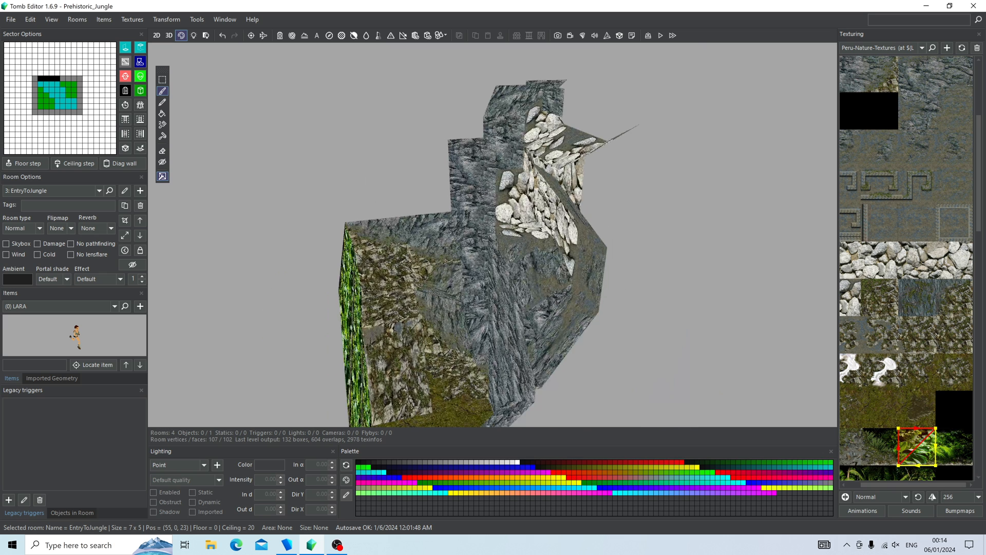
click(42, 195)
click(43, 220)
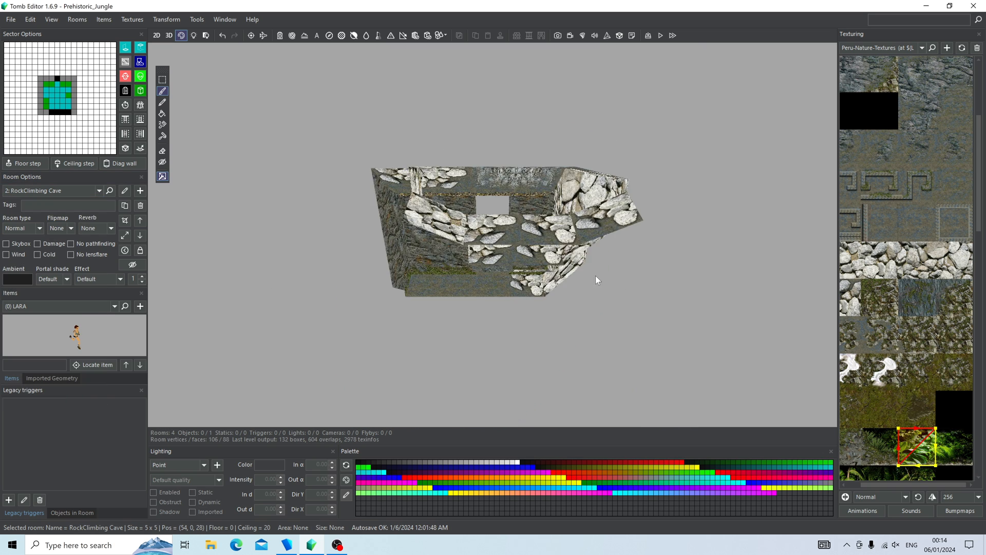
right_drag(596, 281, 81, 162)
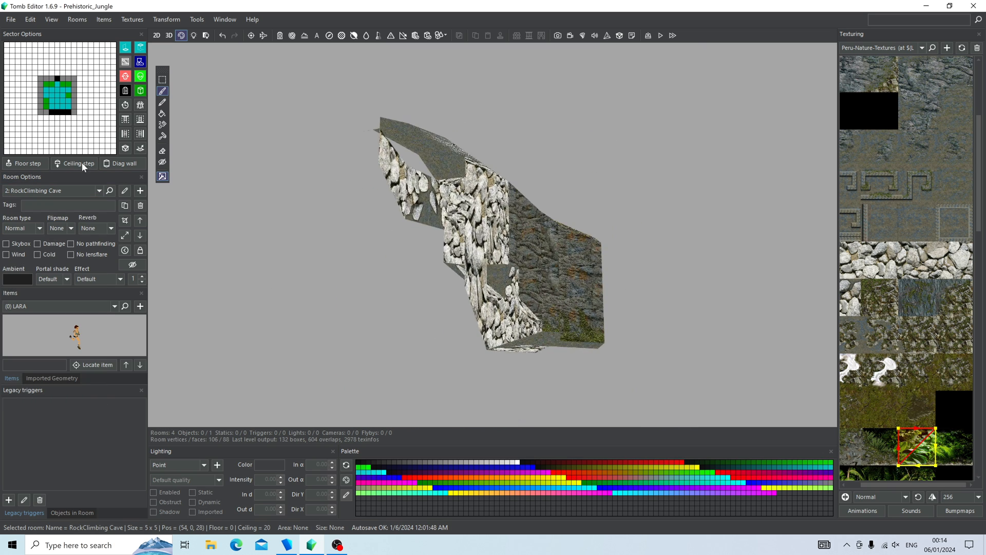
Step: Select the Waterfall Cave room and clear all textures in it
click(50, 189)
scroll(50, 206, up, 2)
click(50, 205)
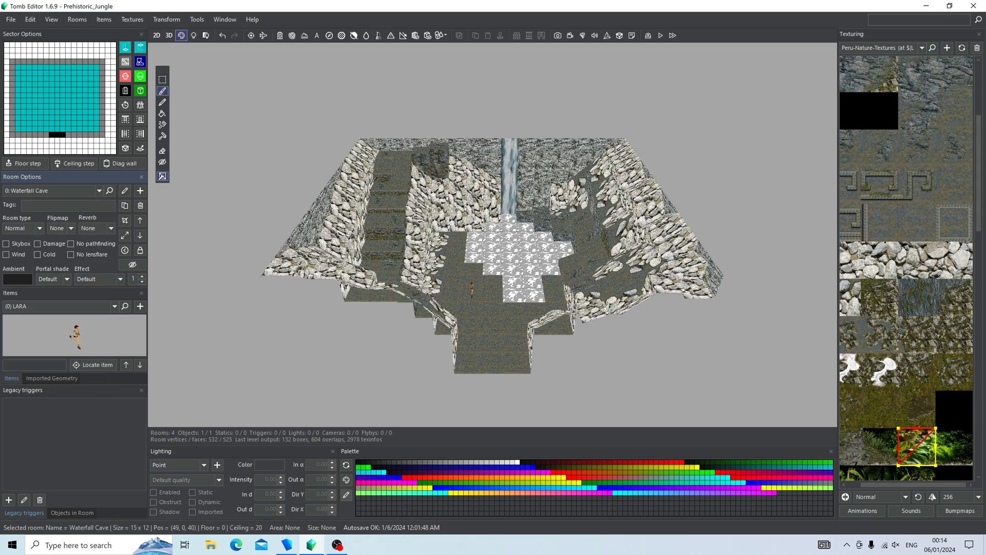
right_drag(551, 230, 504, 215)
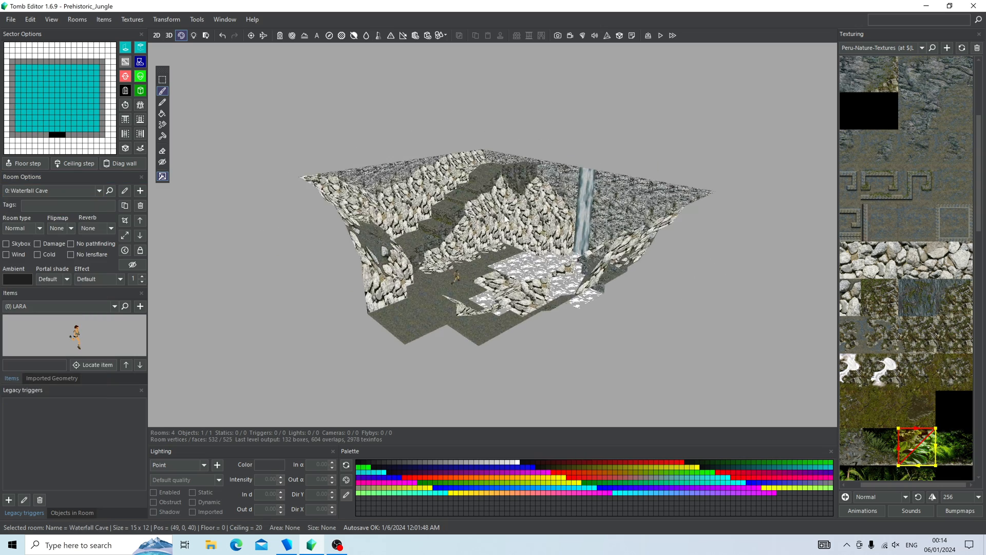
scroll(511, 223, up, 2)
click(138, 19)
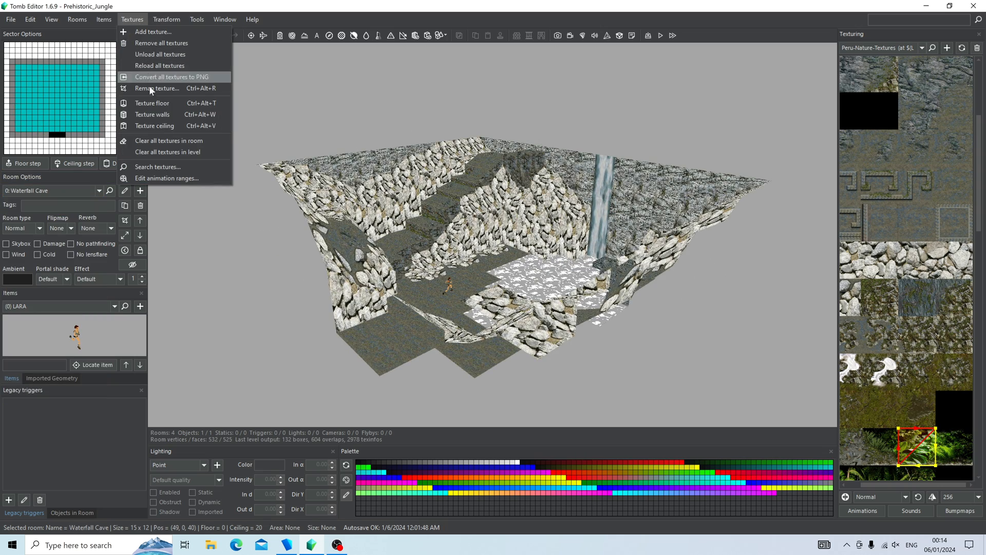
click(166, 141)
right_drag(403, 304, 534, 170)
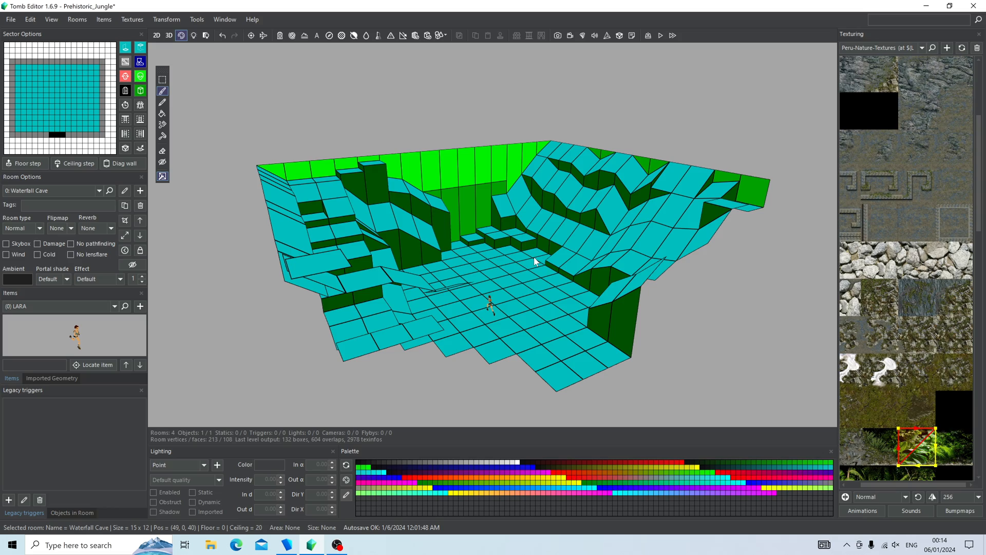
right_drag(535, 262, 191, 225)
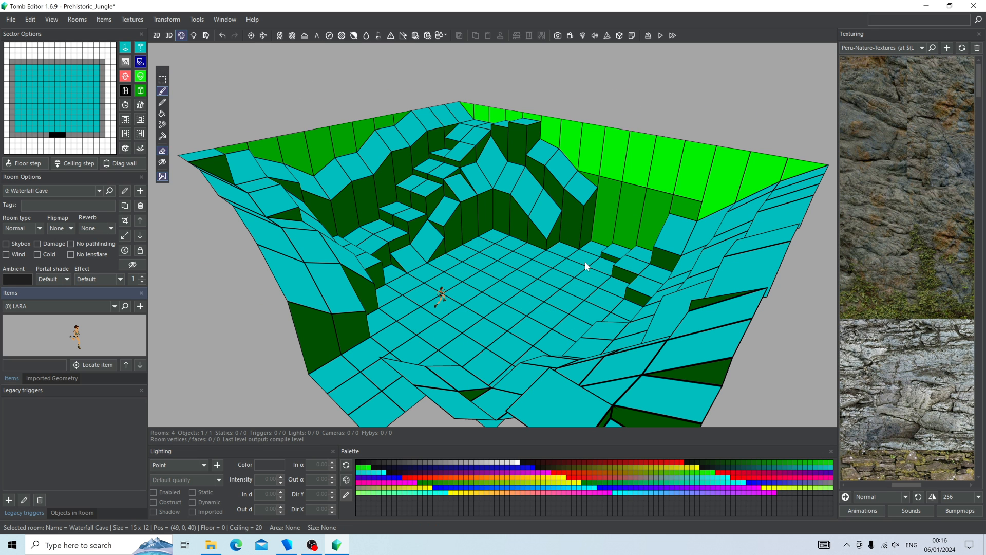
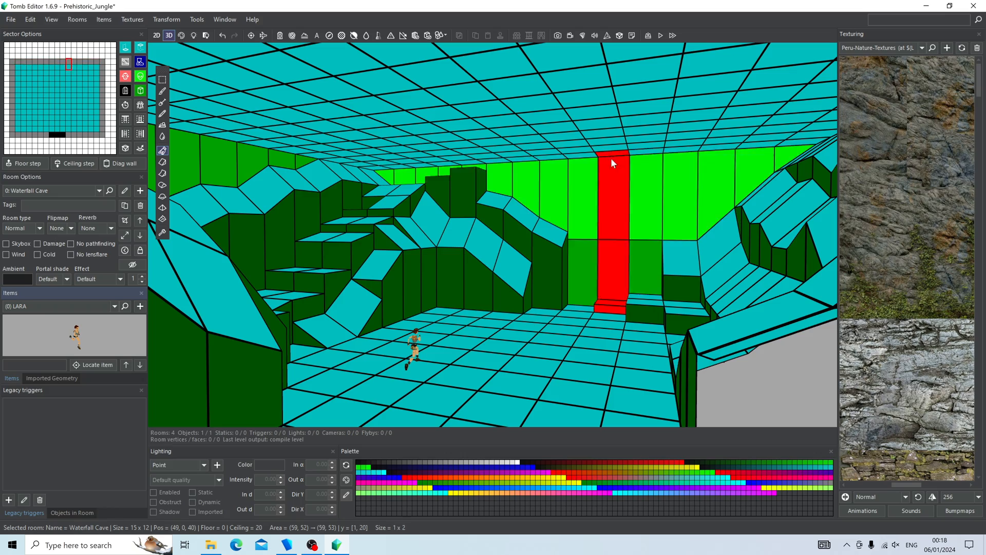
Step: Adjust the wall subdivisions on both sides of the Waterfall Cave's portal so these walls get a separate upper band
right_drag(587, 178, 740, 257)
drag(740, 257, 599, 270)
key(e)
key(ctrl+z)
right_drag(599, 270, 447, 159)
drag(447, 160, 289, 142)
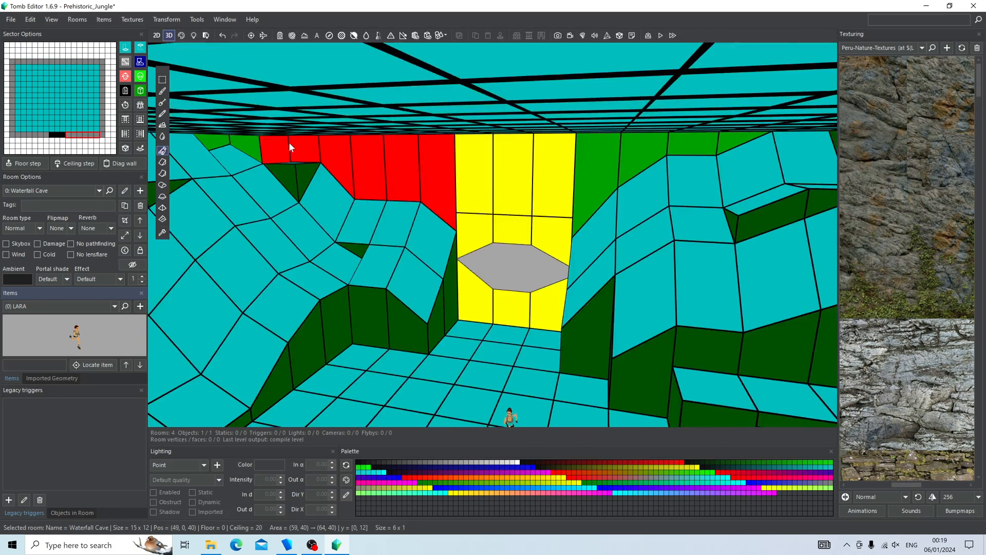
right_drag(289, 142, 308, 267)
drag(560, 298, 680, 277)
right_drag(679, 277, 637, 288)
Step: Show the adjoining room through the portal and texture the wall faces below and beside the opening with white stones
key(p)
key(F3)
scroll(904, 308, down, 5)
click(888, 305)
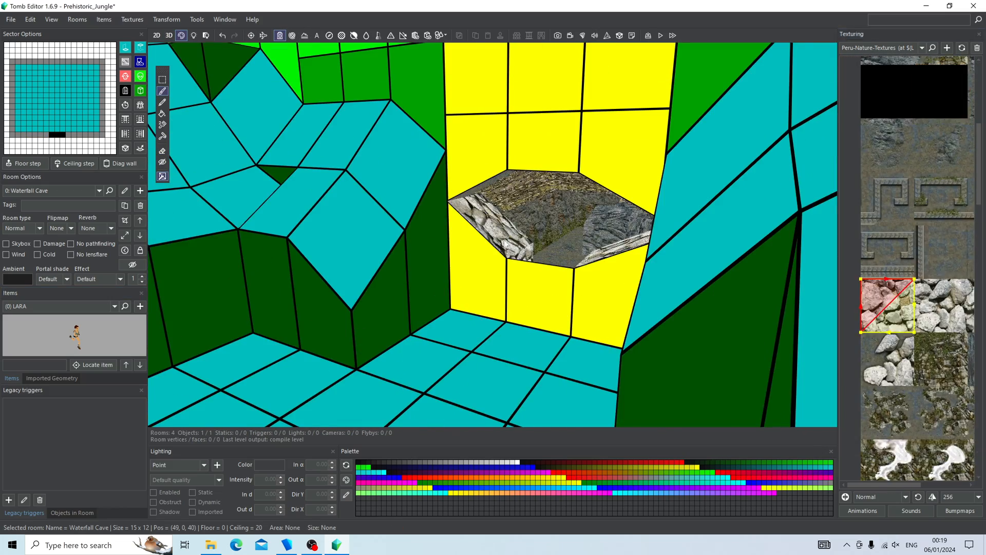
click(406, 278)
click(943, 305)
click(477, 291)
click(909, 315)
click(547, 277)
Step: Texture the floor tiles in front of the portal with the scattered-stone transition tile, turned to fit the stone wall
right_drag(879, 323, 964, 323)
click(870, 360)
click(401, 342)
click(552, 340)
shift+click(403, 341)
mouse_move(427, 324)
right_down()
mouse_move(457, 340)
mouse_move(442, 303)
mouse_move(535, 309)
right_up()
Step: Paint the cave floor with the plain brown earth texture from the portal across to the far wall
right_drag(958, 211, 874, 208)
click(944, 205)
drag(565, 318, 385, 393)
mouse_move(385, 393)
right_down()
mouse_move(531, 145)
mouse_move(463, 309)
right_up()
drag(463, 309, 629, 271)
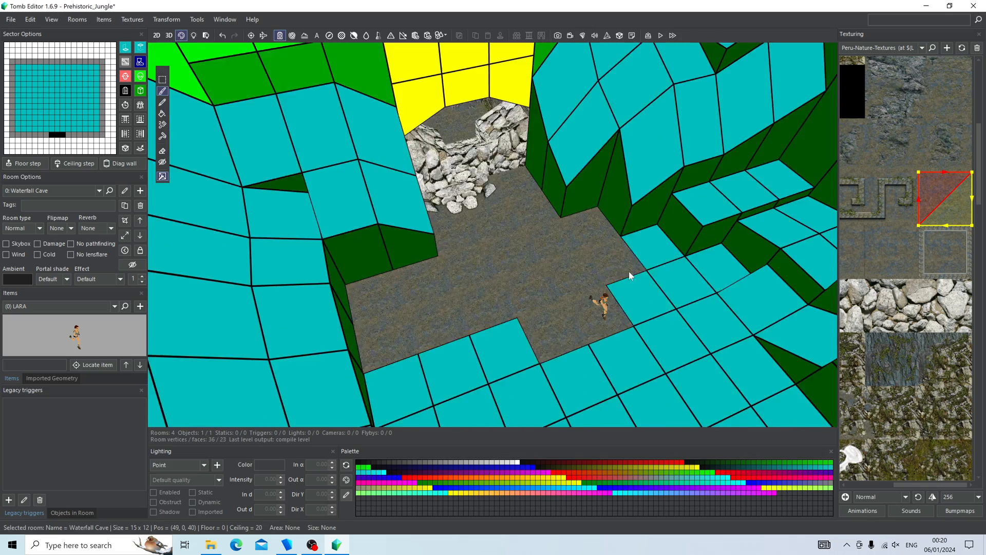
right_drag(629, 271, 360, 303)
mouse_move(360, 303)
mouse_down()
mouse_move(343, 164)
mouse_move(495, 138)
mouse_move(463, 226)
mouse_up()
right_drag(463, 226, 462, 262)
Step: Paint a pool on the floor by the far wall with the white foam tile from Peru-Water-Textures
click(922, 48)
click(888, 78)
click(869, 350)
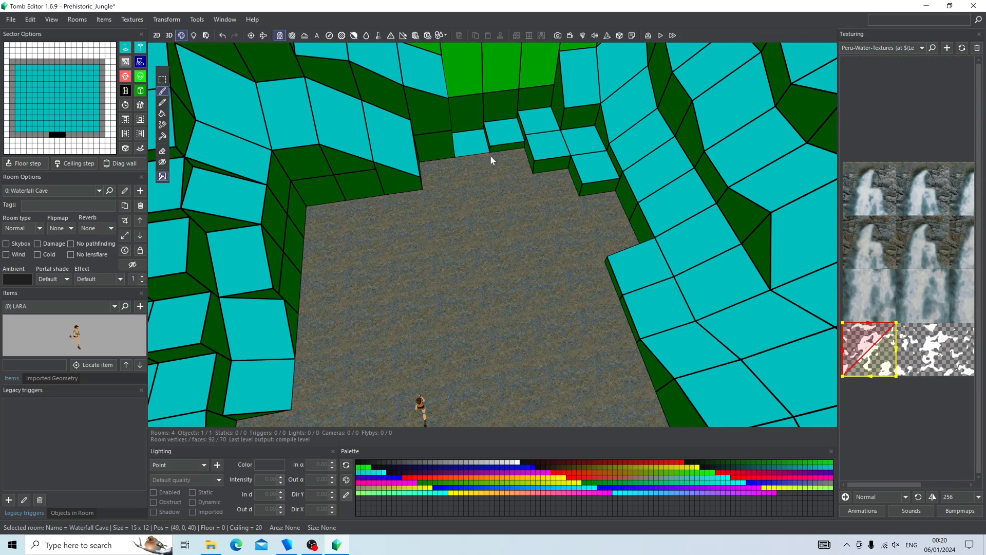
mouse_move(491, 155)
mouse_down()
mouse_move(436, 233)
mouse_move(504, 354)
mouse_up()
right_drag(504, 355, 668, 298)
Step: Switch back to Peru-Nature-Textures and vary the earth floor near the portal with rocky ground tiles
click(907, 47)
click(899, 64)
mouse_move(961, 303)
right_down()
mouse_move(971, 196)
mouse_move(971, 250)
right_up()
click(905, 264)
right_drag(480, 256, 668, 278)
click(944, 248)
scroll(620, 288, up, 2)
right_drag(900, 247, 934, 246)
click(863, 247)
drag(513, 272, 519, 231)
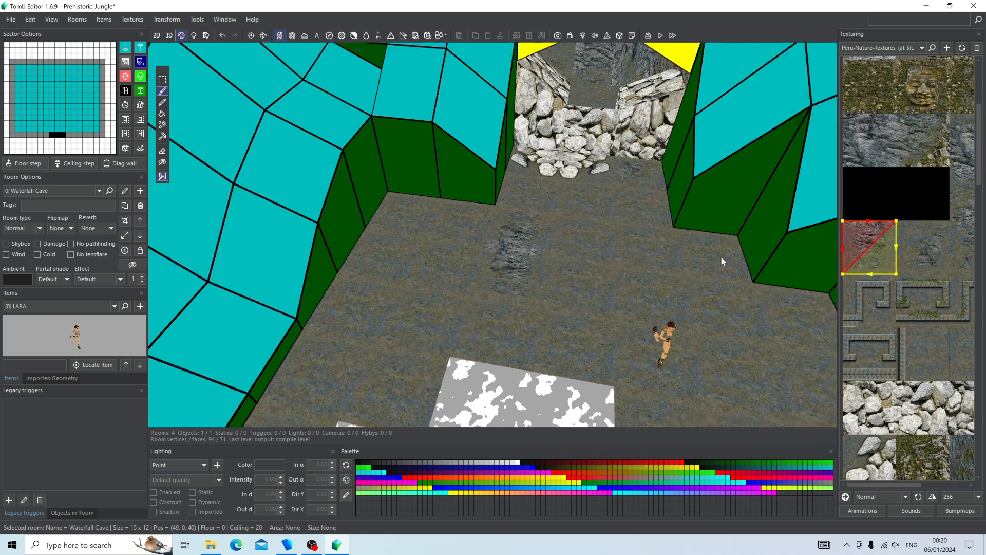
Step: Add more rocky ground variants to single earth floor tiles around the pool's edge
click(924, 247)
right_drag(647, 241, 616, 236)
click(612, 232)
right_drag(956, 247, 877, 247)
click(949, 247)
click(359, 283)
Step: Texture the low vertical walls in the corner beside the pool with the white stone tiles
mouse_move(358, 283)
right_down()
mouse_move(517, 222)
mouse_move(488, 301)
mouse_move(565, 257)
right_up()
right_drag(873, 406, 889, 406)
click(863, 408)
right_drag(565, 278, 488, 278)
click(488, 277)
click(914, 407)
drag(411, 288, 478, 252)
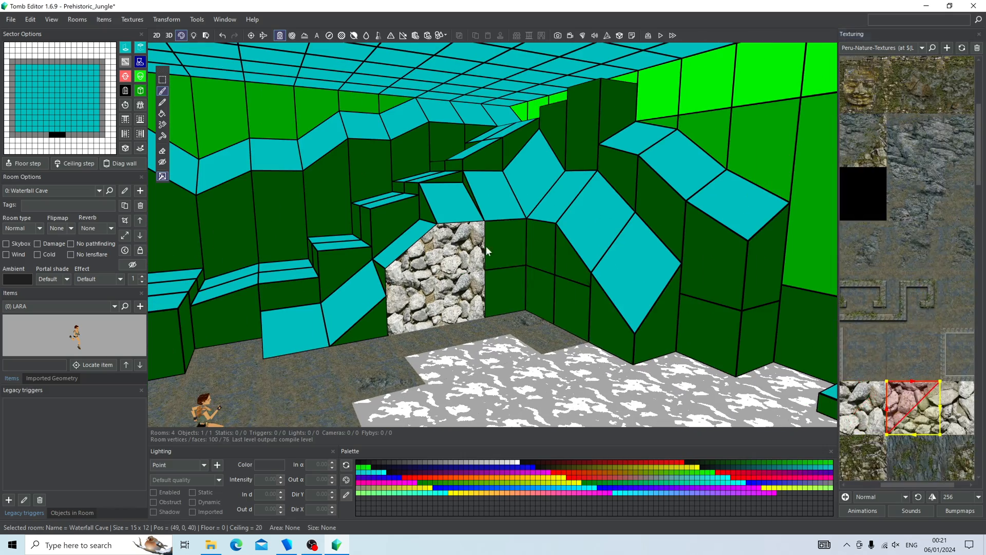
click(506, 252)
Step: Continue the white stones along the vertical walls at the pool's edge beneath the sloped ledge
click(957, 407)
click(872, 484)
click(611, 318)
click(658, 314)
click(709, 334)
click(766, 257)
Step: Cover the remaining vertical faces behind the sloped ledge and on the tall pillar with white stones
click(961, 485)
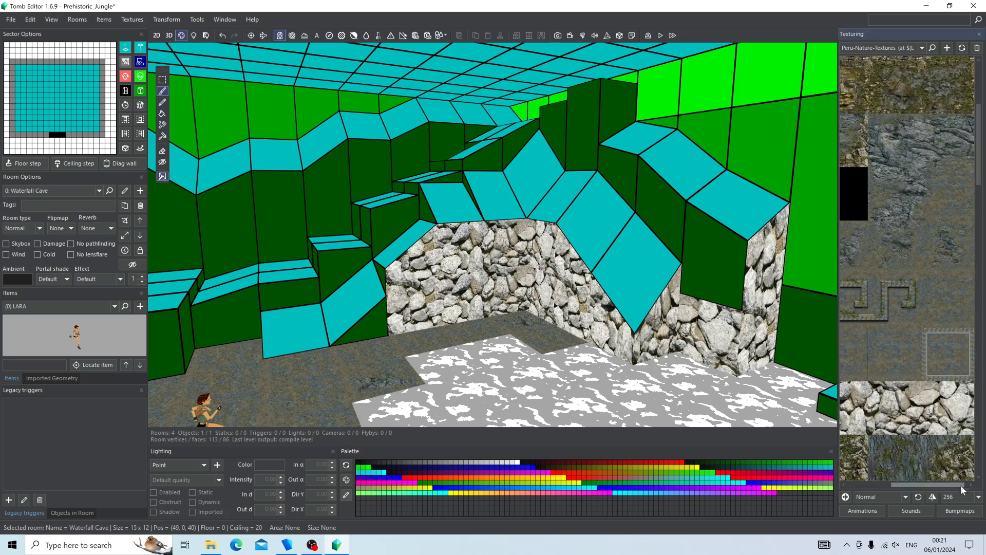
click(895, 408)
click(714, 257)
right_drag(714, 257, 770, 257)
click(854, 407)
click(469, 164)
right_drag(469, 164, 427, 175)
Step: Texture the sloped faces of the ledge between the corner and the far wall with white stones
drag(902, 484, 858, 484)
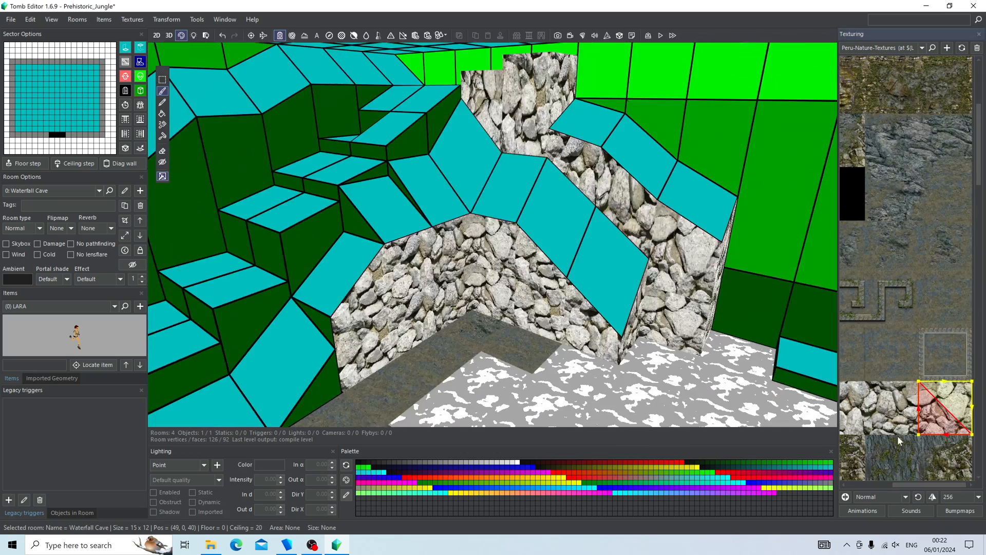
click(465, 154)
click(923, 408)
click(509, 187)
click(557, 219)
click(604, 272)
click(870, 407)
drag(612, 128, 645, 159)
Step: Apply the scattered-stone transition tile to the upper edge faces of the stone slope
right_drag(694, 211, 545, 231)
click(869, 454)
click(634, 221)
click(693, 173)
click(727, 121)
click(573, 226)
click(519, 267)
right_drag(519, 267, 493, 270)
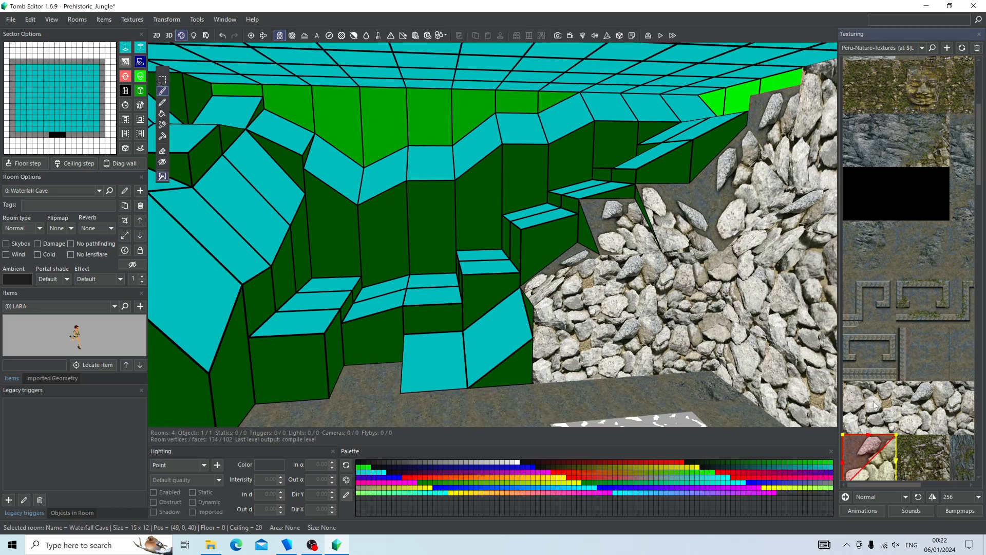
Step: Extend the stone and scattered-stone textures down the lower slope and its side faces onto the earth floor
alt+click(668, 329)
right_drag(565, 319, 463, 328)
click(364, 344)
alt+click(500, 324)
click(406, 273)
right_drag(406, 272, 375, 278)
drag(447, 378, 539, 350)
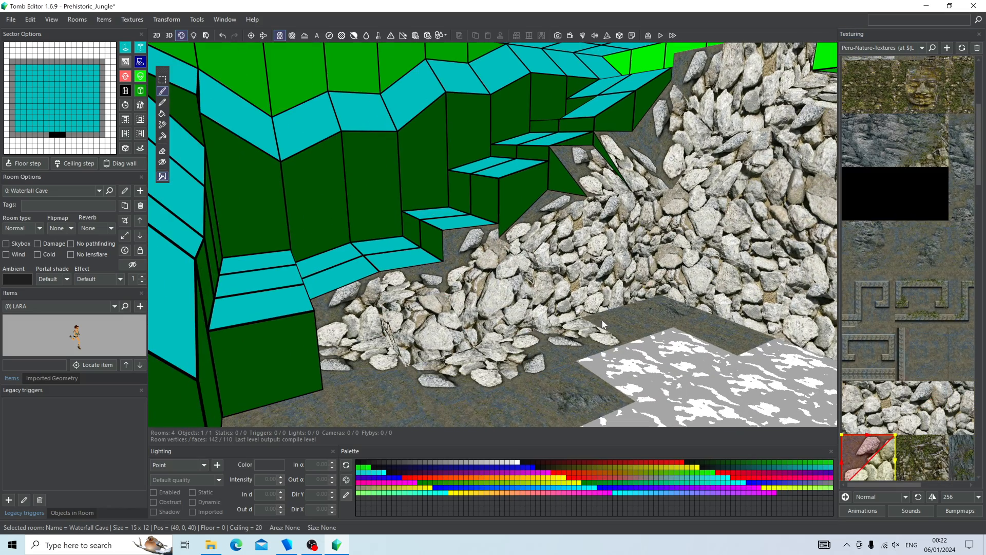
Step: Texture a far-wall column with falling water from Peru-Water-Textures and cap the column beside it with a cascade top
right_drag(680, 311, 581, 270)
click(881, 48)
click(881, 70)
click(869, 277)
drag(673, 126, 660, 298)
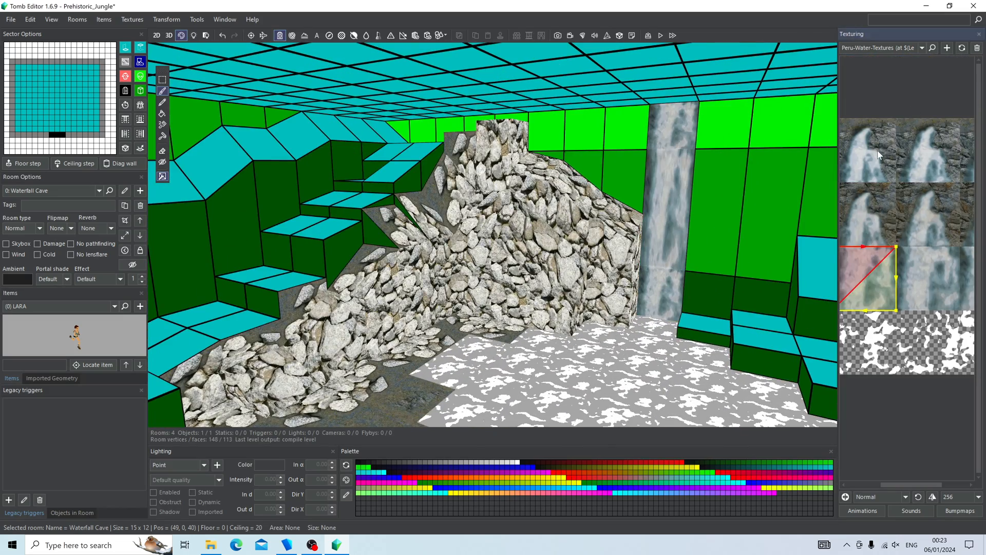
click(868, 214)
click(626, 128)
right_drag(680, 237, 668, 277)
Step: Texture the first upper-band faces on the far wall's corner and behind the pillar with light grey rock from Peru-Nature-Textures
click(882, 48)
click(882, 60)
click(866, 303)
scroll(863, 440, down, 1)
drag(916, 485, 884, 486)
click(225, 128)
right_drag(365, 124, 374, 112)
click(378, 110)
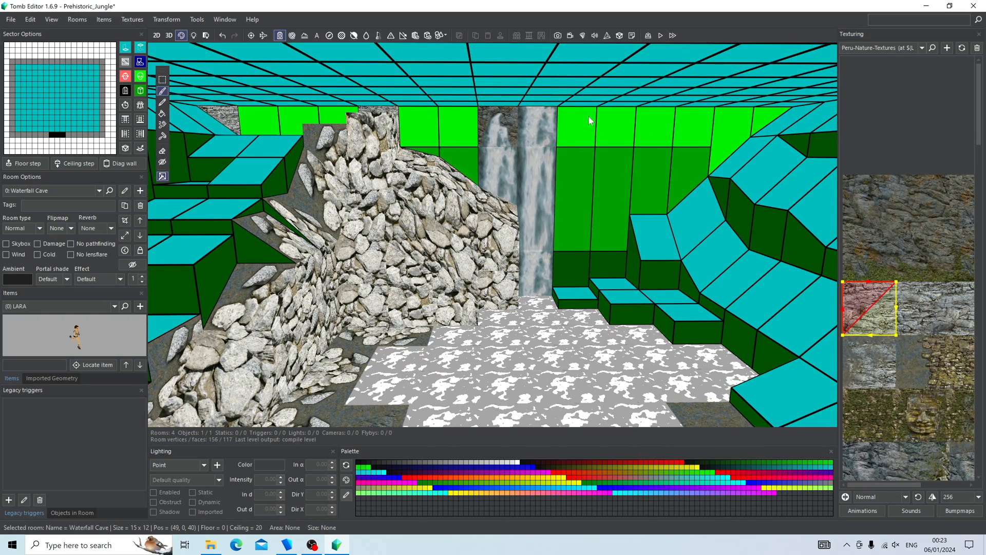
Step: Continue the light grey rock along the far wall's upper band on both sides of the waterfall
click(693, 127)
click(923, 308)
right_drag(925, 309, 894, 309)
click(894, 309)
click(459, 127)
click(945, 308)
click(577, 127)
Step: Texture the far wall's middle section below the upper band with light grey rock on both sides of the waterfall
right_drag(974, 298, 935, 259)
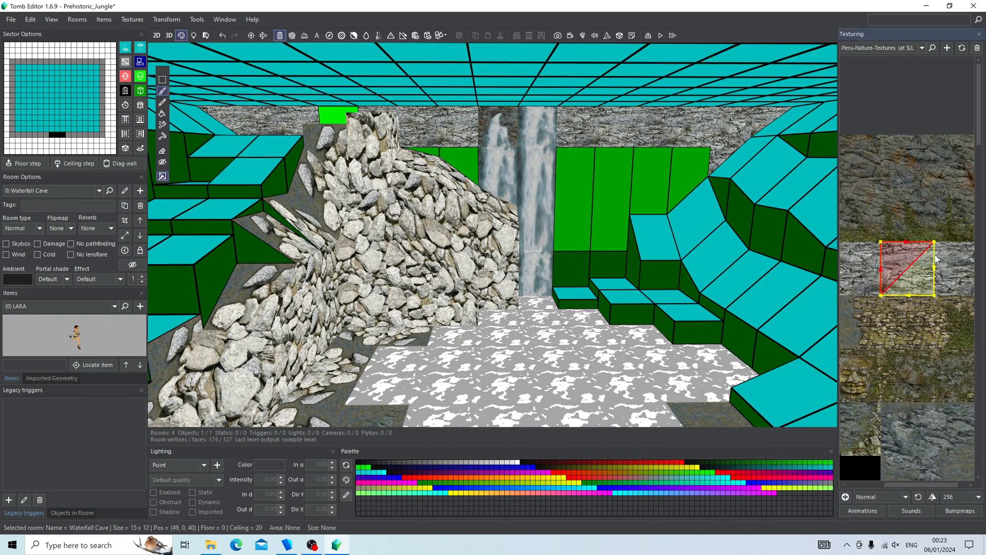
click(937, 259)
click(459, 162)
click(574, 190)
click(612, 187)
click(652, 183)
click(870, 267)
click(689, 179)
Step: Undo the light grey rock textures painted on the far wall
mouse_move(688, 195)
right_down()
mouse_move(670, 251)
mouse_move(668, 216)
mouse_move(668, 246)
mouse_move(666, 231)
right_up()
alt+click(670, 246)
click(861, 162)
key(ctrl+z)
key(ctrl+z)
key(ctrl+z)
key(ctrl+z)
key(ctrl+z)
key(ctrl+z)
key(ctrl+z)
key(ctrl+z)
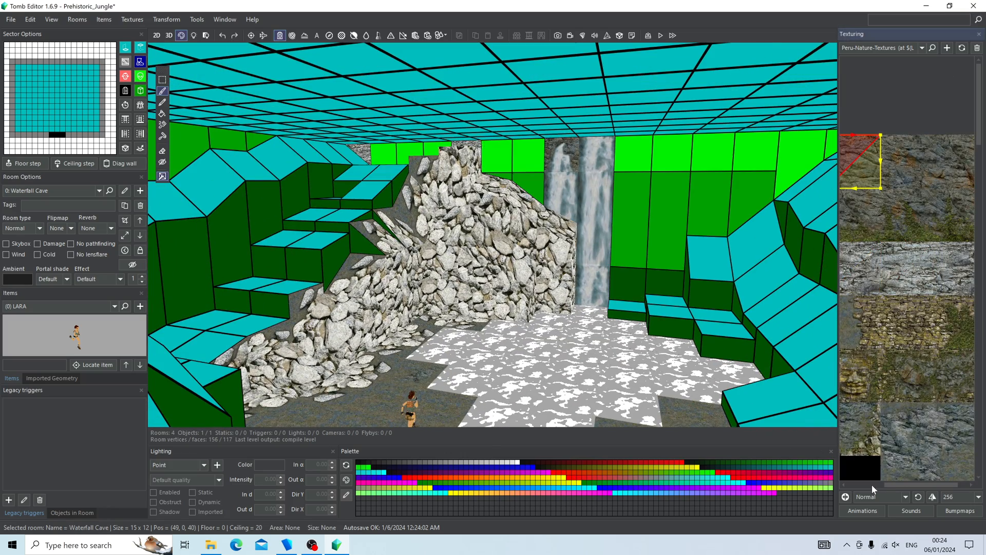
key(ctrl+z)
Step: Texture the far wall's upper-band faces between the corner and the pillar with brown mossy rock
click(871, 485)
click(869, 162)
right_drag(352, 154, 319, 195)
click(292, 155)
click(326, 154)
click(362, 151)
Step: Reshape the brown rock selection and texture the narrow face above the pillar and the upper-band face beside it
drag(844, 188, 843, 152)
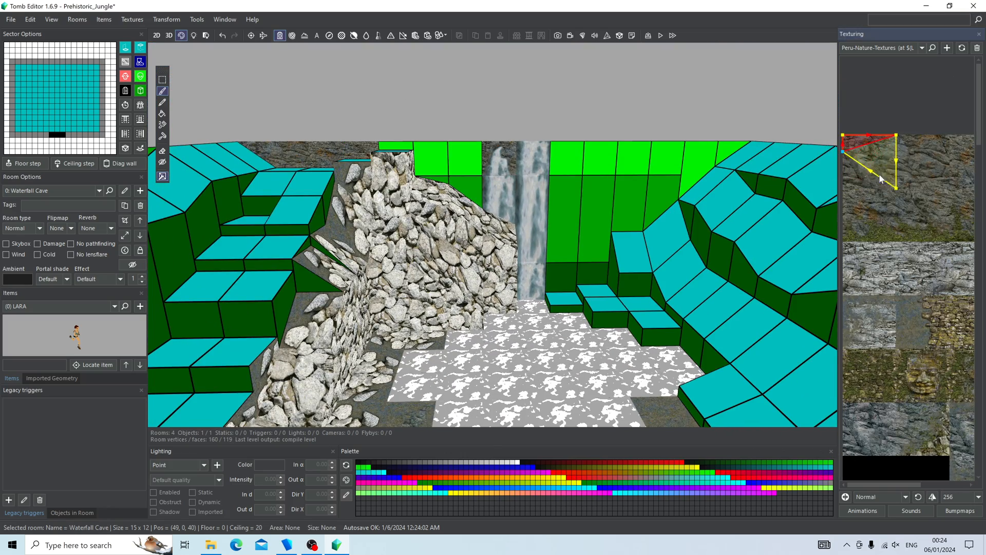
alt+click(396, 146)
click(925, 285)
click(431, 159)
alt+click(362, 152)
Step: Texture the far wall's remaining faces between the stone rubble slope and the waterfall with brown mossy rock
click(861, 269)
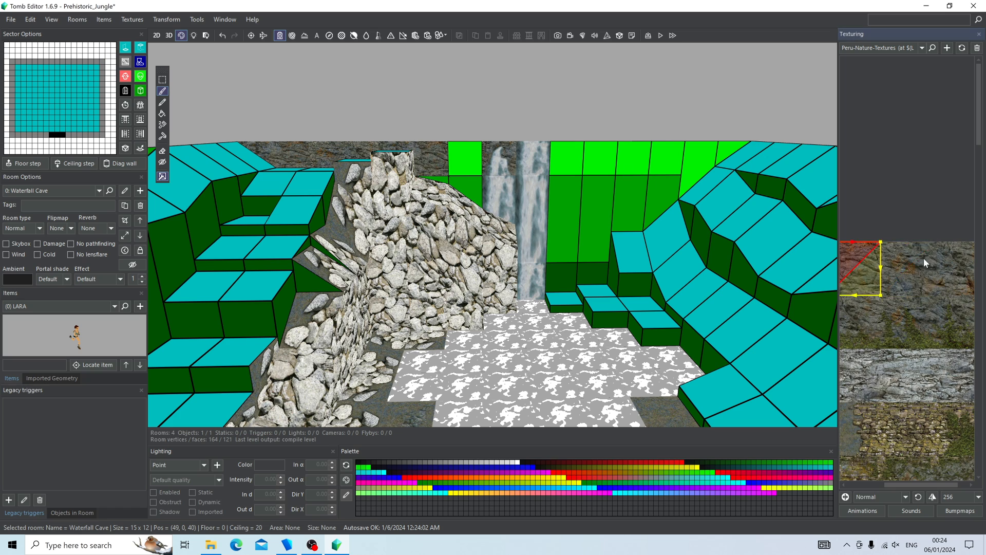
click(866, 485)
alt+click(431, 157)
click(463, 154)
middle_drag(458, 165, 435, 164)
click(443, 190)
click(866, 270)
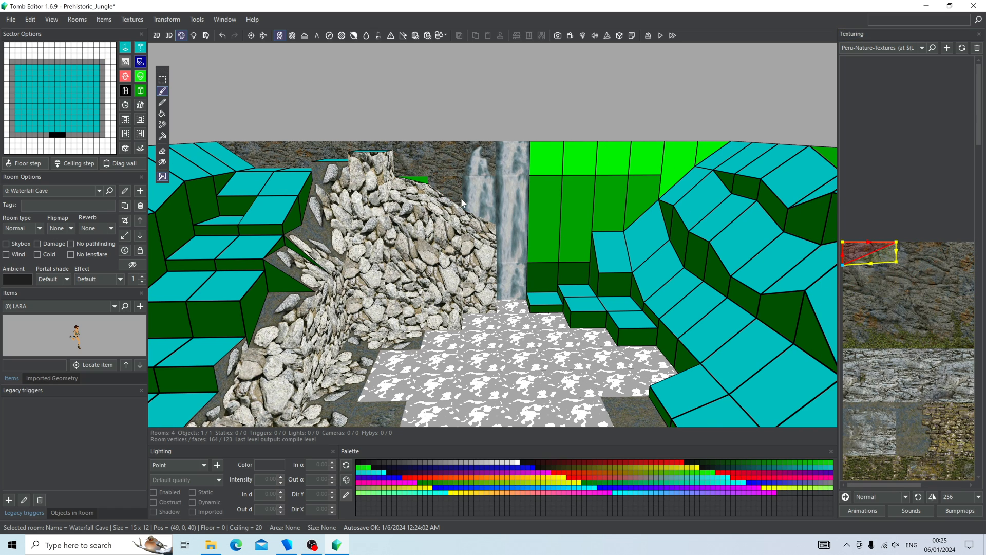
click(419, 180)
Step: Texture the far wall's upper-band faces on the waterfall's other side with brown mossy rock
middle_drag(461, 198, 399, 188)
click(924, 268)
click(516, 148)
click(553, 145)
click(584, 147)
click(614, 144)
click(645, 140)
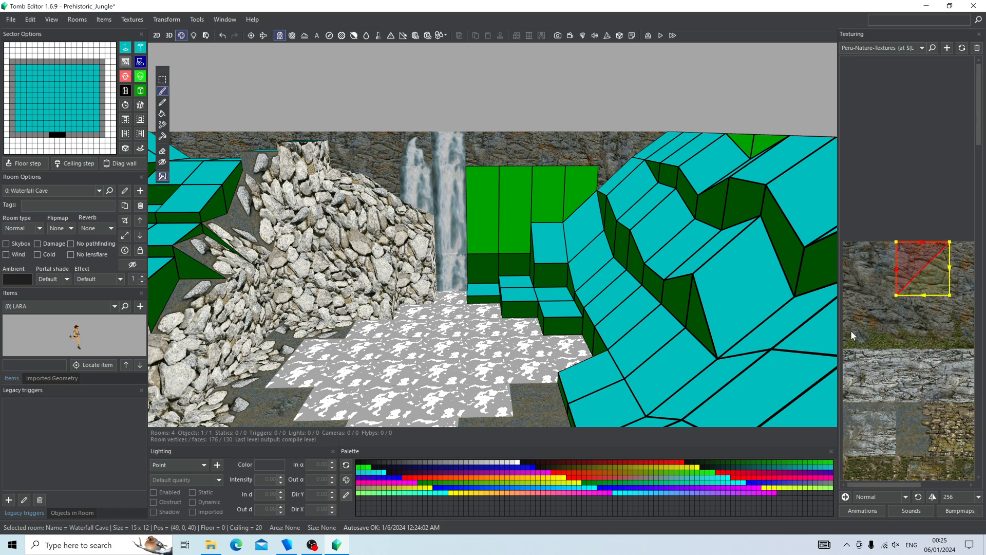
Step: Texture the far wall's middle-section faces on the waterfall's stepped-ledge side with brown mossy rock
click(483, 208)
click(516, 208)
click(549, 195)
click(581, 192)
right_drag(514, 247, 513, 216)
click(854, 484)
click(923, 268)
Step: Lower the upper-band split on the four far-wall sectors beside the waterfall, working in geometry mode
key(F2)
drag(498, 259, 585, 258)
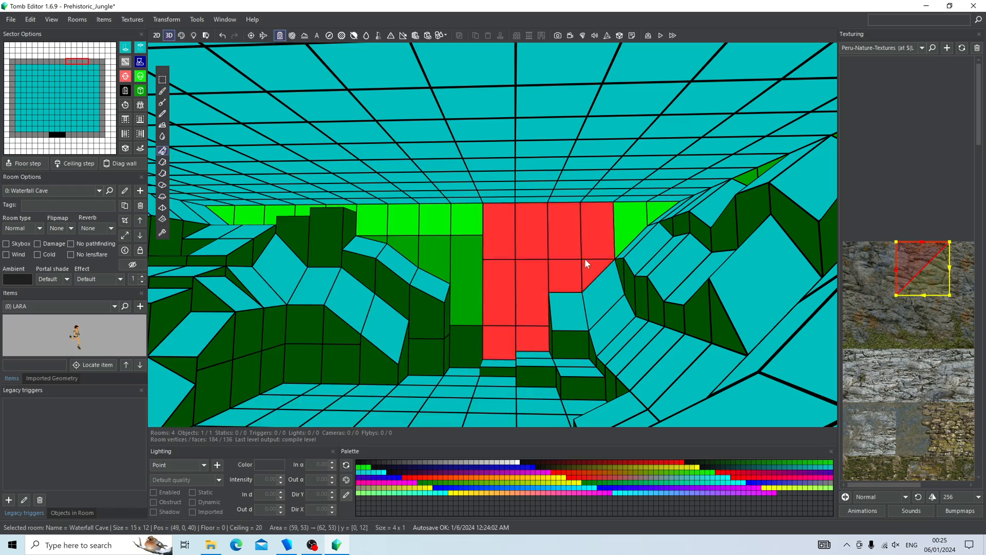
key(F3)
Step: Texture exposed wall faces above the stepped slope on the adjoining side wall with brown mossy rock
right_drag(381, 147, 395, 160)
click(898, 274)
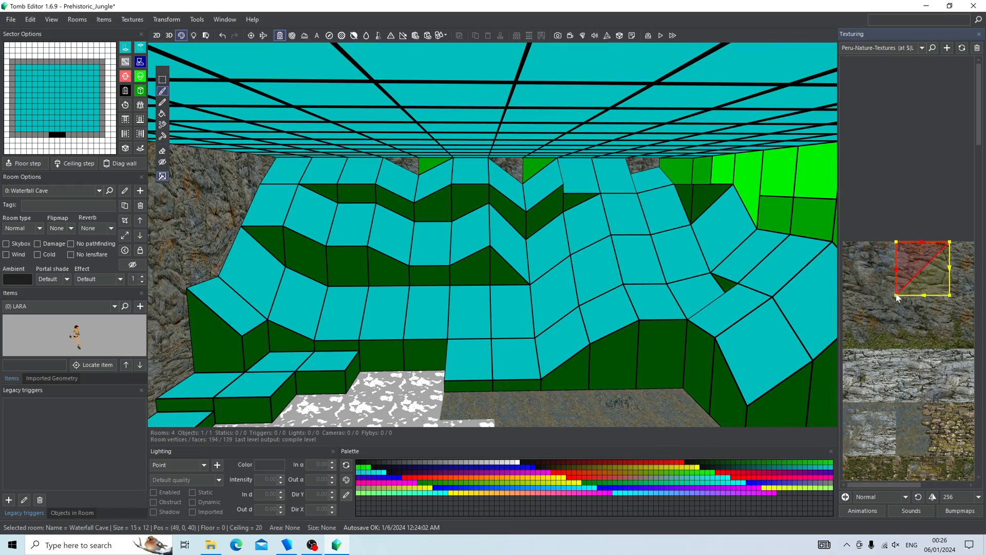
right_drag(485, 167, 832, 253)
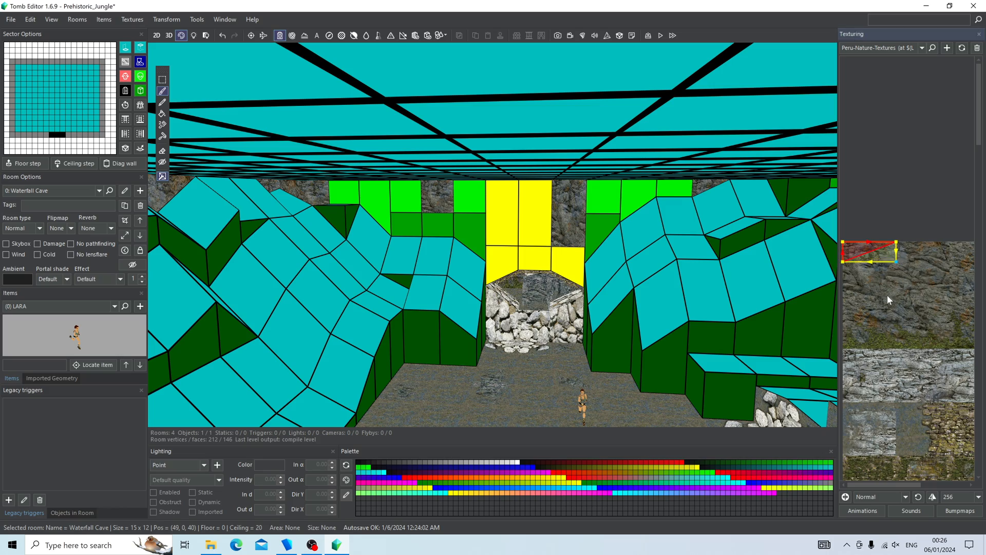
Step: Texture the entrance wall's upper and middle faces on both sides of the opening with brown mossy rock
click(917, 275)
click(344, 193)
click(469, 197)
drag(599, 200, 602, 231)
click(961, 268)
click(637, 198)
click(502, 208)
alt+click(382, 215)
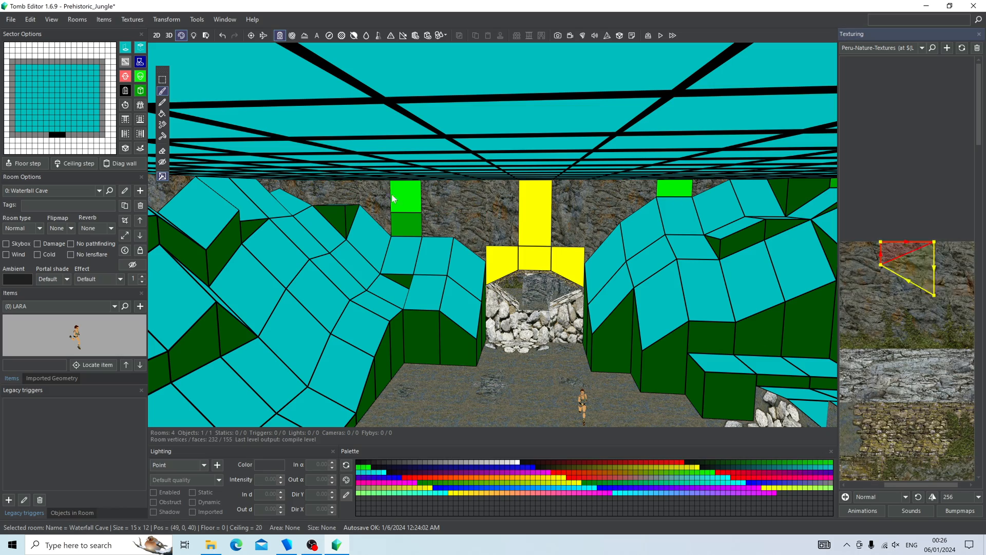
click(954, 269)
click(406, 206)
Step: Texture the entrance wall's leftover upper faces and the section above the opening with brown mossy rock
right_drag(677, 191, 673, 174)
right_drag(961, 270, 945, 270)
click(945, 262)
right_drag(534, 232, 608, 289)
alt+click(391, 205)
mouse_move(369, 198)
mouse_down()
mouse_move(374, 245)
mouse_move(405, 241)
mouse_up()
Step: Reshape the brown rock selection and texture the small faces where the entrance wall meets the side wall
right_drag(411, 239, 437, 82)
click(954, 265)
right_drag(953, 265, 937, 265)
click(894, 269)
drag(865, 295, 865, 257)
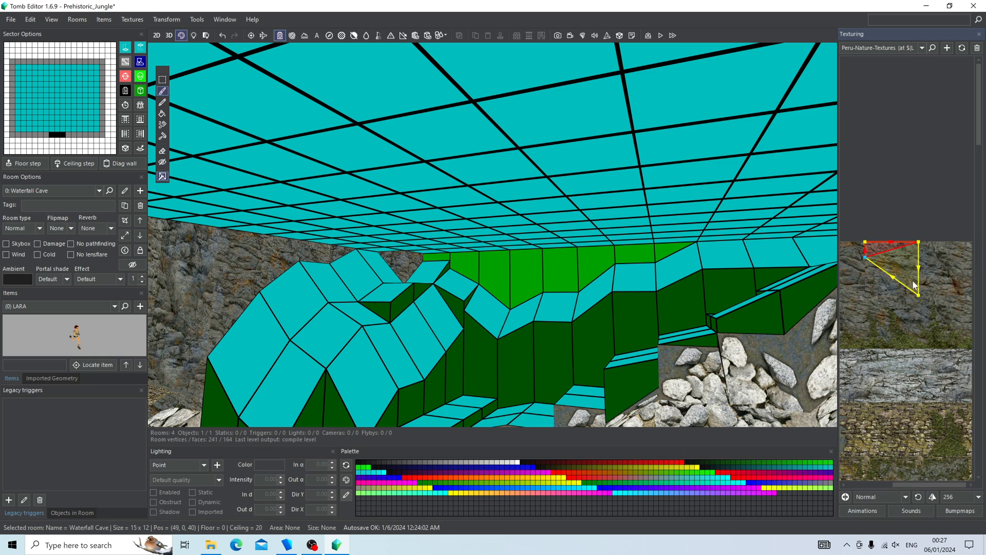
click(437, 257)
click(929, 254)
click(465, 262)
Step: Texture the side wall's upper faces above the sloping cliff with brown mossy rock
right_drag(465, 262, 381, 249)
alt+click(355, 244)
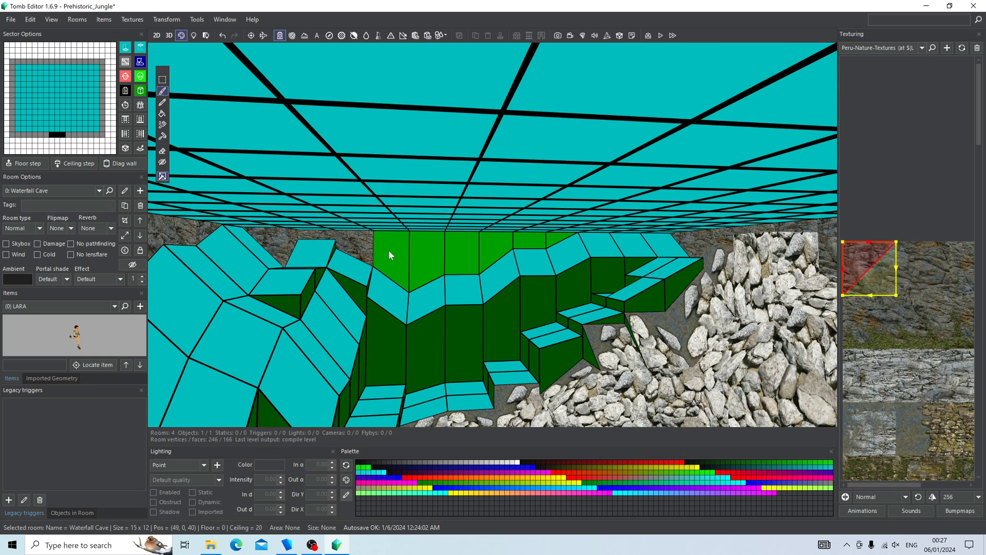
click(898, 297)
click(415, 249)
right_drag(963, 278, 886, 278)
click(940, 272)
drag(496, 253, 463, 254)
right_drag(463, 255, 524, 264)
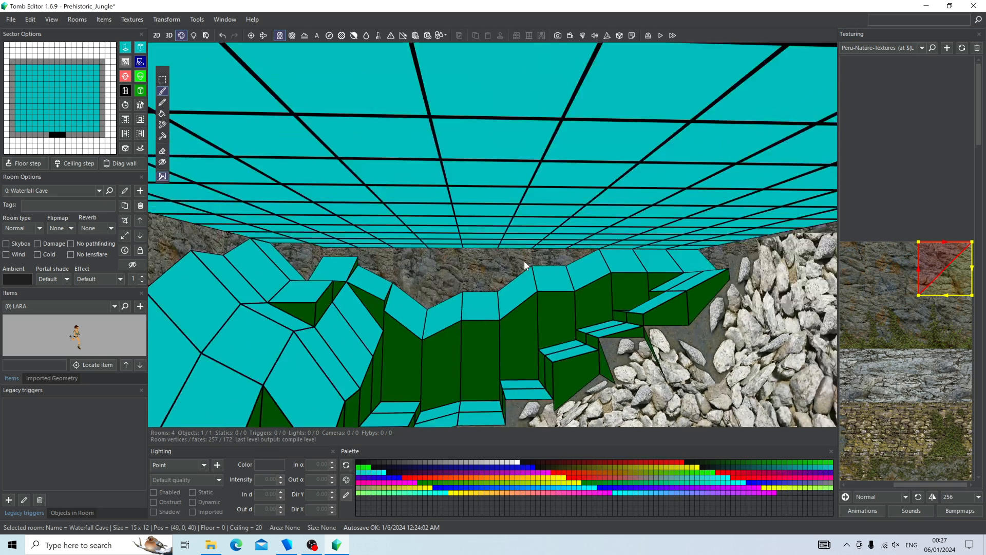
Step: Split the side cliff's tall vertical faces into two rows, selecting its sectors in geometry mode
key(F2)
drag(432, 321, 563, 317)
click(579, 309)
right_drag(578, 308, 313, 348)
drag(312, 349, 354, 352)
right_drag(354, 352, 522, 355)
key(F3)
Step: Texture the faces around the base of the rock mound beside the entrance with stone rubble
mouse_move(463, 241)
right_down()
mouse_move(415, 207)
mouse_move(441, 287)
mouse_move(535, 233)
mouse_move(462, 196)
right_up()
alt+click(441, 286)
click(437, 275)
click(950, 215)
click(267, 308)
right_drag(355, 339, 481, 356)
alt+click(483, 344)
mouse_move(509, 296)
mouse_down()
mouse_move(516, 334)
mouse_move(556, 296)
mouse_up()
alt+click(517, 309)
click(521, 281)
Step: Texture the low ledge tops along the foot of the side cliff with earth
mouse_move(556, 295)
right_down()
mouse_move(344, 186)
mouse_move(385, 241)
right_up()
alt+click(533, 252)
alt+click(421, 257)
click(390, 234)
click(344, 186)
drag(385, 242, 511, 199)
click(911, 203)
mouse_move(463, 257)
right_down()
mouse_move(455, 319)
mouse_move(419, 336)
mouse_move(525, 227)
mouse_move(736, 172)
right_up()
click(454, 319)
click(860, 215)
click(525, 227)
Step: Select the grey-brown earth texture and cover the remaining ledge tops climbing toward the rubble slope
right_drag(845, 215, 967, 215)
click(923, 215)
right_drag(486, 159, 566, 170)
right_drag(966, 210, 883, 210)
scroll(940, 375, down, 2)
drag(889, 484, 870, 485)
mouse_move(978, 181)
mouse_down()
mouse_move(979, 161)
mouse_move(978, 227)
mouse_move(979, 161)
mouse_up()
right_drag(924, 210, 905, 210)
click(932, 222)
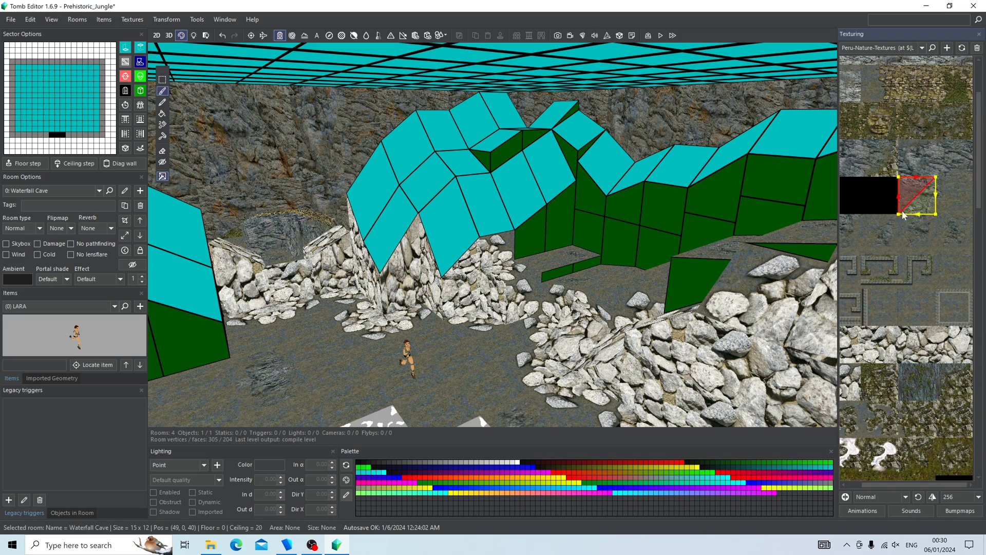
Step: Texture the vertical risers between the side cliff's earth ledges with dark earthy rock
right_drag(591, 249, 822, 226)
click(917, 158)
alt+click(344, 280)
click(402, 273)
right_drag(411, 273, 570, 345)
alt+click(355, 245)
alt+click(475, 336)
drag(462, 286, 516, 282)
click(501, 251)
Step: Texture the triangular side faces between the earth ledges and the rubble slope with stone rubble
right_drag(501, 251, 401, 257)
alt+click(380, 302)
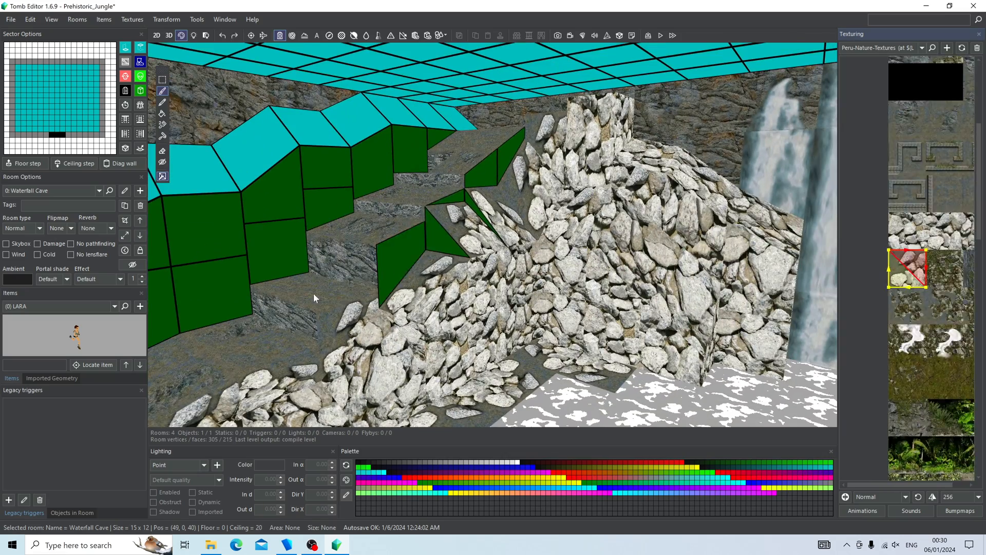
drag(391, 278, 448, 232)
click(486, 226)
alt+click(458, 198)
drag(483, 172, 511, 157)
right_drag(511, 157, 462, 237)
Step: Texture the side cliff's vertical faces in both rows with light grey rock
drag(910, 485, 859, 485)
scroll(936, 302, up, 2)
click(848, 187)
click(398, 225)
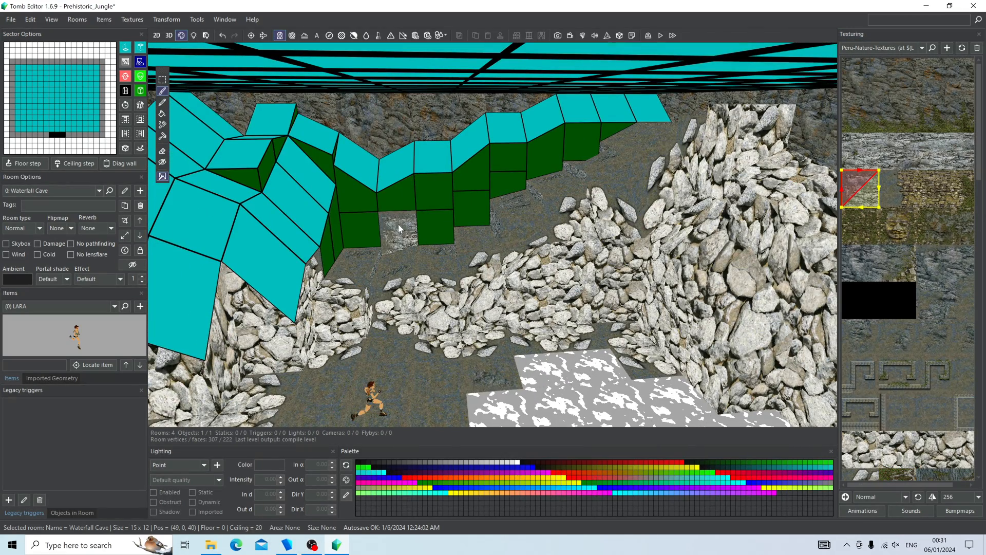
right_drag(386, 227, 584, 163)
click(479, 190)
drag(935, 484, 955, 484)
click(956, 231)
click(553, 167)
right_drag(585, 160, 586, 206)
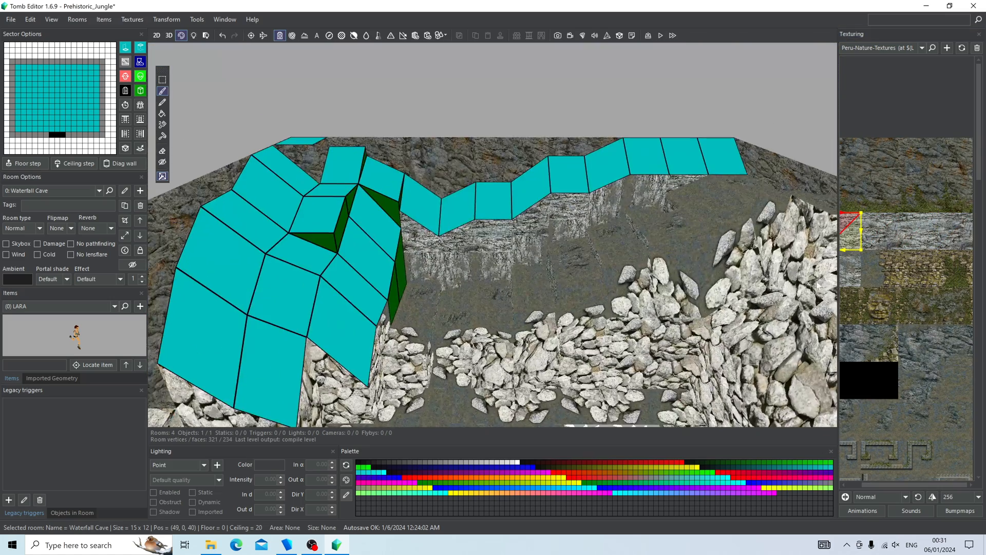
Step: Texture the side cliff's first sloping top faces from the mound upward with successive light grey rock pieces
drag(904, 484, 873, 484)
click(422, 206)
click(898, 231)
click(457, 213)
click(935, 231)
click(494, 201)
click(964, 231)
click(530, 187)
click(862, 231)
click(568, 175)
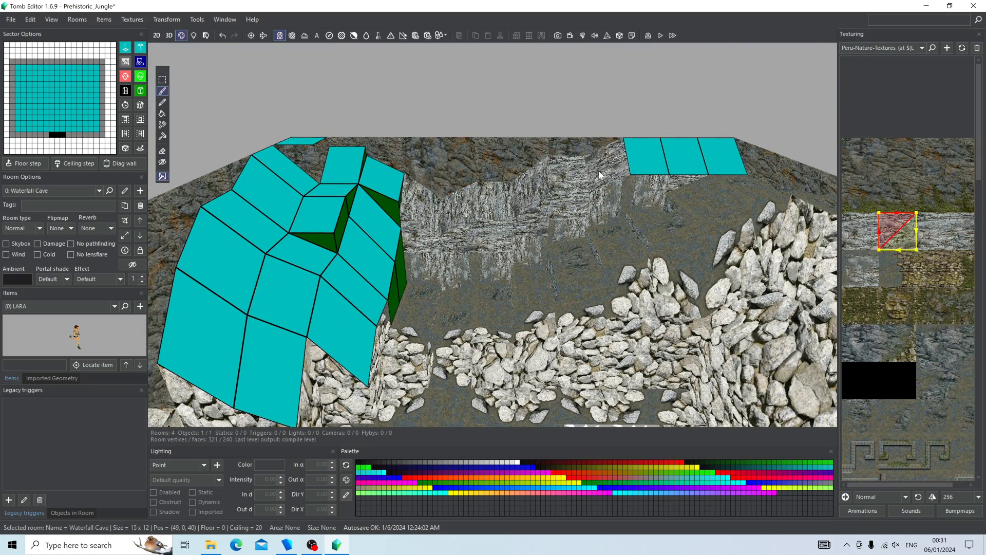
Step: Texture the side cliff's last three top slopes and the mound's adjoining steep faces with light grey rock
click(861, 231)
click(688, 159)
right_drag(698, 165, 668, 215)
click(860, 268)
click(630, 253)
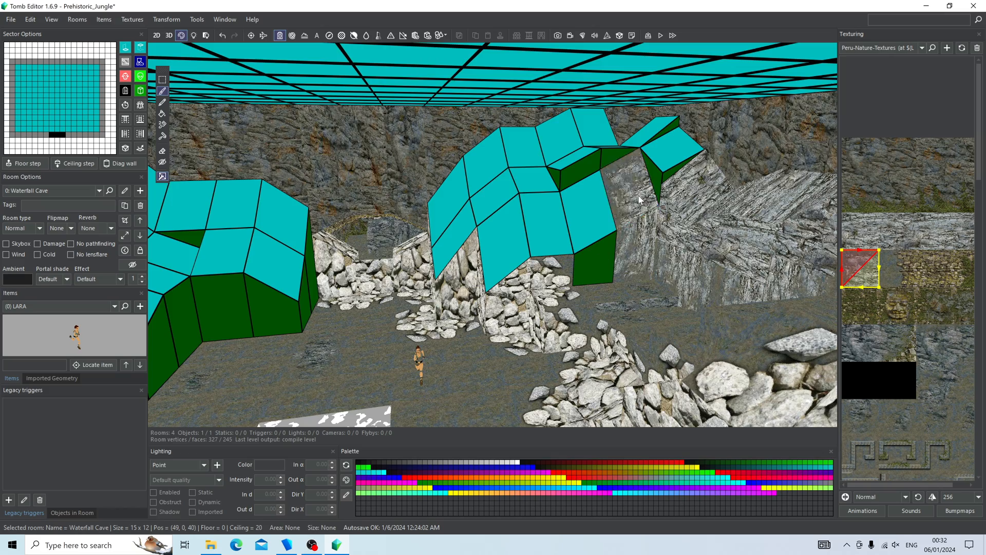
Step: Texture the crest faces between the rock mound and the side cliff with light grey rock
click(619, 154)
right_drag(619, 154, 636, 200)
click(637, 200)
drag(713, 220, 684, 226)
alt+click(689, 191)
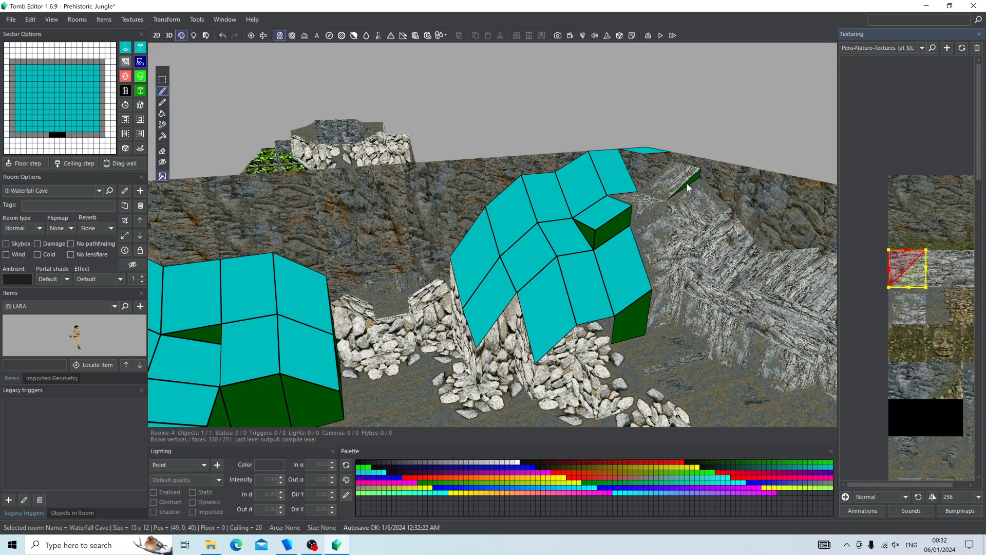
click(686, 182)
alt+click(652, 211)
click(612, 211)
Step: Texture the small step and adjoining faces along the rock mound's upper edge with stone rubble
right_drag(624, 244, 627, 230)
click(861, 379)
drag(628, 259, 605, 220)
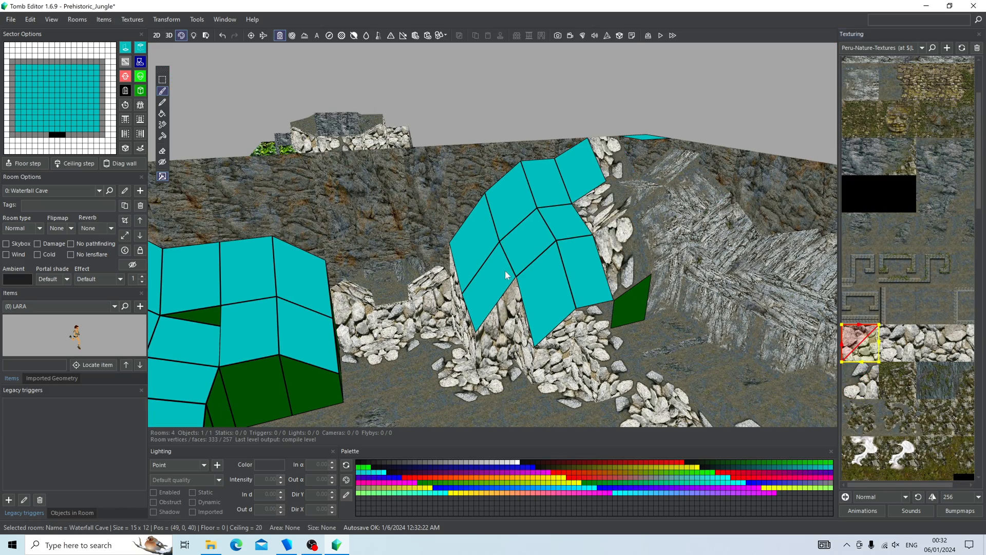
Step: Texture the remaining bare faces of the rock mounds and slopes around the pool with stone rubble
right_drag(506, 273, 680, 254)
click(303, 308)
right_drag(303, 308, 216, 288)
click(401, 301)
drag(372, 211, 432, 169)
alt+click(431, 267)
drag(461, 279, 480, 257)
right_drag(516, 344, 324, 286)
alt+click(524, 318)
click(518, 288)
Step: Texture the vertical sides of the low steps at the pool's edge with a half-height piece of dark rock
alt+click(295, 362)
alt+click(325, 286)
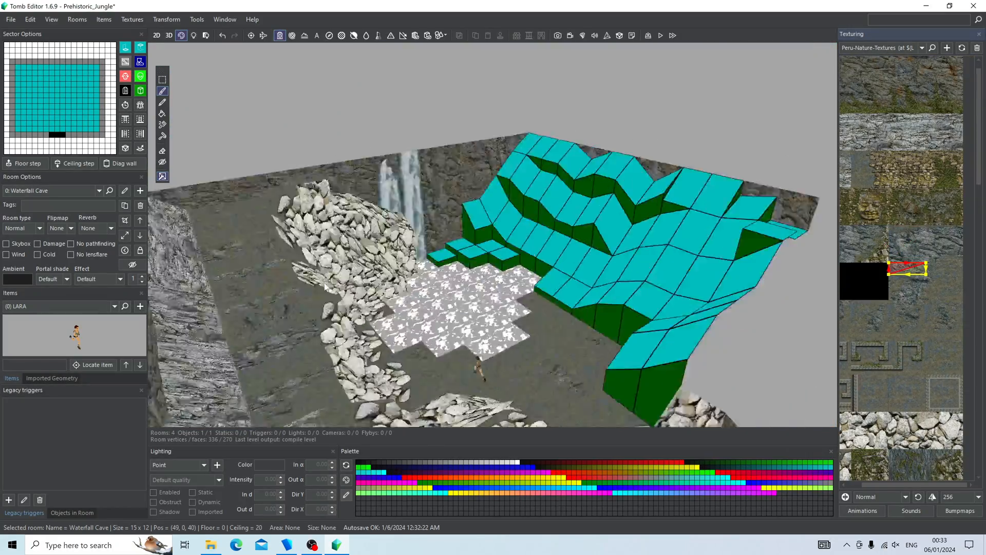
scroll(522, 365, up, 5)
drag(431, 278, 411, 295)
click(476, 297)
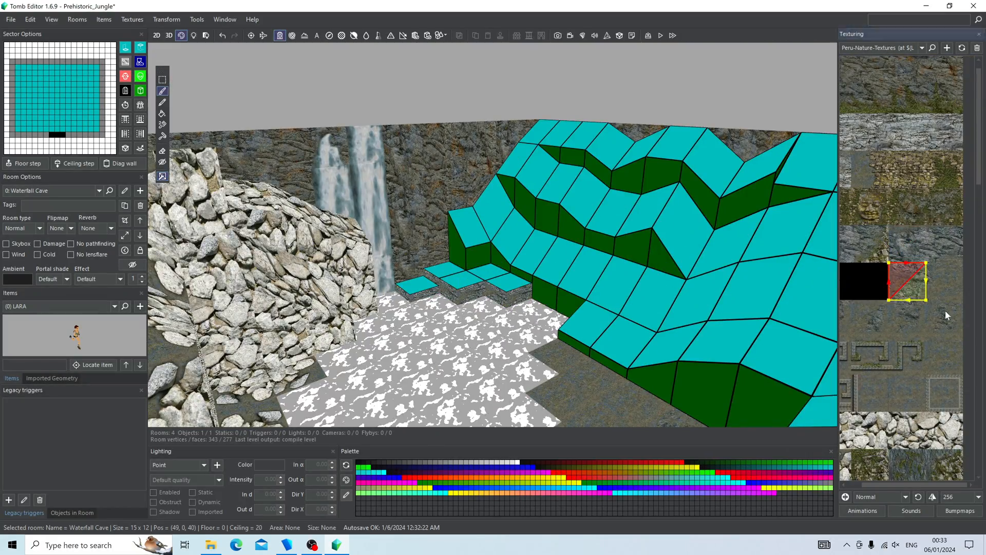
Step: Texture the tops of the low steps at the pool's edge with dark rock and earth tiles
click(907, 281)
click(462, 279)
click(487, 270)
click(870, 318)
click(509, 282)
Step: Texture the first steep faces at the free end of the long stepped cliff with stone rubble
right_drag(509, 282, 720, 283)
scroll(719, 282, up, 3)
alt+click(765, 277)
click(602, 280)
click(645, 303)
Step: Texture the remaining side and top faces at the stepped cliff's end with matching stone rubble pieces
click(945, 268)
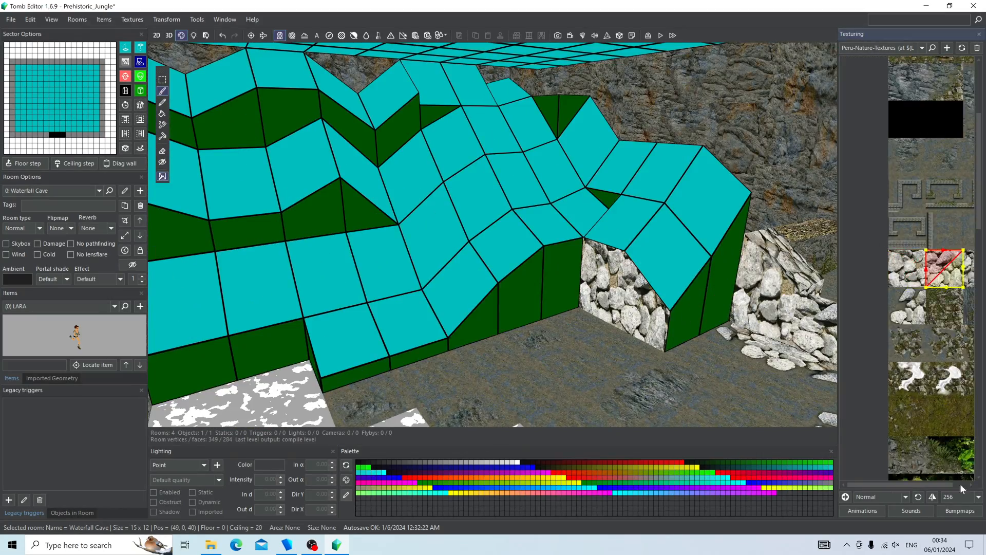
click(960, 485)
click(689, 303)
click(953, 268)
click(719, 232)
right_drag(719, 231, 480, 203)
click(509, 159)
right_drag(509, 160, 559, 295)
Step: Texture the front faces at the stepped cliff's foot, from its rubble end toward the pool, with stone rubble pieces
click(929, 255)
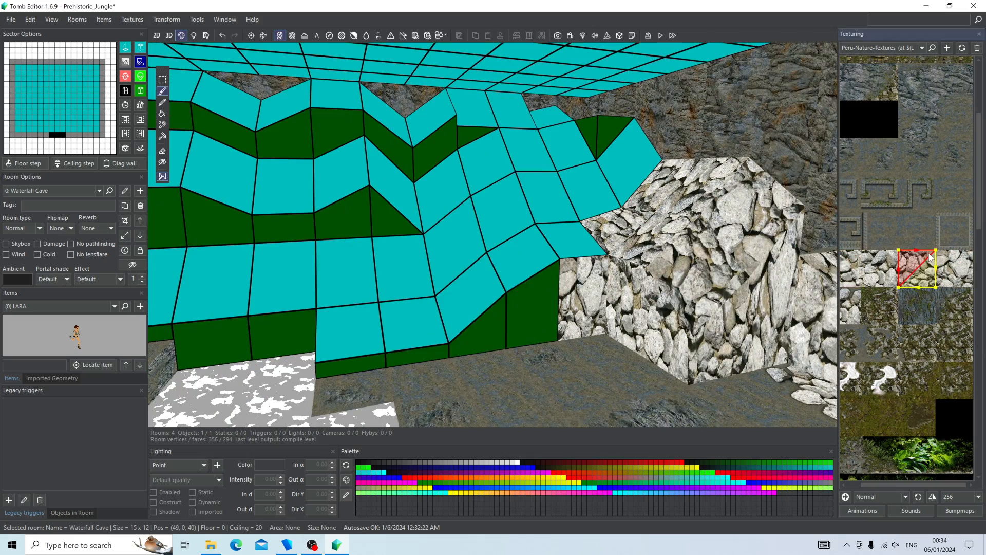
click(533, 306)
click(879, 268)
drag(483, 334, 471, 300)
click(854, 269)
click(413, 324)
click(917, 268)
click(522, 256)
Step: Cover the slopes above the cliff's rubble foot with stone rubble, using a thin rubble strip on the lowest side face
scroll(454, 260, up, 2)
mouse_move(454, 259)
mouse_down()
mouse_move(493, 249)
mouse_move(611, 277)
mouse_move(629, 269)
mouse_up()
scroll(563, 301, down, 3)
mouse_move(563, 301)
right_down()
mouse_move(507, 323)
mouse_move(510, 313)
right_up()
mouse_move(620, 147)
mouse_down()
mouse_move(522, 197)
mouse_move(411, 286)
mouse_move(411, 306)
mouse_up()
alt+click(483, 298)
drag(925, 250, 930, 277)
click(465, 295)
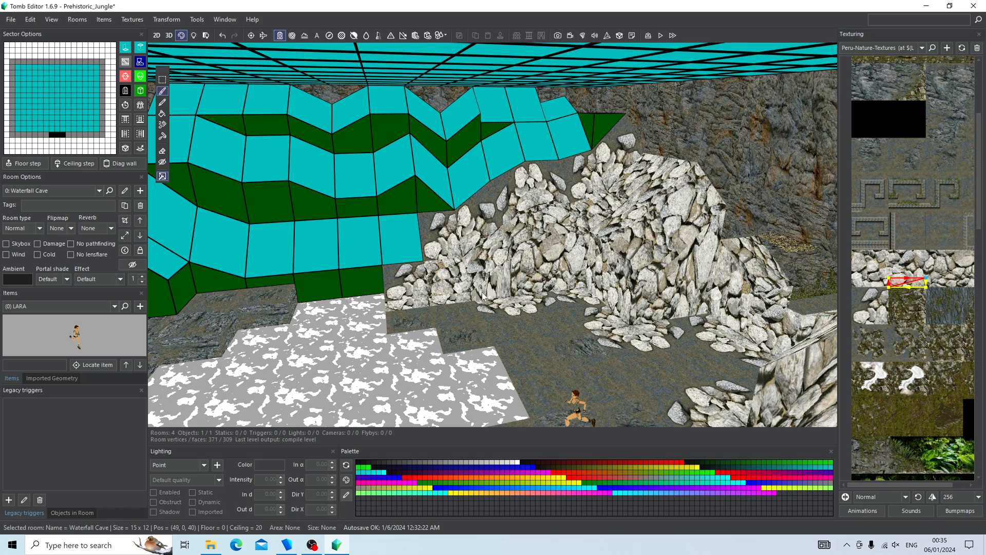
Step: Texture the stepped cliff's lowest tier beside the pool, both front faces and sloping ledge, with dark earth
mouse_move(458, 293)
right_down()
mouse_move(476, 320)
mouse_move(426, 313)
right_up()
alt+click(360, 303)
click(907, 231)
click(414, 291)
click(945, 231)
drag(501, 252, 391, 255)
alt+click(370, 296)
mouse_move(390, 256)
mouse_down()
mouse_move(364, 278)
mouse_move(267, 201)
mouse_up()
right_drag(267, 216, 232, 205)
Step: Texture the row of risers above the earth ledge with grey rock that fades into earth
drag(905, 483, 874, 483)
click(861, 82)
mouse_move(240, 189)
mouse_down()
mouse_move(329, 205)
mouse_move(495, 208)
mouse_up()
right_drag(495, 208, 502, 222)
mouse_move(583, 177)
mouse_down()
mouse_move(664, 135)
mouse_move(722, 129)
mouse_up()
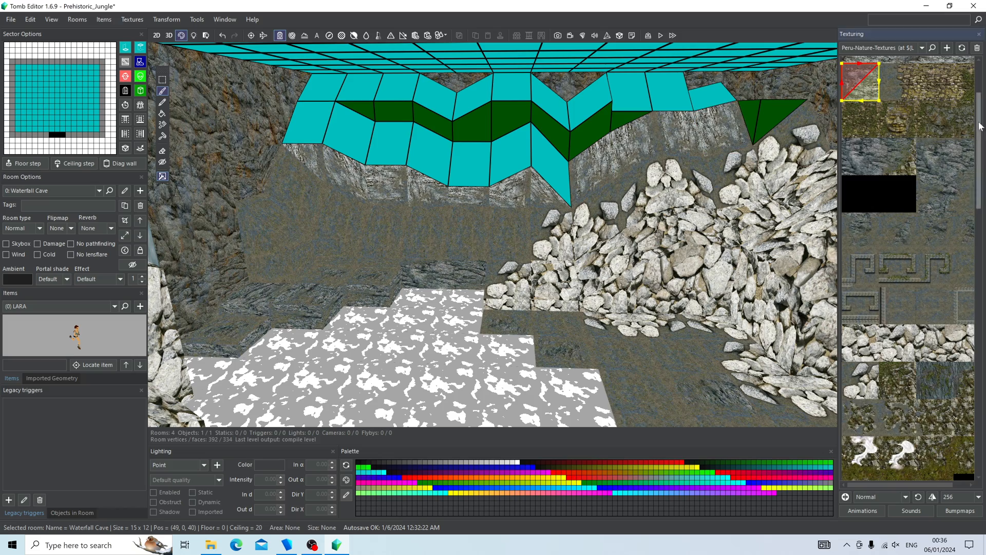
Step: Texture the sloping faces of the cliff's middle tier with successive light grey rock pieces
drag(979, 125, 979, 96)
click(861, 153)
click(315, 128)
click(465, 159)
click(945, 269)
click(510, 154)
click(349, 133)
alt+click(466, 151)
click(510, 154)
drag(432, 154, 391, 144)
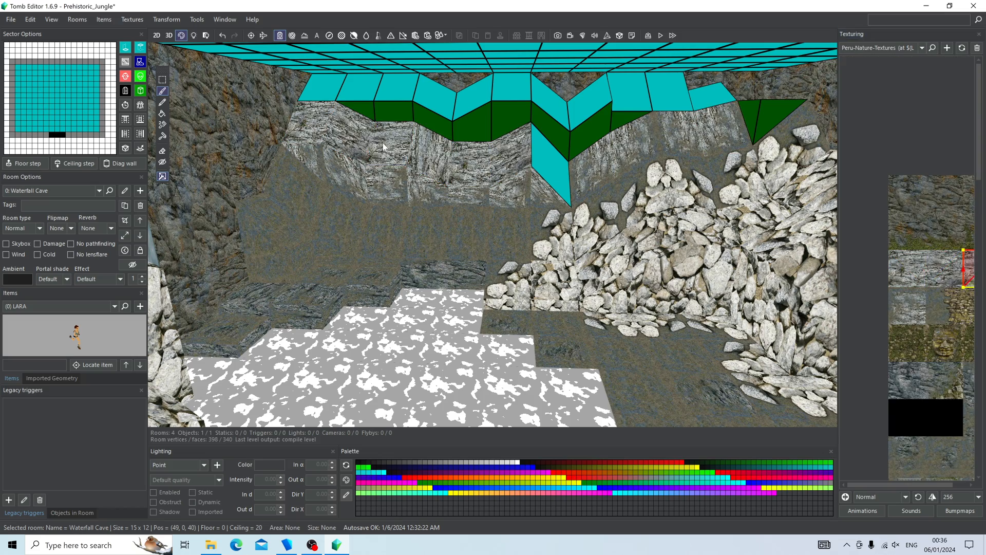
alt+click(349, 139)
click(550, 165)
Step: Texture the first slopes and risers of the cliff's upper tier with light grey rock
right_drag(551, 164, 511, 186)
alt+click(273, 154)
click(274, 117)
click(585, 111)
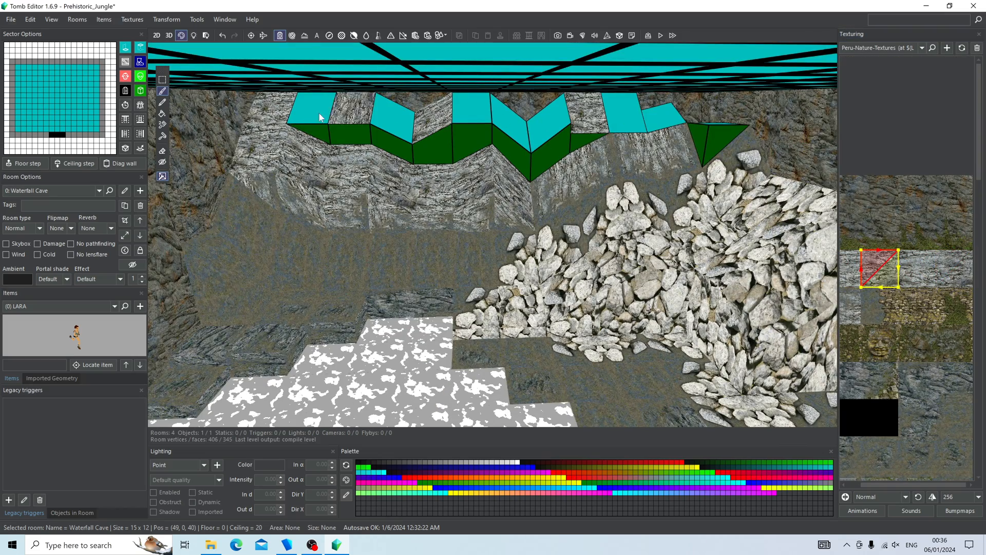
drag(322, 117, 349, 134)
click(472, 110)
click(471, 143)
click(583, 139)
click(432, 149)
Step: Fill the remaining bare slopes and risers of the cliff's upper tier with light grey rock
right_drag(433, 149, 390, 200)
click(380, 198)
alt+click(374, 213)
drag(411, 203, 410, 226)
mouse_move(409, 226)
right_down()
mouse_move(367, 264)
mouse_move(388, 247)
right_up()
click(478, 229)
click(517, 227)
click(478, 259)
click(515, 256)
drag(632, 232, 586, 226)
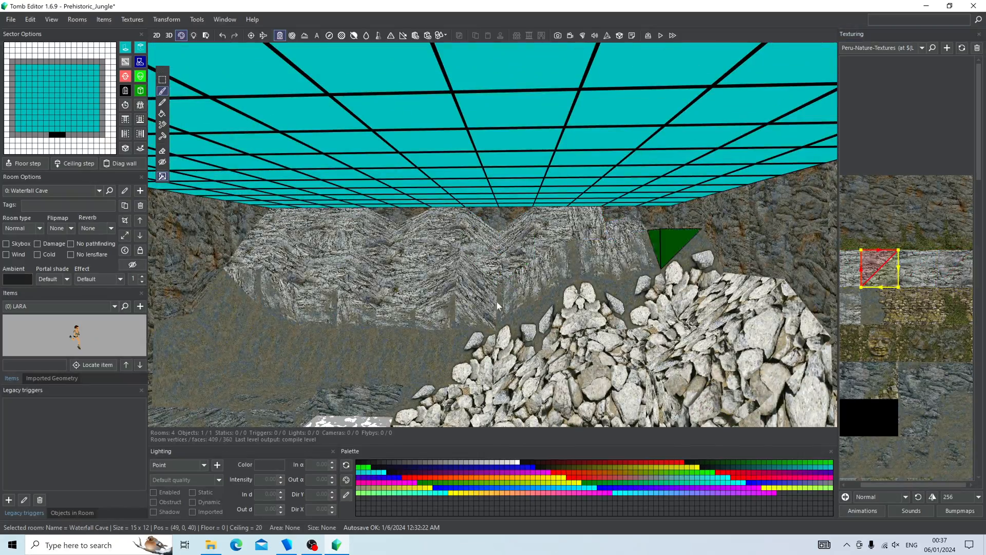
Step: Texture the leftover triangular faces above the rubble slope with earth and rock pieces matching their neighbours
alt+click(495, 303)
click(696, 206)
mouse_move(494, 303)
right_down()
mouse_move(696, 189)
mouse_move(648, 267)
right_up()
alt+click(648, 267)
click(710, 360)
mouse_move(648, 359)
right_down()
mouse_move(441, 236)
mouse_move(317, 377)
mouse_move(322, 224)
mouse_move(514, 257)
right_up()
alt+click(318, 377)
alt+click(322, 225)
click(360, 231)
drag(889, 287, 889, 259)
drag(925, 286, 925, 259)
Step: Apply the plain brown stone tile to the room's entire ceiling
right_drag(507, 249, 771, 170)
drag(979, 145, 985, 282)
click(936, 260)
right_drag(190, 252, 402, 204)
click(137, 20)
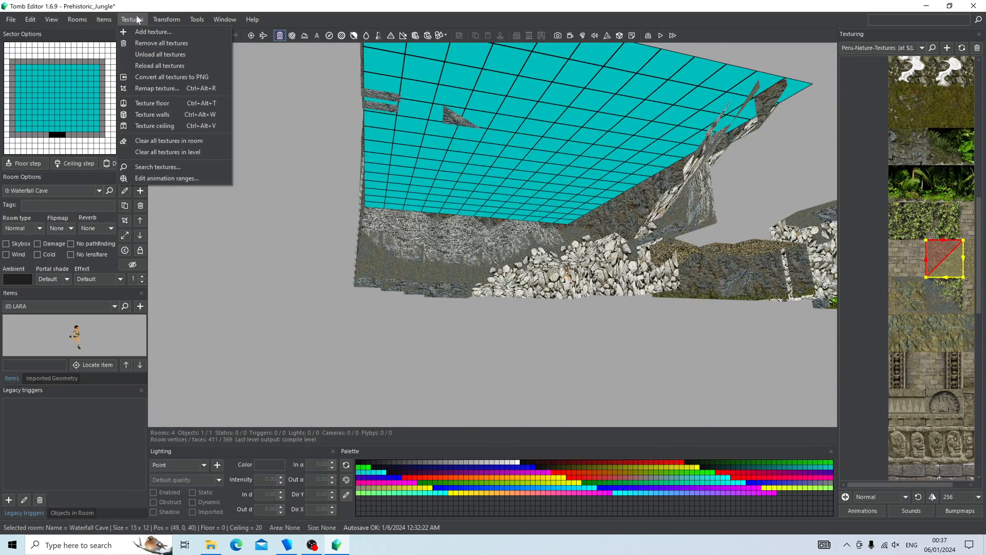
click(155, 126)
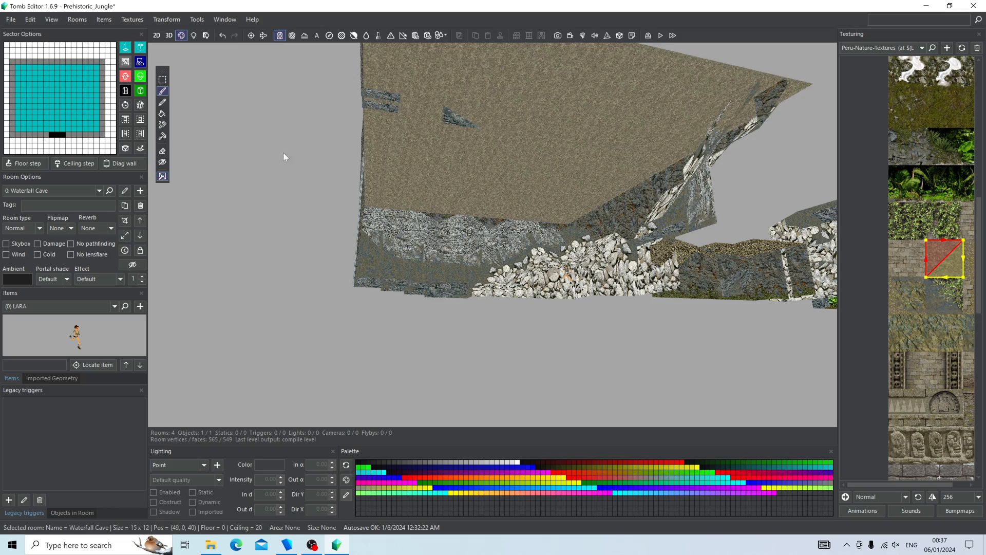
Step: Examine the ceiling, cave interior and adjoining rooms for faces that still lack a texture
right_drag(282, 152, 415, 178)
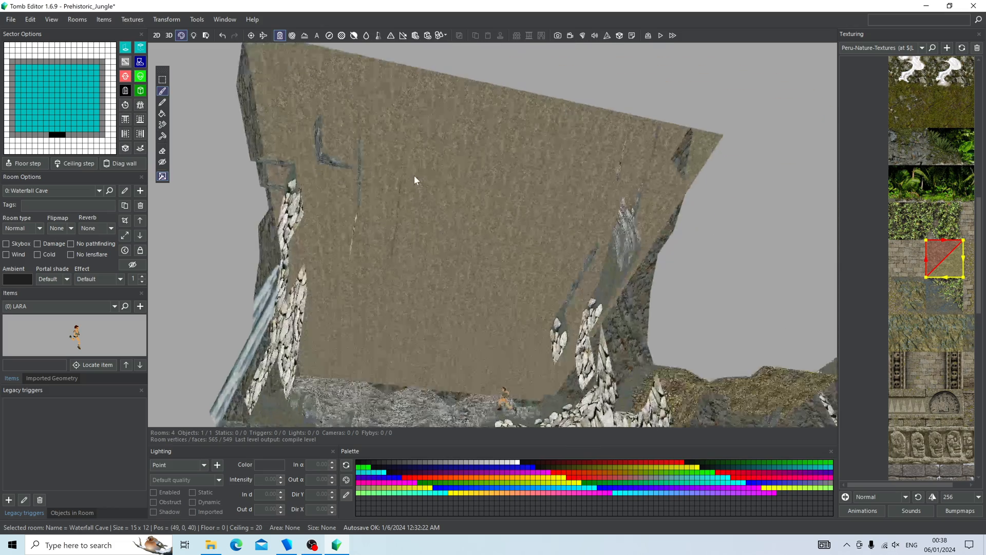
right_drag(525, 164, 556, 191)
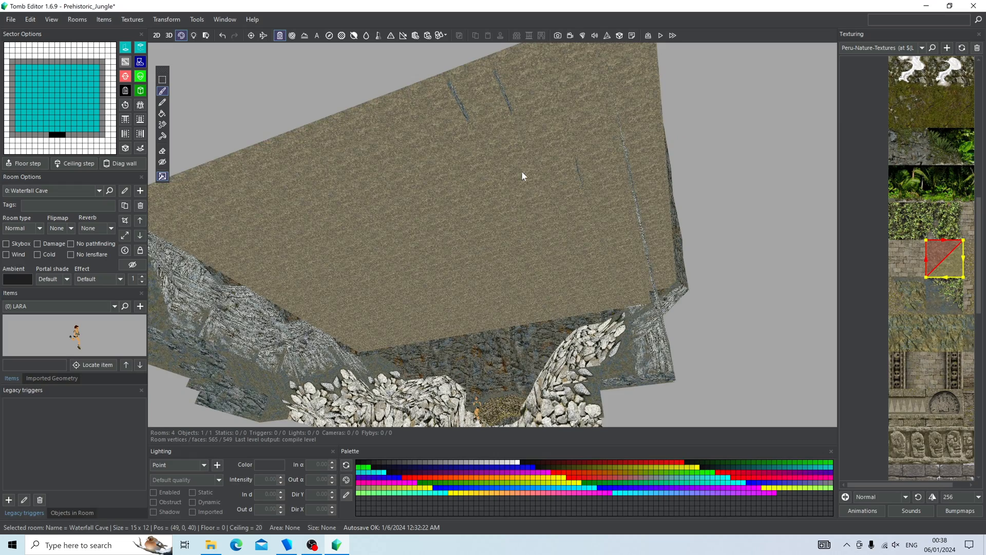
right_drag(535, 189, 563, 242)
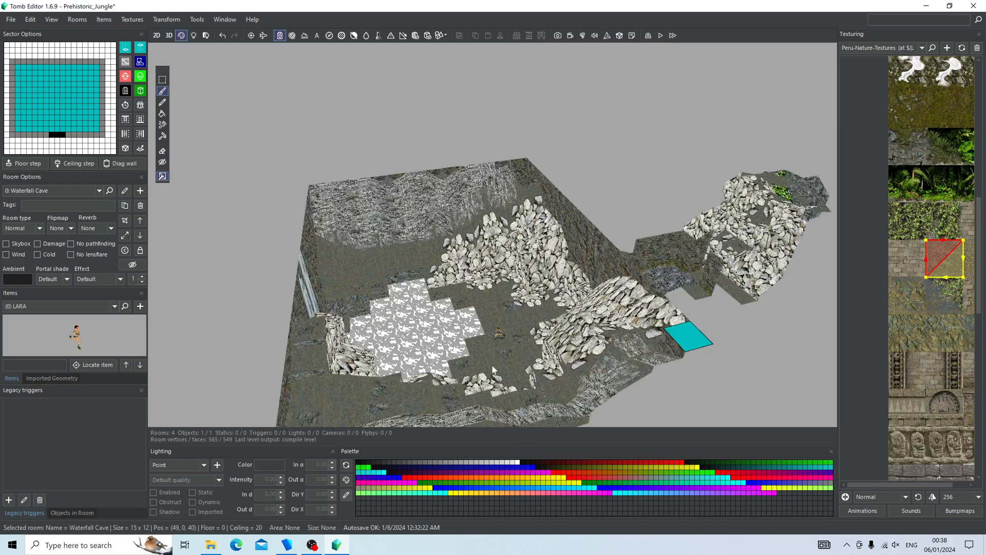
right_drag(516, 335, 529, 272)
scroll(529, 271, up, 3)
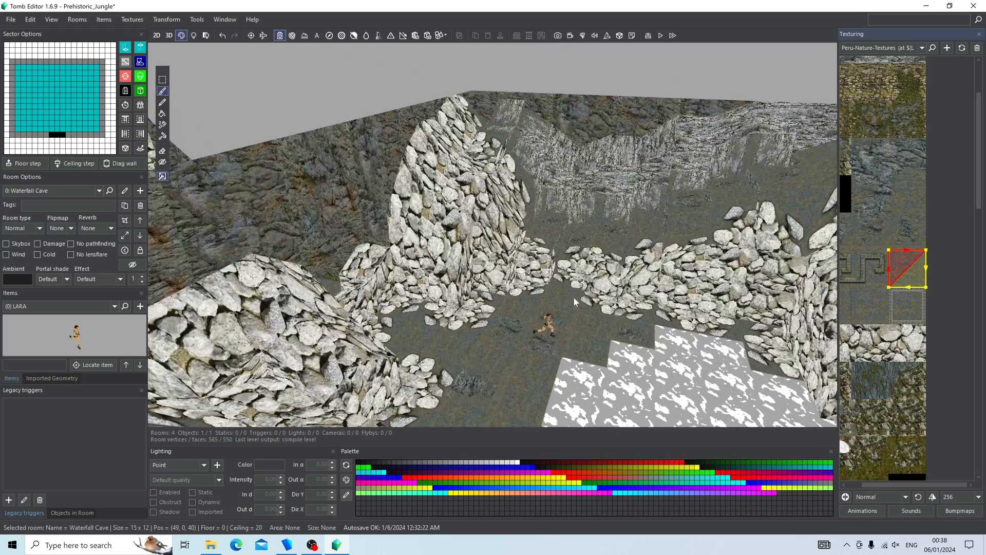
right_drag(574, 302, 360, 338)
scroll(443, 320, down, 3)
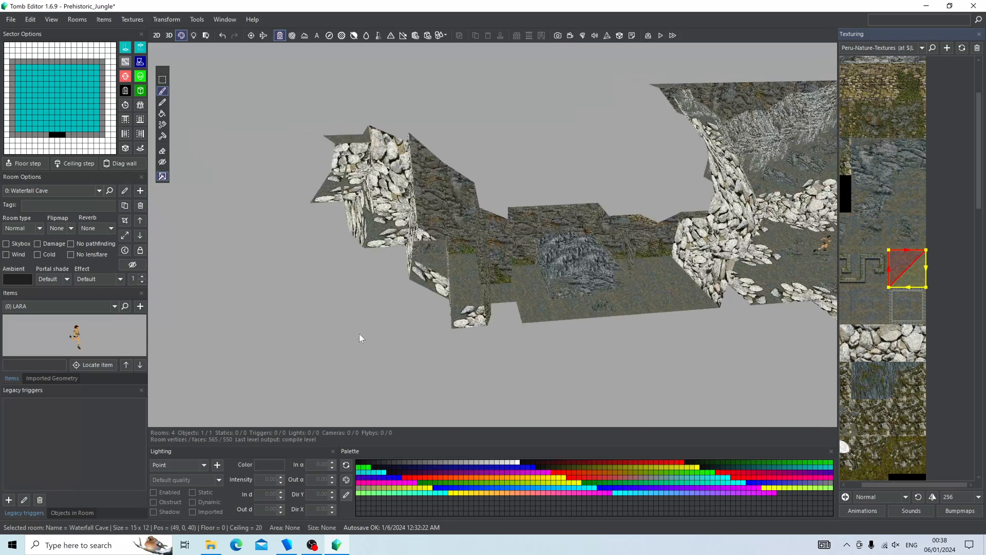
scroll(359, 334, down, 2)
Step: Build the level and launch it for playing
click(290, 35)
right_drag(401, 287, 473, 289)
click(661, 36)
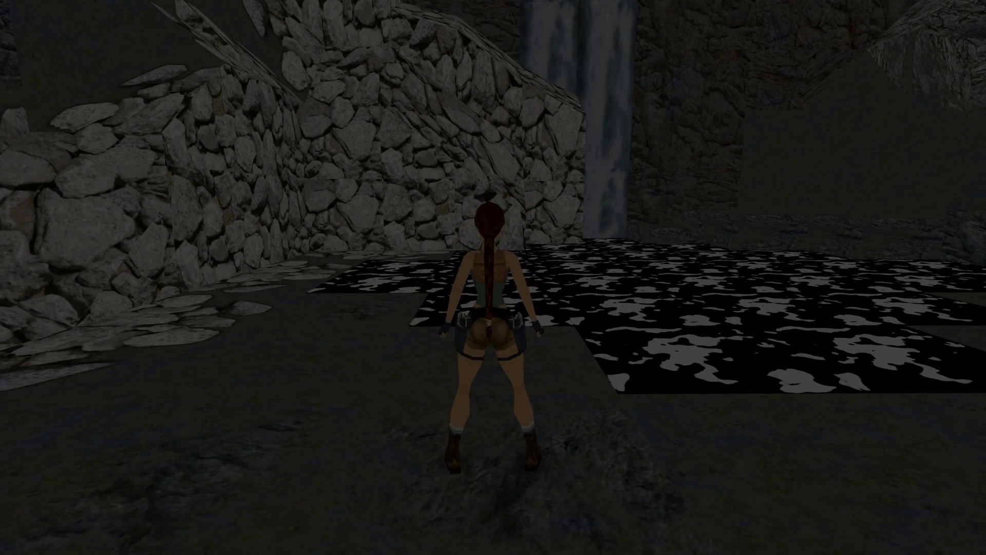
Step: Turn Lara around near the pool to examine the cliffs, rubble mounds, ceiling and waterfall in the game
key(Right)
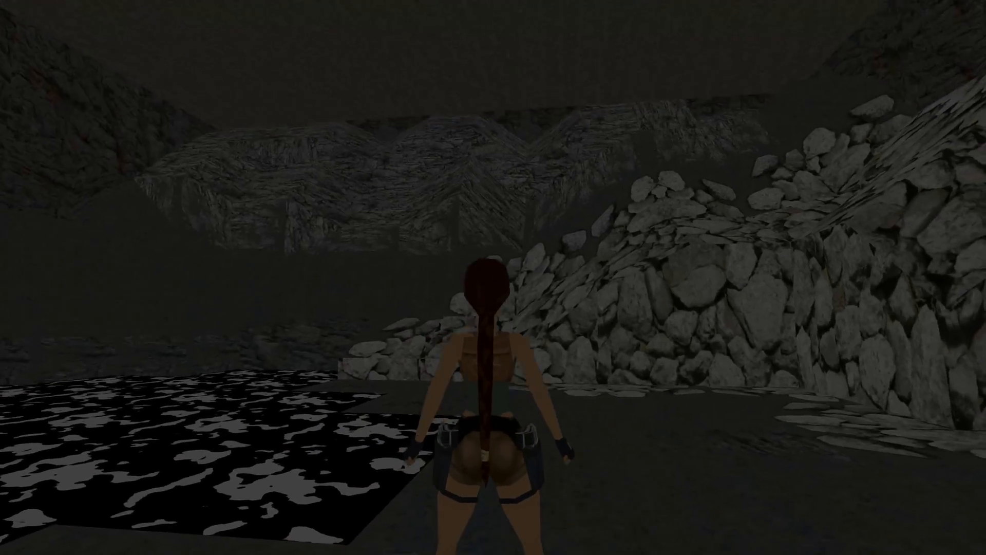
key(Insert+Right)
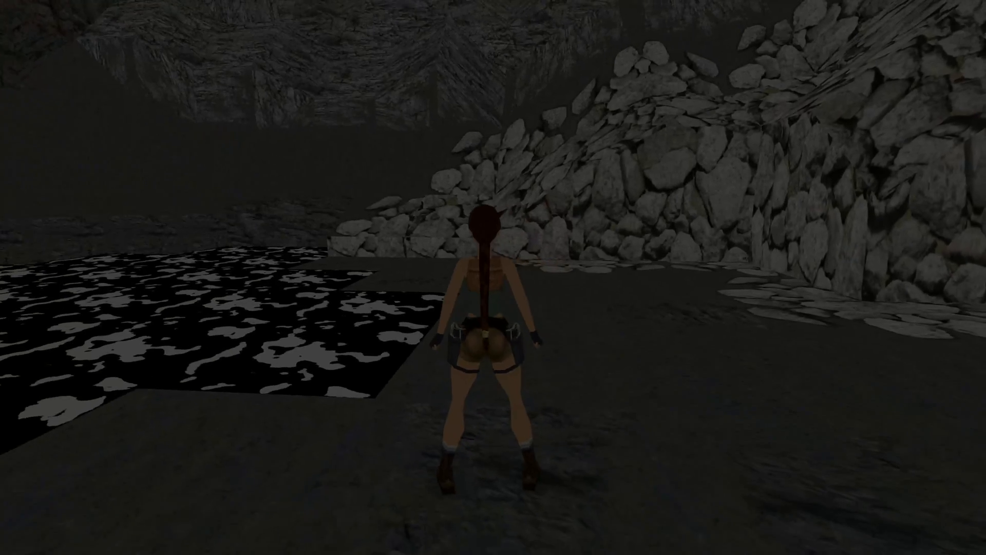
key(End)
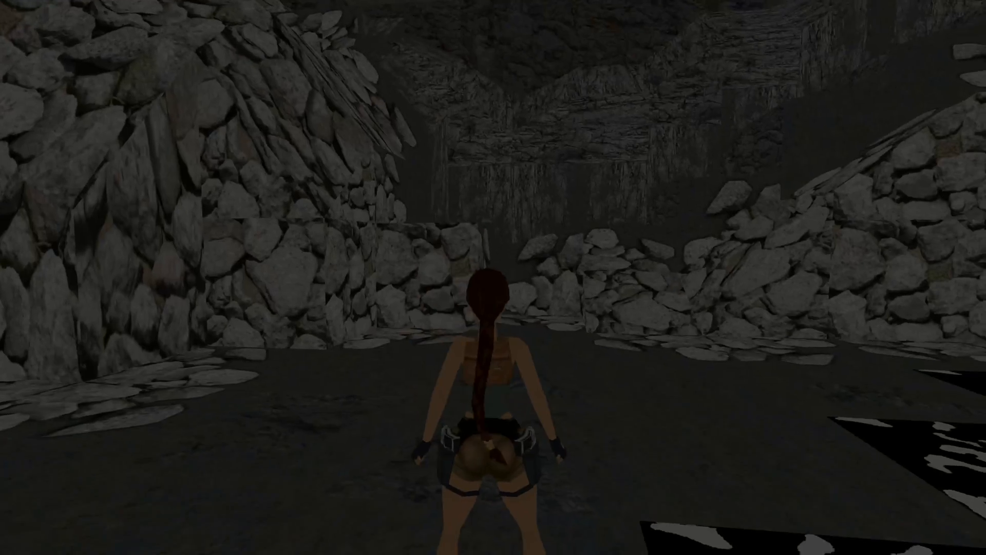
key(Left)
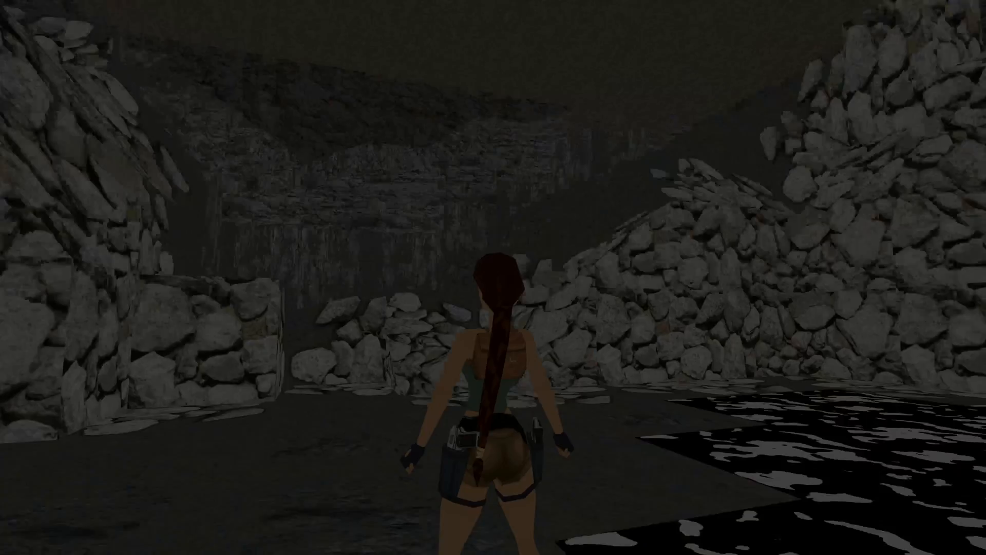
key(Left)
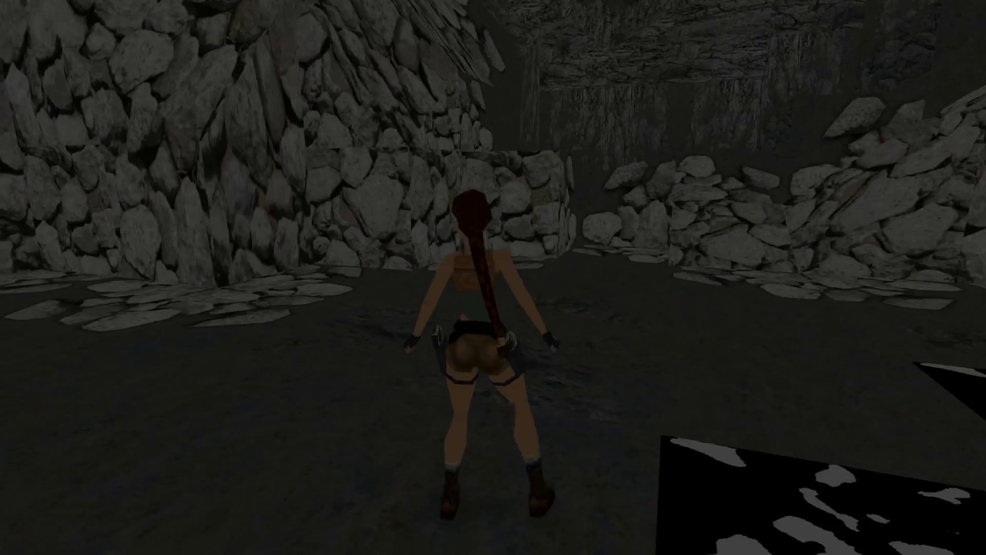
key(Right)
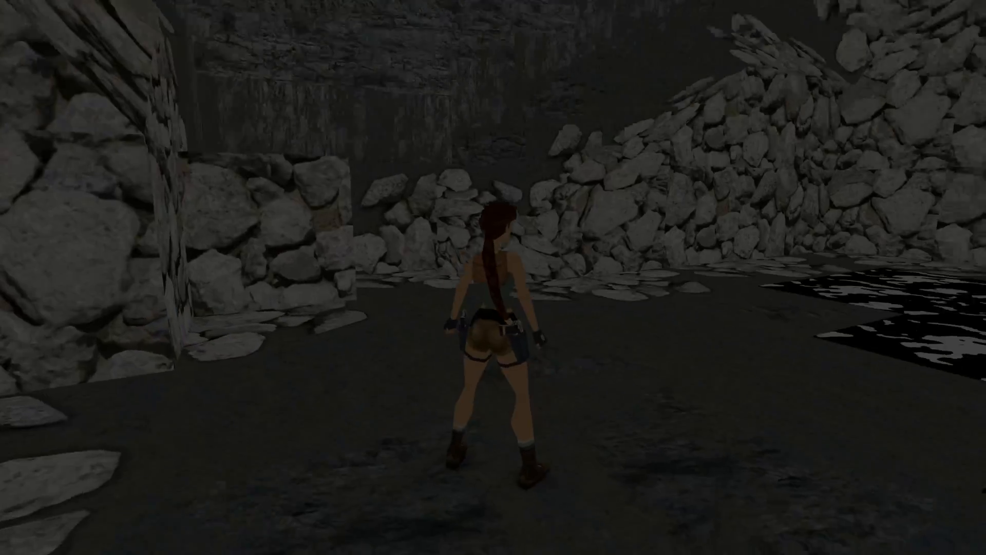
key(Insert)
key(Up)
key(Right)
key(Right)
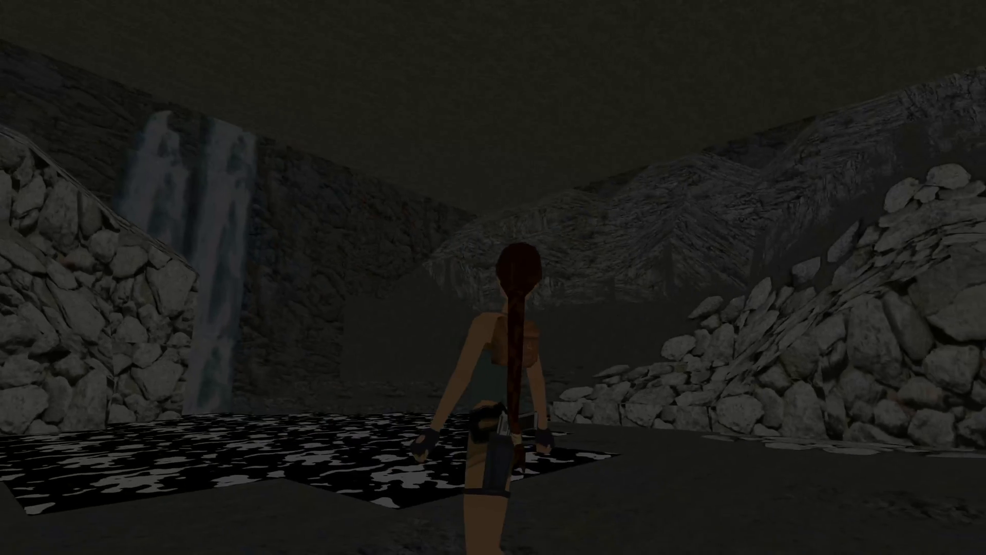
key(Left)
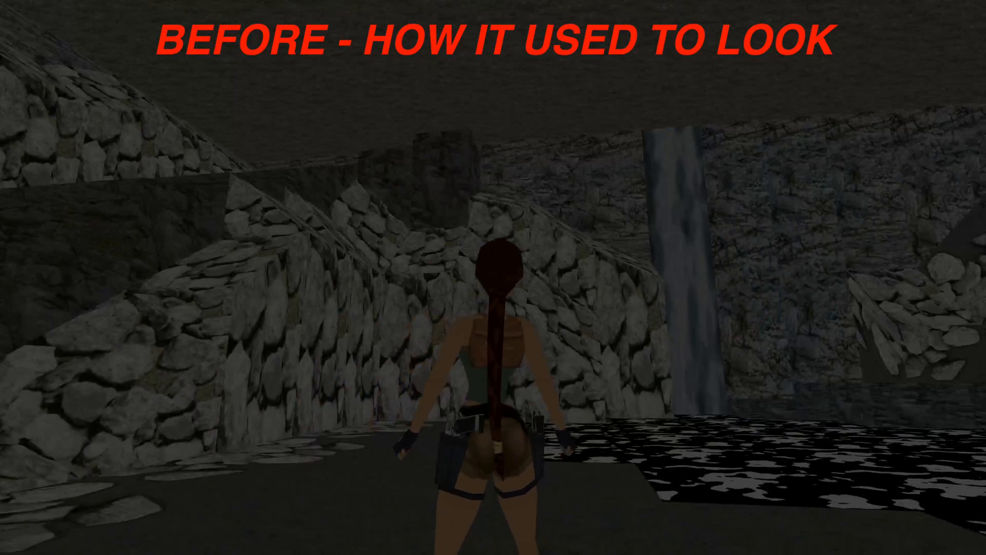
key(Right)
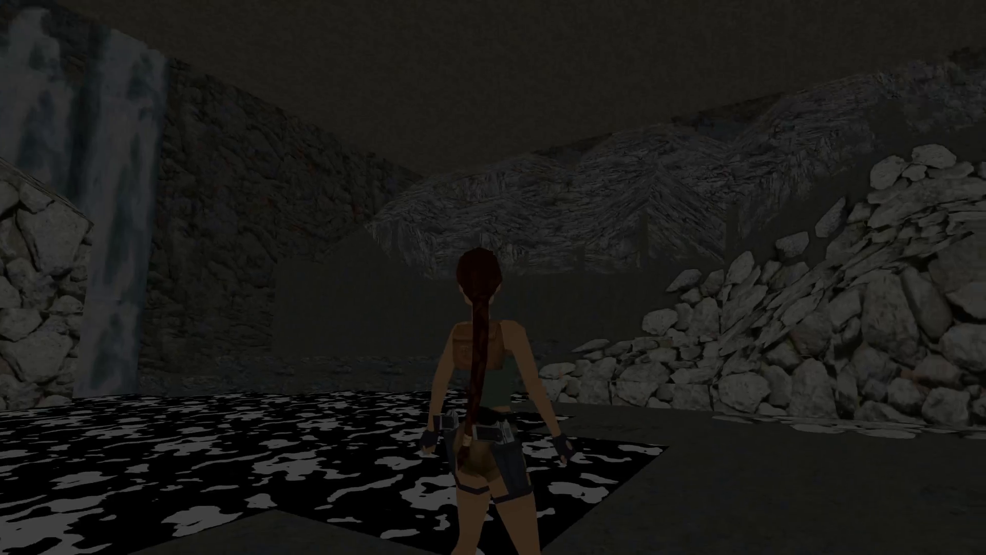
Step: Run Lara through the pool and along the rubble slopes to check their textures, and close the game
key(Up)
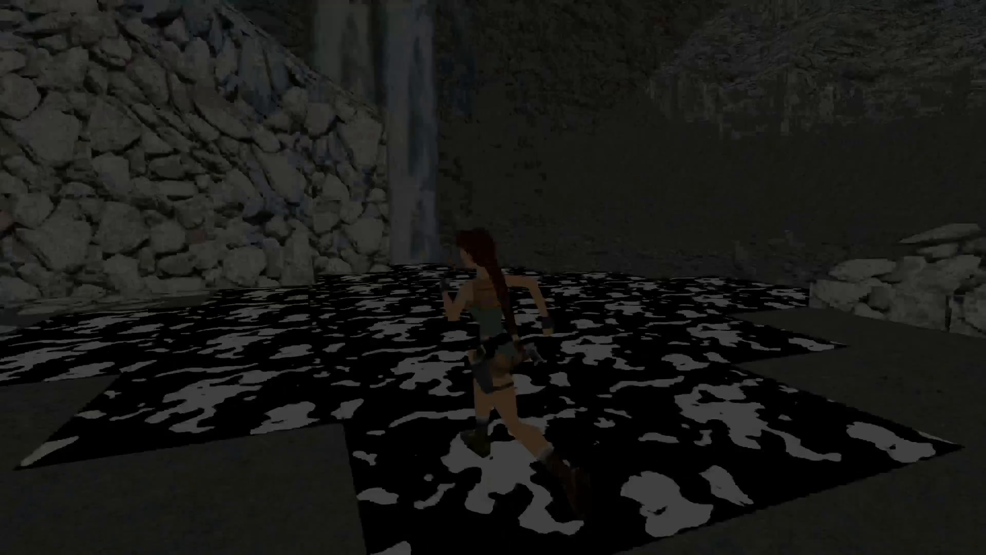
key(Left)
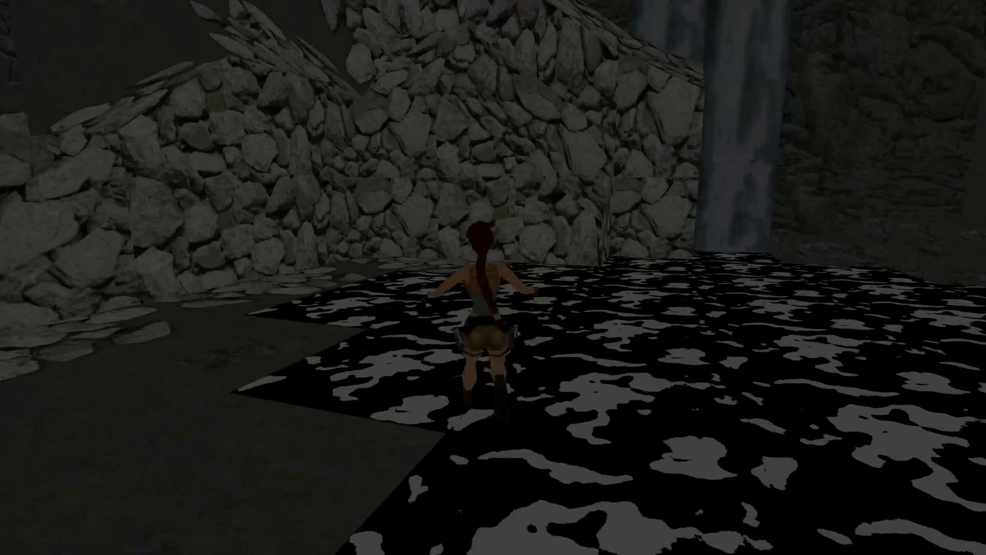
key(Insert)
key(Right)
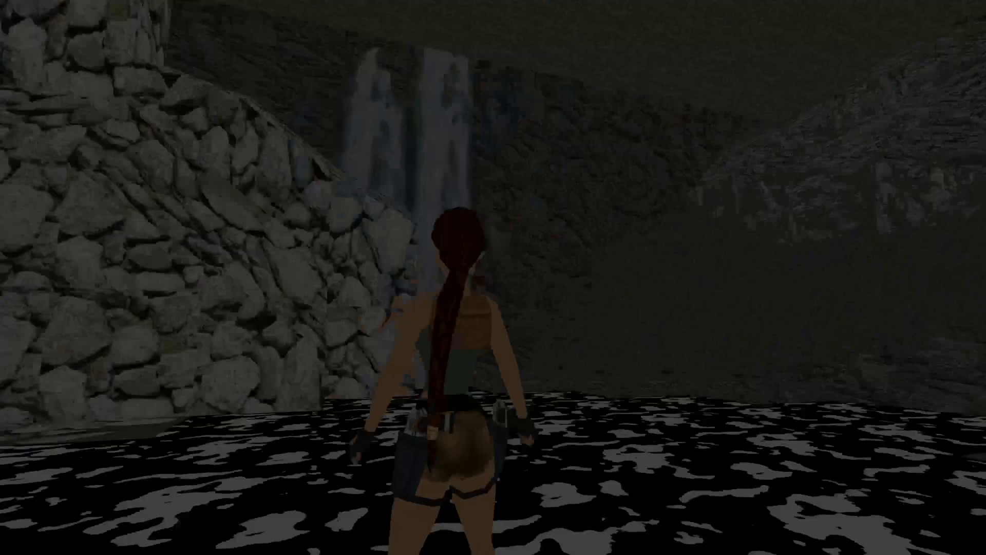
key(Left)
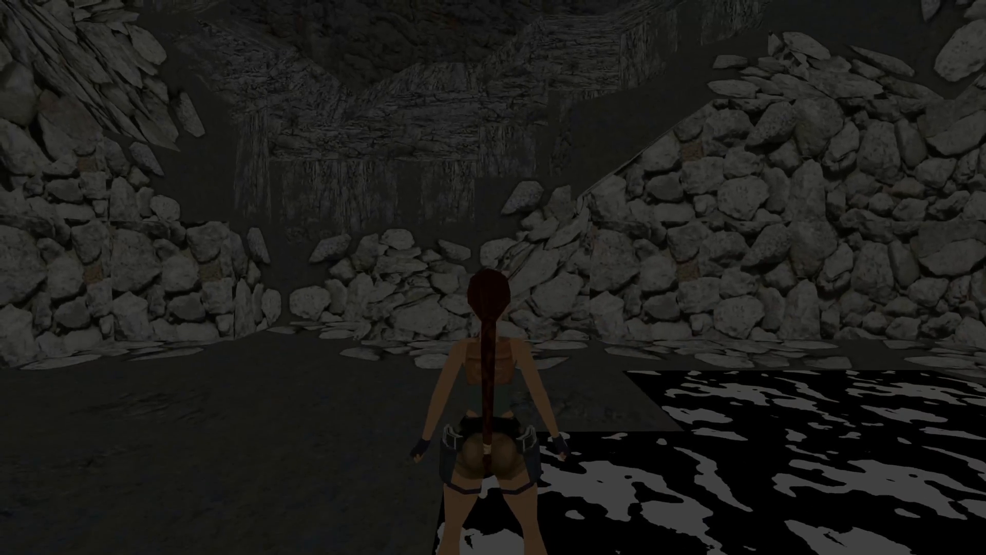
key(Left)
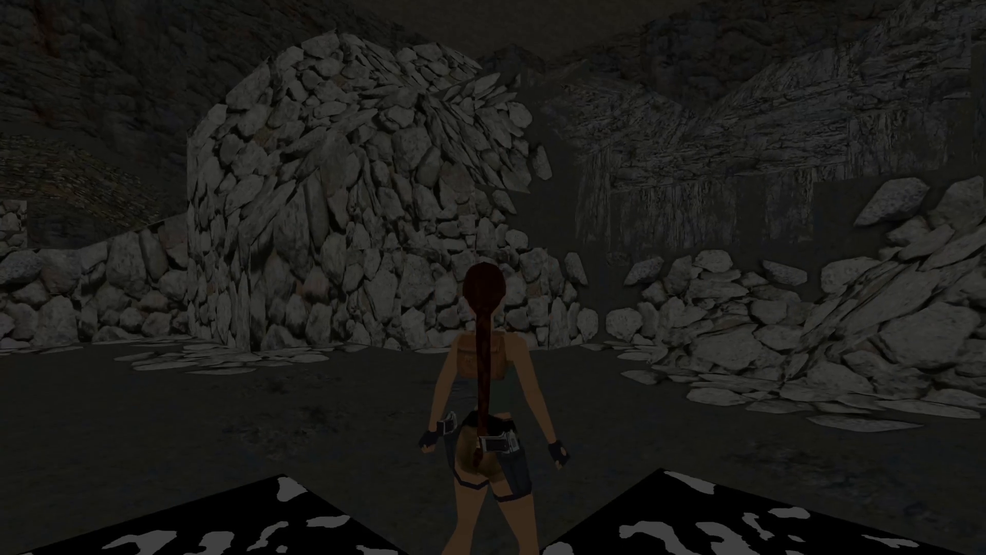
key(Right)
key(Up)
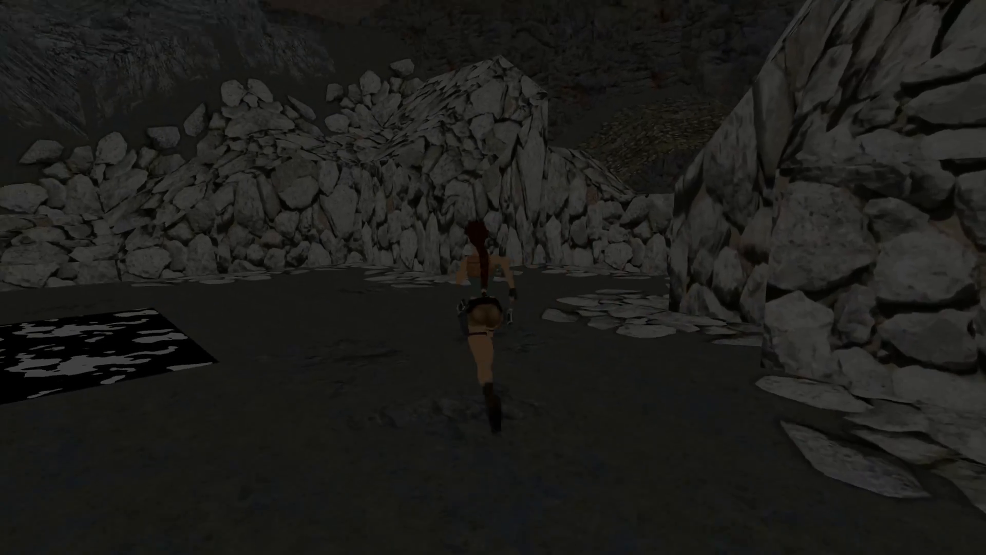
key(Left)
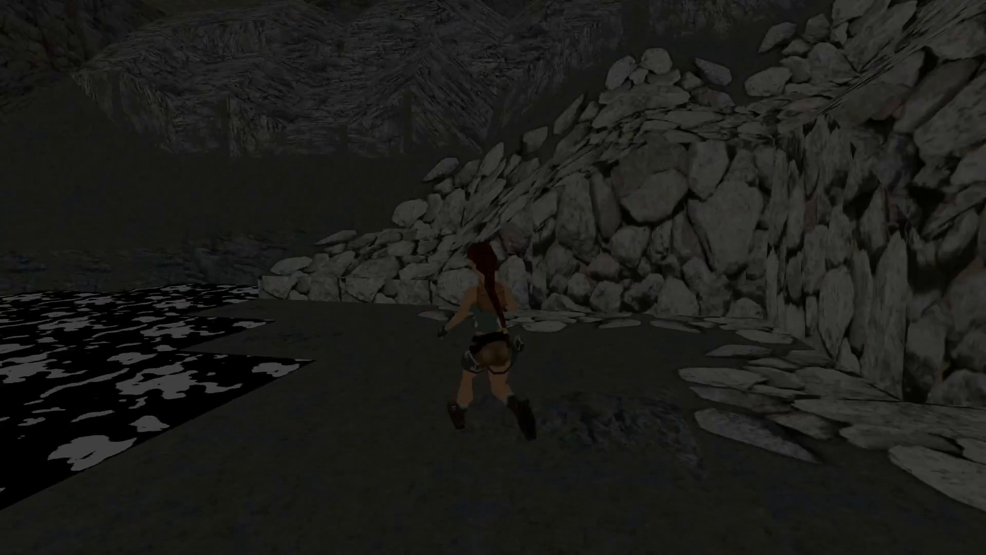
key(Right)
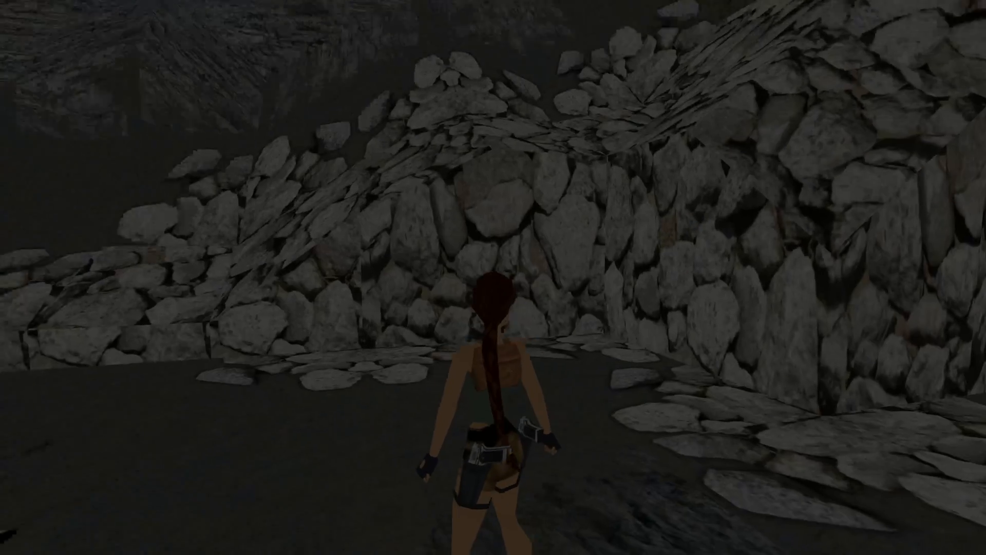
key(Right)
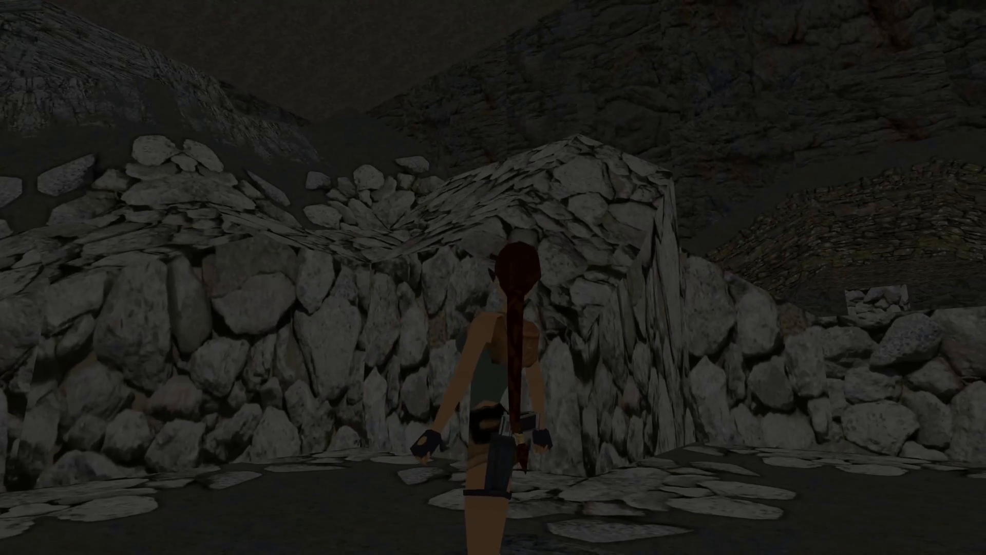
key(alt+F4)
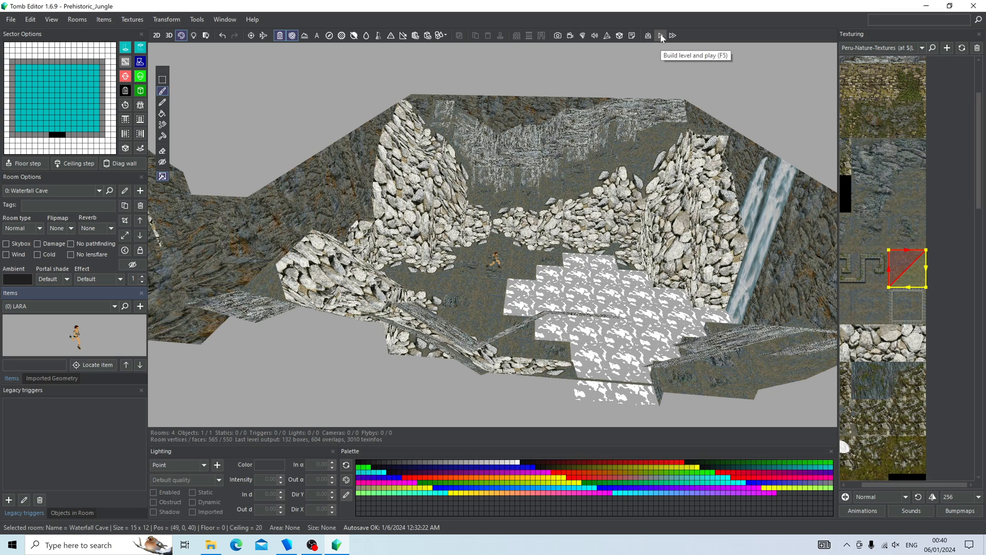